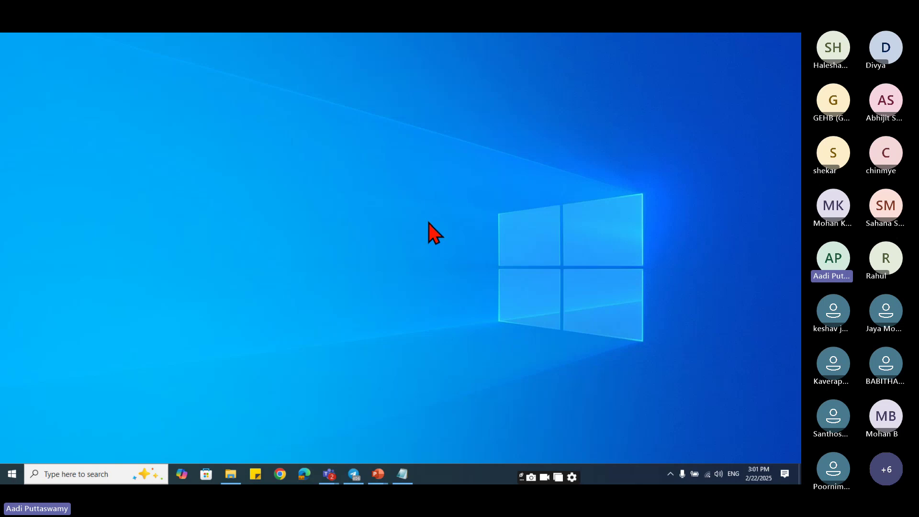
- Refresh the desktop and launch Excel by running 'excel' from the Run prompt
right_click(365, 160)
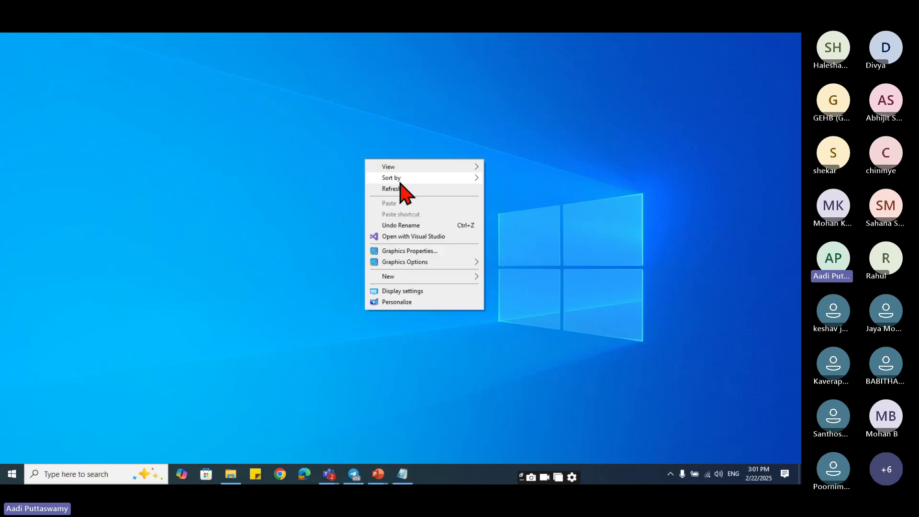
left_click(400, 188)
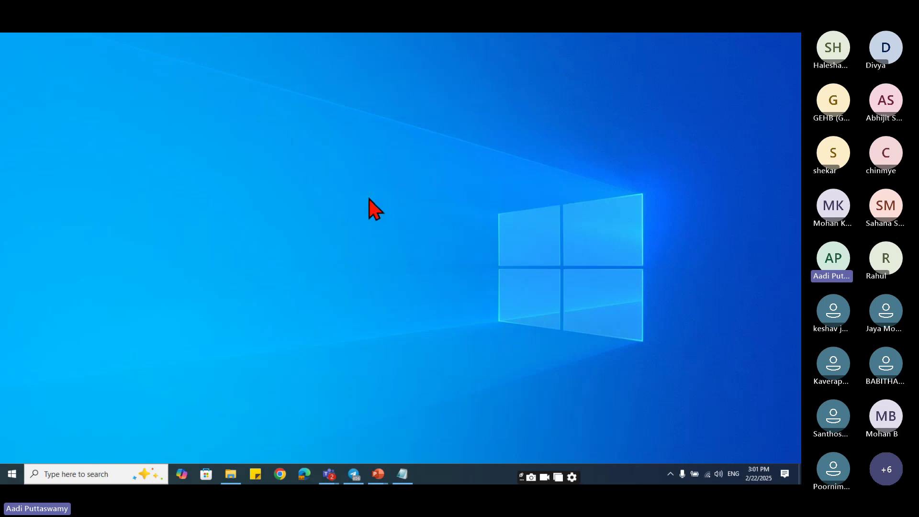
key("super+r")
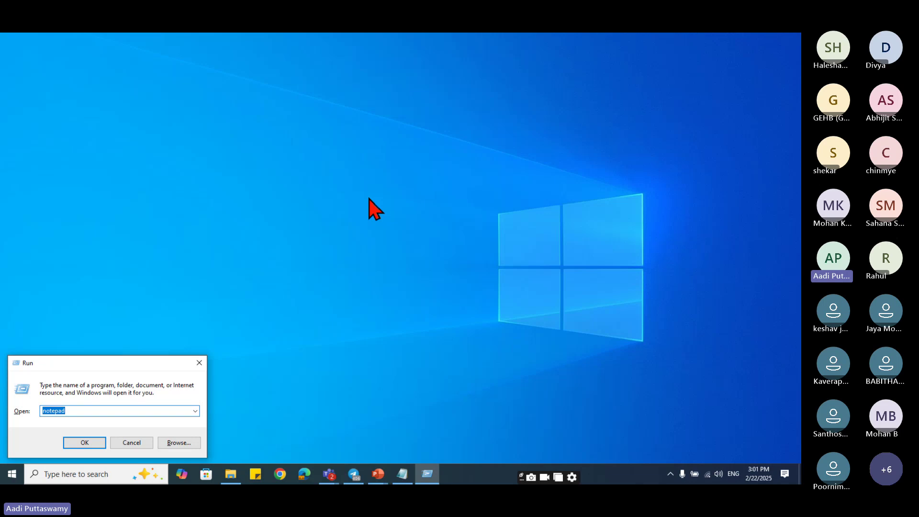
type("excel")
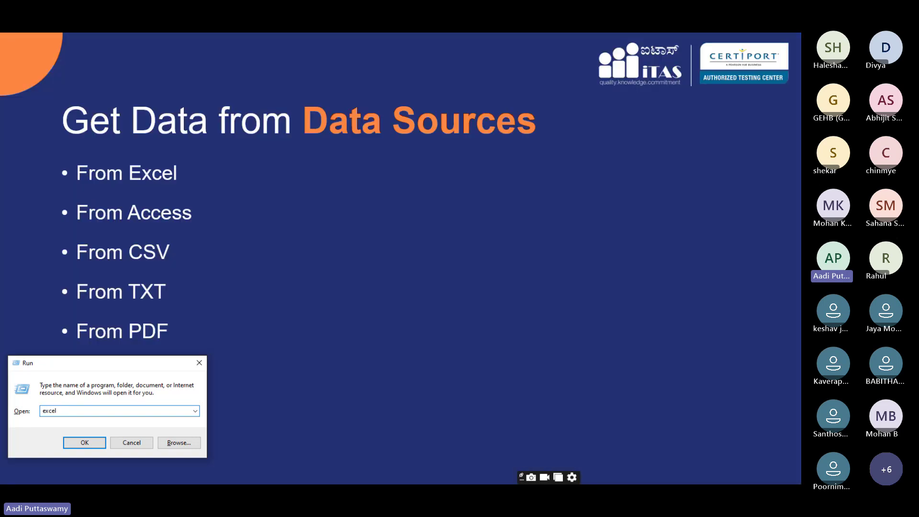
key("Return")
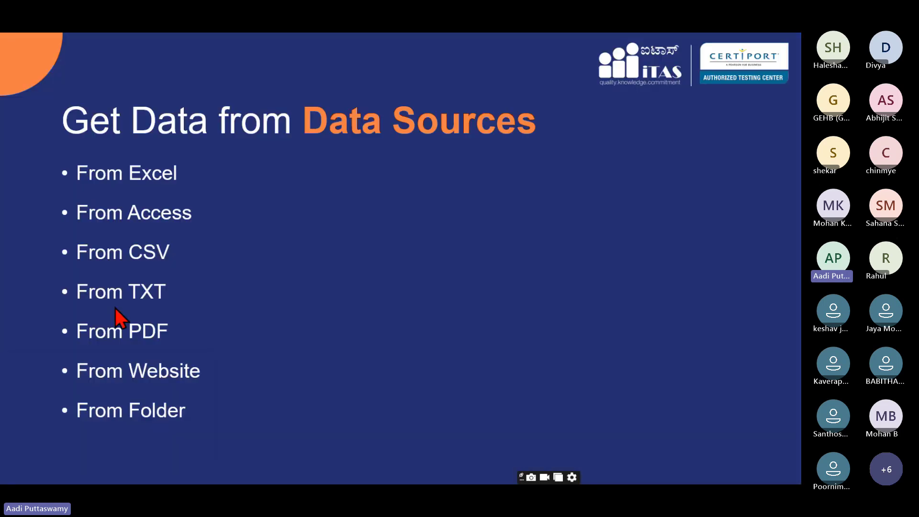
key("super+r")
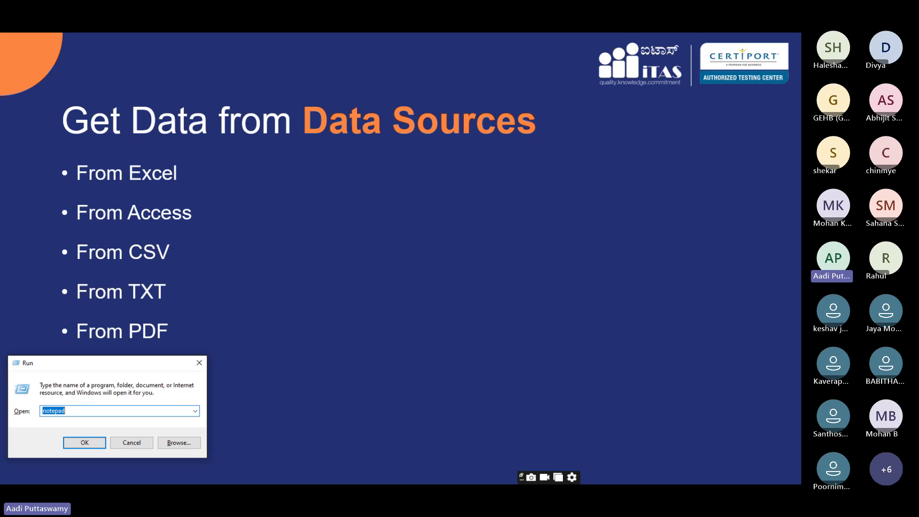
type("excel")
key("Return")
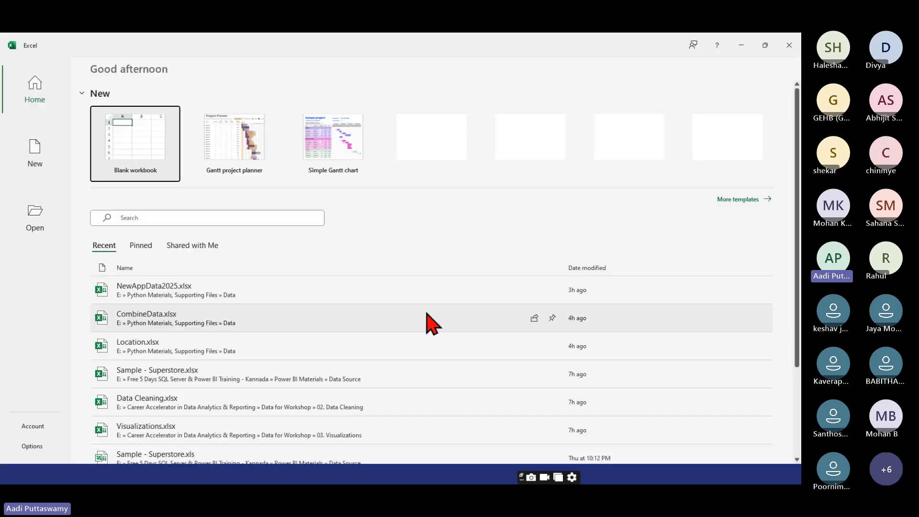
- Create a blank workbook, click a few empty cells, and show the Data ribbon tools
left_click(139, 153)
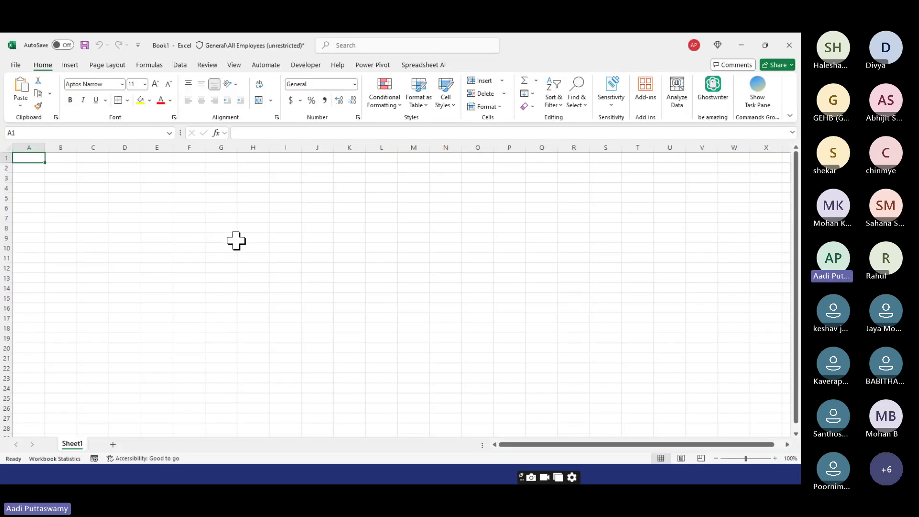
left_click(227, 219)
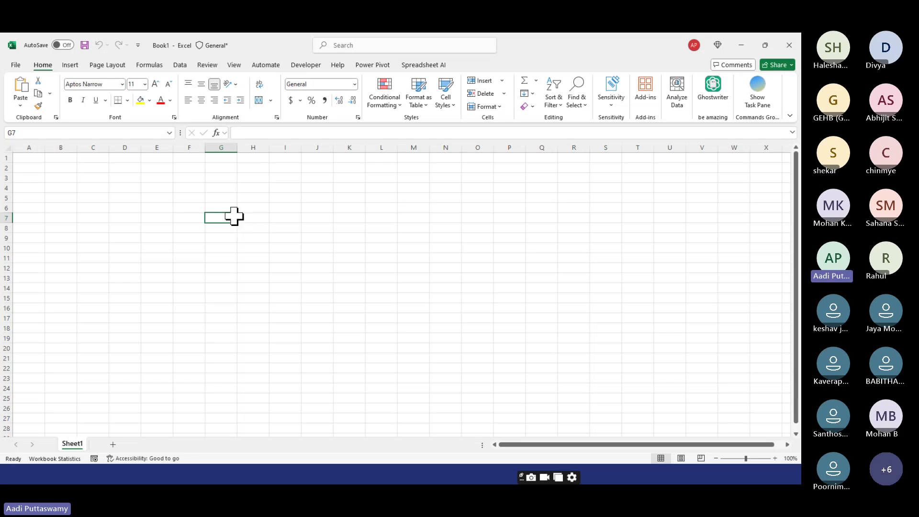
left_click(200, 188)
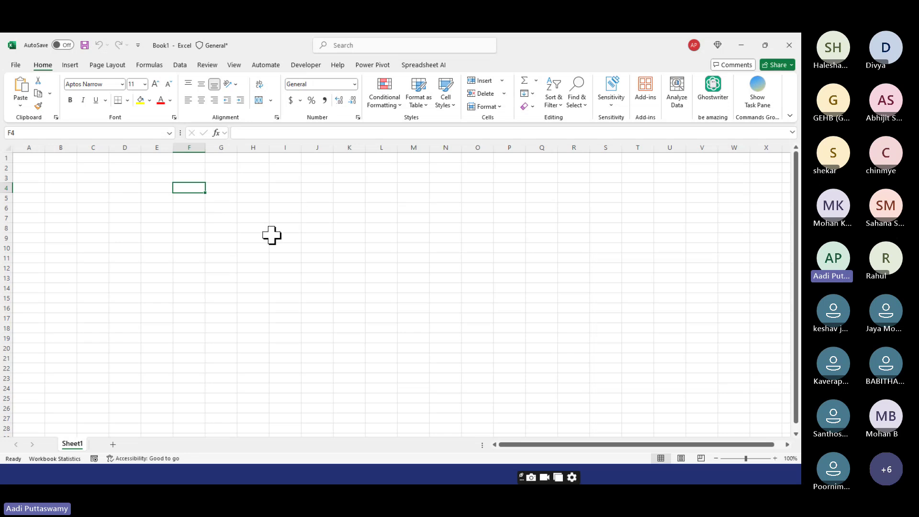
left_click(241, 208)
left_click(168, 178)
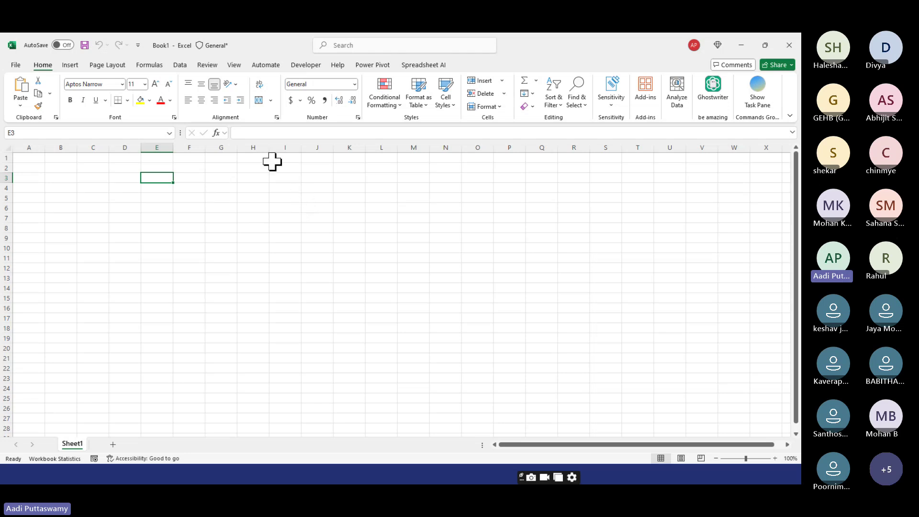
left_click(180, 66)
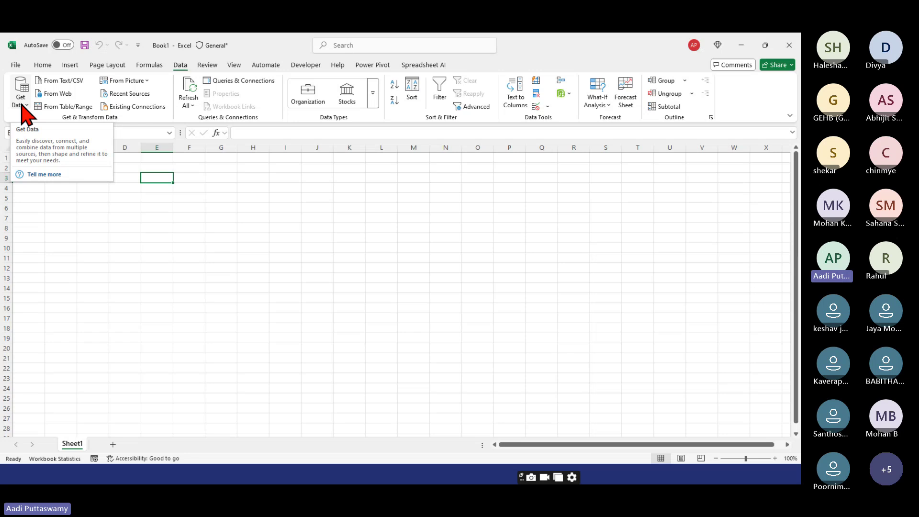
- Choose Get Data > From File > From Excel Workbook
left_click(21, 106)
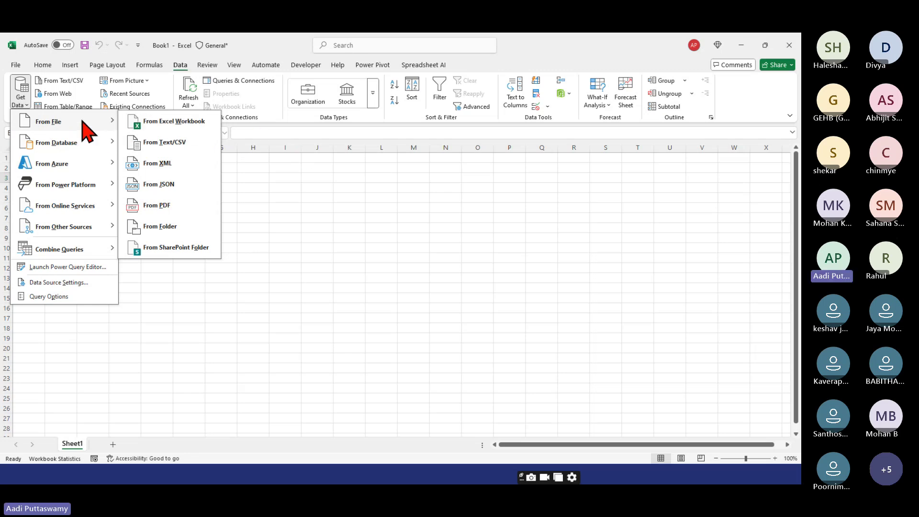
left_click(158, 126)
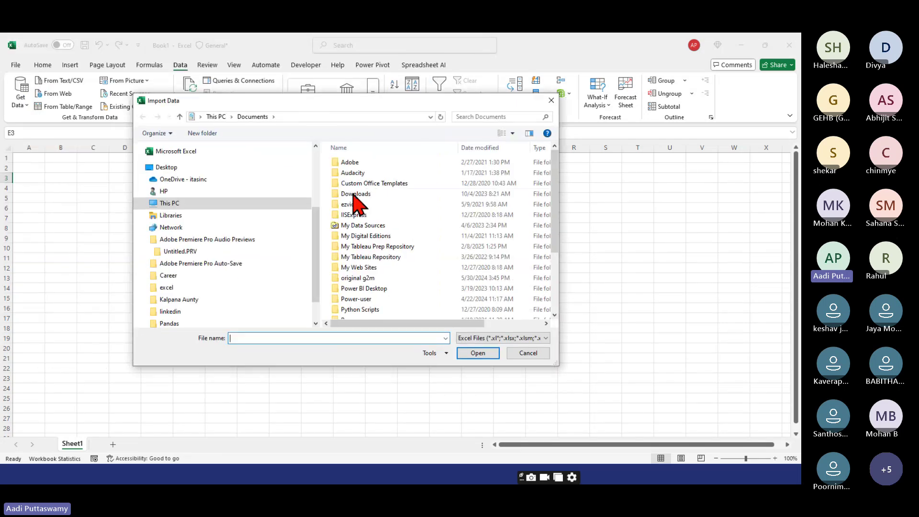
- Browse to E:\Complete Guide to become BA,DA,DS\Source Files\01. Data Sources and import Raw Data Excel.xlsx
left_click_drag(316, 225, 311, 163)
scroll(230, 290, "down", 4)
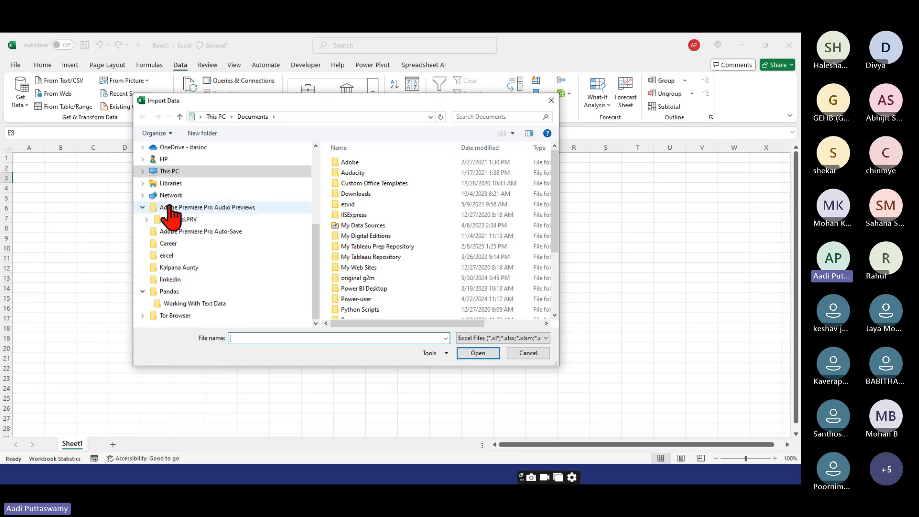
left_click(143, 171)
left_click(192, 280)
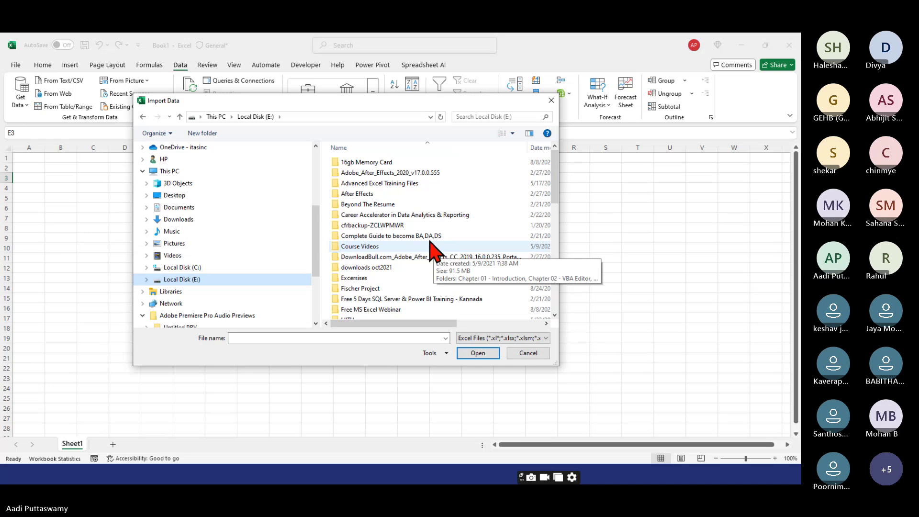
left_click(426, 236)
double_click(426, 236)
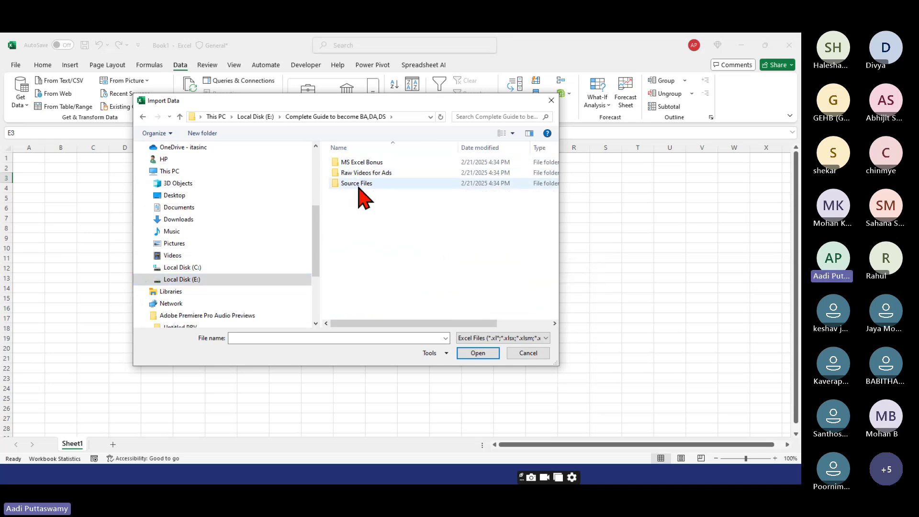
double_click(358, 184)
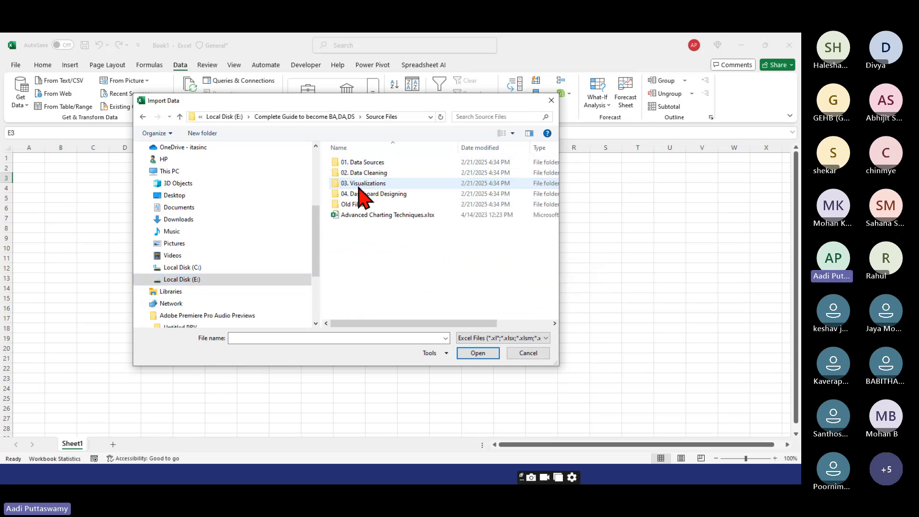
double_click(376, 163)
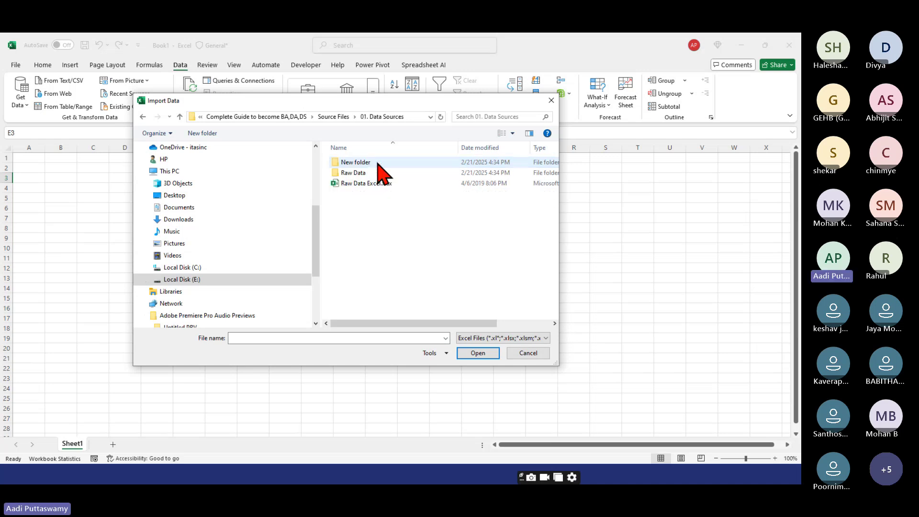
left_click(372, 186)
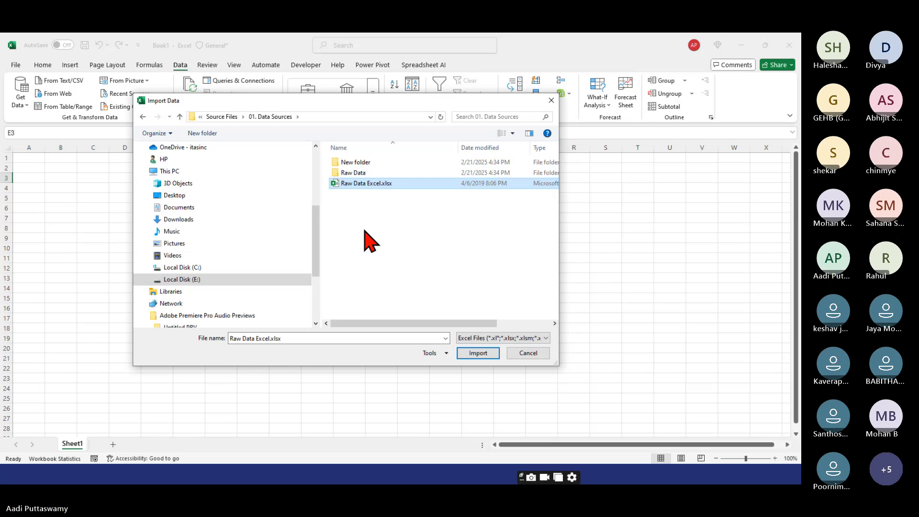
left_click(469, 354)
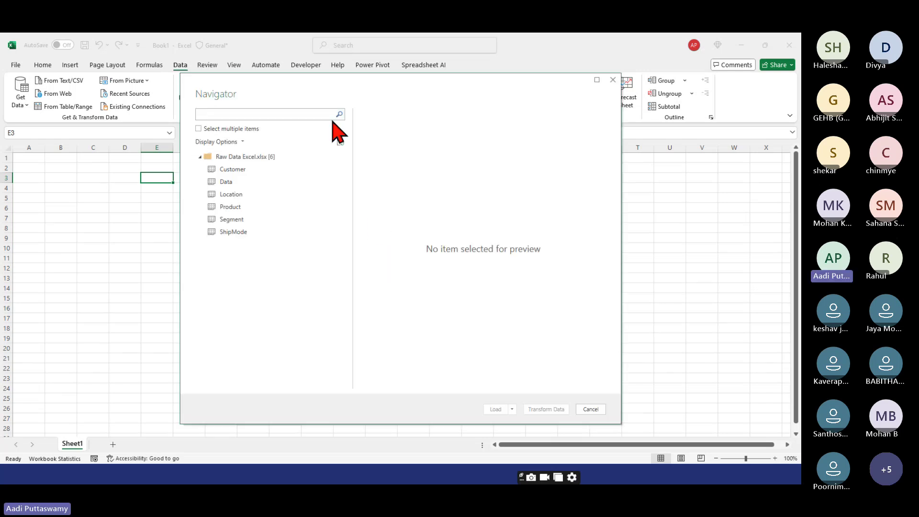
- Turn on multiple-item selection and tick the Data, Location and Segment tables
left_click_drag(334, 91, 287, 96)
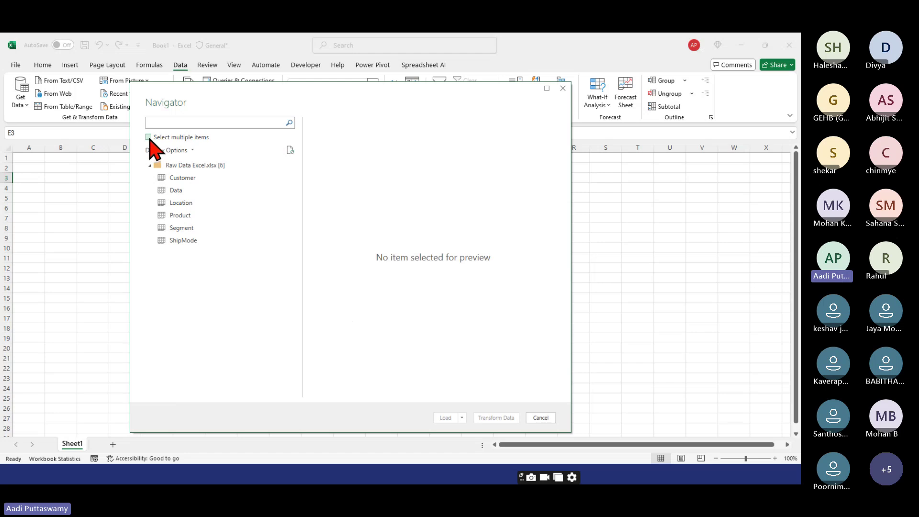
left_click(148, 137)
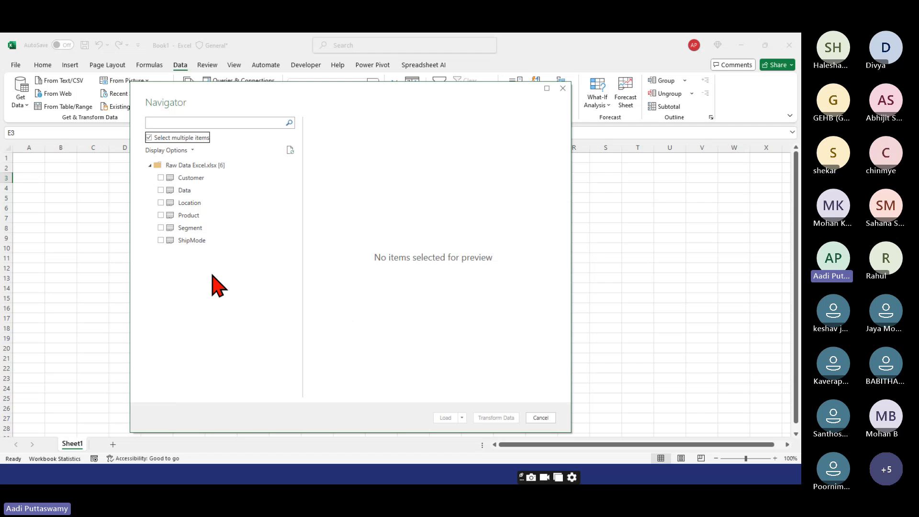
left_click(161, 190)
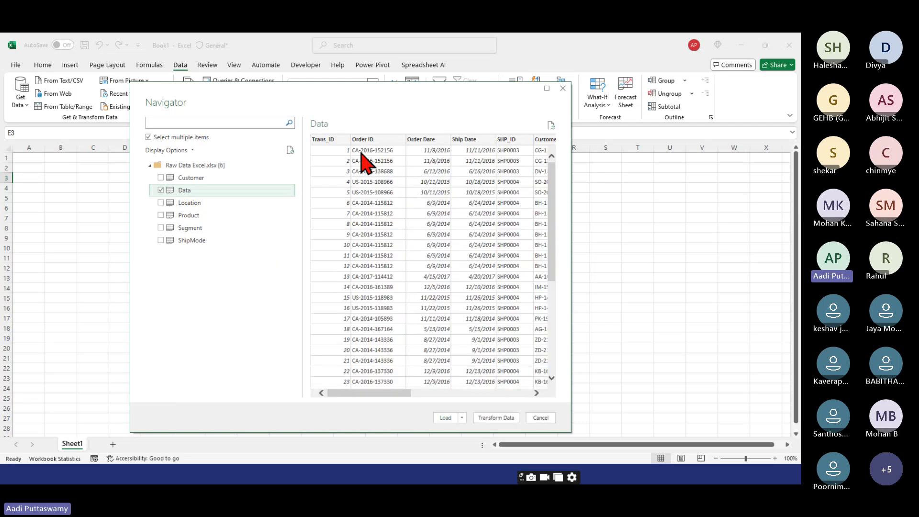
left_click(160, 202)
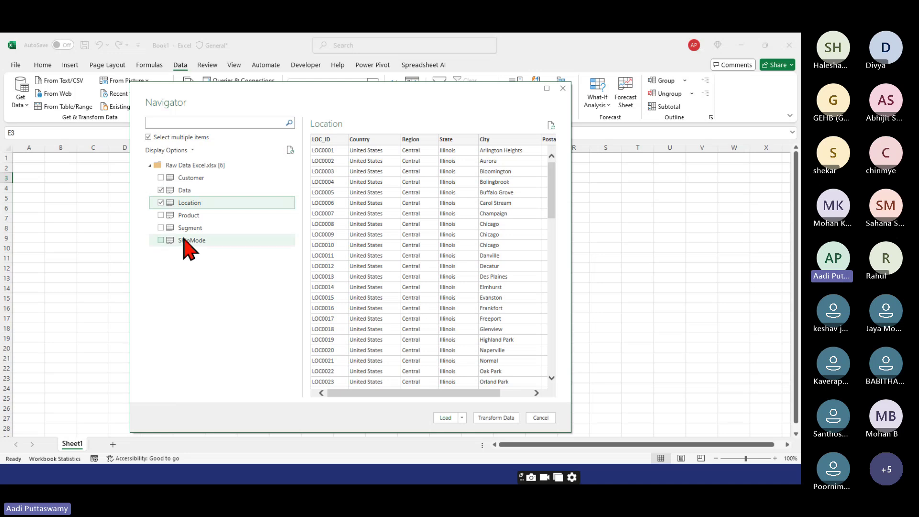
left_click(161, 228)
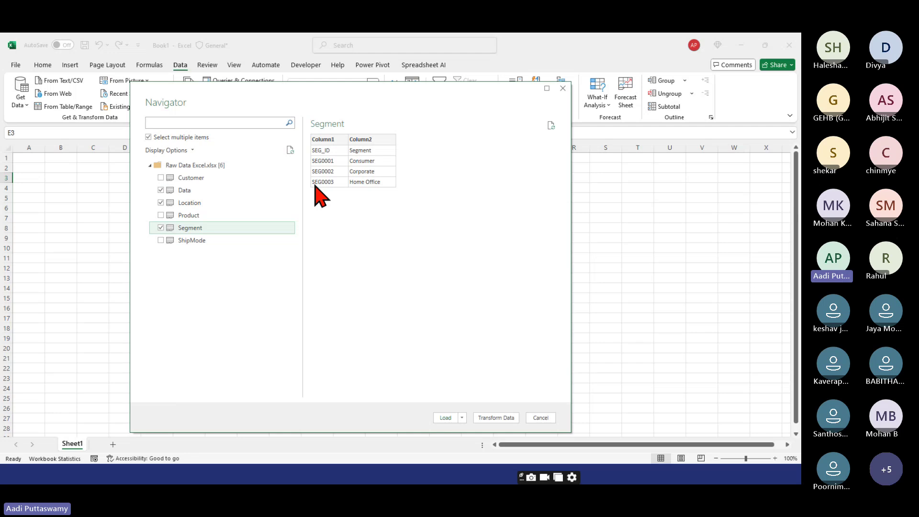
left_click(196, 193)
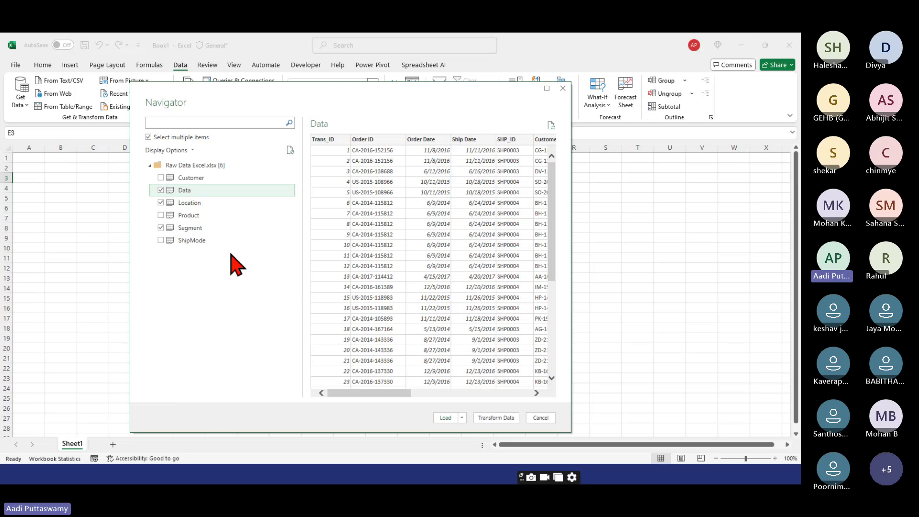
left_click(194, 229)
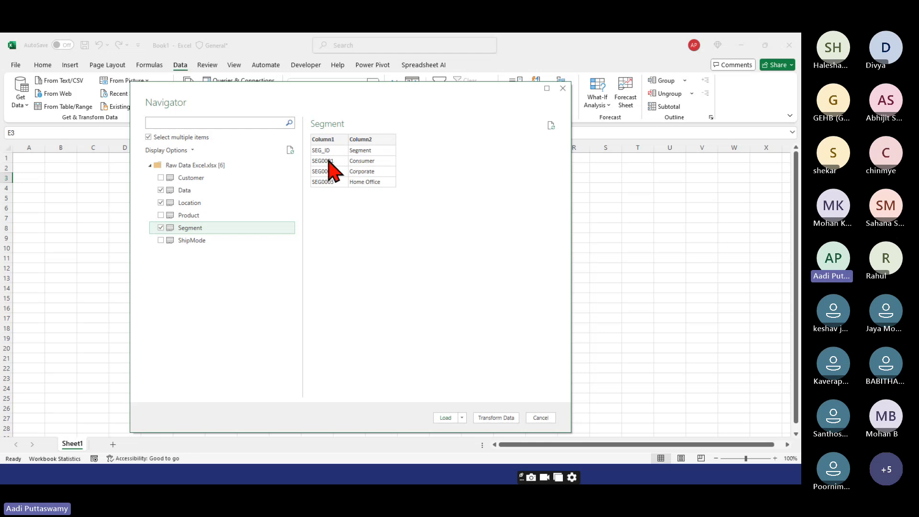
- Also tick ShipMode, Customer and Product, then bring up the Load options
left_click(162, 241)
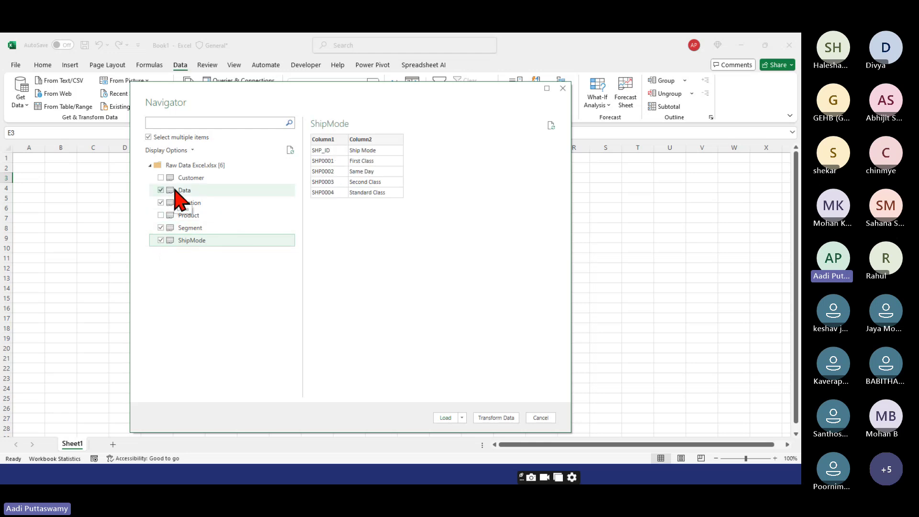
left_click(161, 178)
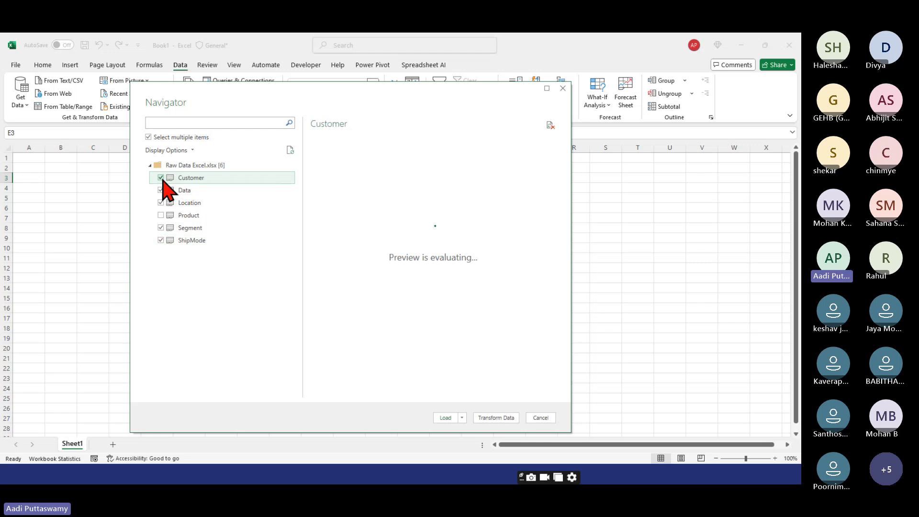
left_click(161, 216)
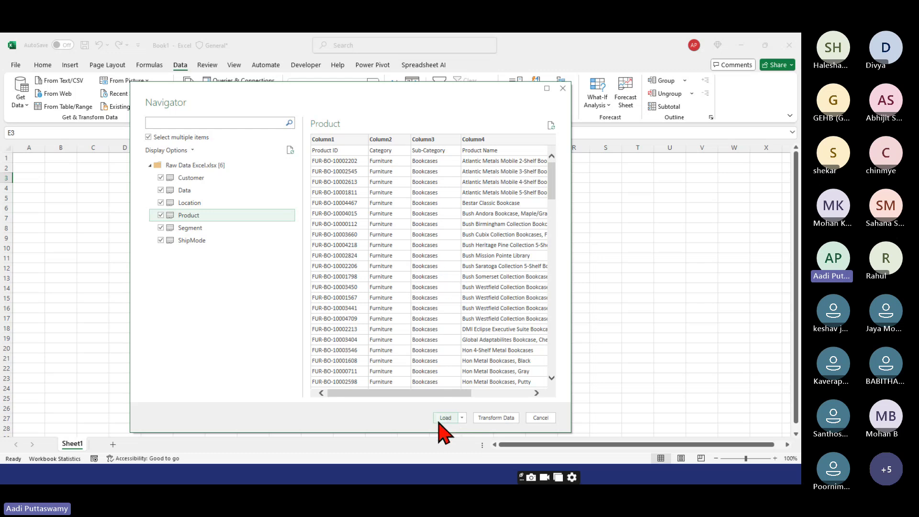
left_click(461, 417)
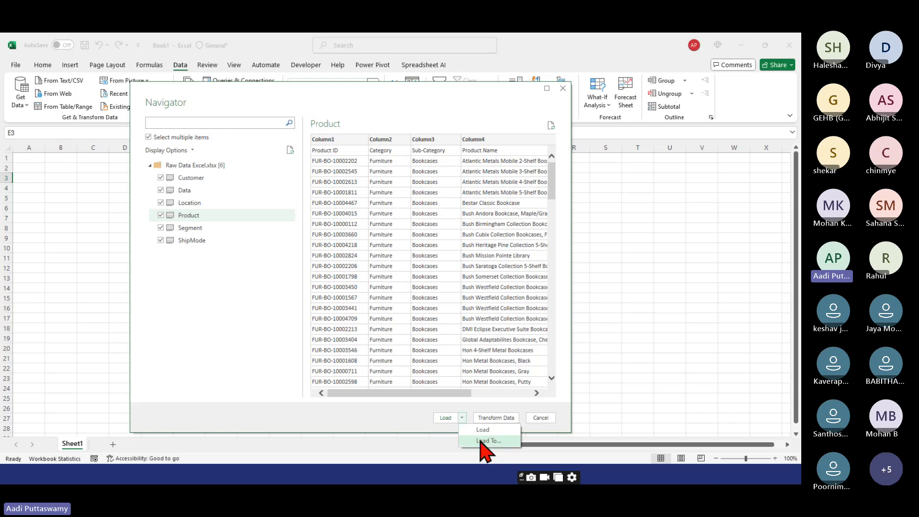
- Compare the load view options, then choose Table on a new worksheet, added to the Data Model
left_click(480, 440)
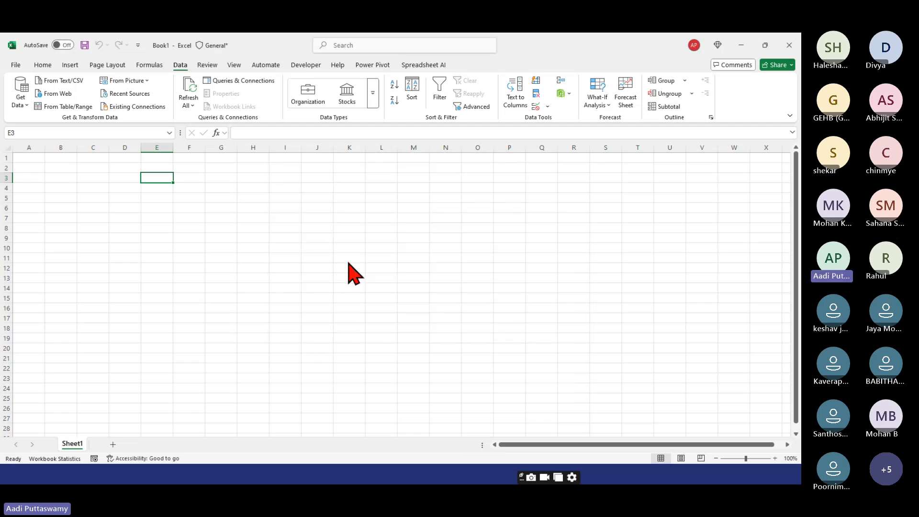
left_click_drag(447, 156, 349, 197)
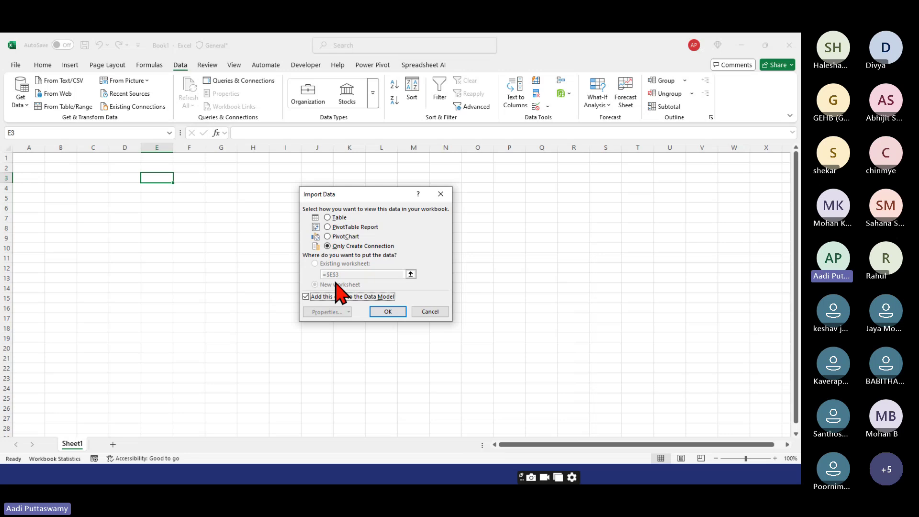
left_click(334, 219)
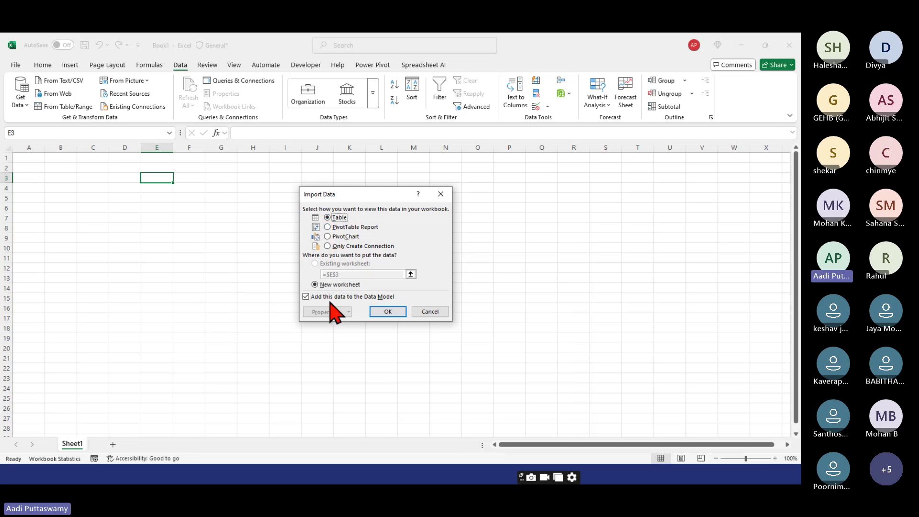
left_click(359, 228)
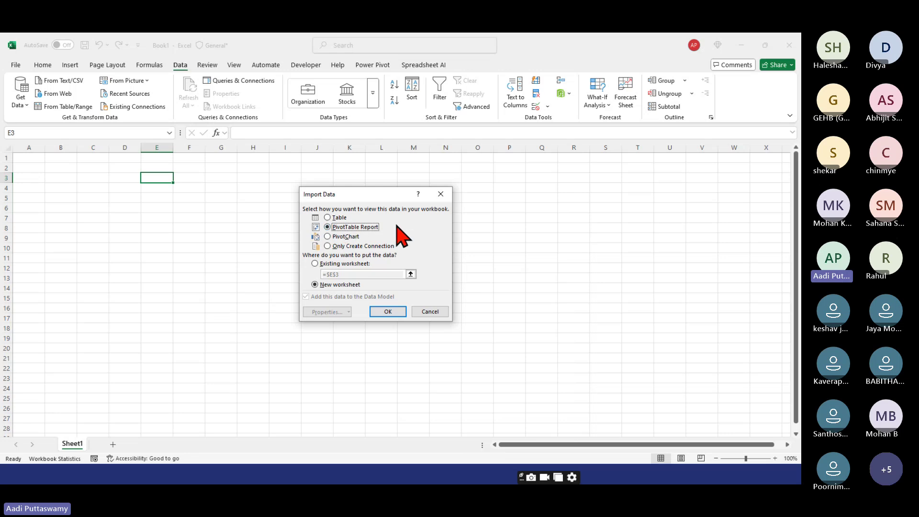
left_click(336, 236)
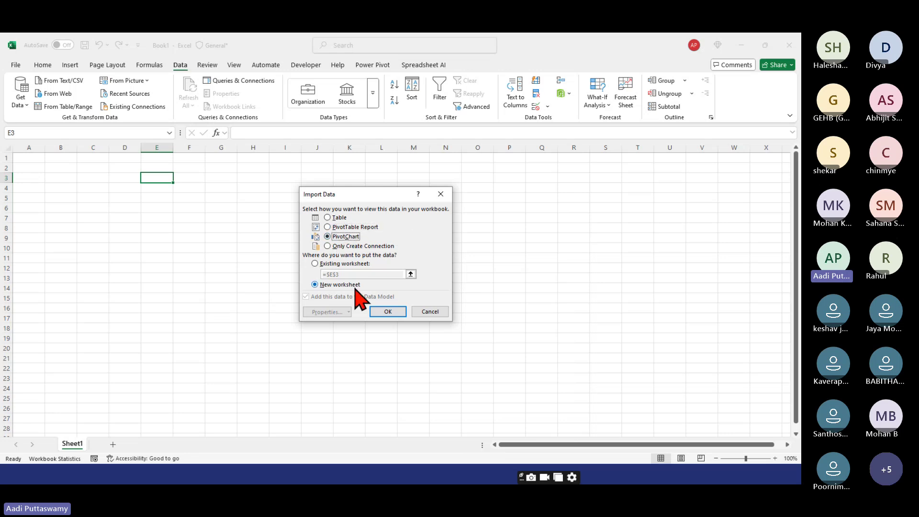
left_click(338, 247)
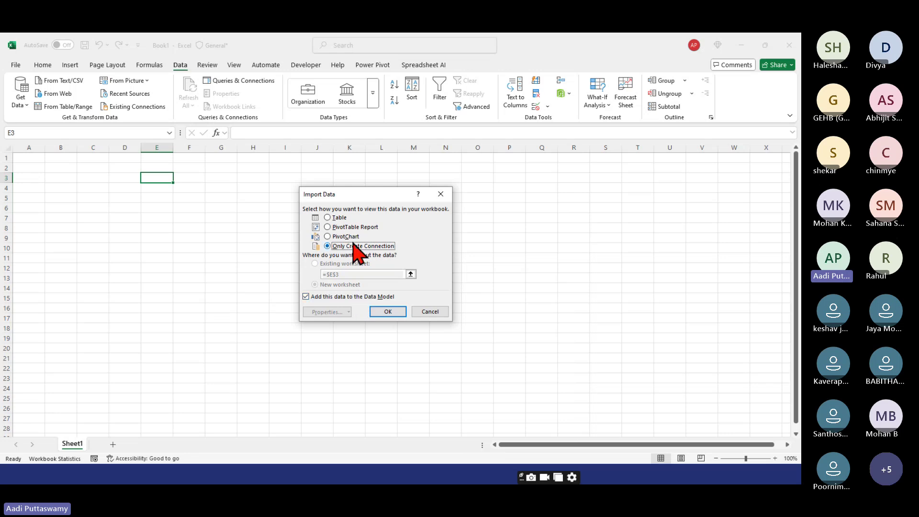
left_click(328, 218)
left_click(358, 285)
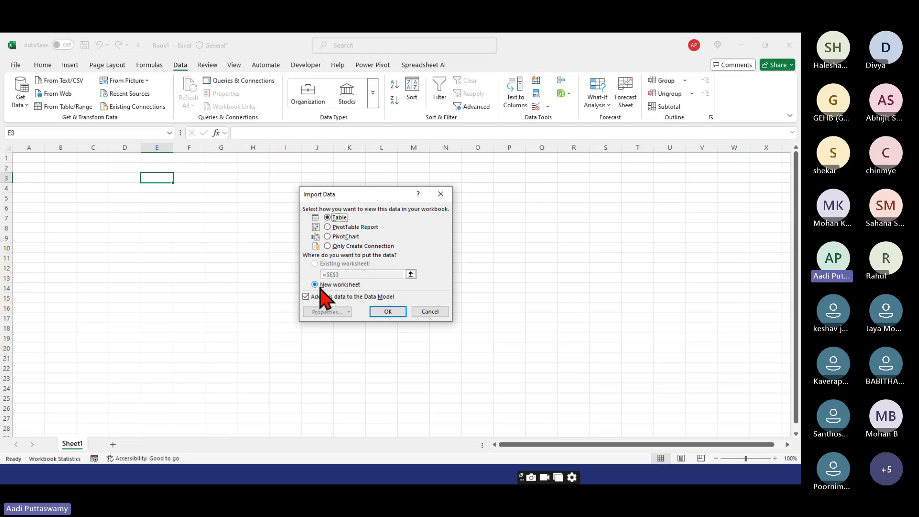
- Load the tables and review the Data, Location, Segment, ShipMode, Customer and Product sheets
left_click(387, 312)
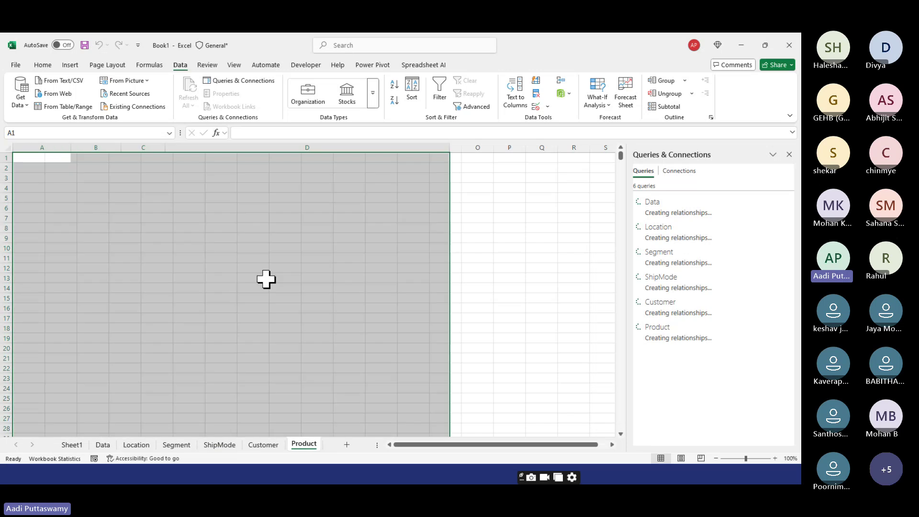
left_click(103, 445)
left_click(92, 220)
left_click(136, 445)
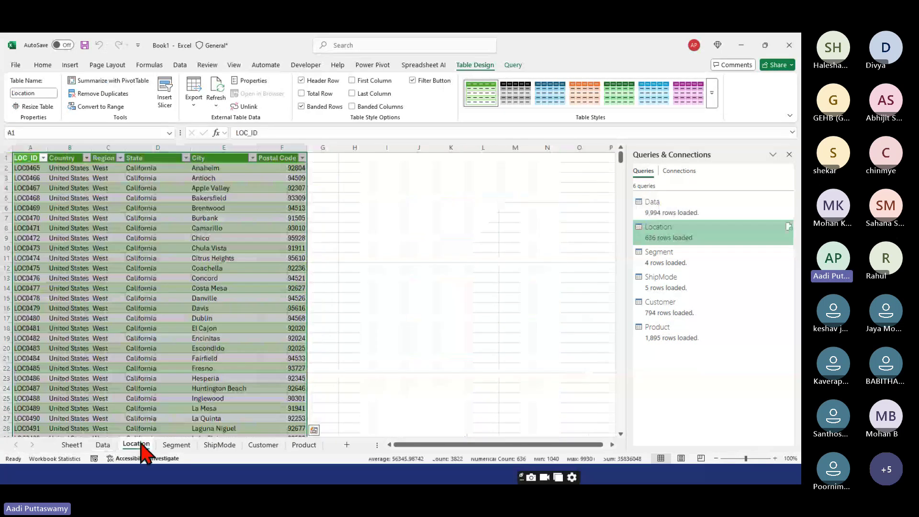
left_click(176, 447)
left_click(221, 446)
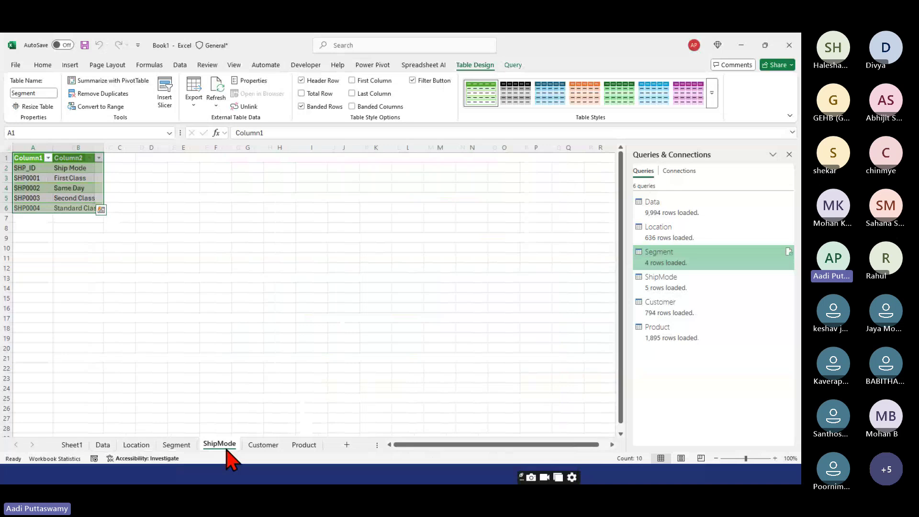
left_click(273, 446)
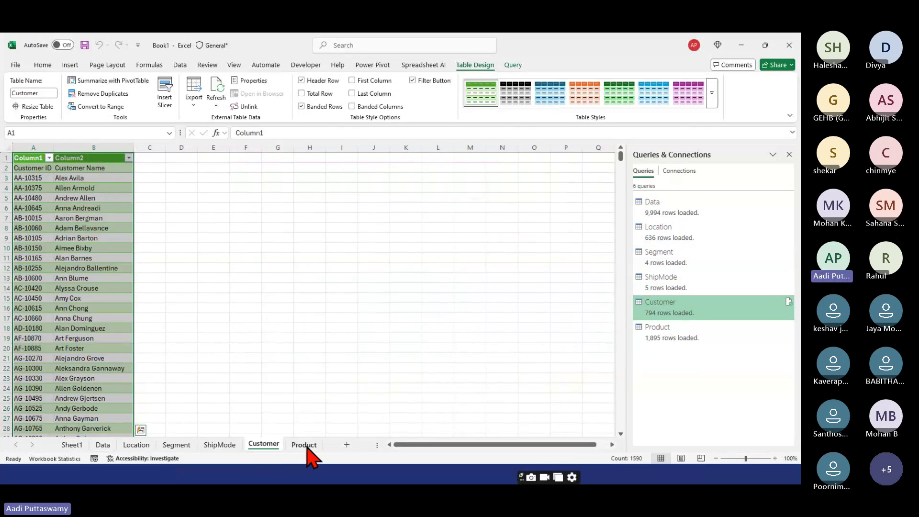
left_click(304, 445)
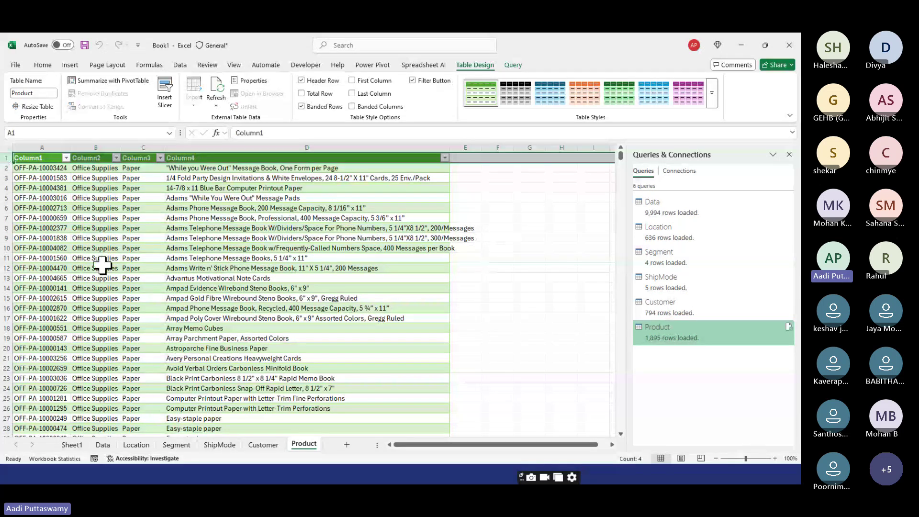
left_click(205, 279)
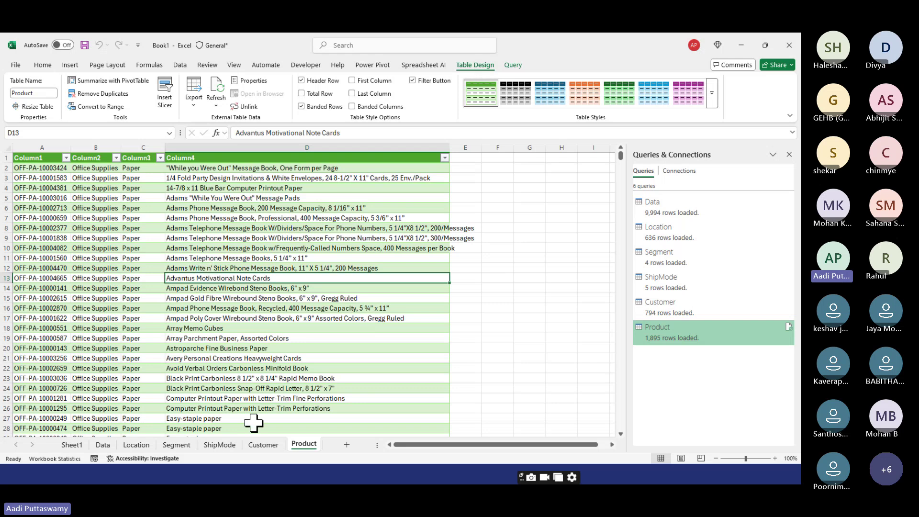
- Recheck the sheets, select the Product header row A1:D1, then return to the Get Data slide
left_click(102, 445)
left_click(176, 444)
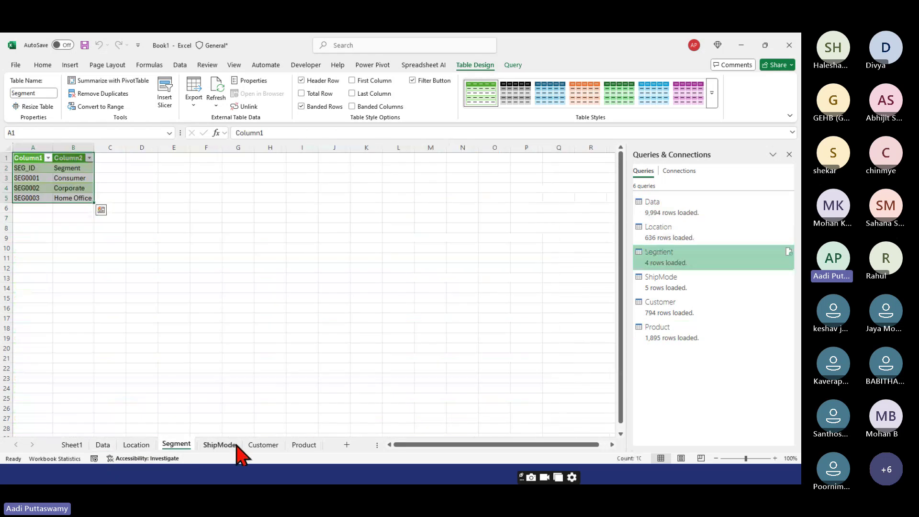
left_click(220, 445)
left_click(263, 444)
left_click(304, 443)
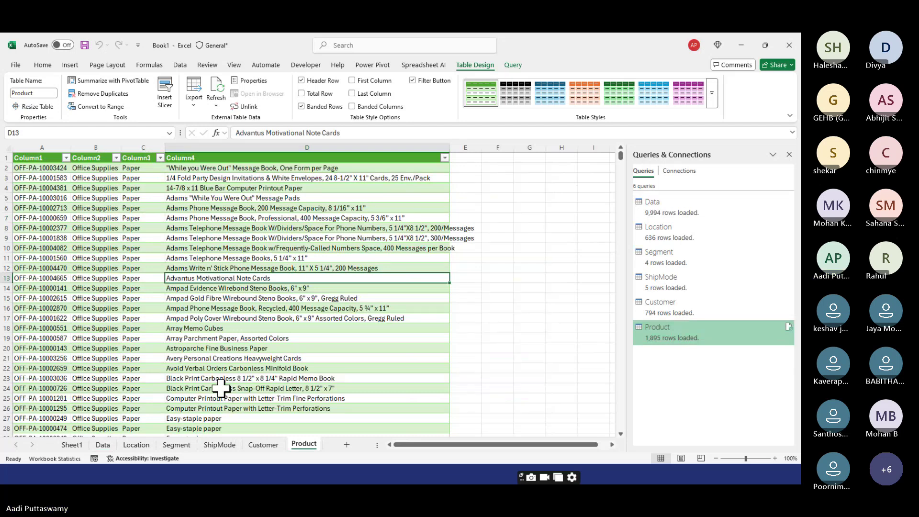
left_click(40, 157)
left_click_drag(40, 156, 215, 158)
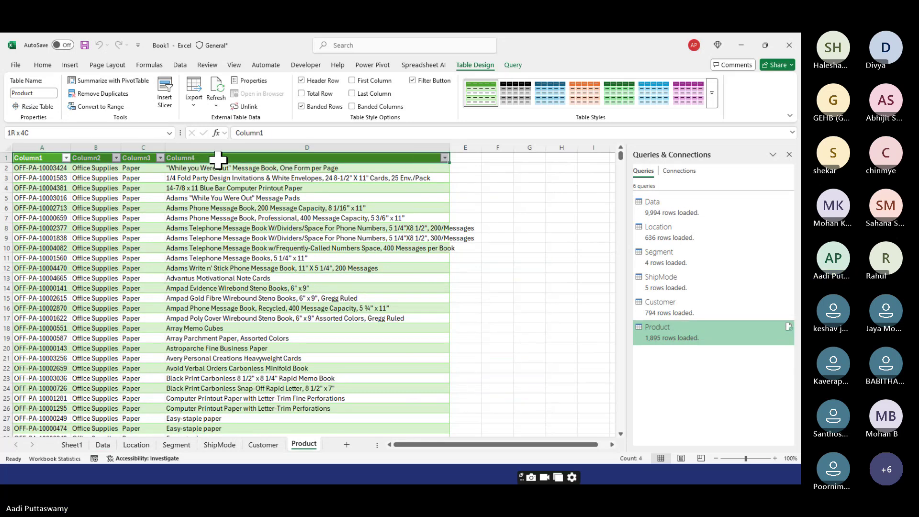
left_click(30, 168)
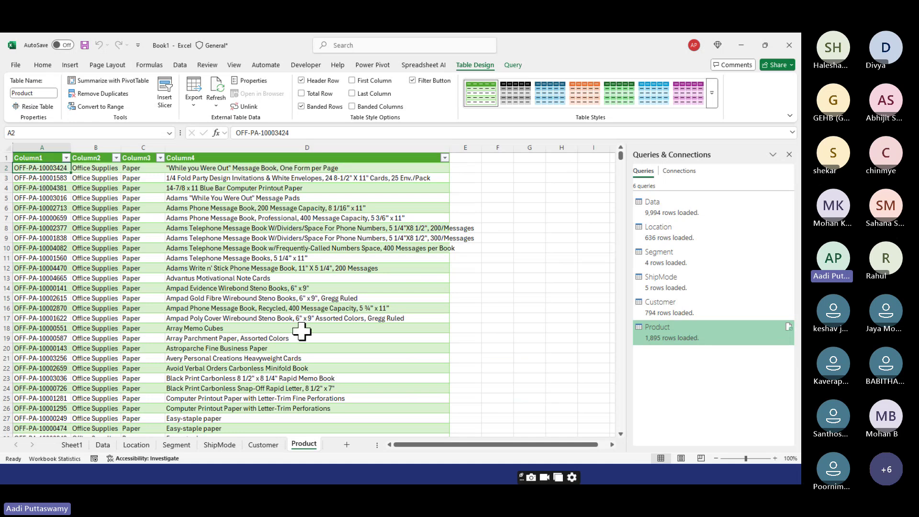
left_click(103, 444)
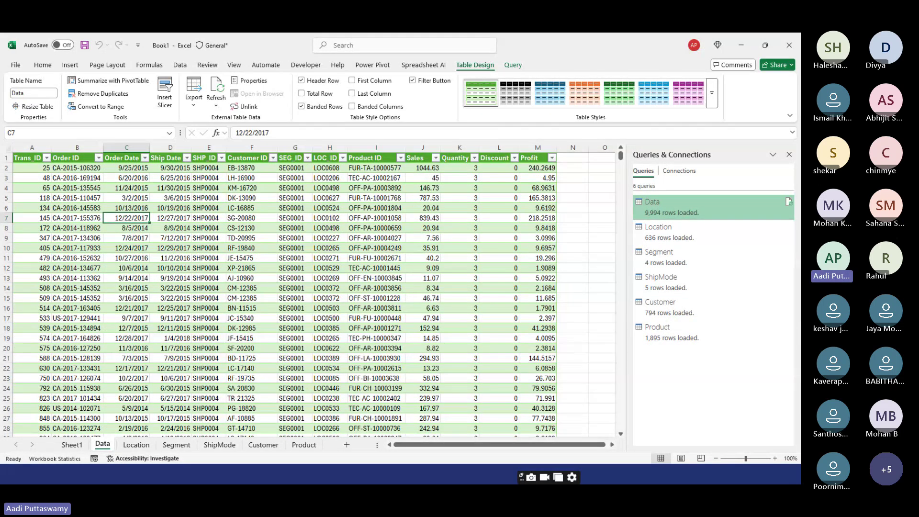
key("alt+Tab")
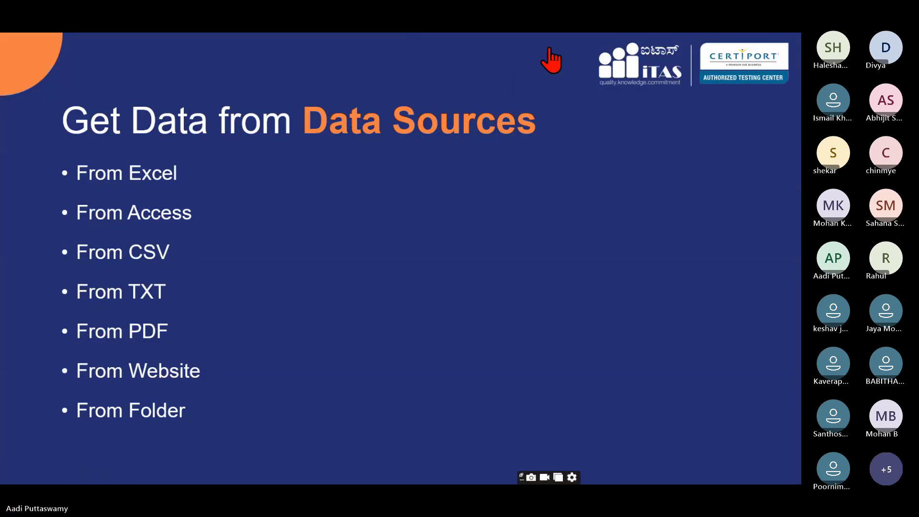
key("alt+Tab")
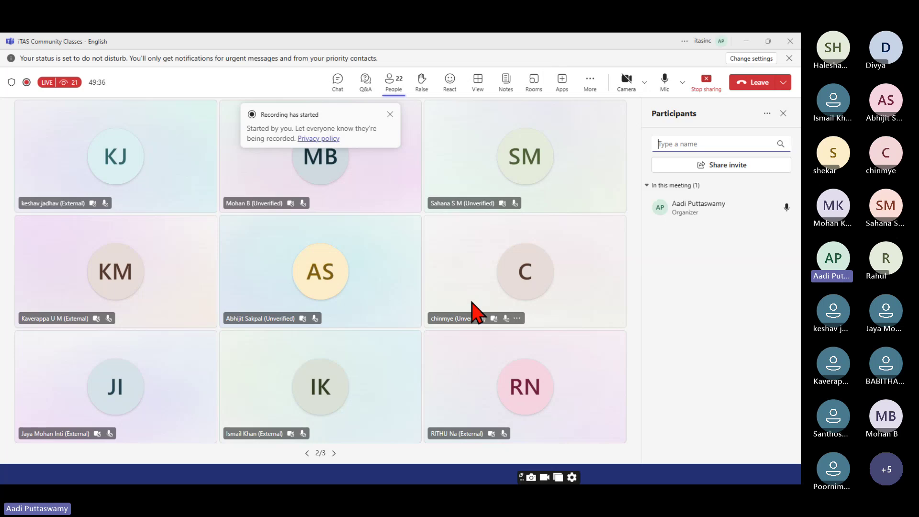
left_click(390, 84)
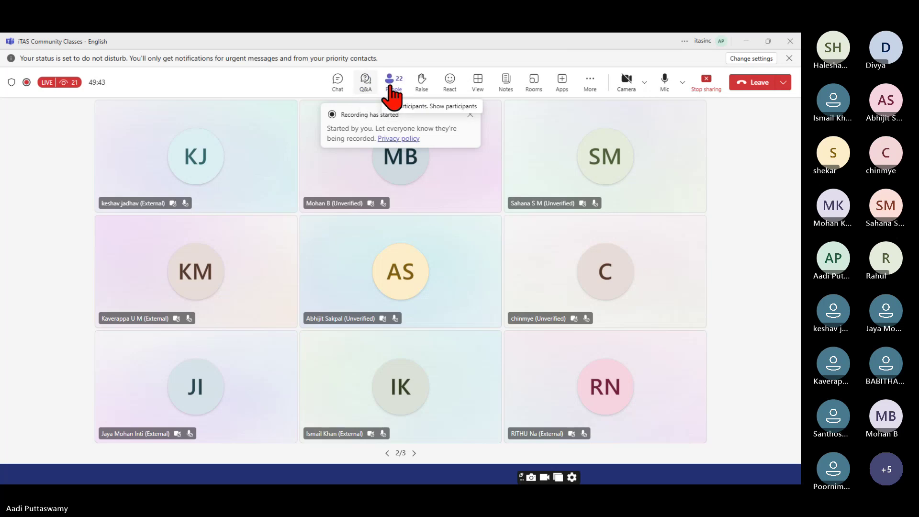
left_click(394, 86)
left_click(337, 82)
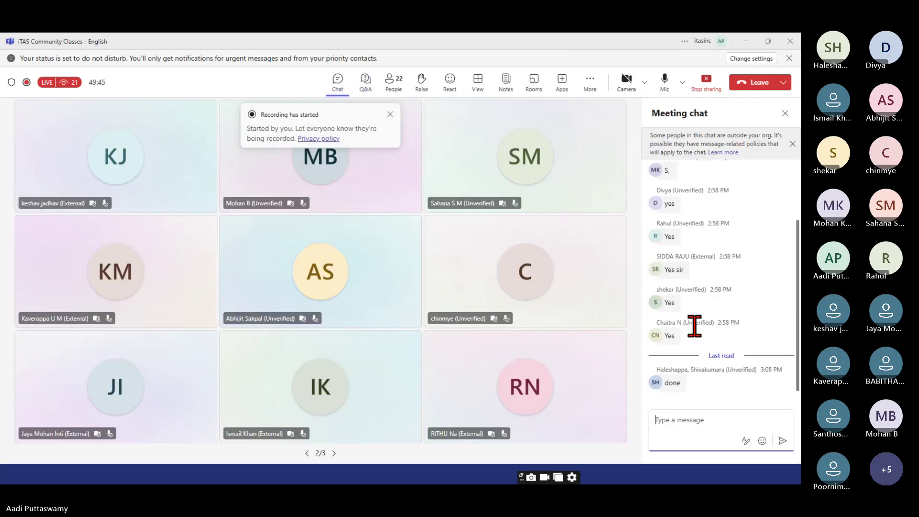
left_click(696, 420)
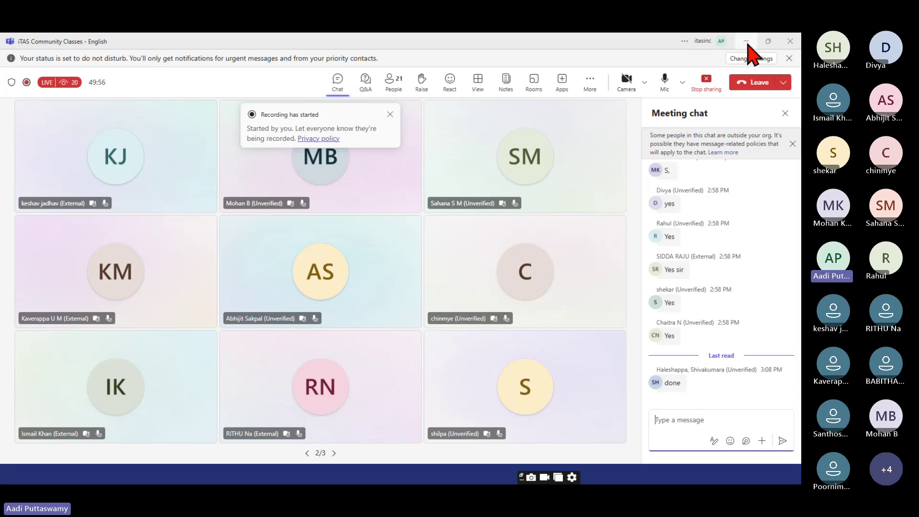
left_click(746, 42)
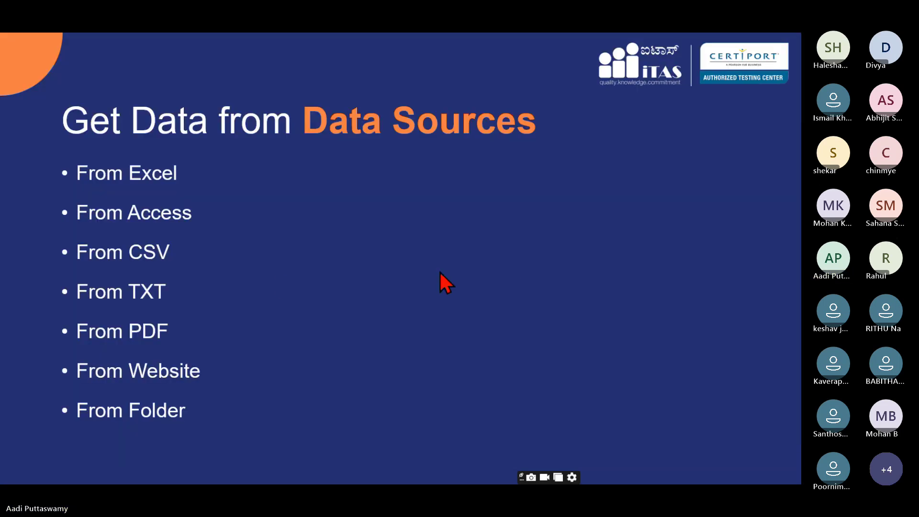
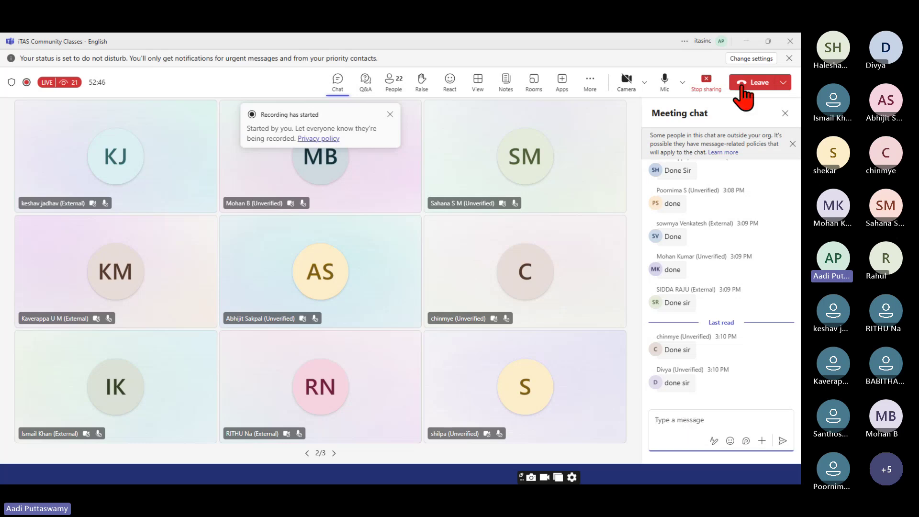
- Hide the Teams meeting and bring the Excel workbook with the Data table forward
left_click(745, 41)
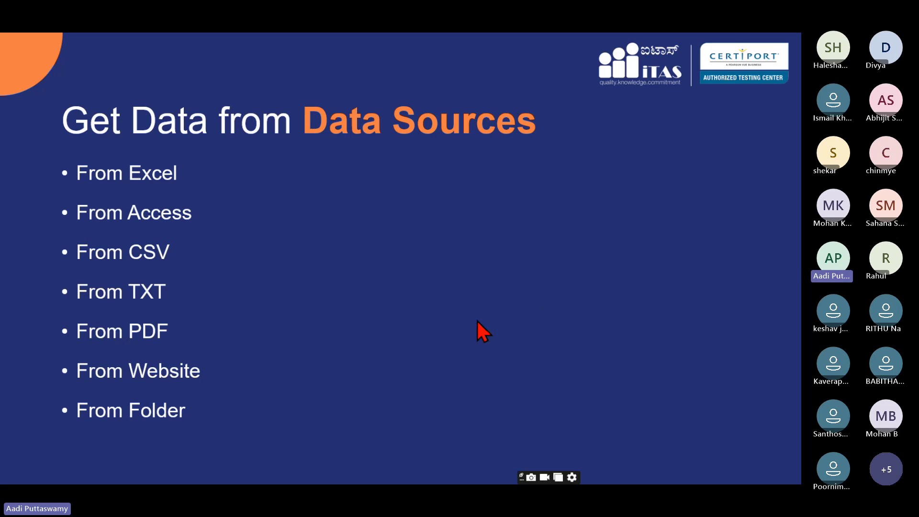
key("super+d")
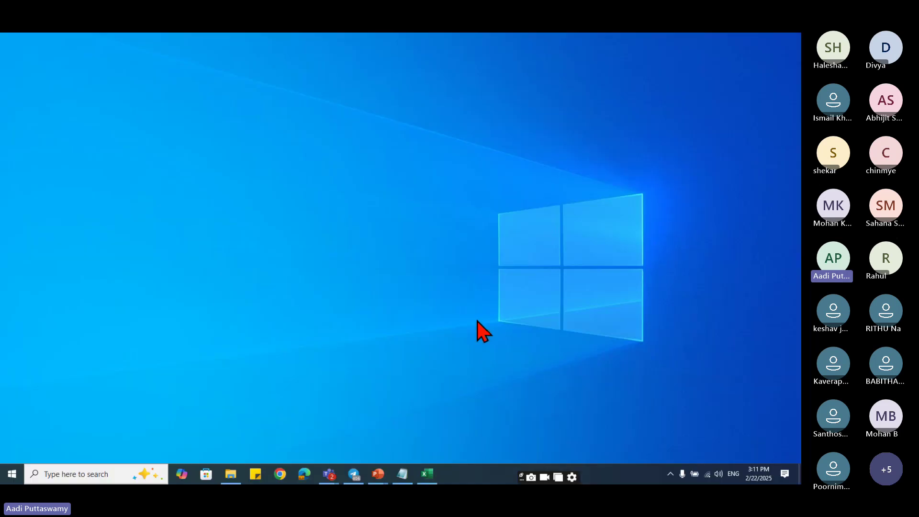
left_click(424, 476)
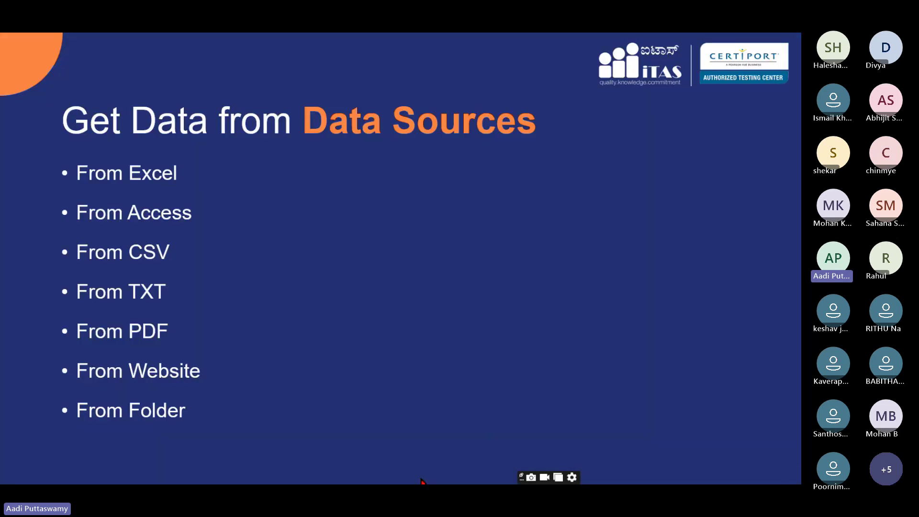
left_click(422, 479)
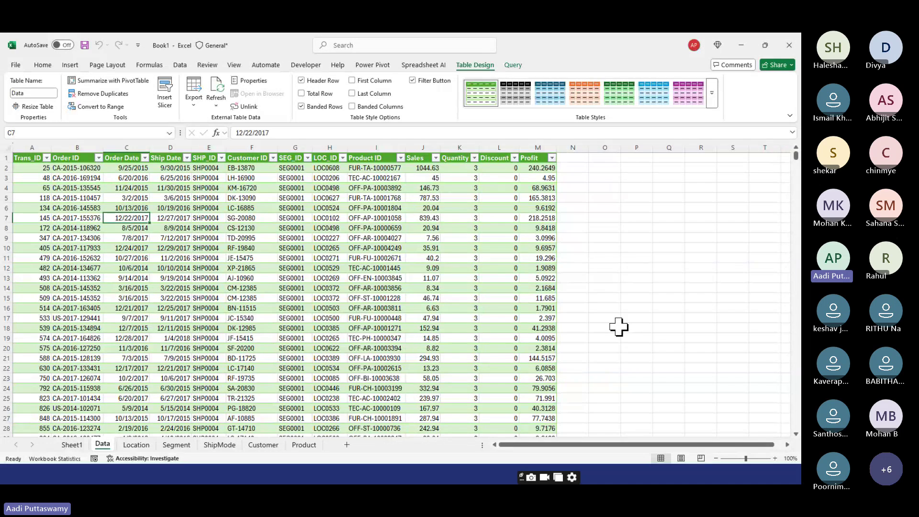
- Point out the customer IDs in F10 and F12 and the ship ID in E13, then show the Data tab
left_click(258, 247)
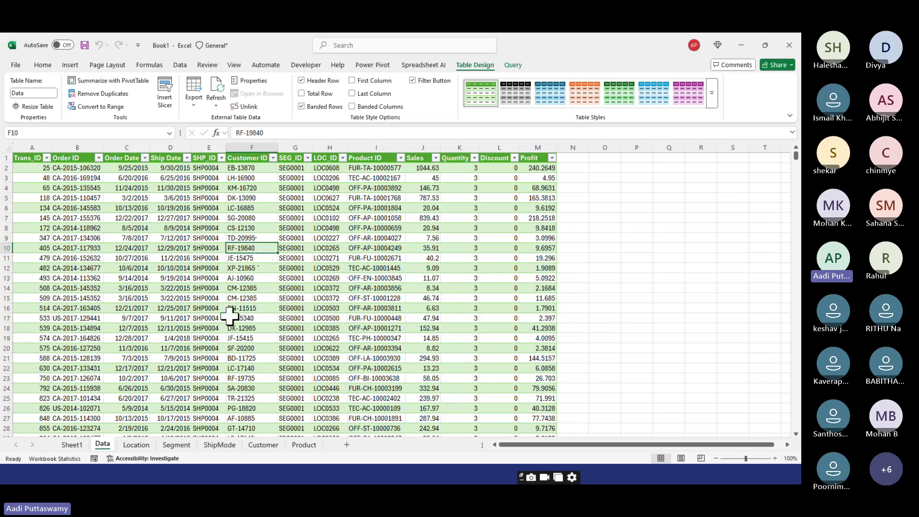
left_click(208, 278)
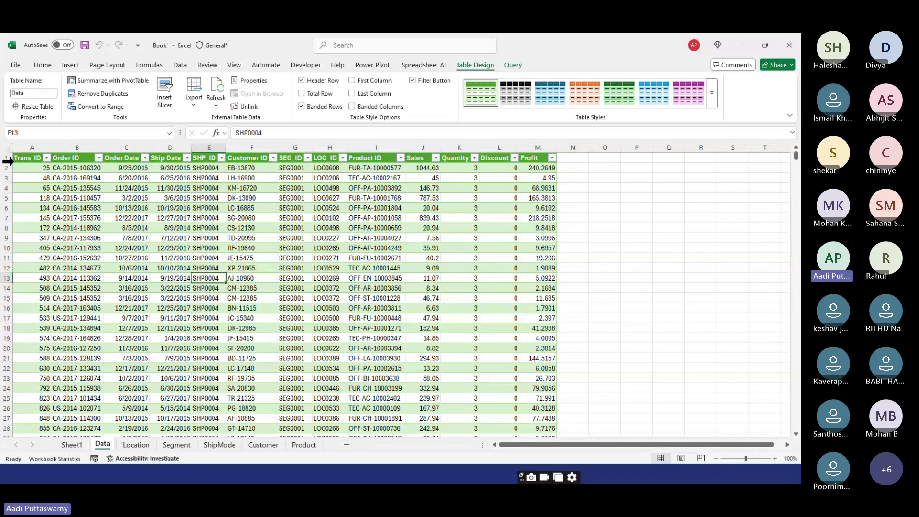
left_click(244, 269)
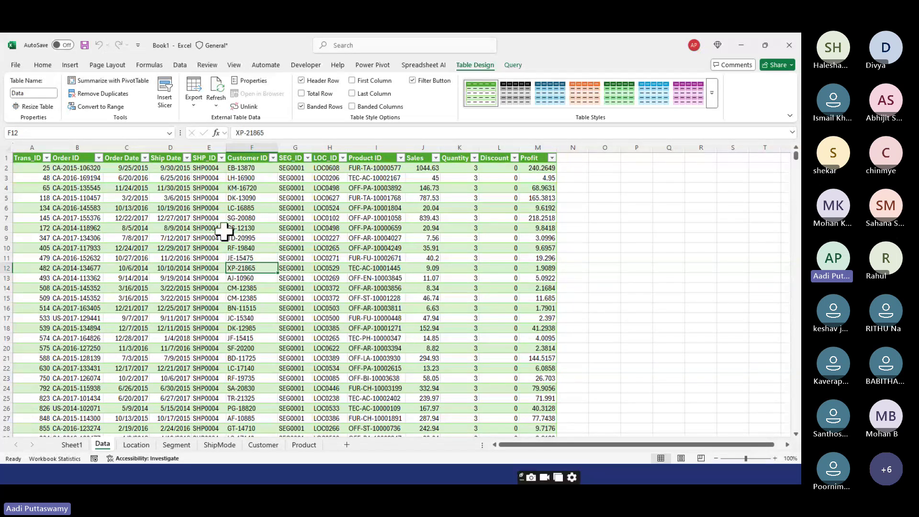
left_click(180, 66)
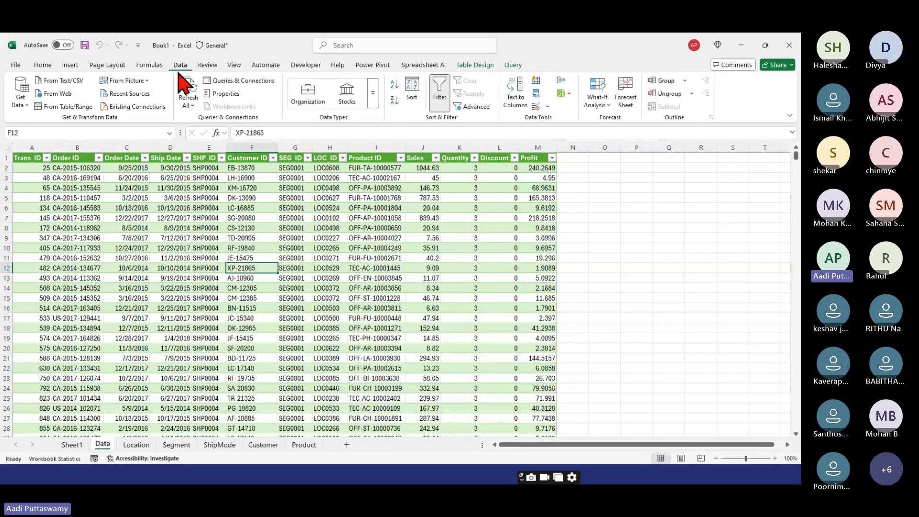
- Launch the Power Query Editor from Data > Get Data
left_click(25, 107)
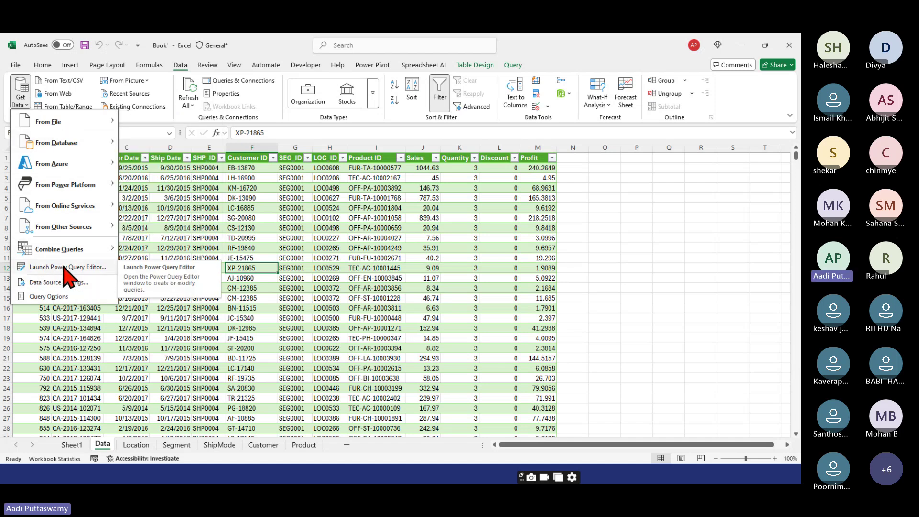
left_click(64, 270)
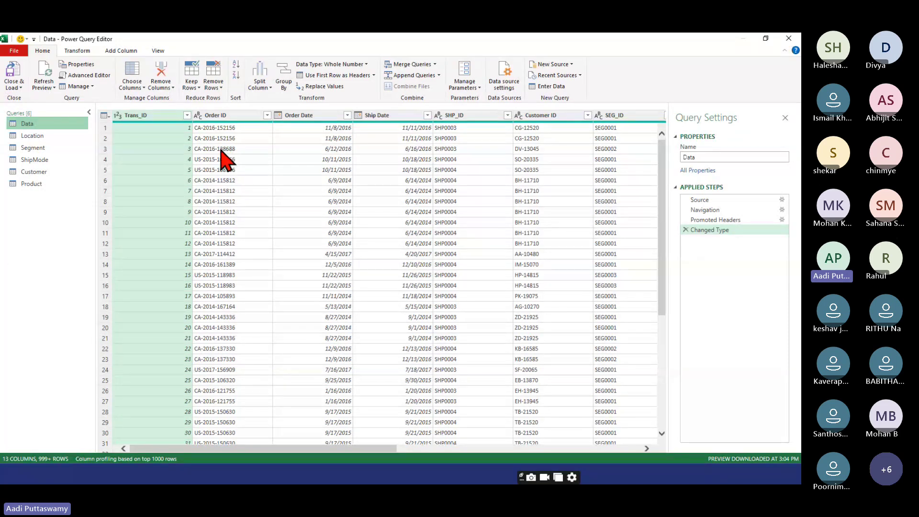
- Promote the first row to headers in the Segment, ShipMode and Customer queries, e.g. SHP_ID, Customer Name
left_click(35, 137)
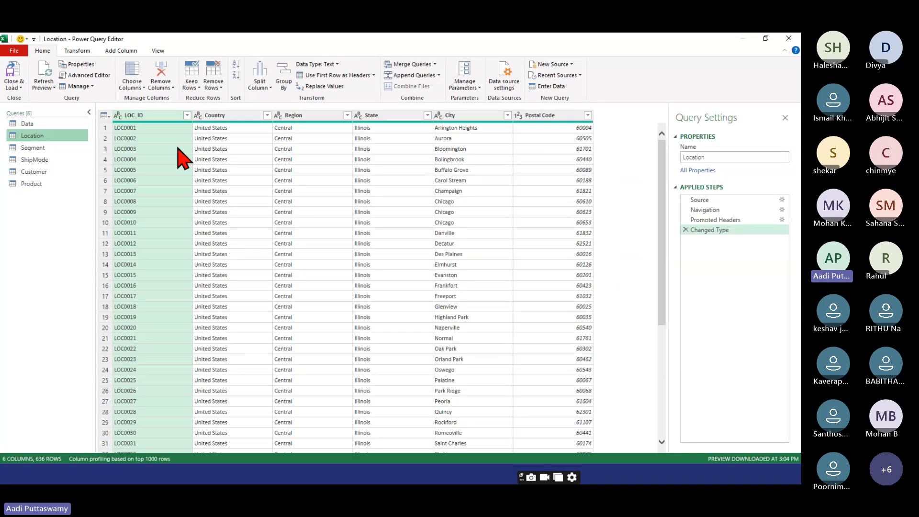
left_click(41, 149)
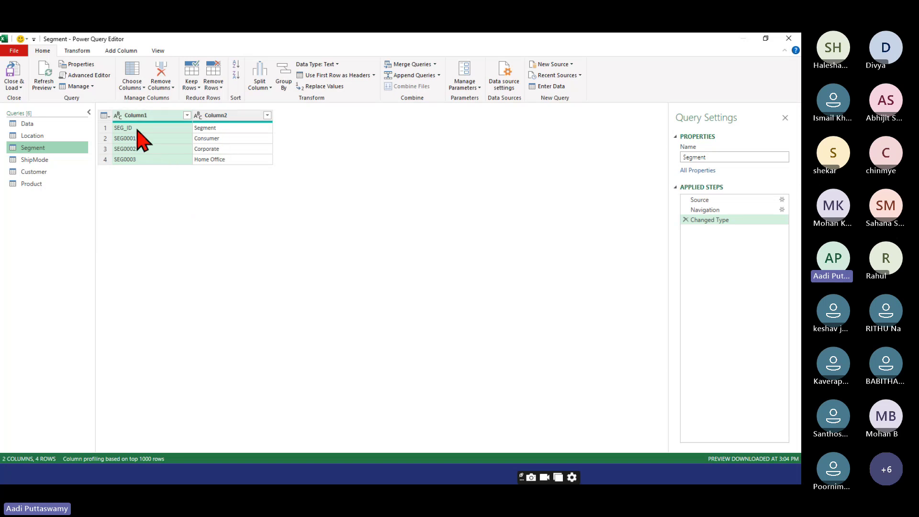
left_click(113, 127)
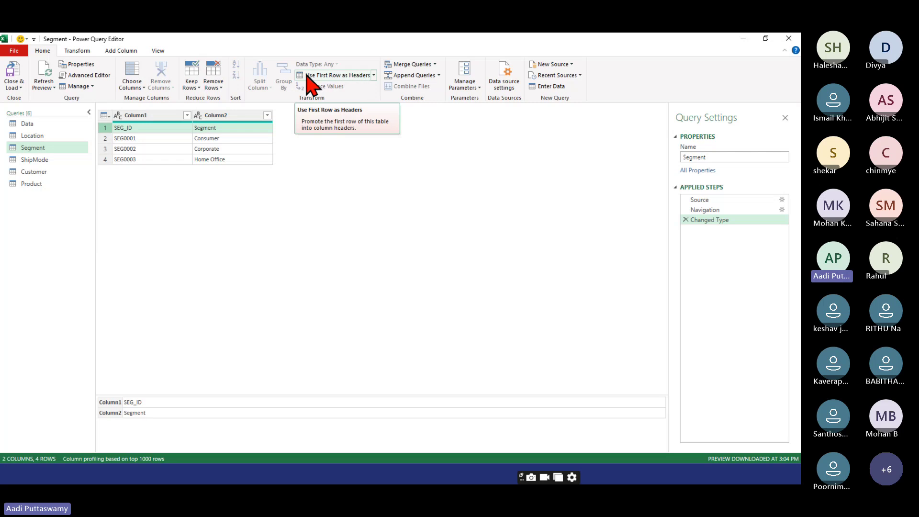
left_click(329, 77)
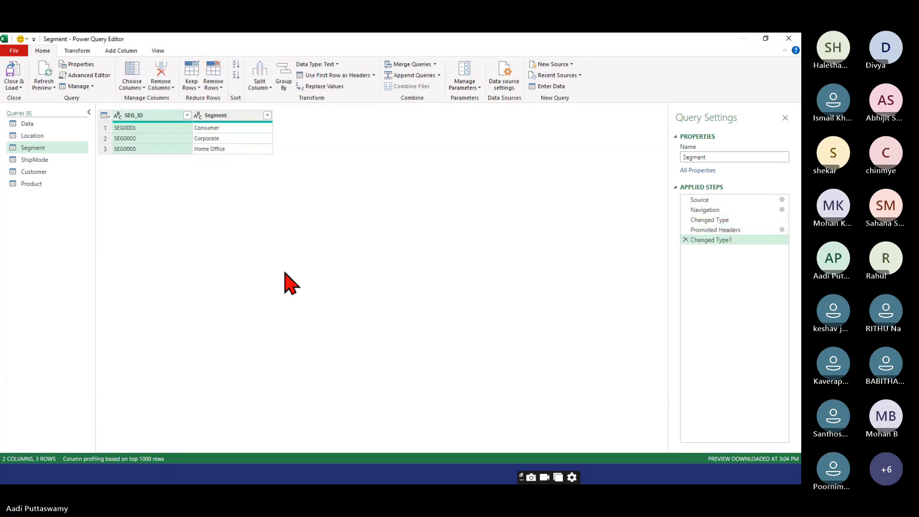
left_click(38, 162)
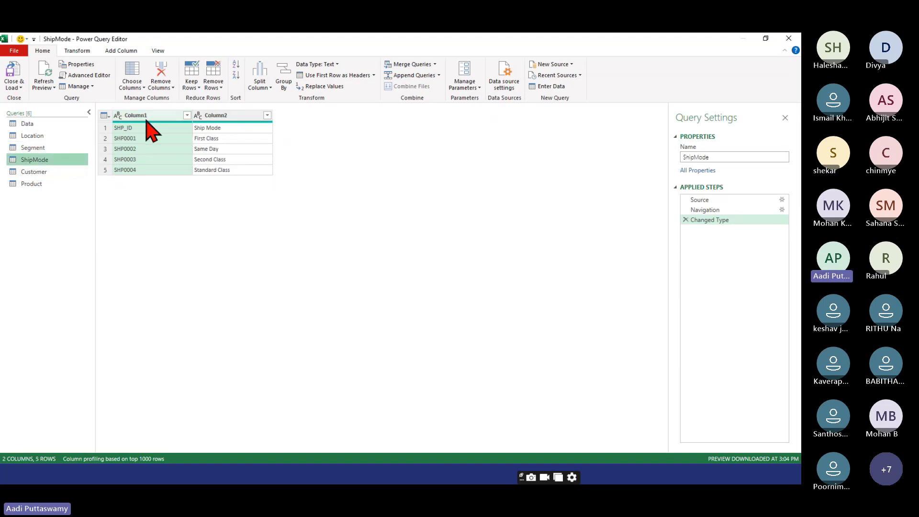
left_click(334, 78)
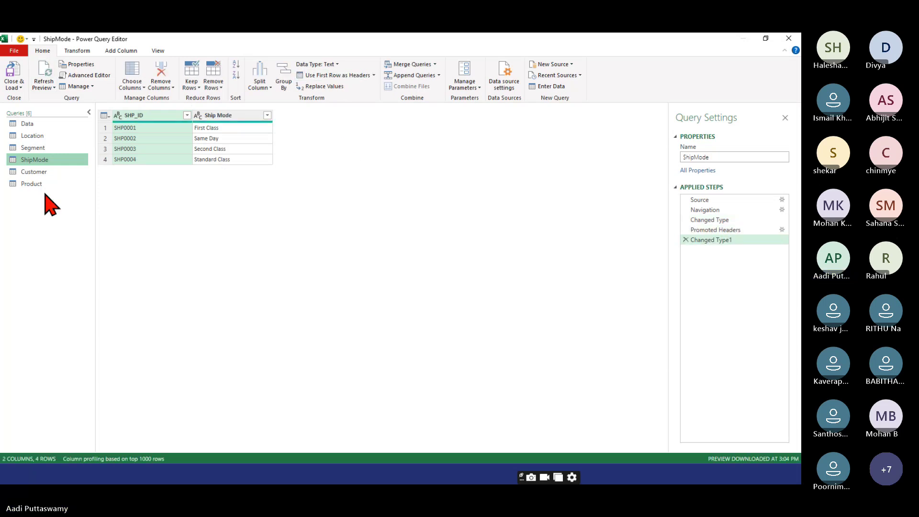
left_click(32, 172)
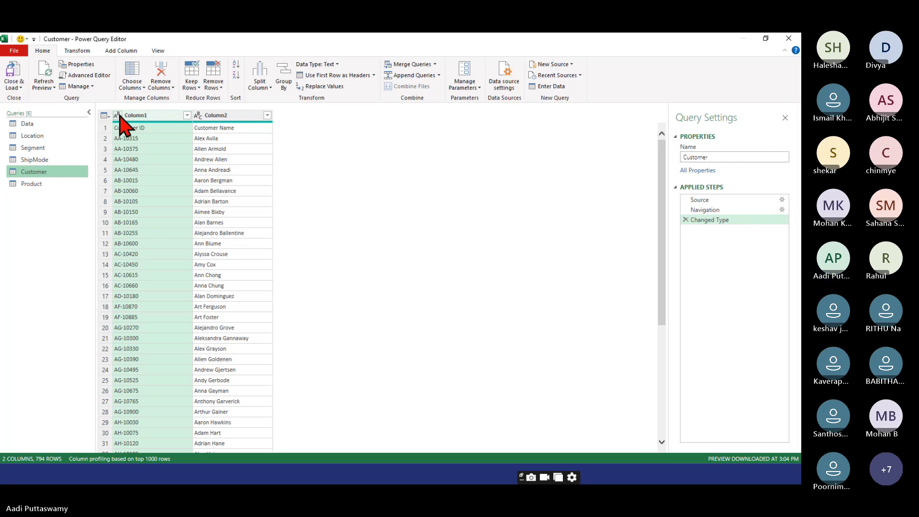
left_click(328, 76)
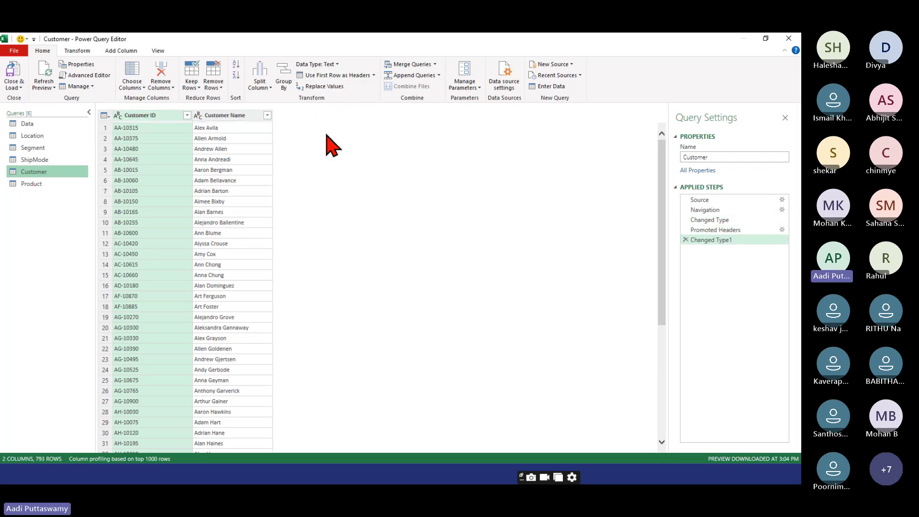
- Give the Product query headers Product ID, Category, Sub-Category and Product Name from its first row
left_click(66, 186)
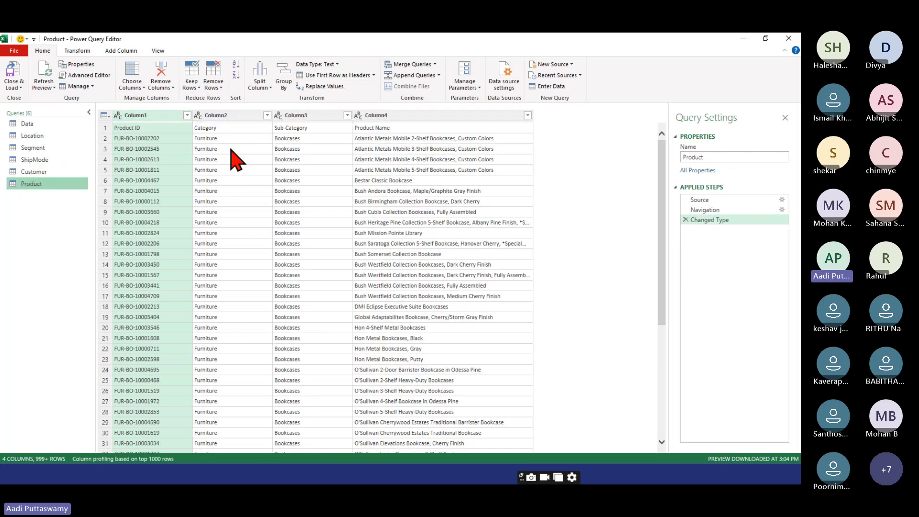
left_click(329, 75)
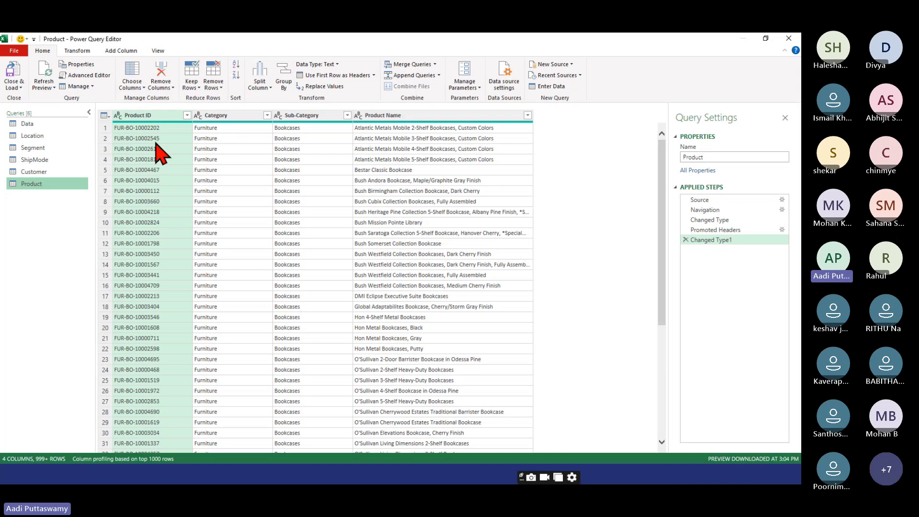
left_click(14, 87)
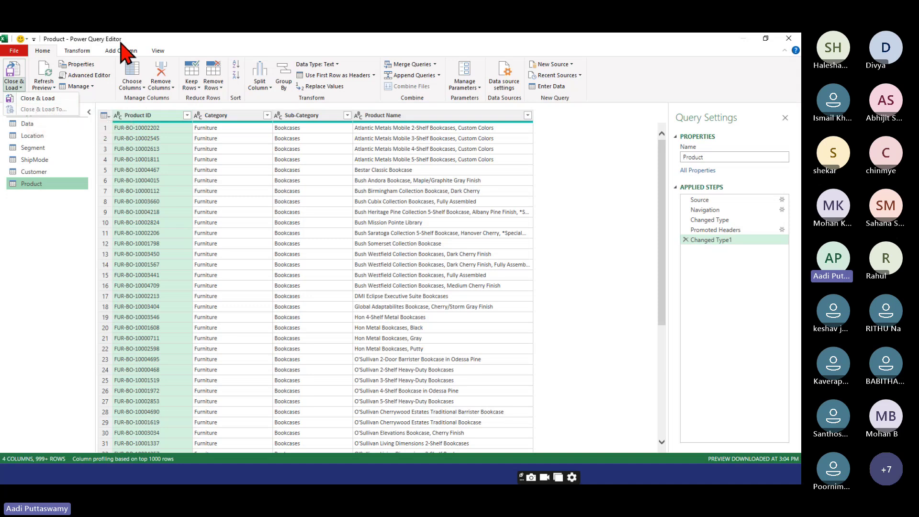
- Choose Close & Load to return the edited queries to the workbook
left_click(32, 99)
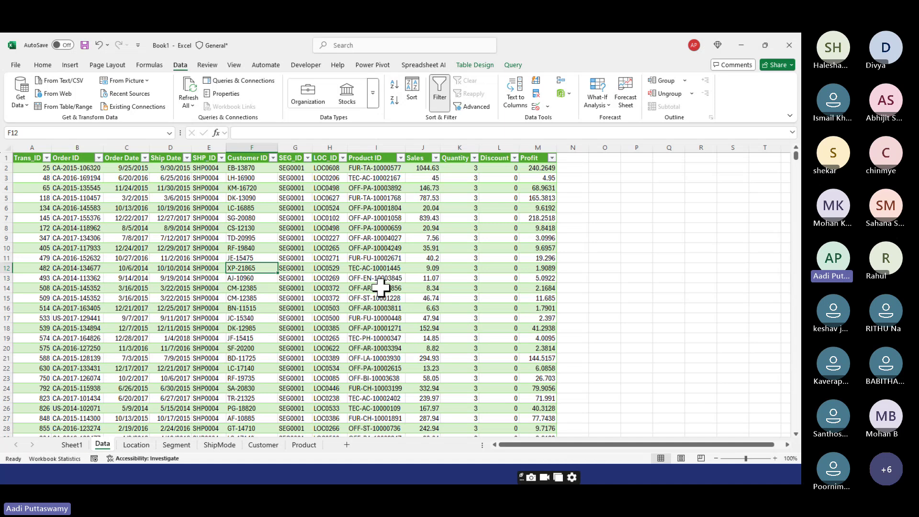
- Browse the loaded Location, Segment, ShipMode and Customer sheets after noting location ID LOC0498
left_click(342, 229)
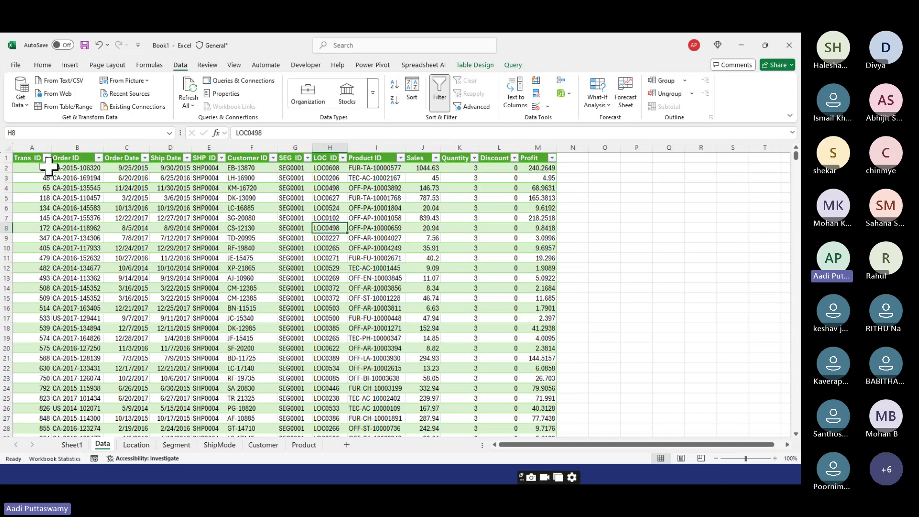
left_click(136, 444)
left_click(53, 198)
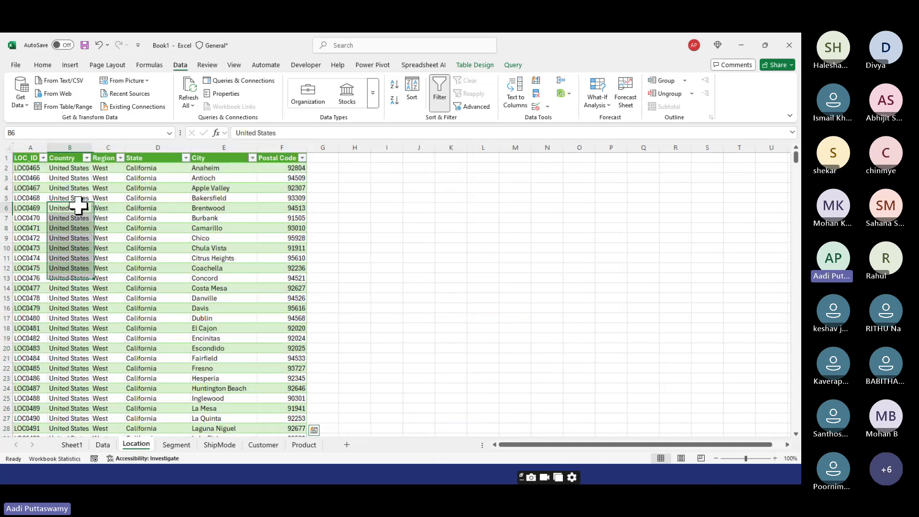
left_click(175, 446)
left_click(71, 198)
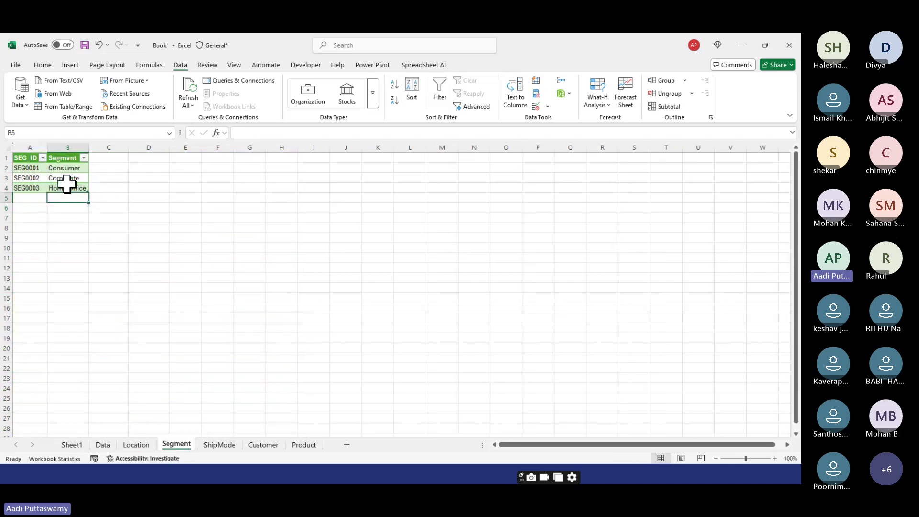
left_click(218, 444)
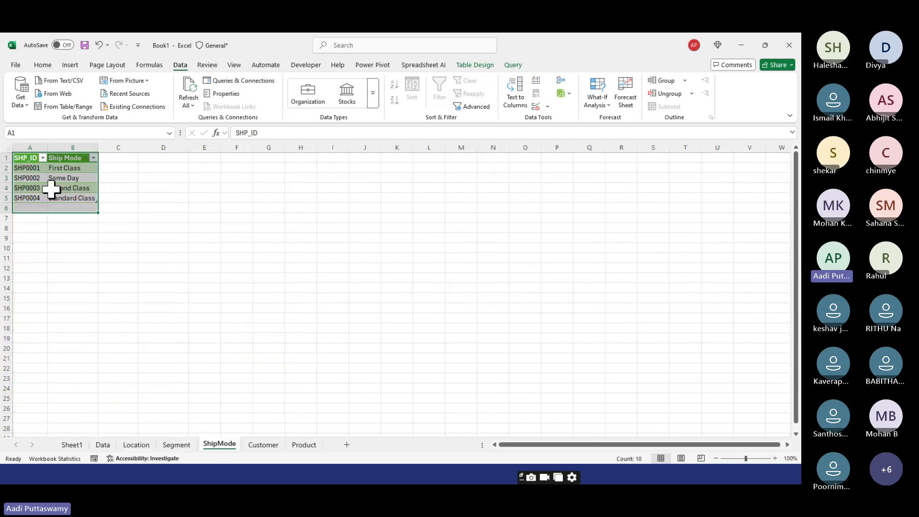
left_click(263, 445)
left_click(96, 207)
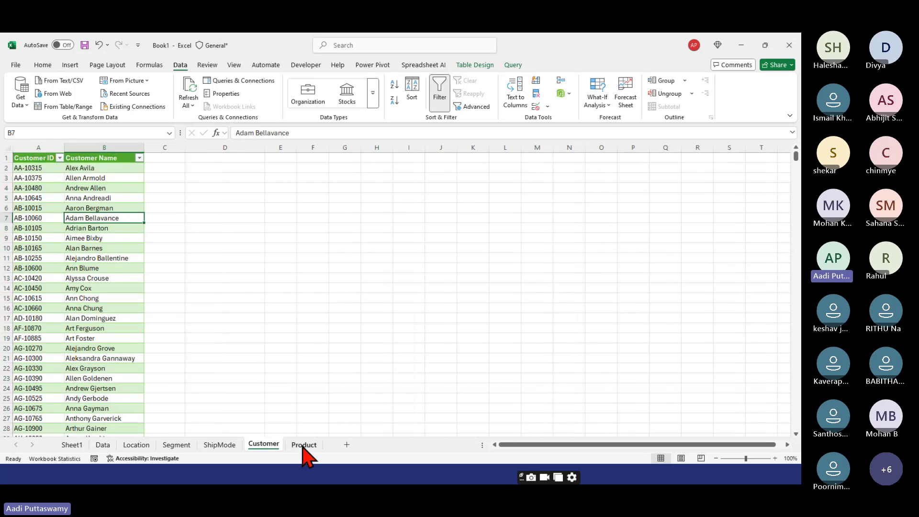
- On the Product sheet, read the full product names in cells D7 and D5
left_click(303, 445)
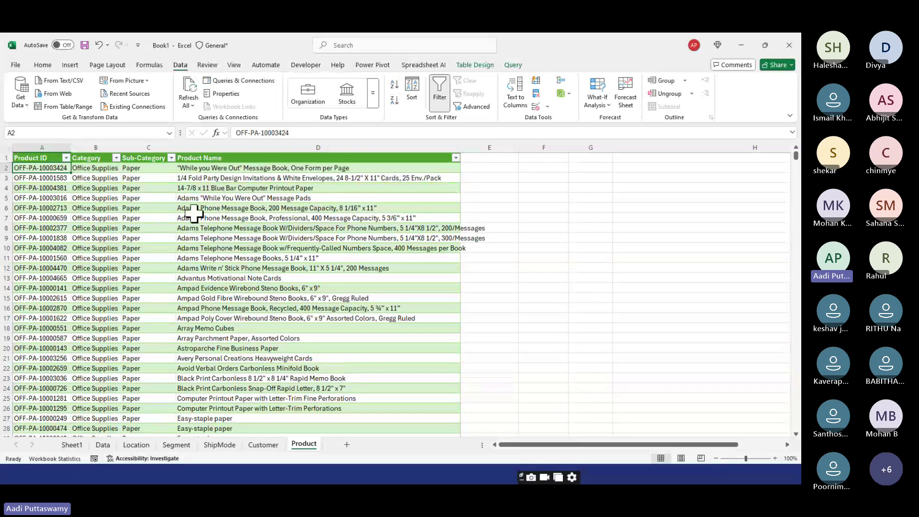
left_click(193, 217)
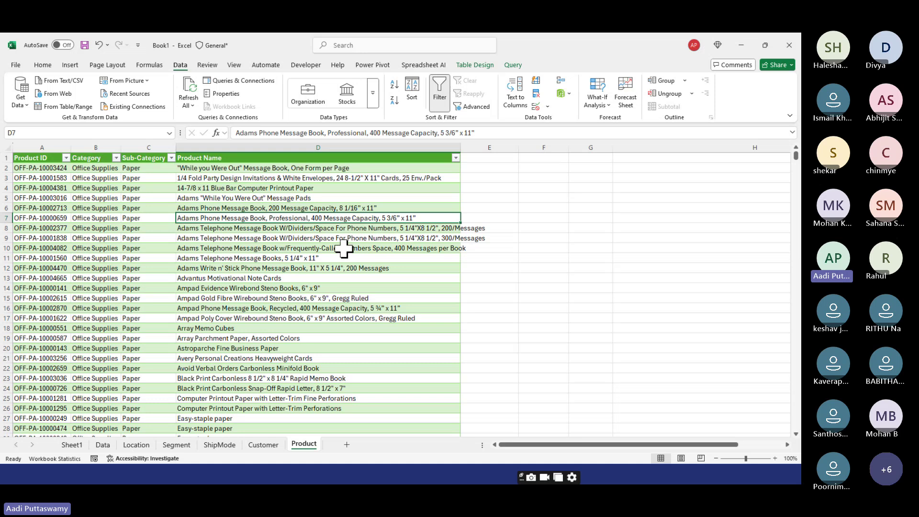
left_click(341, 198)
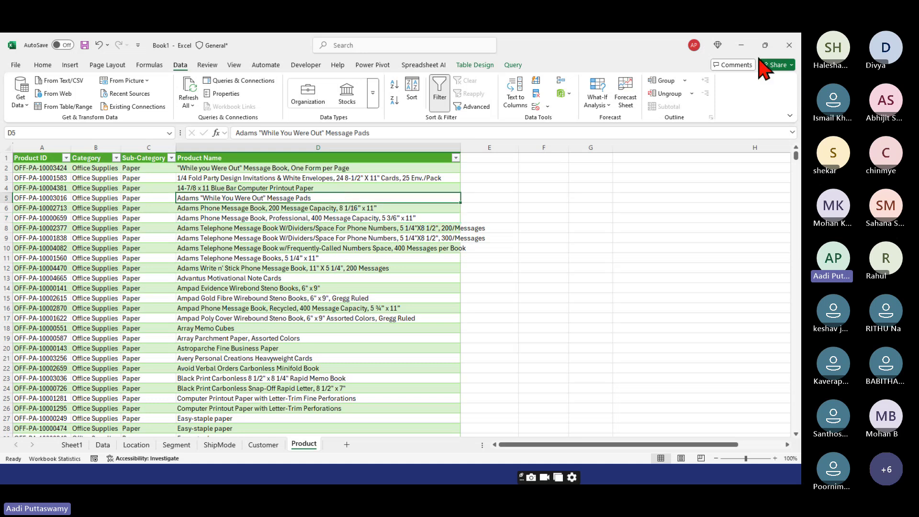
key("alt+Tab")
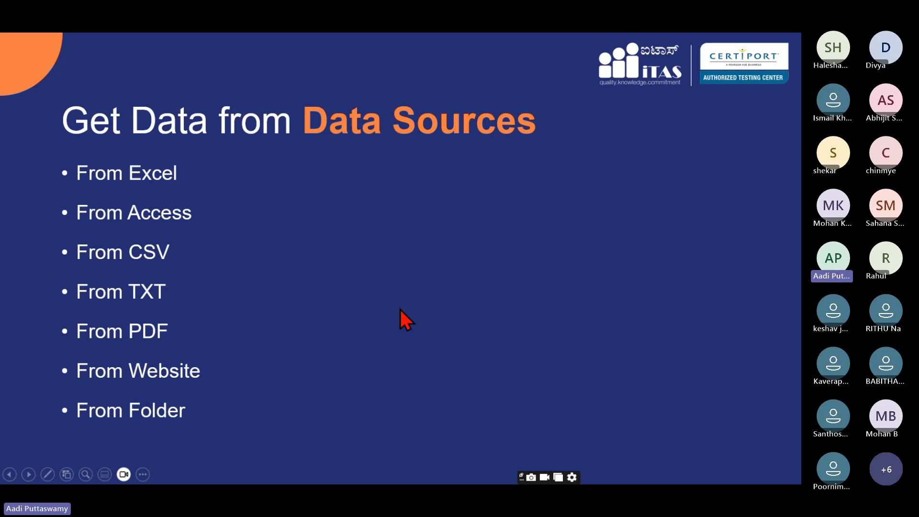
- Reveal the 'Get Data from Data Sources' slide, then switch to the Teams meeting window
key("alt+Tab")
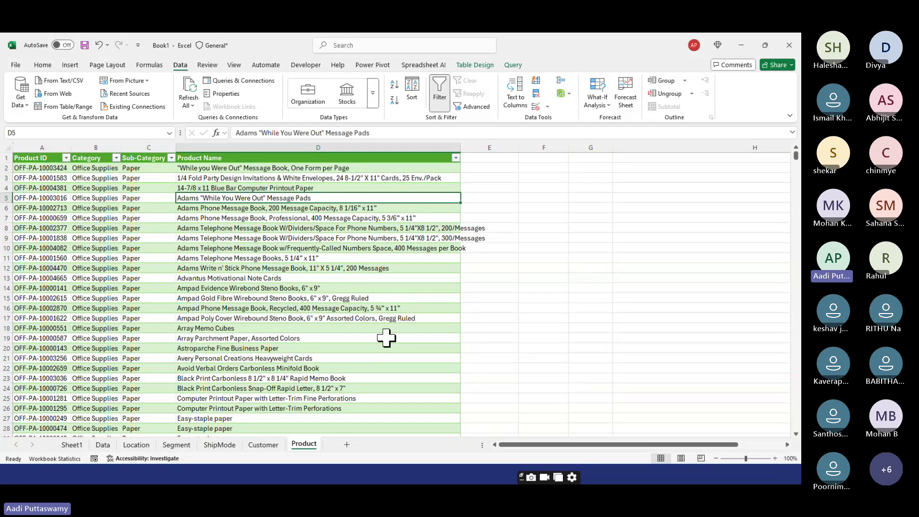
left_click(742, 46)
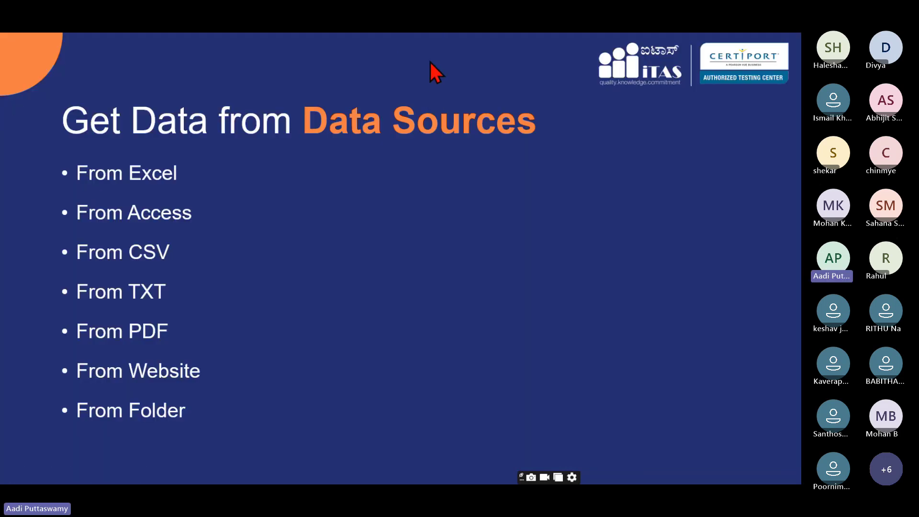
key("alt+Tab")
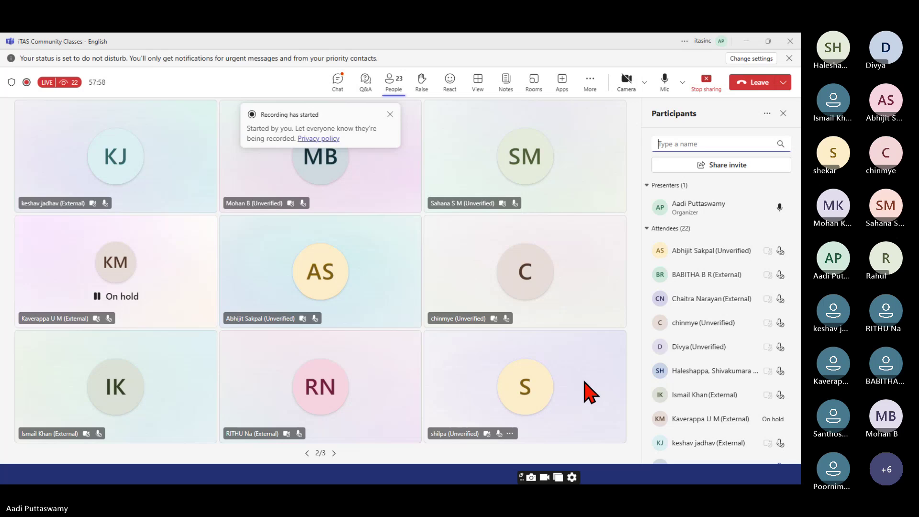
- Read the attendees' chat messages, then minimise Teams and exit the slideshow to the desktop
left_click(338, 80)
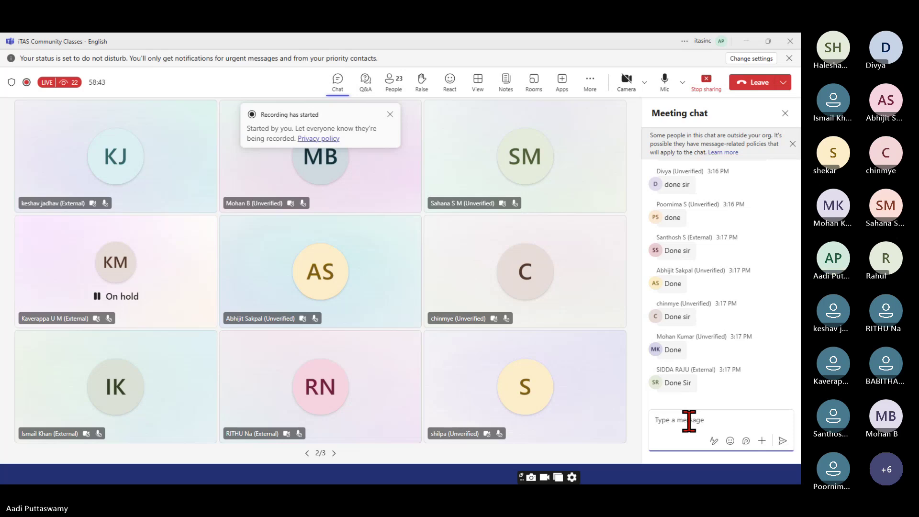
scroll(748, 281, "up", 3)
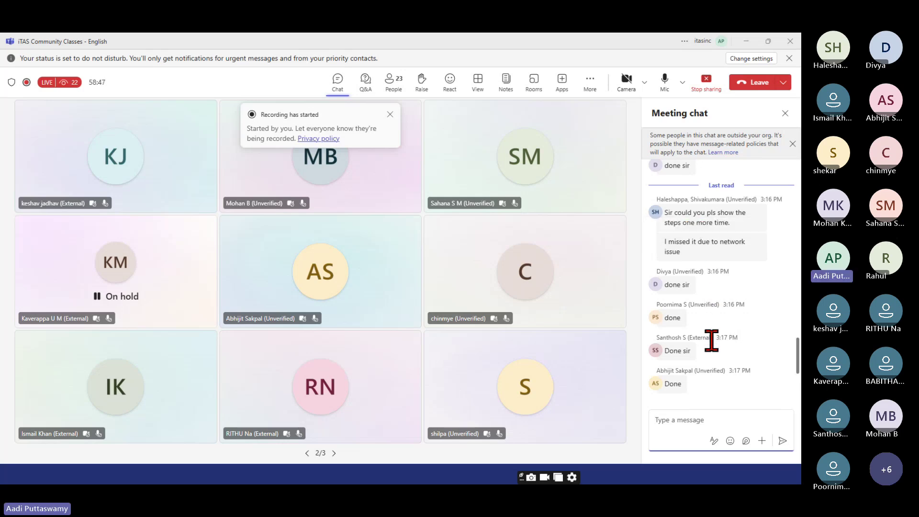
left_click(745, 41)
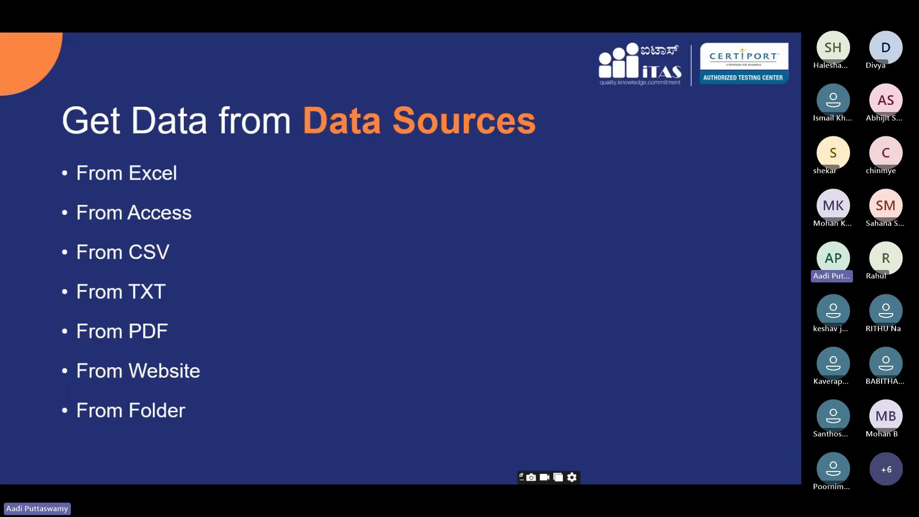
key("super+d")
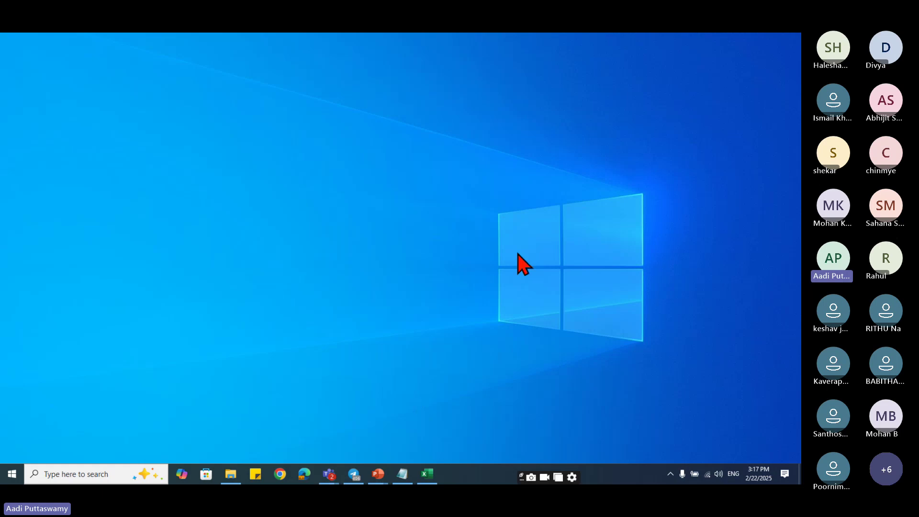
- Reopen the Power Query Editor, inspect the three-row Segment query, and Close & Load back to Excel
left_click(426, 473)
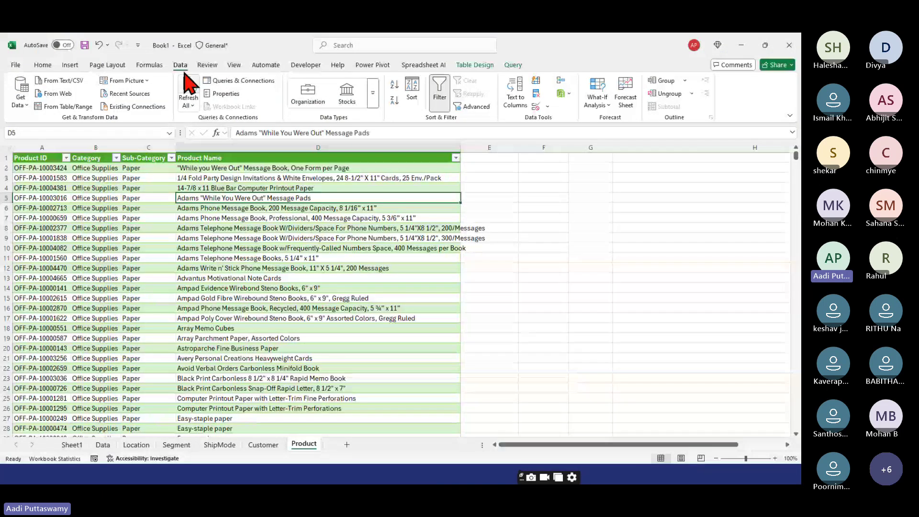
left_click(25, 105)
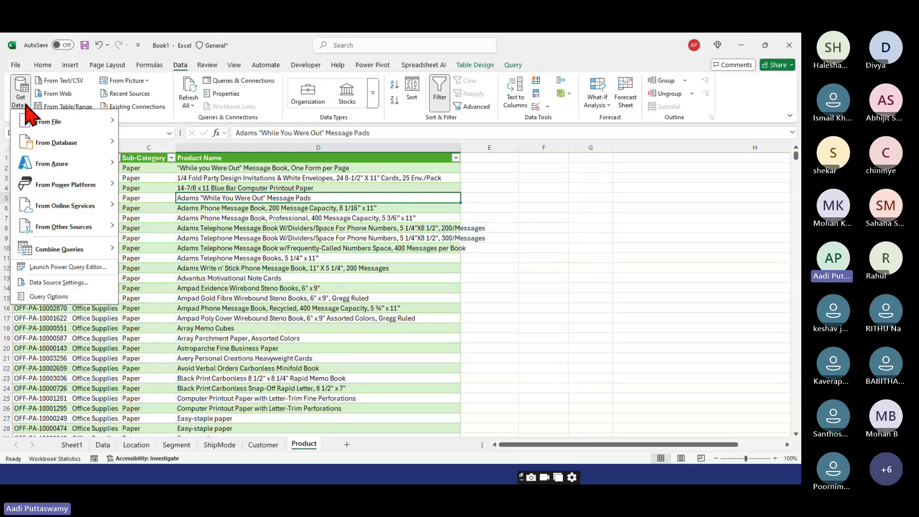
left_click(70, 266)
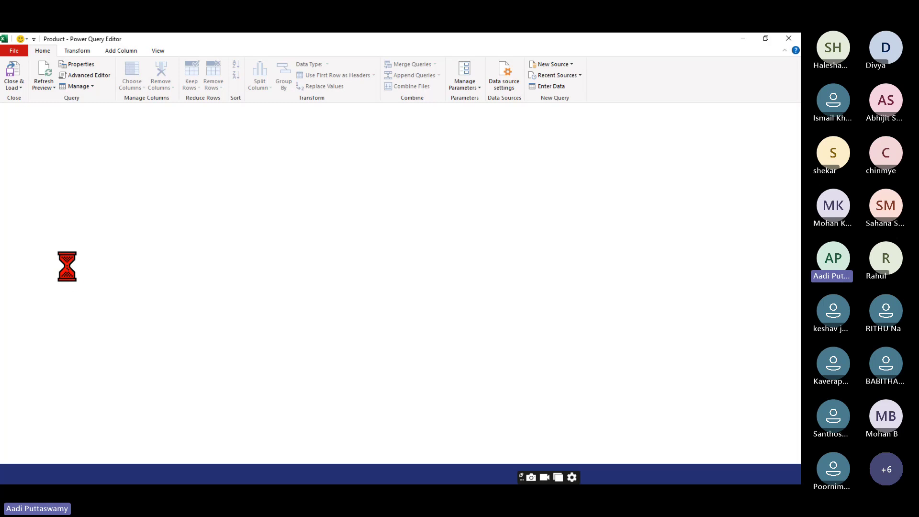
left_click(34, 148)
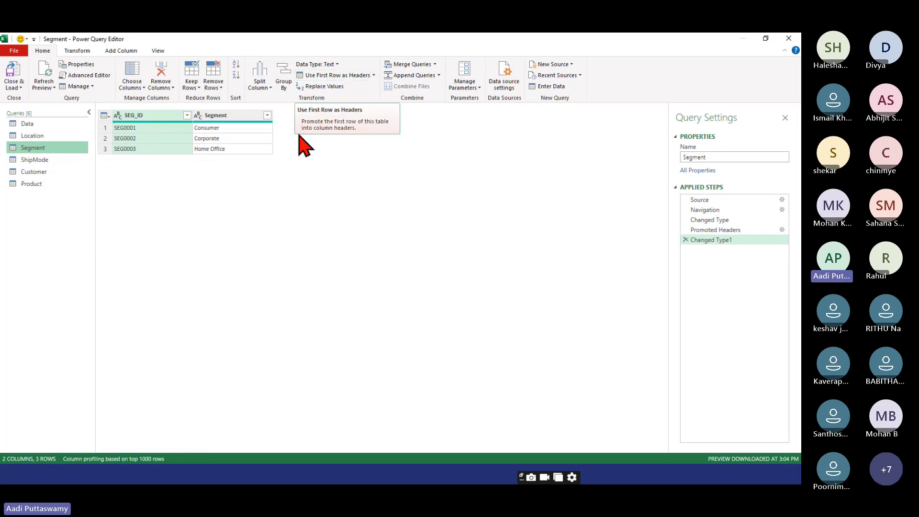
left_click(109, 129)
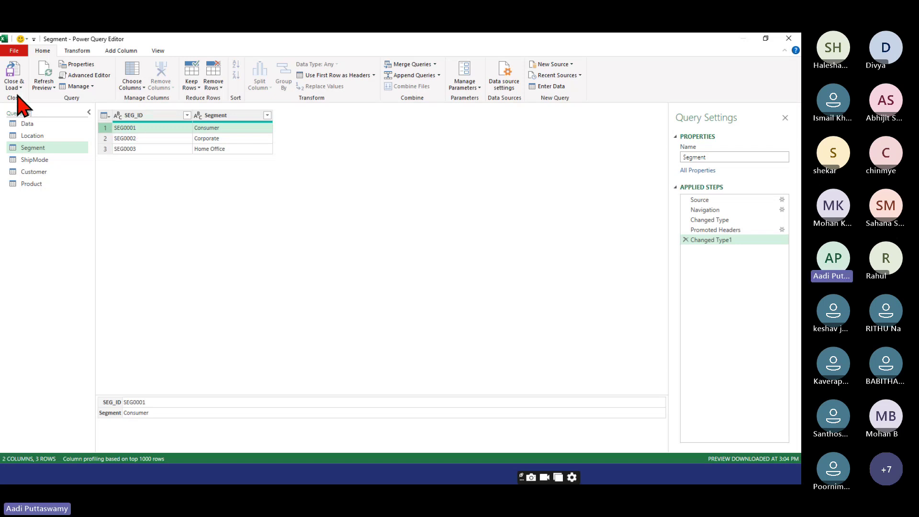
left_click(14, 87)
left_click(40, 99)
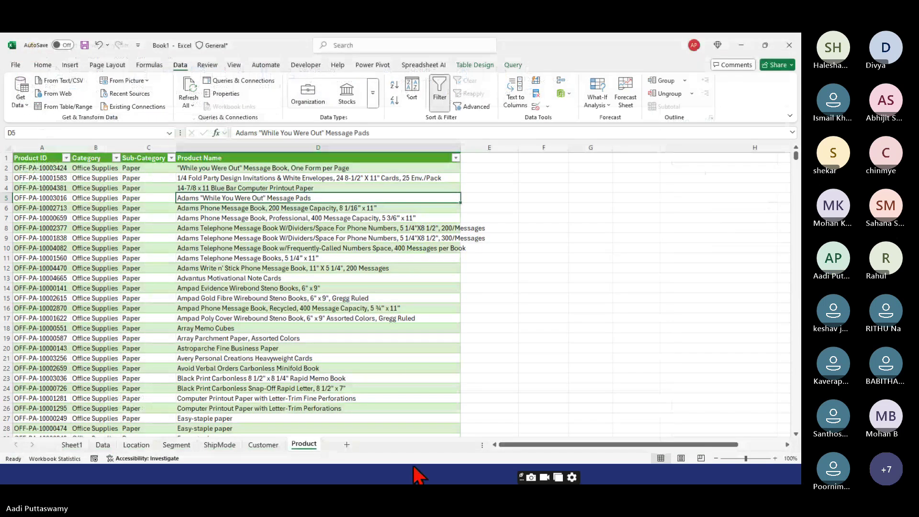
- Check the newest replies in the Teams chat, then minimise the meeting window
key("alt+Tab")
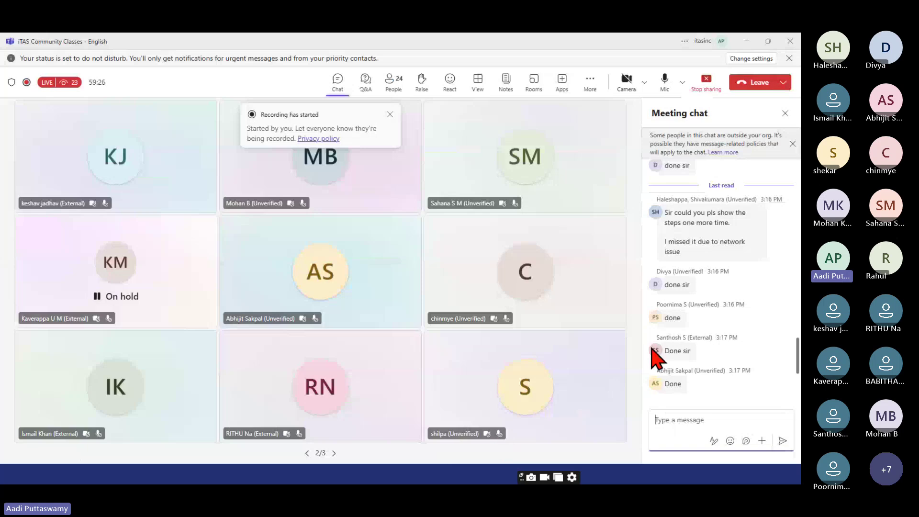
scroll(715, 330, "down", 3)
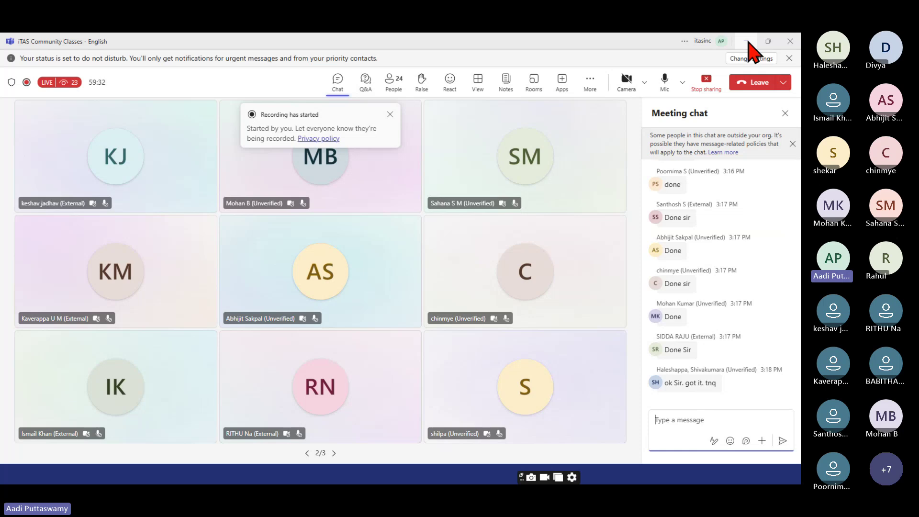
left_click(748, 41)
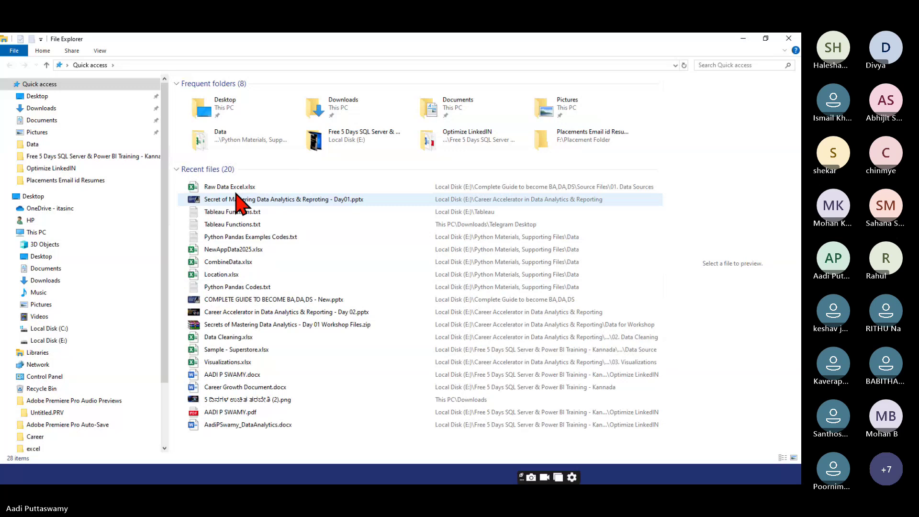
- Open the 01. Data Sources folder holding Raw Data Excel.xlsx from the recent files list
double_click(232, 188)
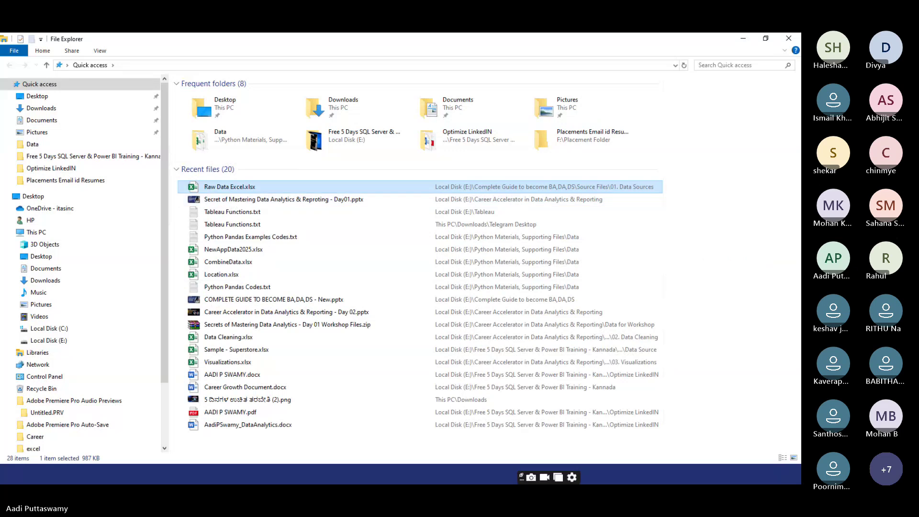
right_click(232, 188)
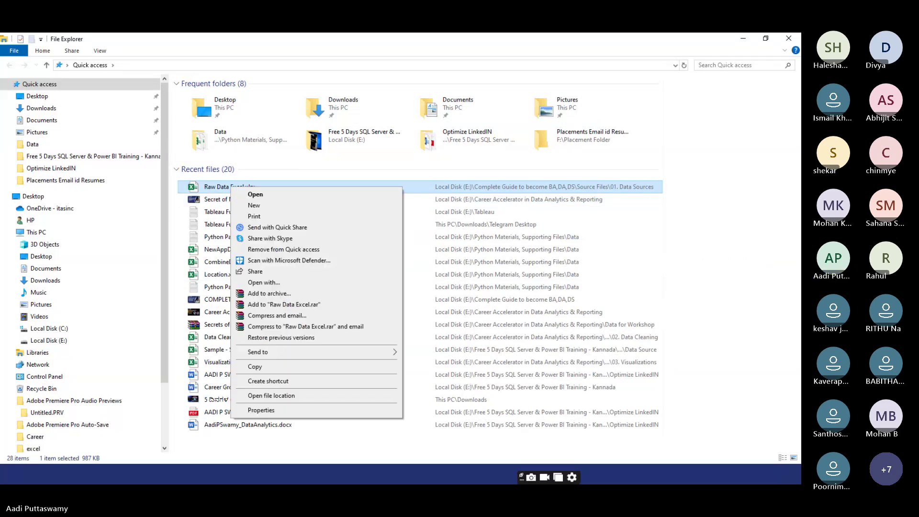
left_click(271, 395)
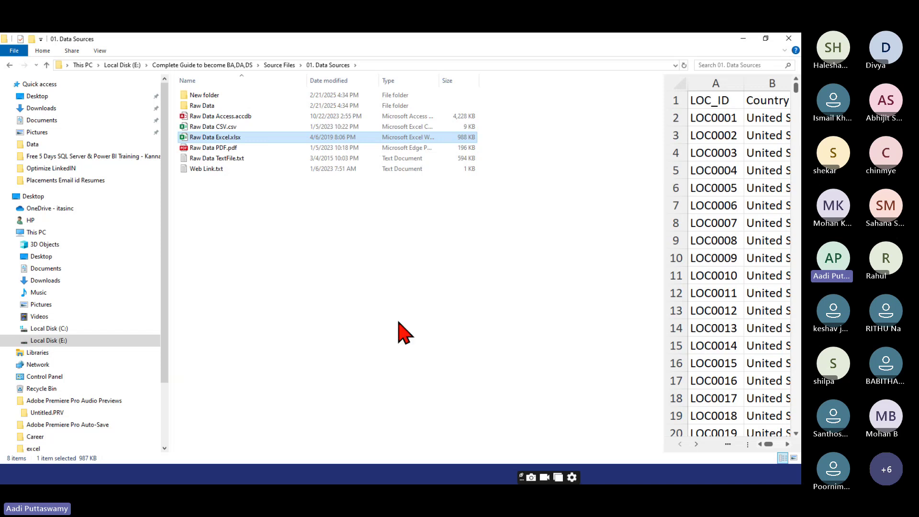
- Preview Raw Data TextFile.txt and Raw Data PDF.pdf in a widened preview pane, then show the desktop
left_click(209, 159)
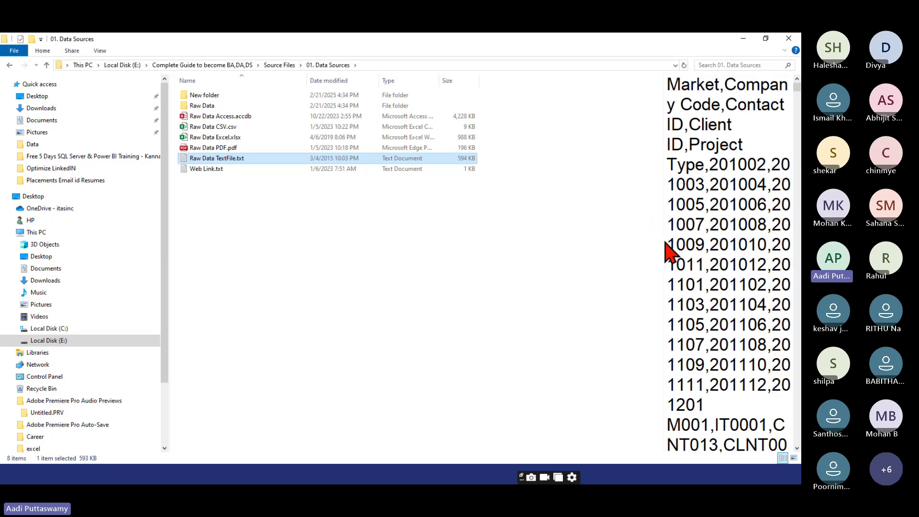
left_click_drag(662, 242, 500, 248)
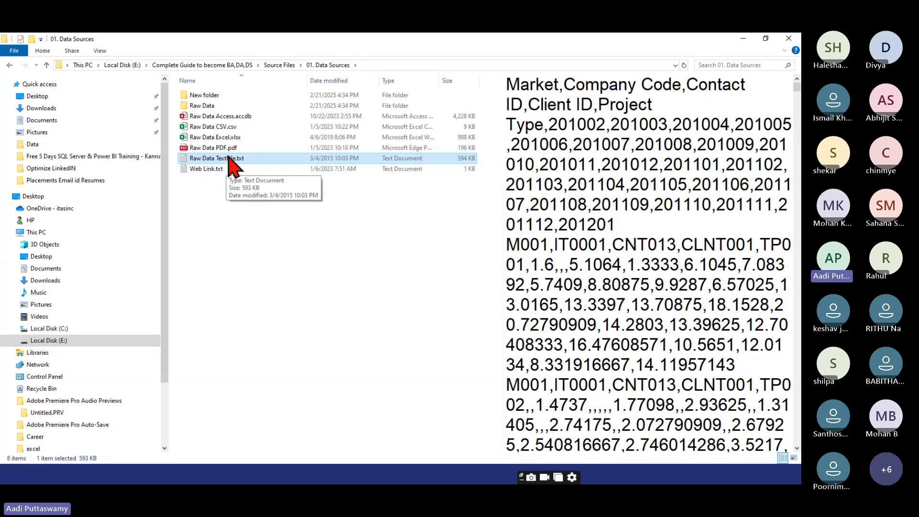
left_click(212, 148)
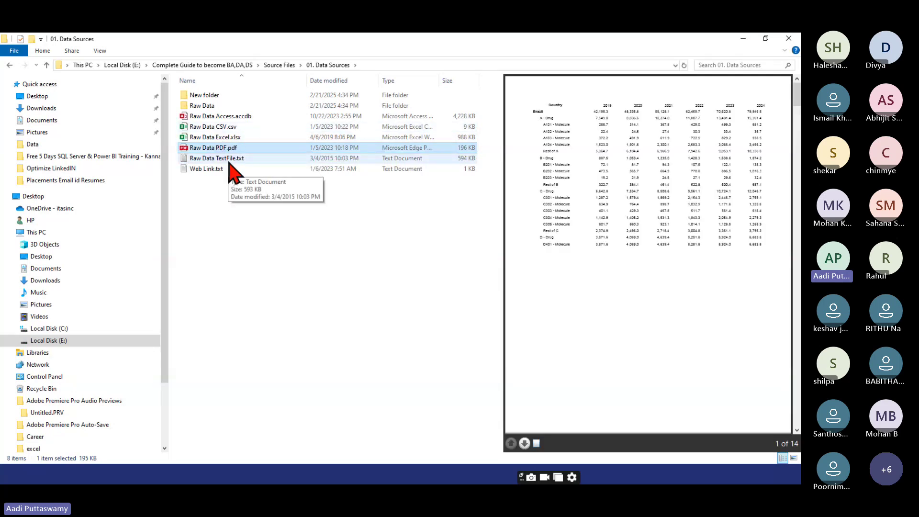
left_click(234, 159)
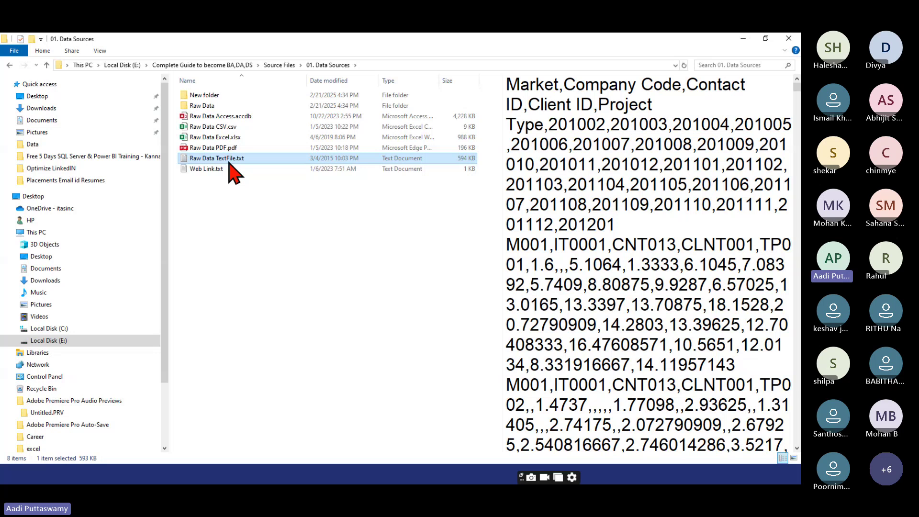
key("super+d")
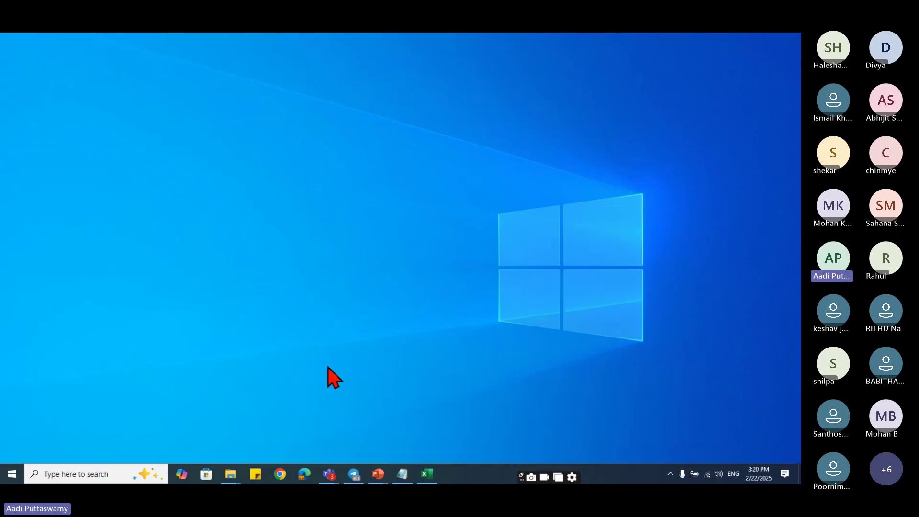
- Import Raw Data TextFile.txt via Get Data > From Text/CSV and review its comma-split preview
left_click(426, 474)
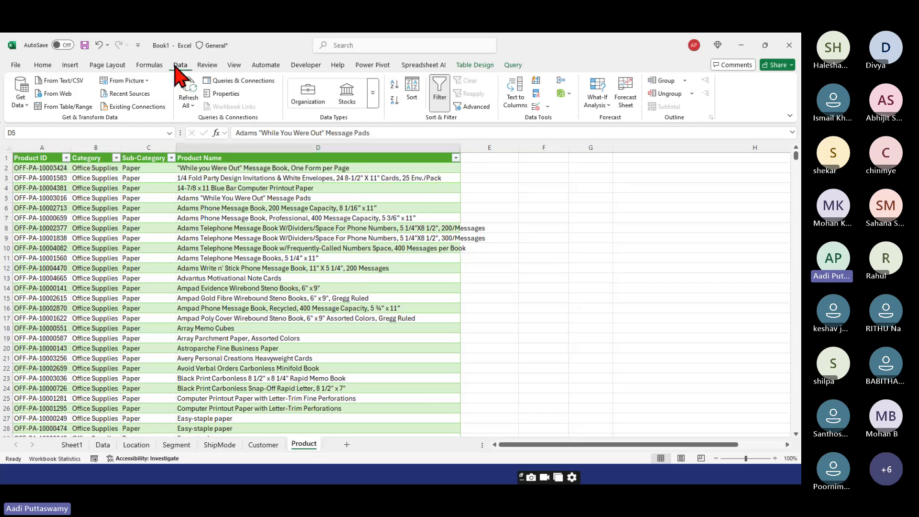
left_click(21, 102)
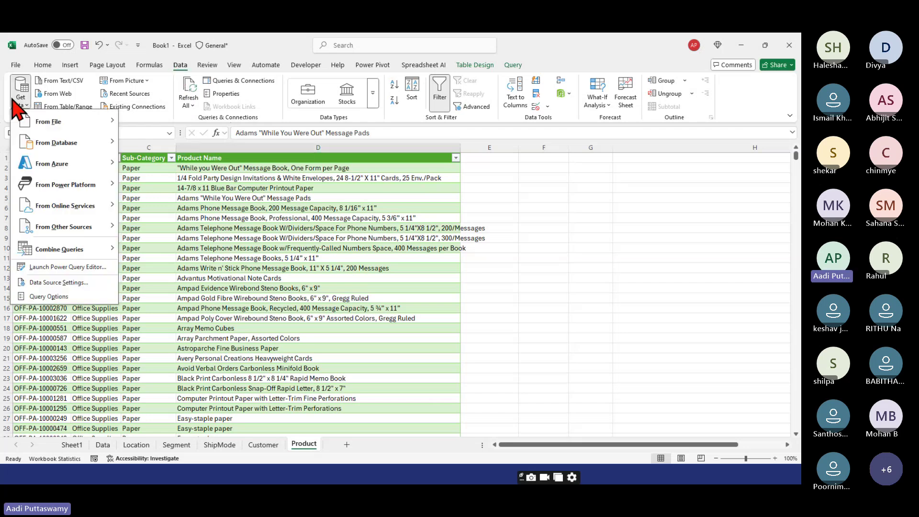
mouse_move(42, 122)
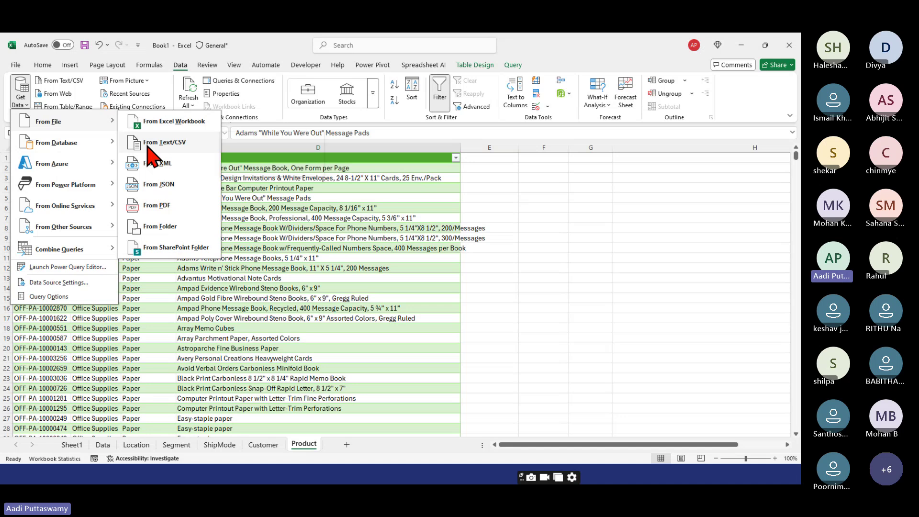
left_click(147, 147)
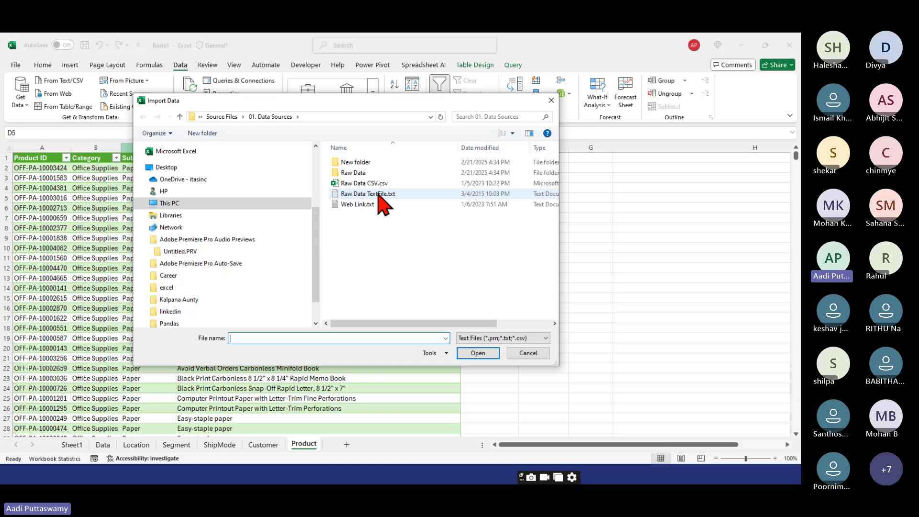
double_click(377, 194)
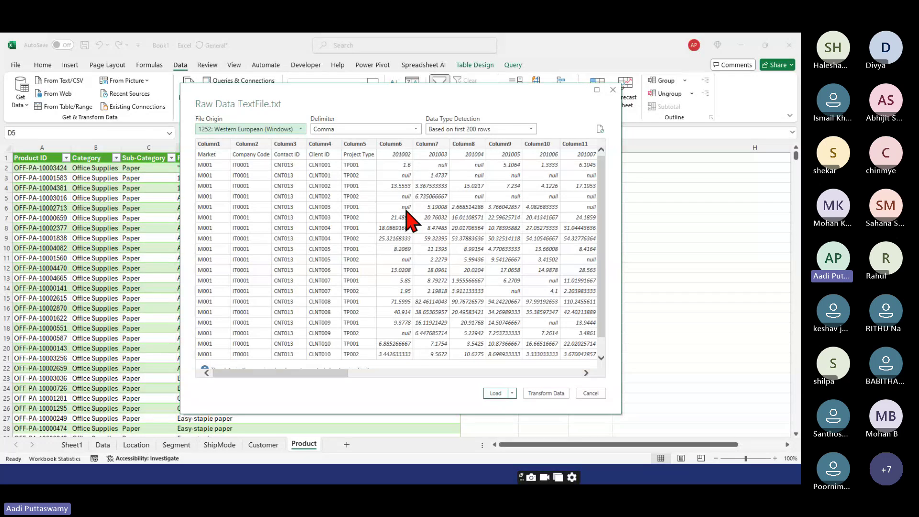
left_click_drag(364, 104, 315, 104)
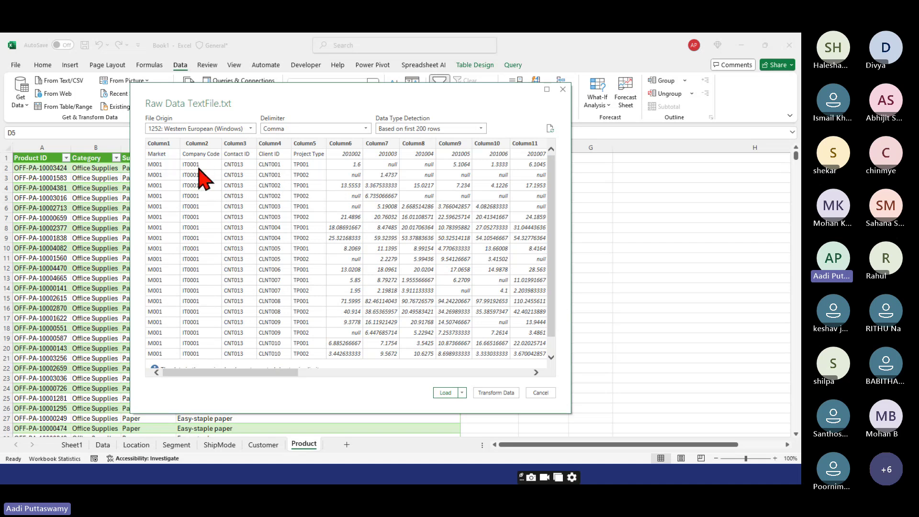
left_click(462, 393)
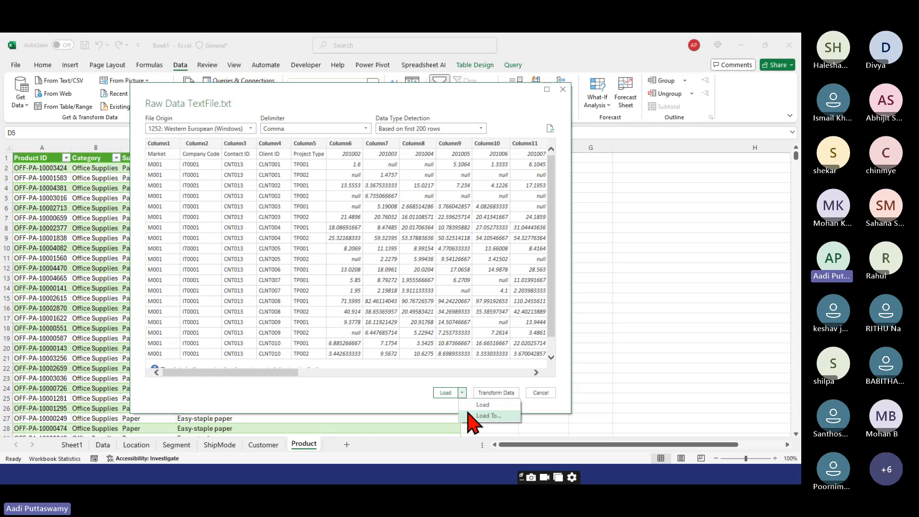
left_click(409, 231)
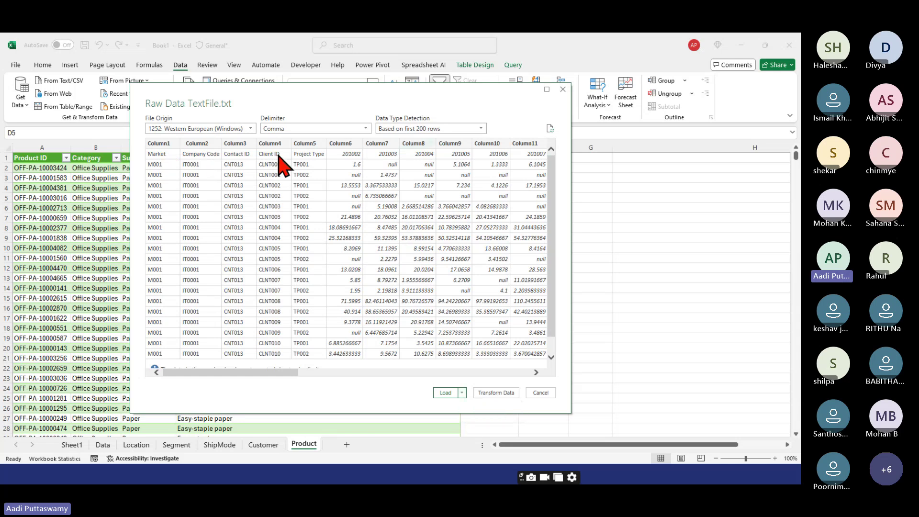
- Open the Raw Data TextFile query in Power Query Editor and promote its first row to headers
left_click(494, 393)
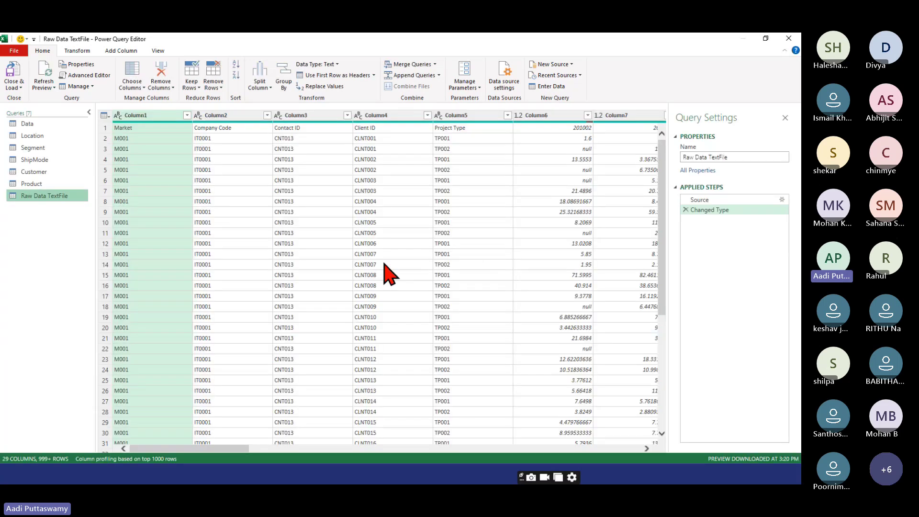
left_click(330, 75)
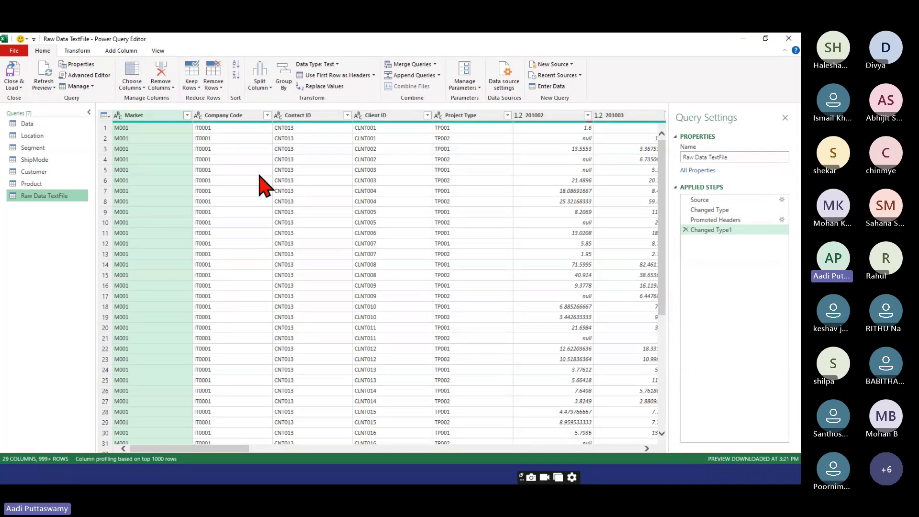
left_click(13, 85)
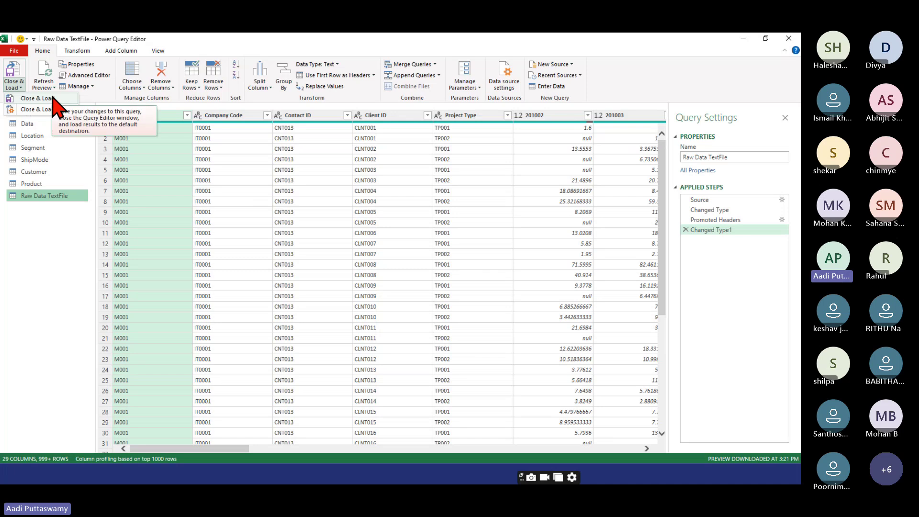
- Load the query as a table on a new worksheet (2,865 rows), then show the desktop
left_click(53, 97)
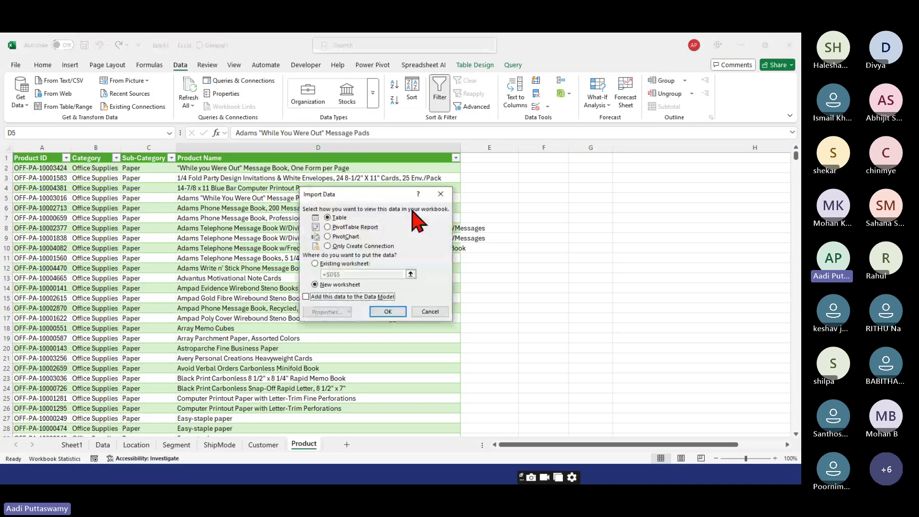
left_click(376, 311)
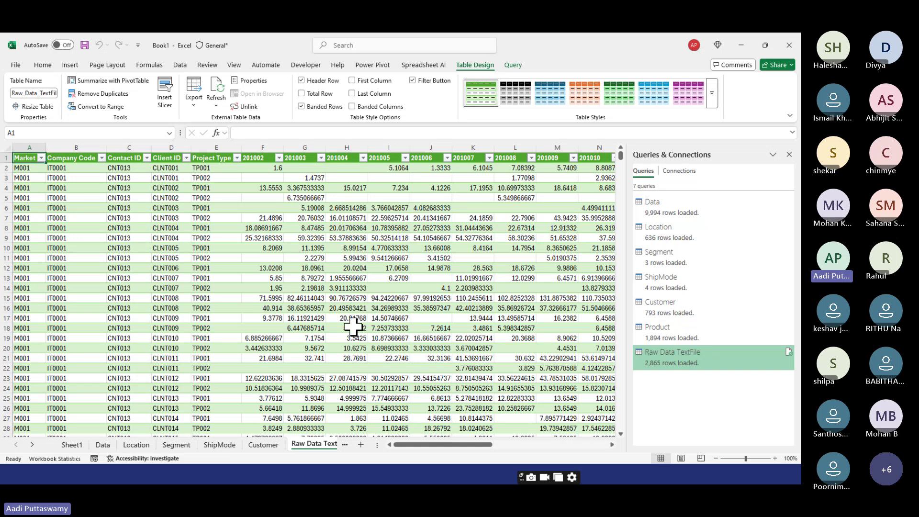
key("super+d")
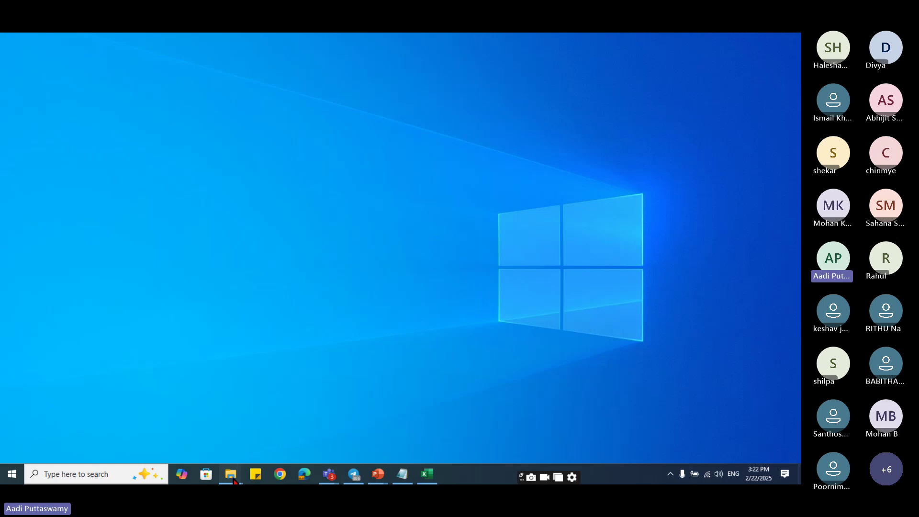
- Open the Raw Data folder and select the eight Motorola through Sony Ericsson workbooks
mouse_move(233, 478)
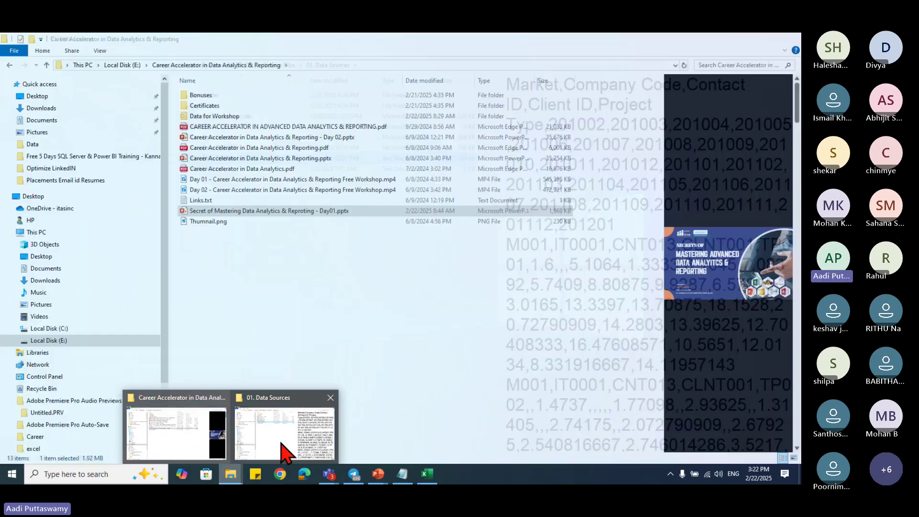
left_click(286, 450)
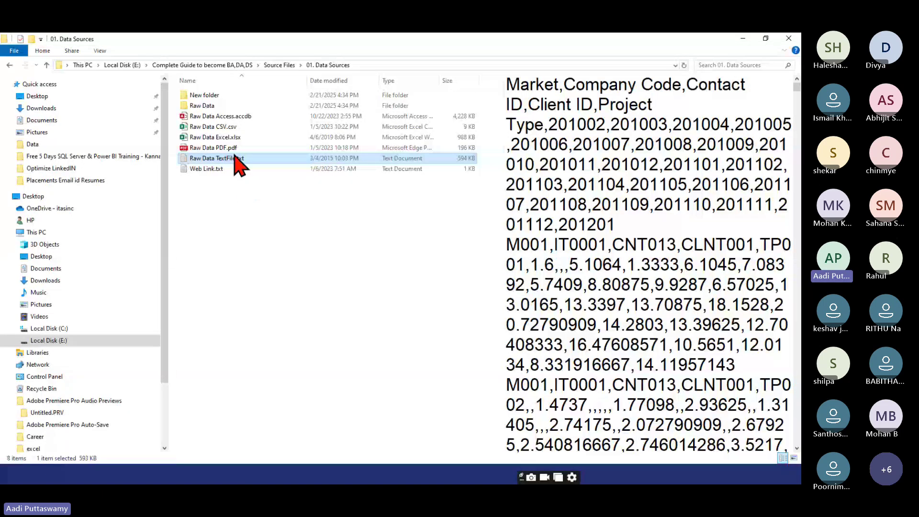
left_click(213, 107)
double_click(213, 107)
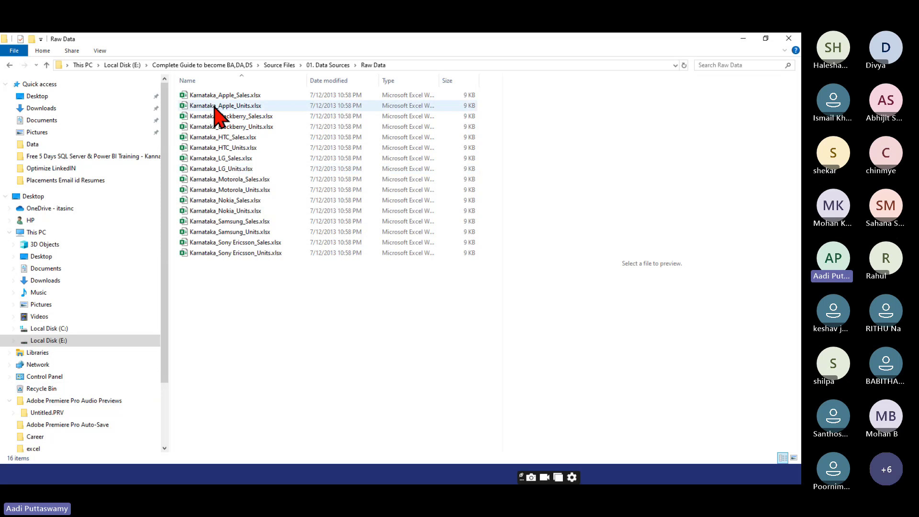
left_click_drag(323, 286, 184, 179)
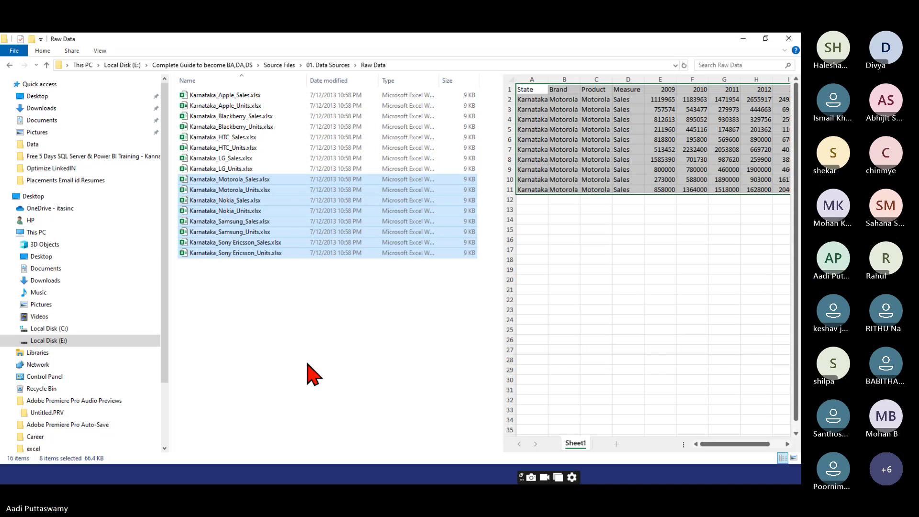
- Paste the files into New folder, replacing existing copies, then reopen Raw Data
key("BackSpace")
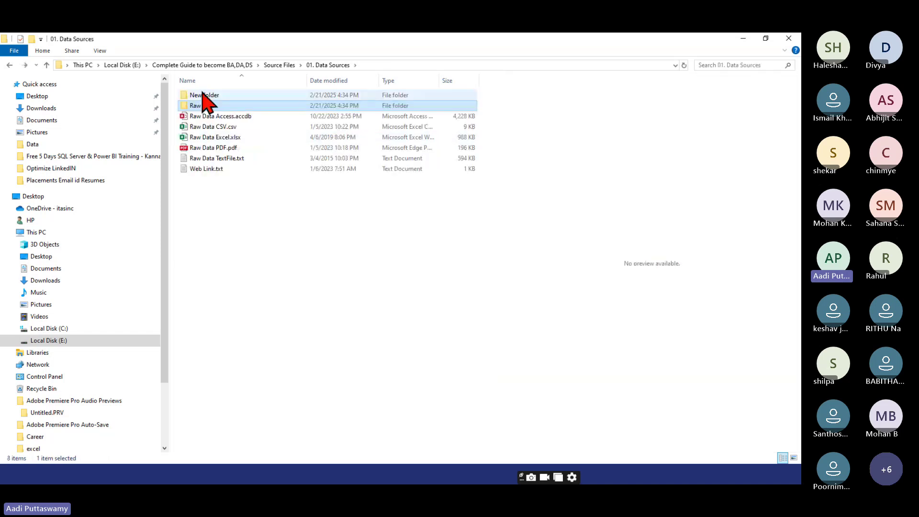
double_click(203, 94)
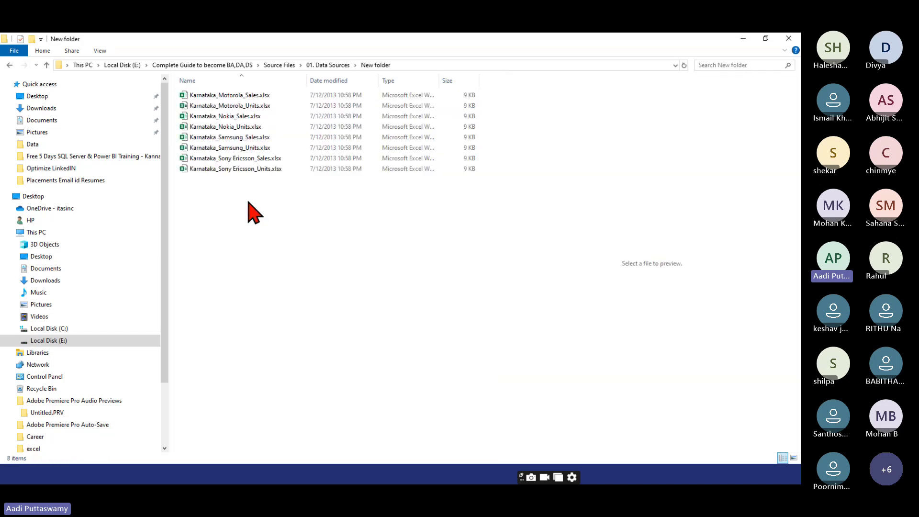
key("ctrl+v")
left_click(361, 174)
key("ctrl+a")
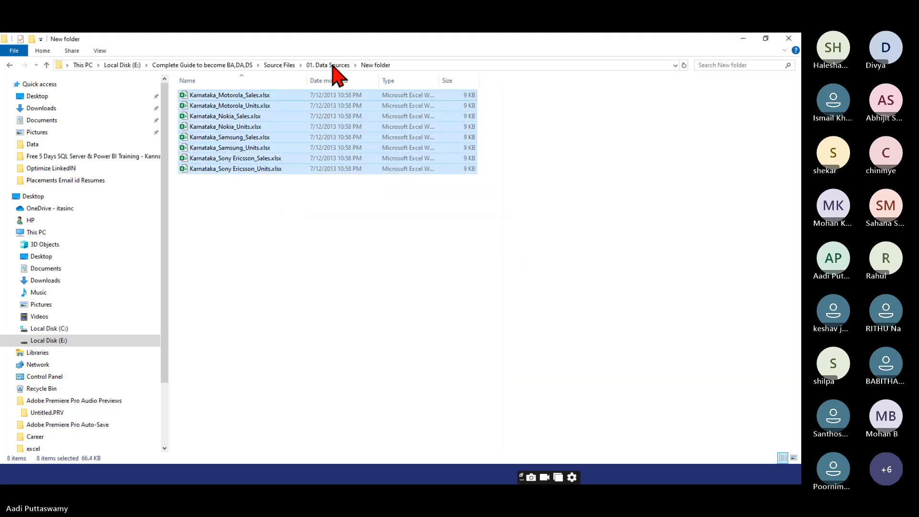
left_click(332, 66)
double_click(196, 106)
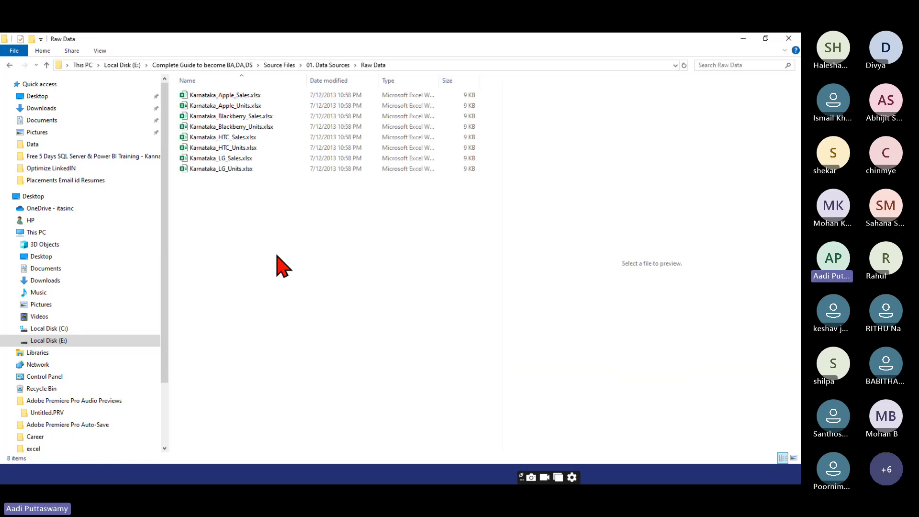
left_click(228, 95)
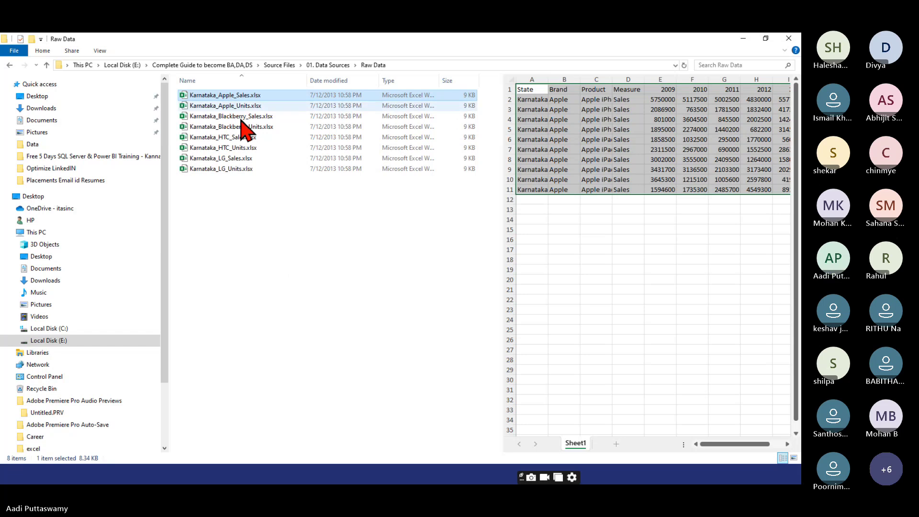
left_click_drag(528, 89, 693, 190)
left_click(260, 116)
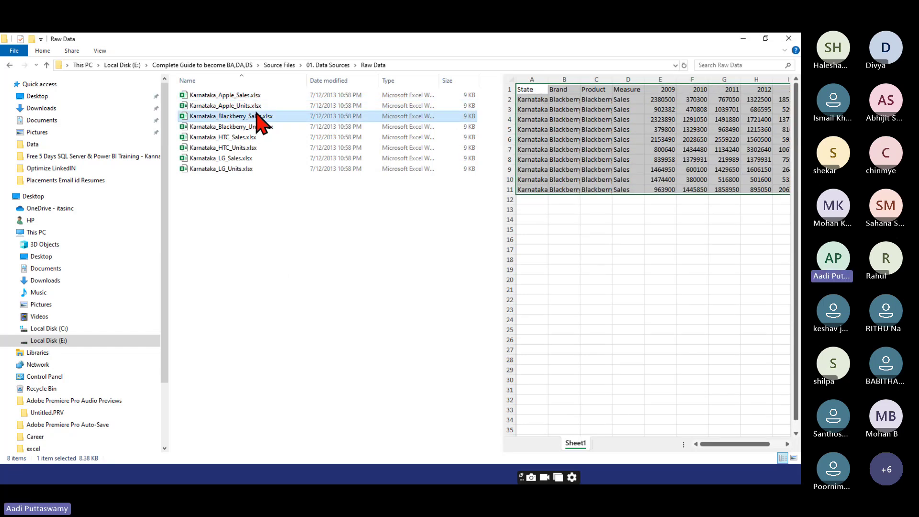
left_click(254, 138)
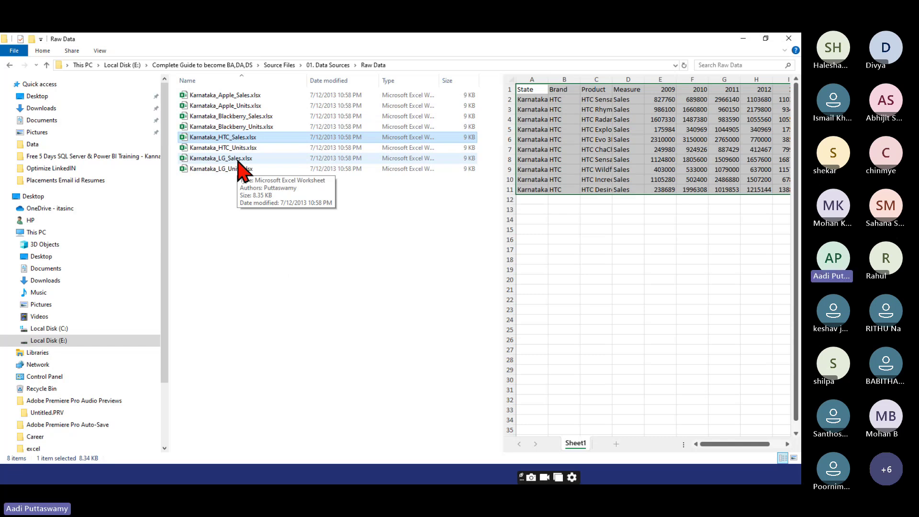
left_click(238, 238)
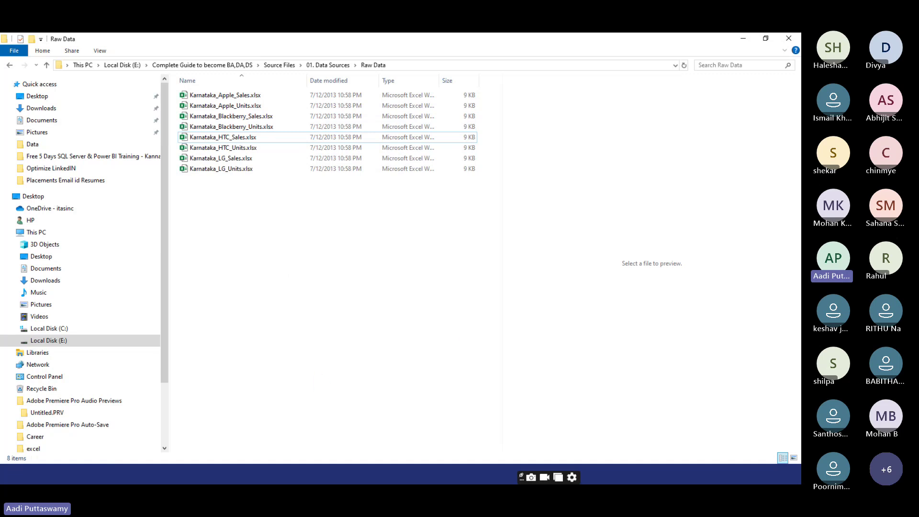
key("super+d")
- Start a Get Data > From File > From Folder import in Excel
left_click(422, 421)
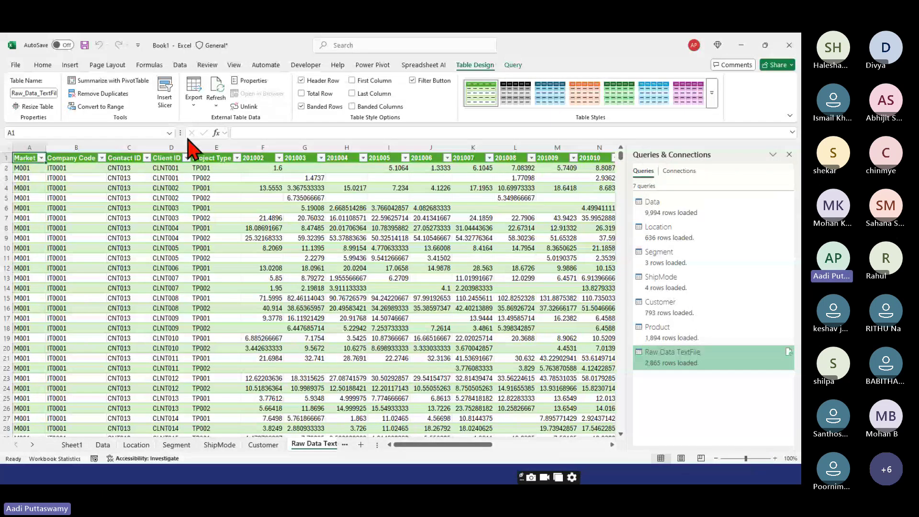
left_click(180, 65)
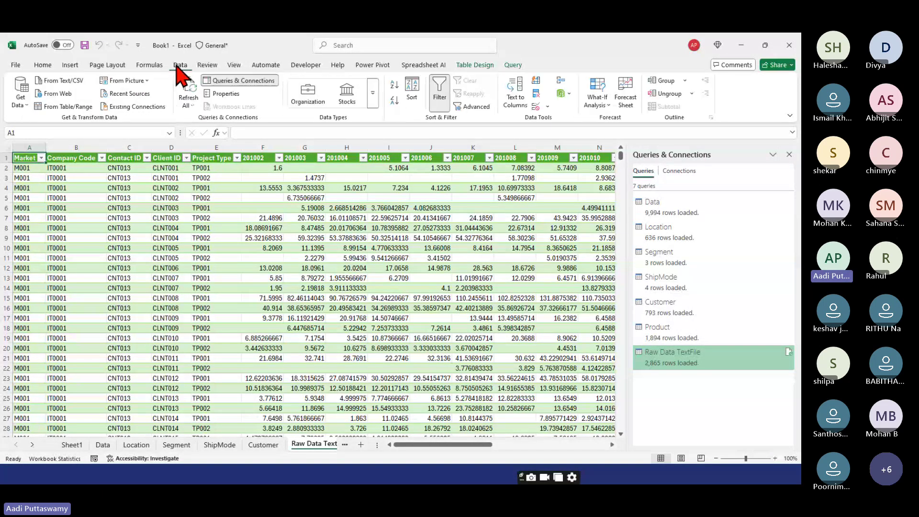
left_click(22, 102)
mouse_move(32, 124)
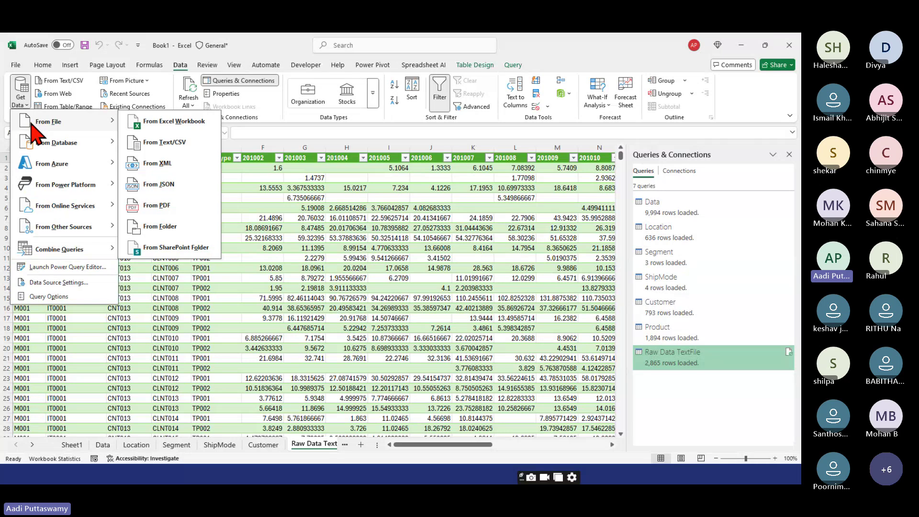
left_click(150, 233)
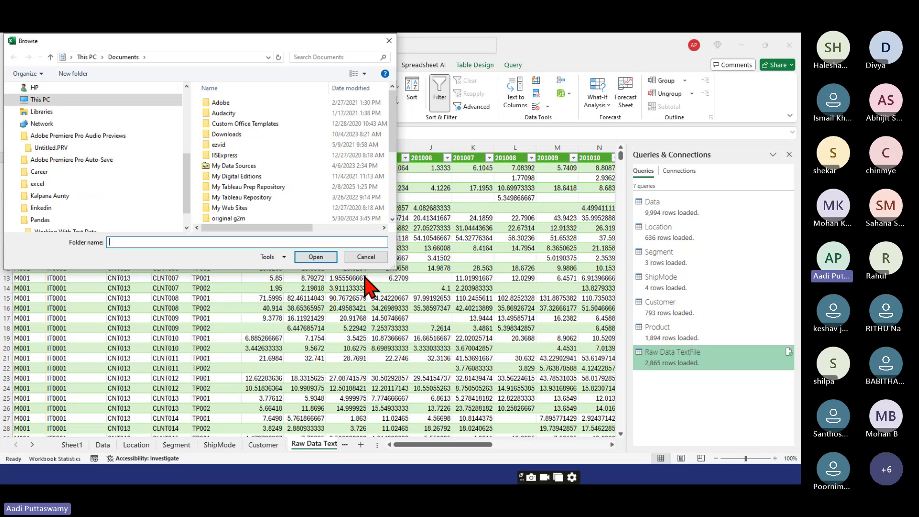
- Browse to Local Disk (E:) > 01. Data Sources > Raw Data and choose it as the import folder
scroll(134, 160, "up", 4)
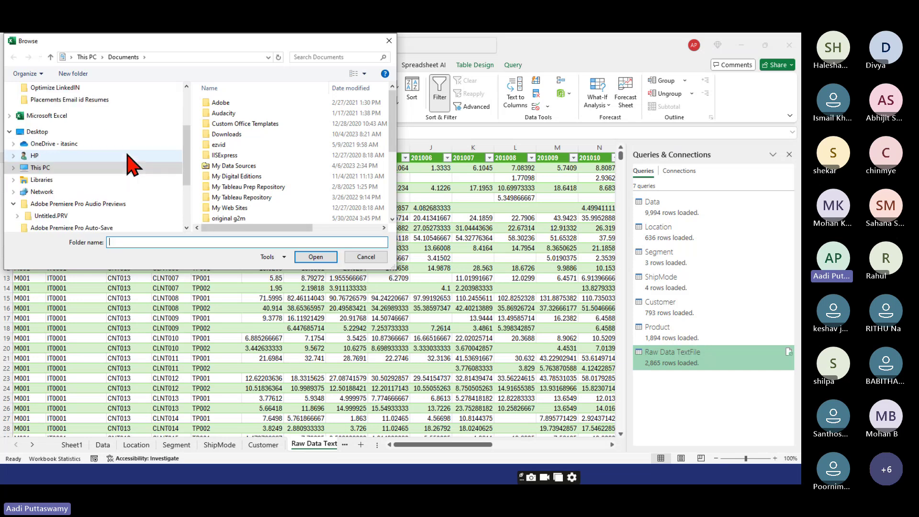
scroll(132, 163, "up", 1)
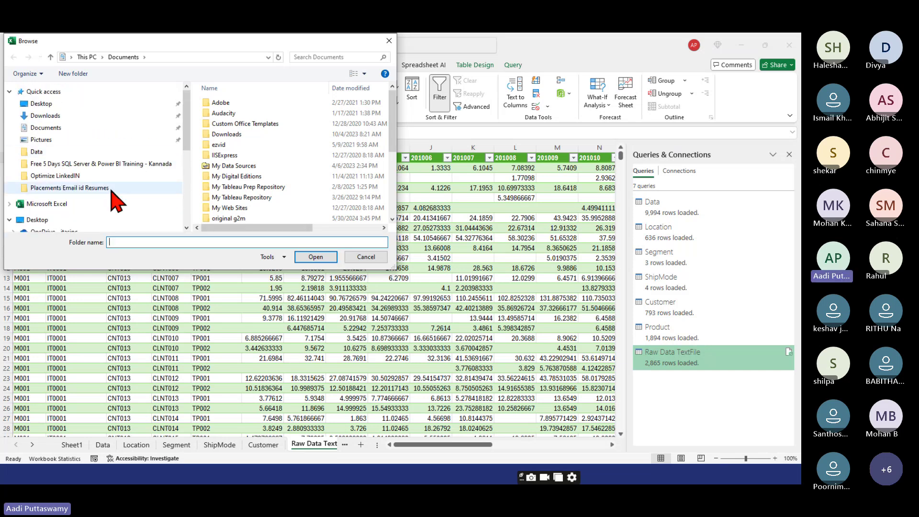
left_click(50, 91)
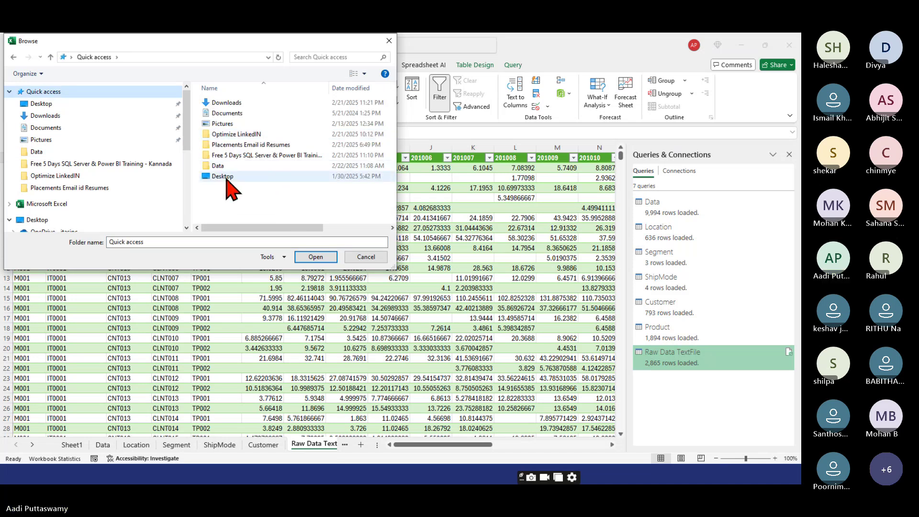
double_click(218, 167)
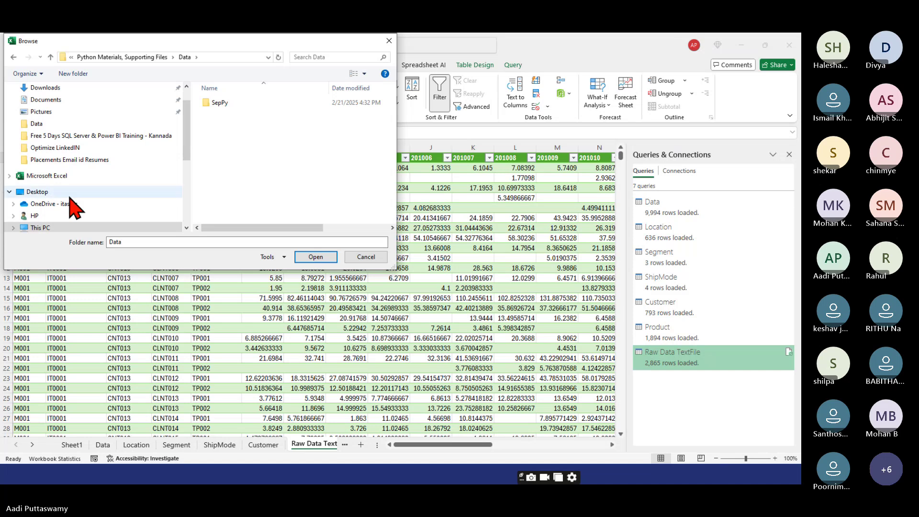
scroll(75, 206, "down", 1)
scroll(74, 205, "down", 1)
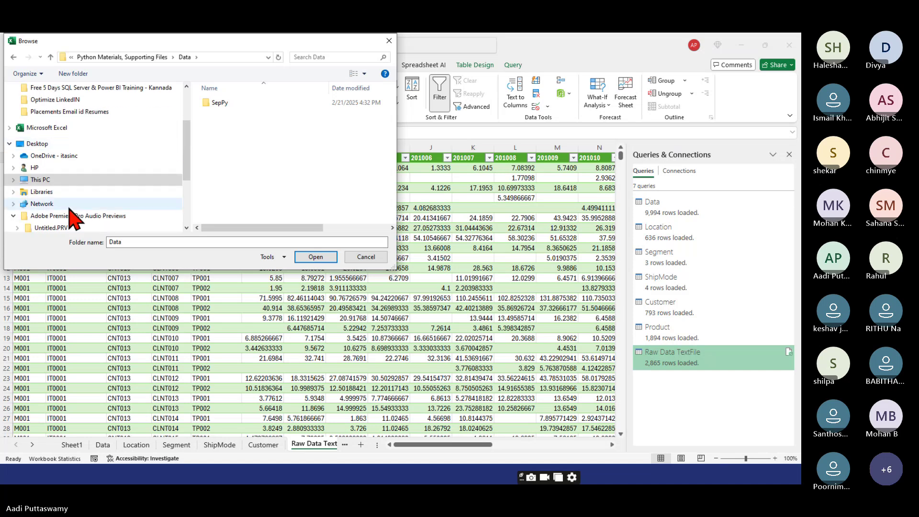
left_click(14, 180)
scroll(21, 204, "down", 1)
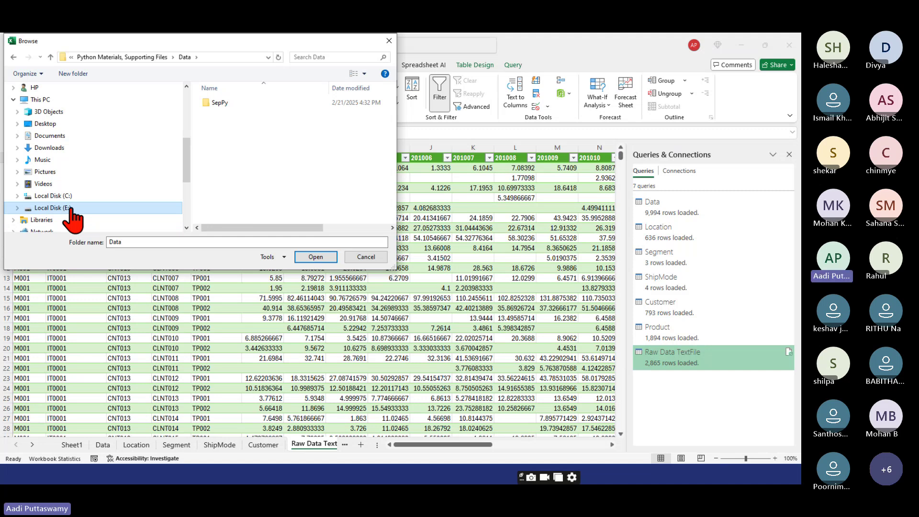
left_click(67, 208)
double_click(236, 107)
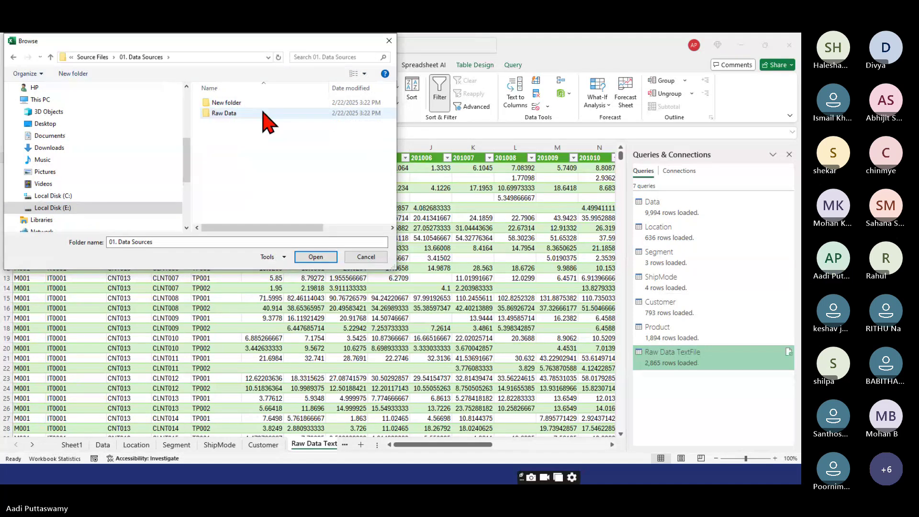
double_click(233, 113)
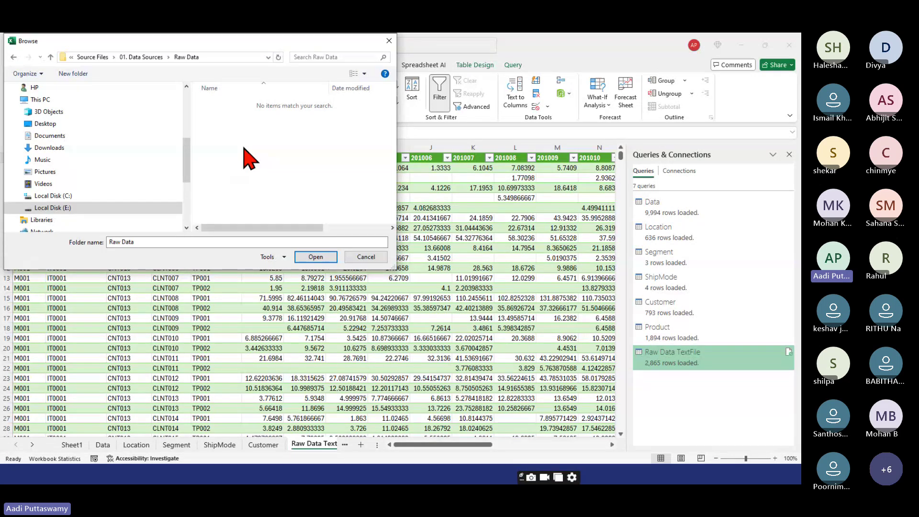
left_click(306, 259)
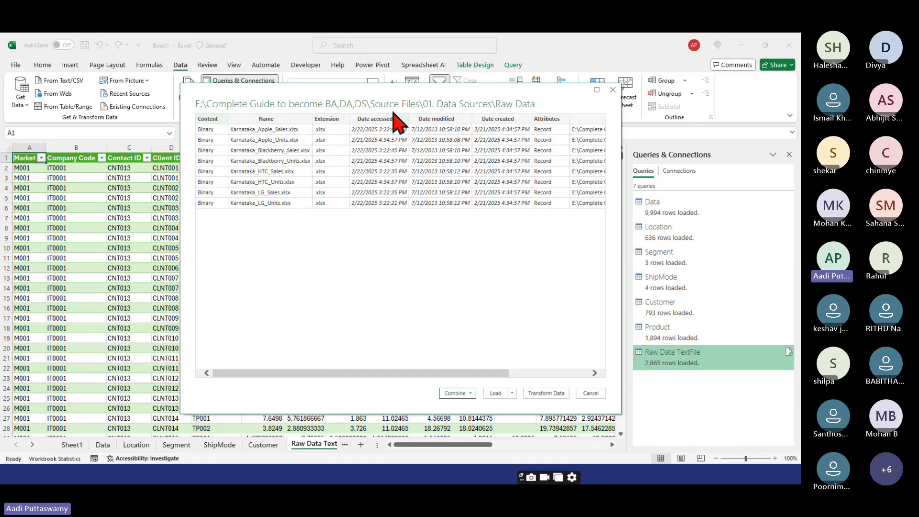
- Choose Combine & Load To and combine the workbooks using Sheet1 from each file
left_click_drag(402, 89, 320, 83)
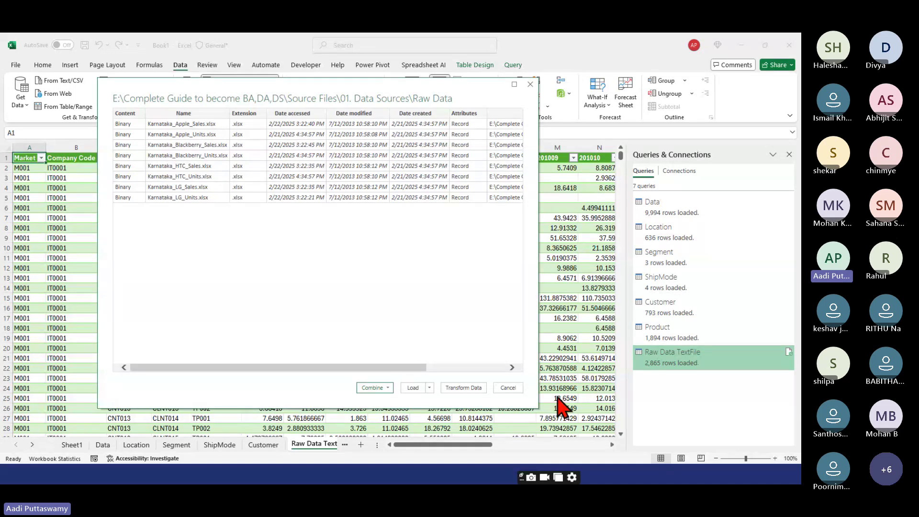
left_click(366, 388)
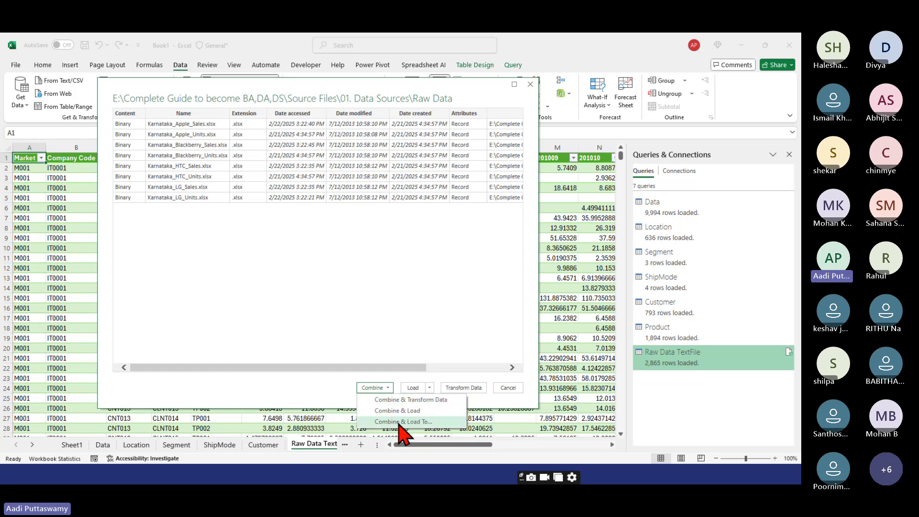
left_click(399, 422)
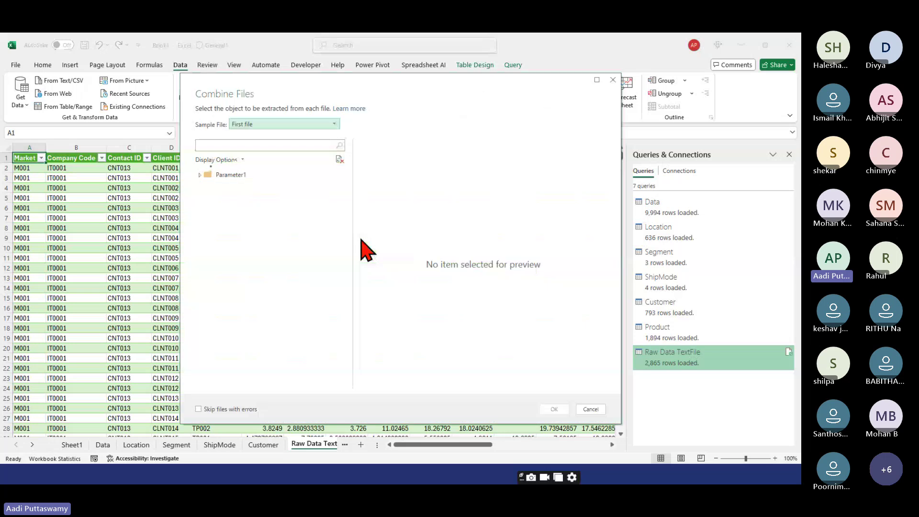
left_click(239, 187)
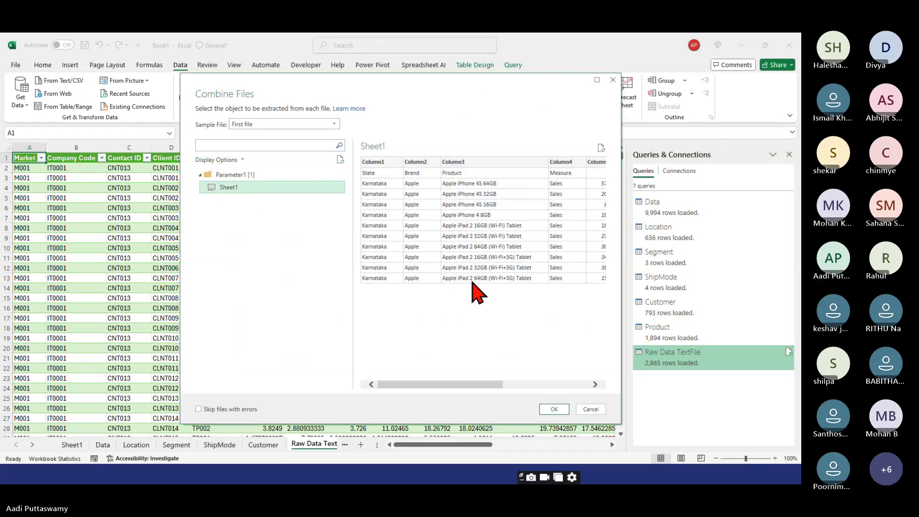
left_click(554, 409)
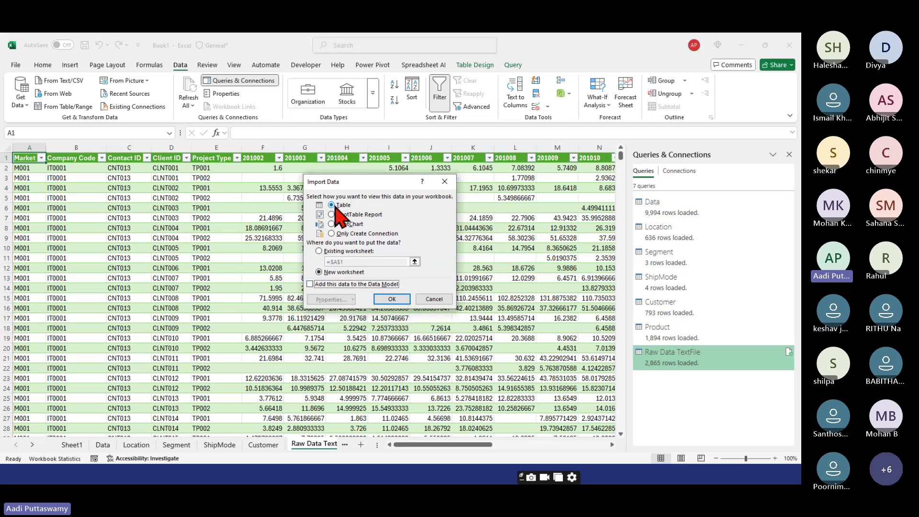
- Load the combined query as a table on a new worksheet and scroll through it
left_click(391, 300)
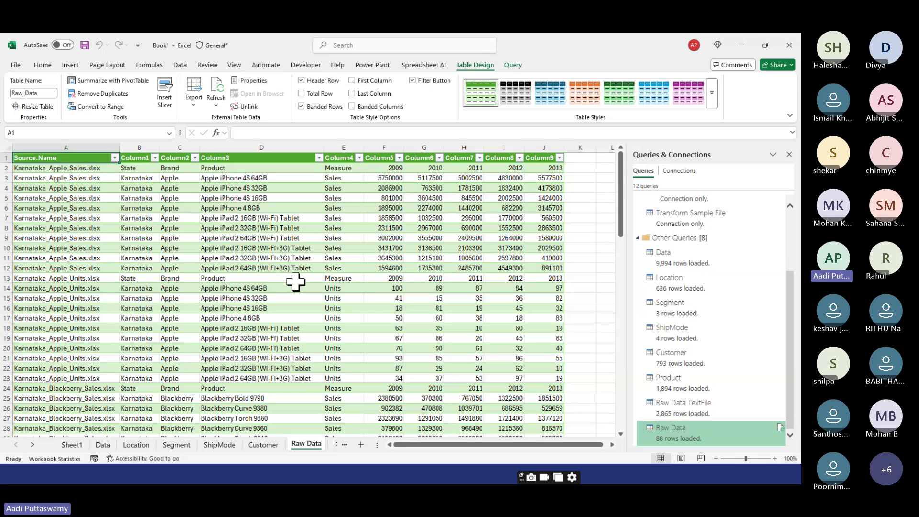
left_click(258, 227)
left_click_drag(621, 191, 625, 359)
scroll(301, 312, "down", 4)
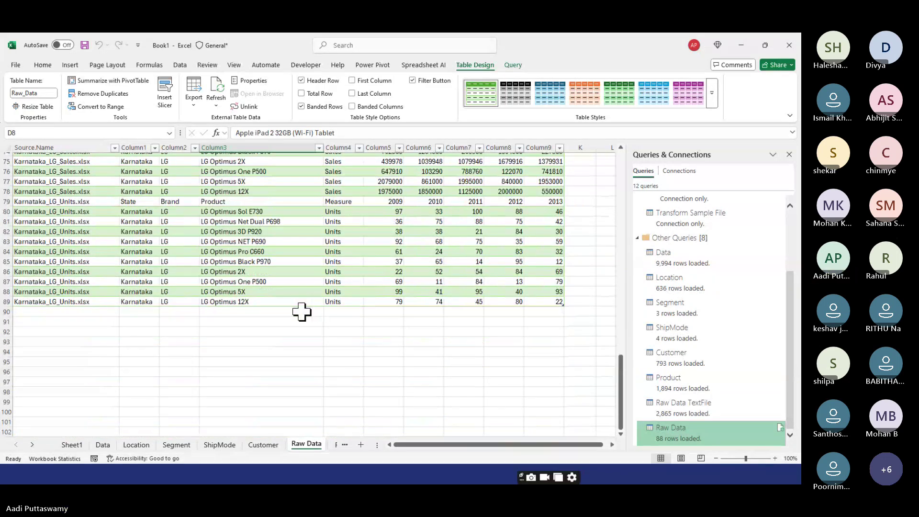
- Count the Product column rows, select header row 2, and switch to the Raw Data folder
left_click(261, 301)
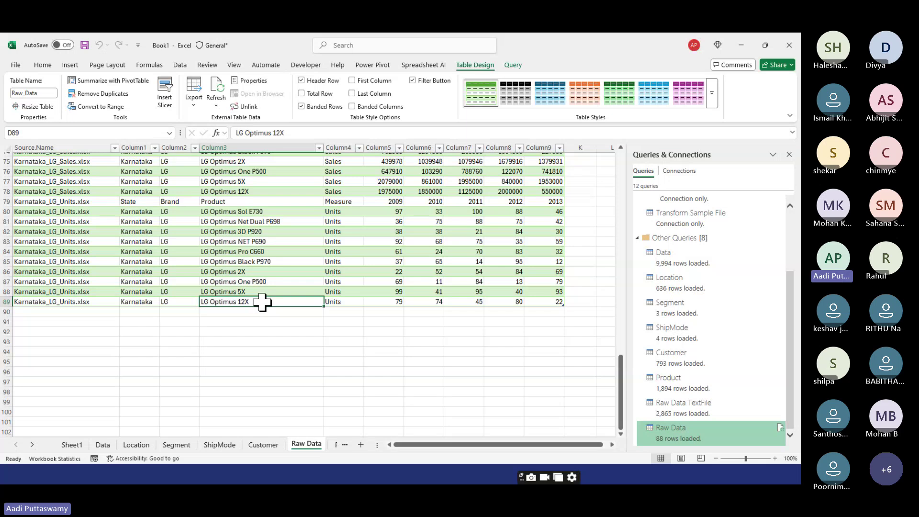
key("ctrl+shift+Up")
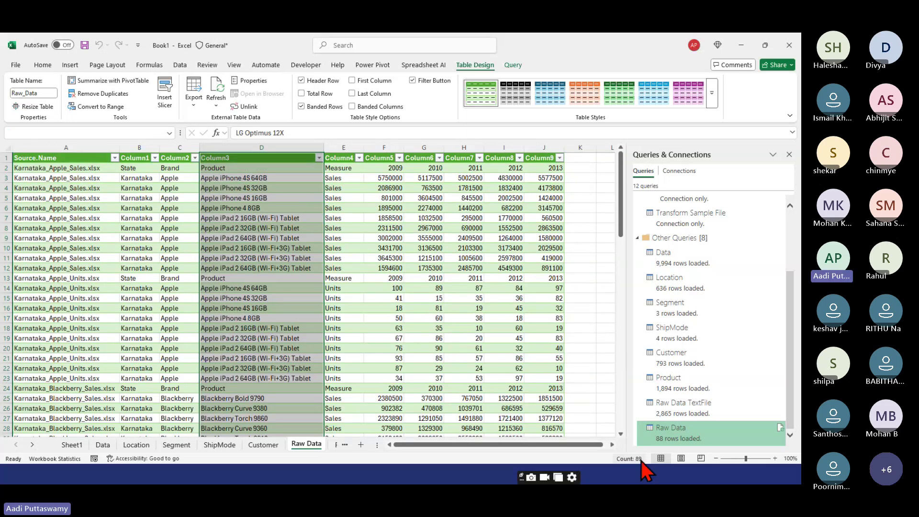
left_click(233, 161)
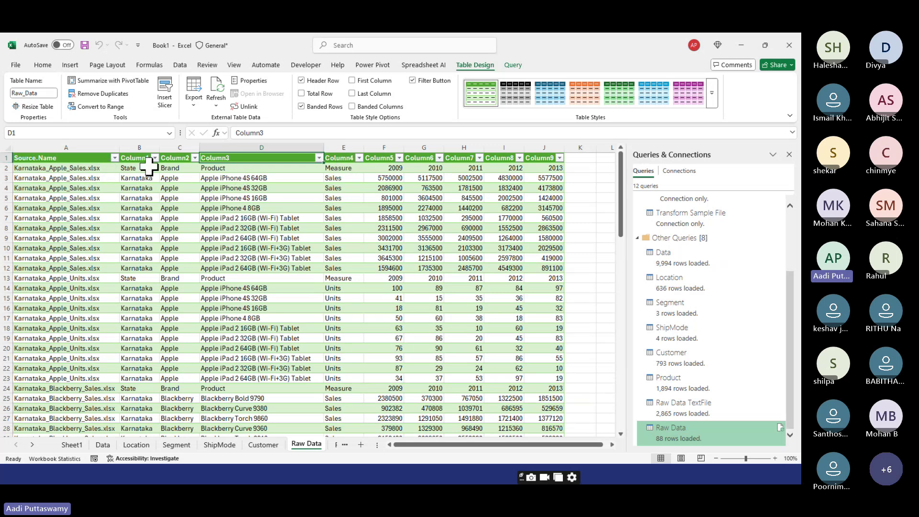
left_click(7, 167)
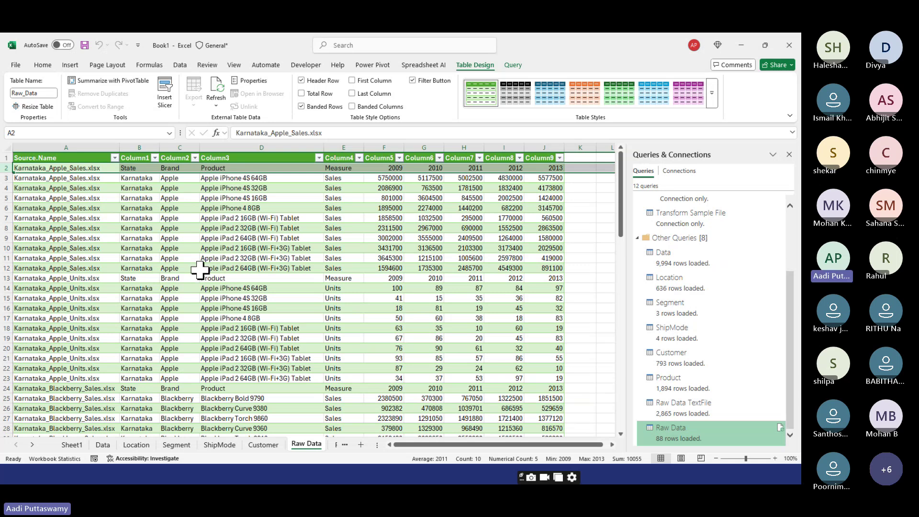
key("alt+Tab")
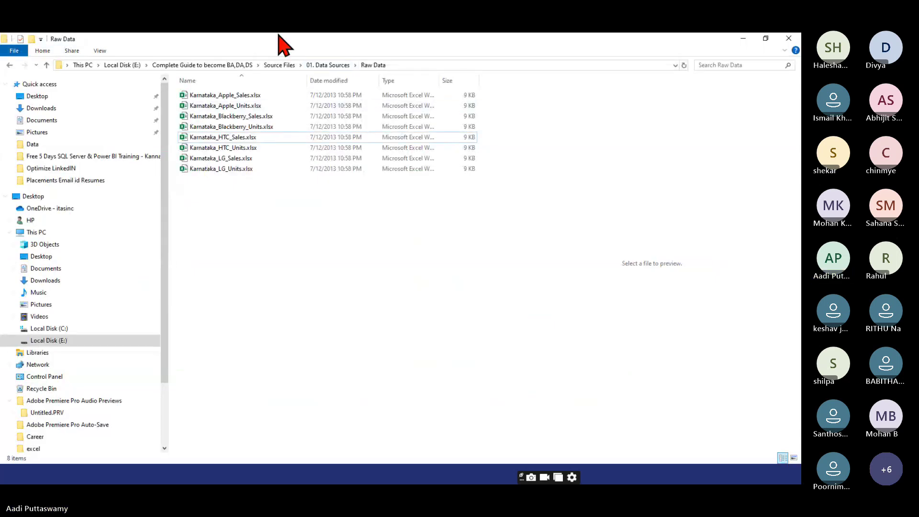
- Put the eight New folder workbooks back into Raw Data, making 16 files, and return to Excel
left_click(323, 66)
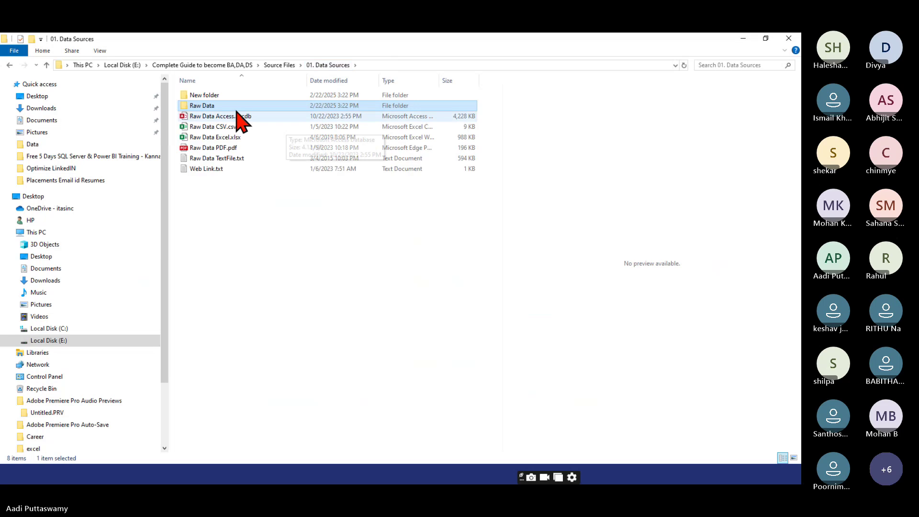
double_click(211, 94)
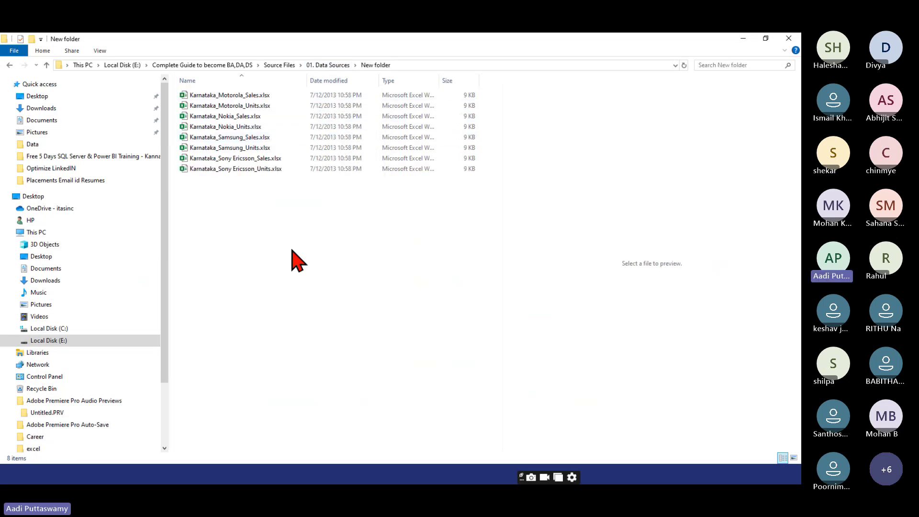
left_click_drag(437, 263, 168, 89)
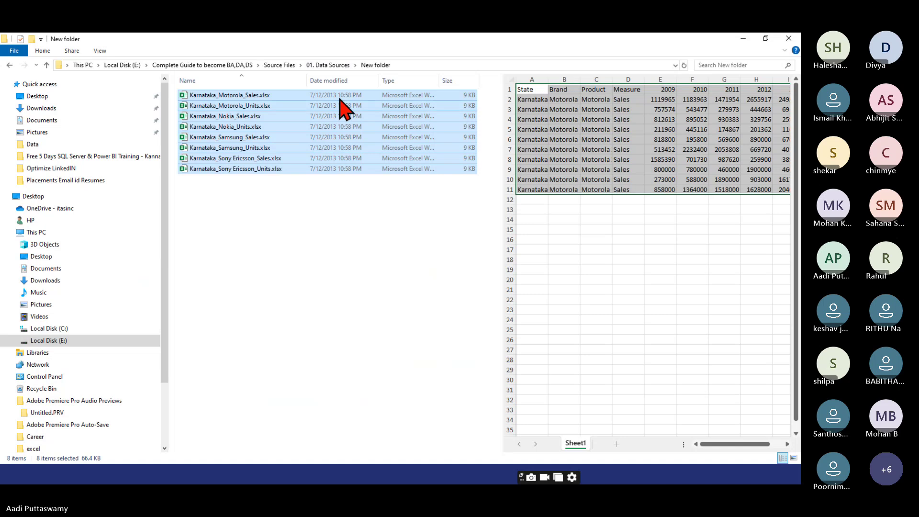
left_click(328, 65)
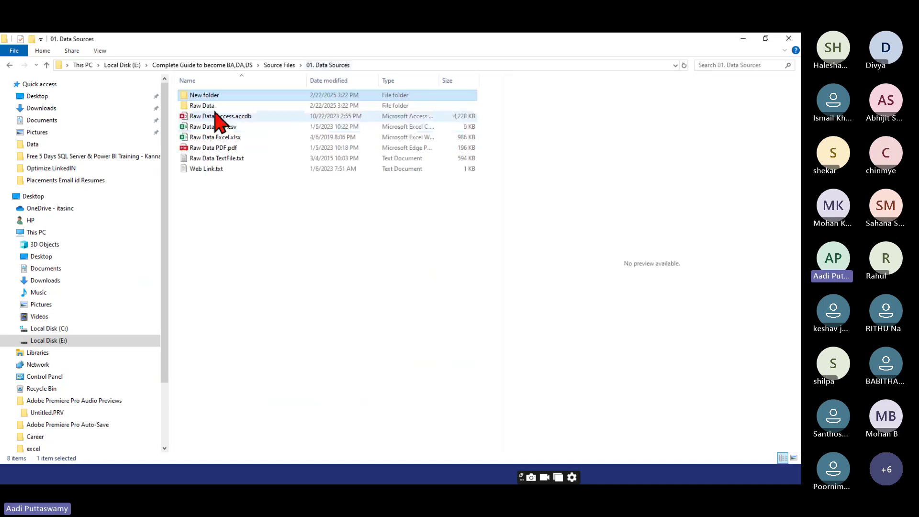
double_click(206, 106)
key("ctrl+v")
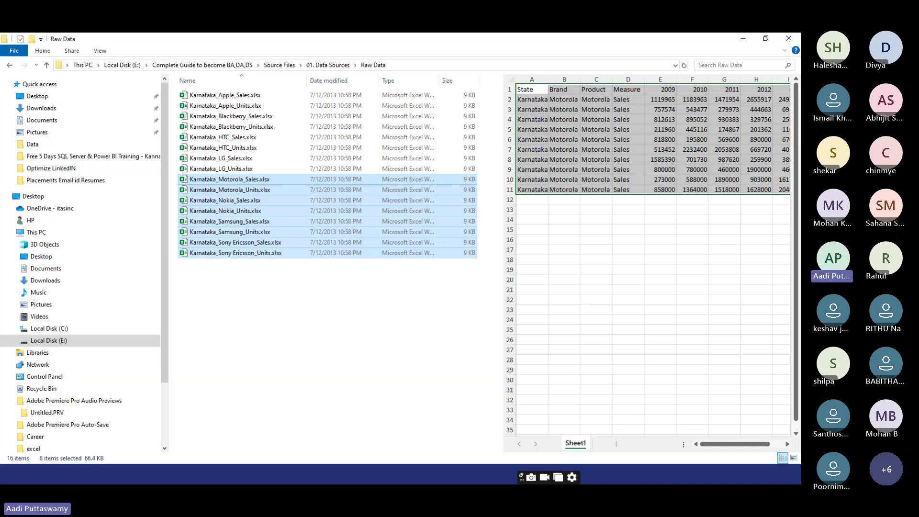
key("alt+Tab")
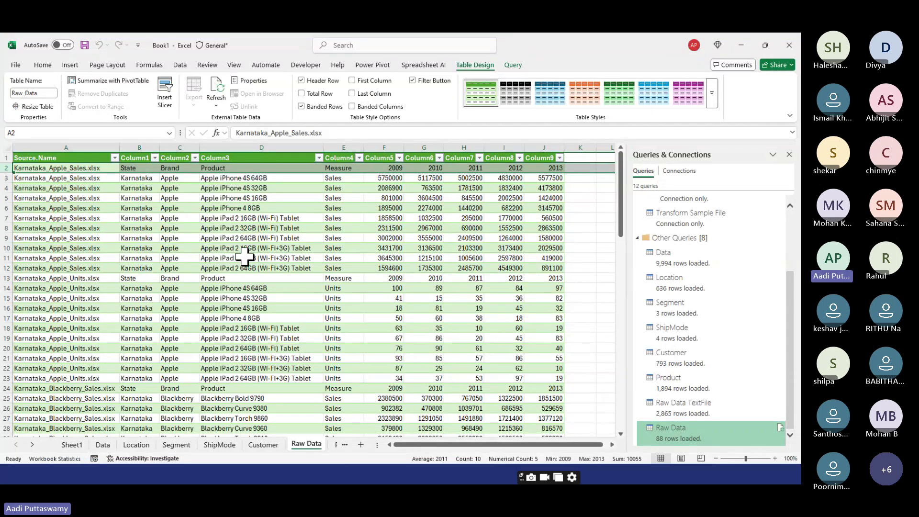
- Refresh the Raw Data table's query to pull in the restored brand files
left_click(266, 228)
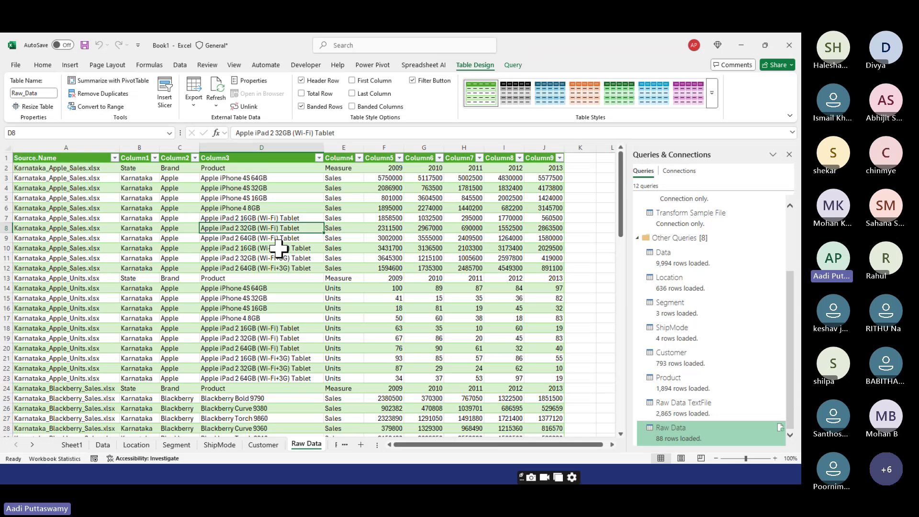
left_click(216, 105)
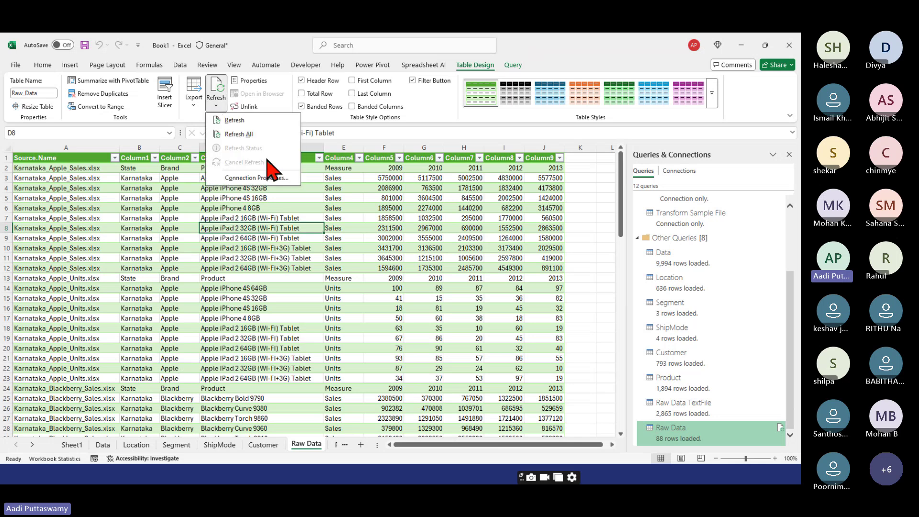
left_click(234, 120)
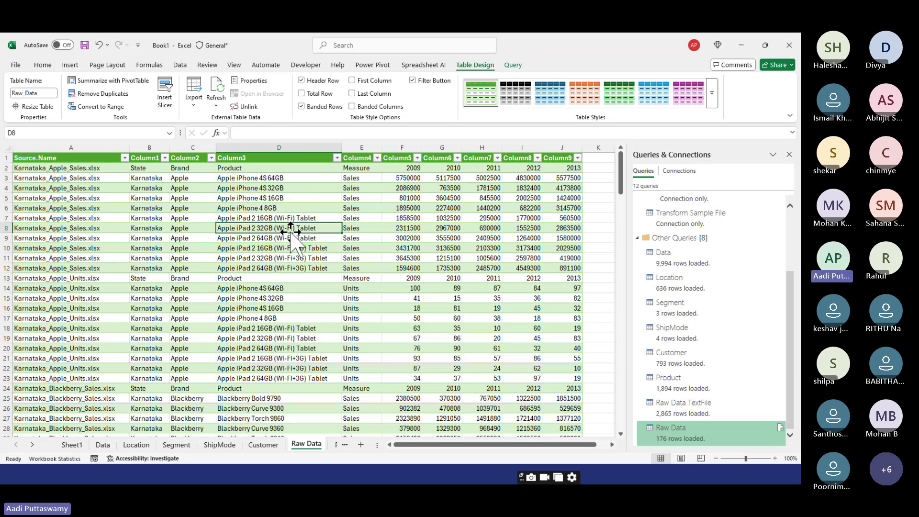
- Select all of Column3 to confirm 176 loaded rows, then return to the table top
key("Up")
key("Up")
key("Up")
key("Up")
key("Up")
key("Up")
key("Up")
key("Down")
key("Up")
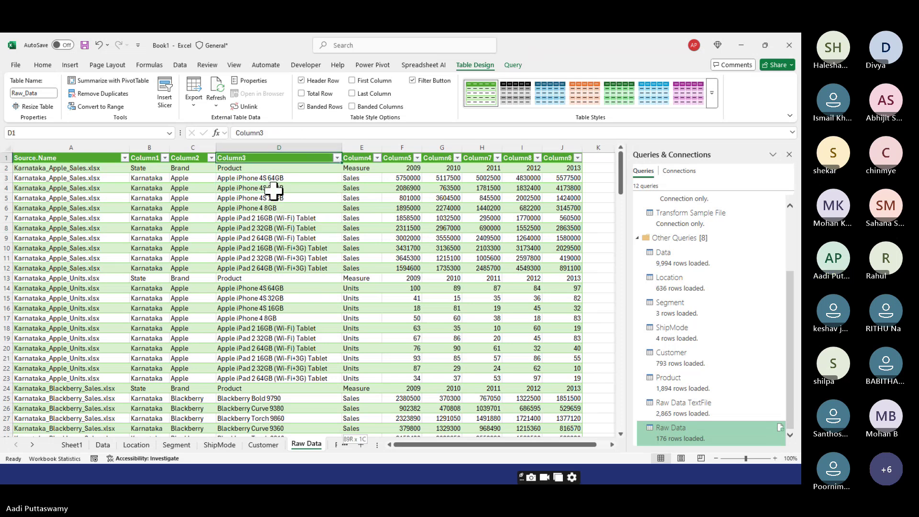
key("ctrl+shift+Down")
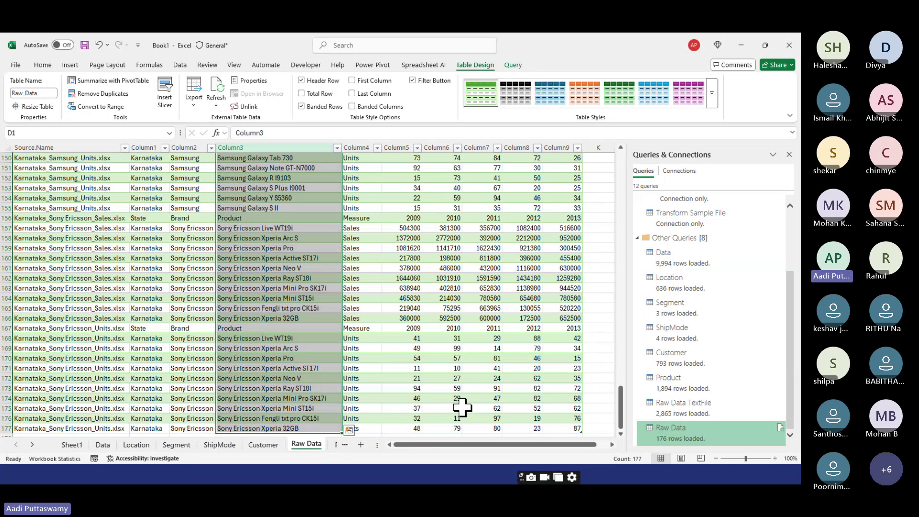
key("ctrl+Up")
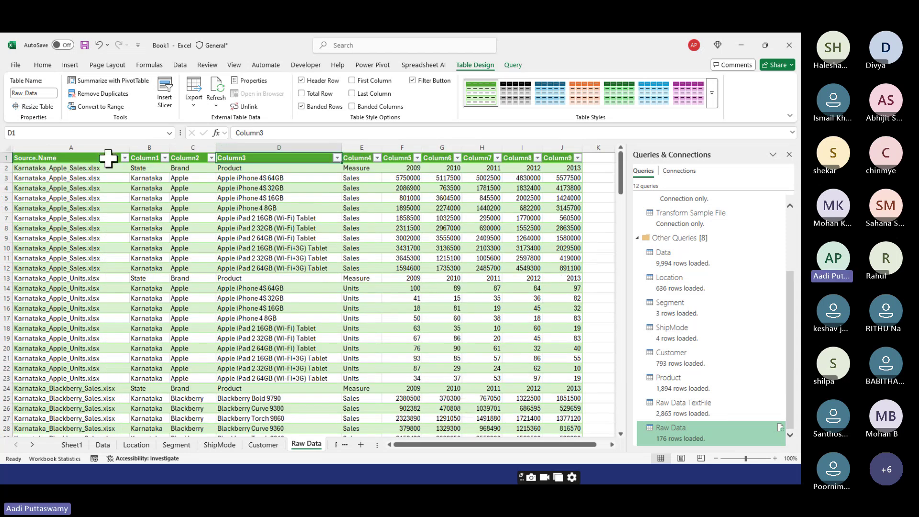
left_click(223, 246)
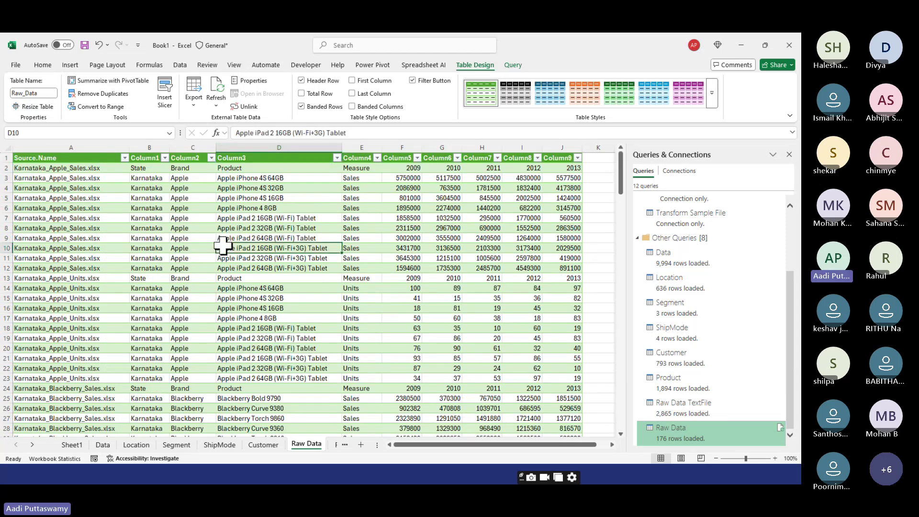
- Launch Power Query Editor from Get Data and promote row one to headers (State, Brand, Product, Measure, 2009…)
left_click(185, 67)
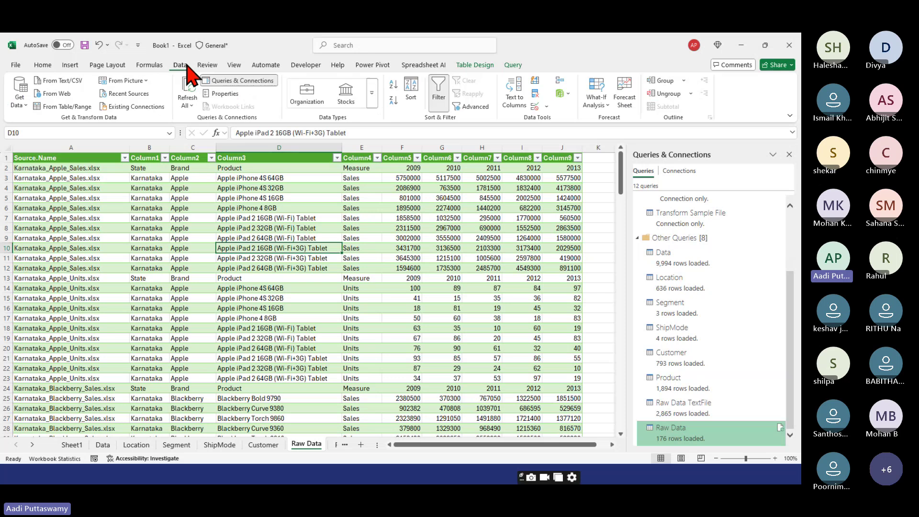
left_click(21, 98)
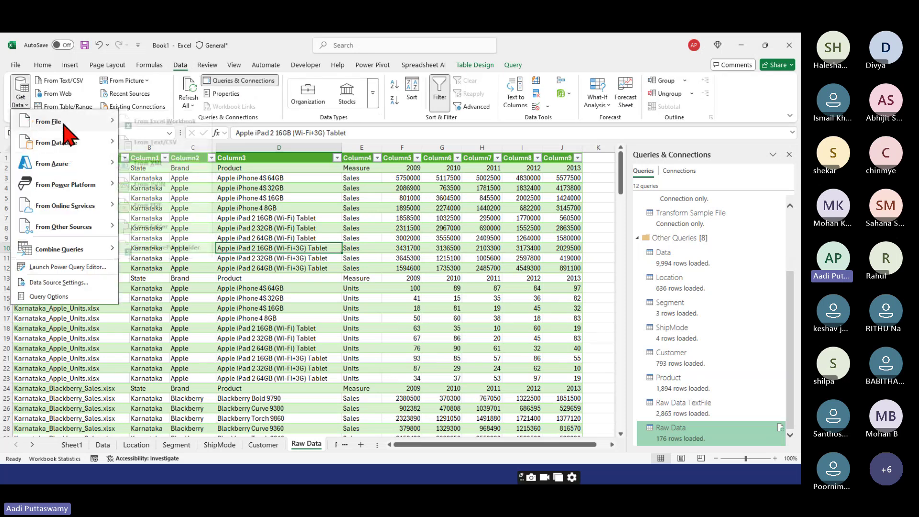
left_click(67, 267)
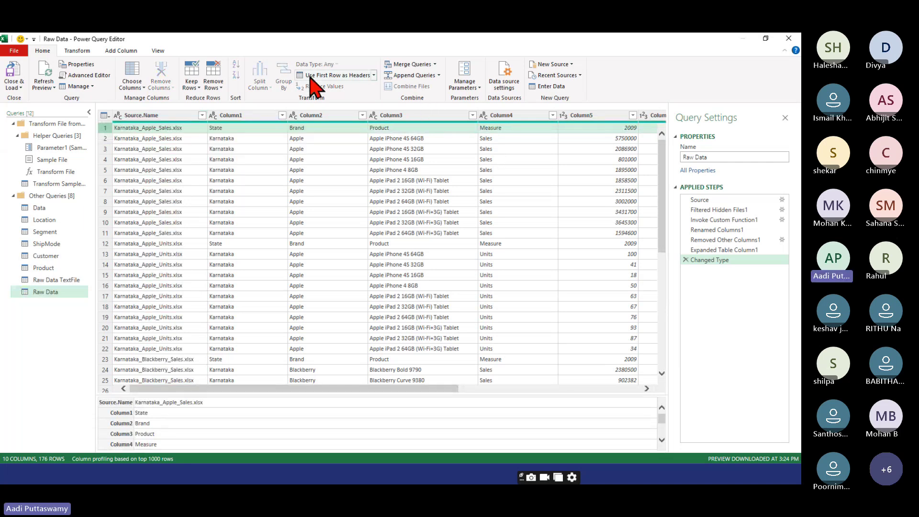
left_click(330, 76)
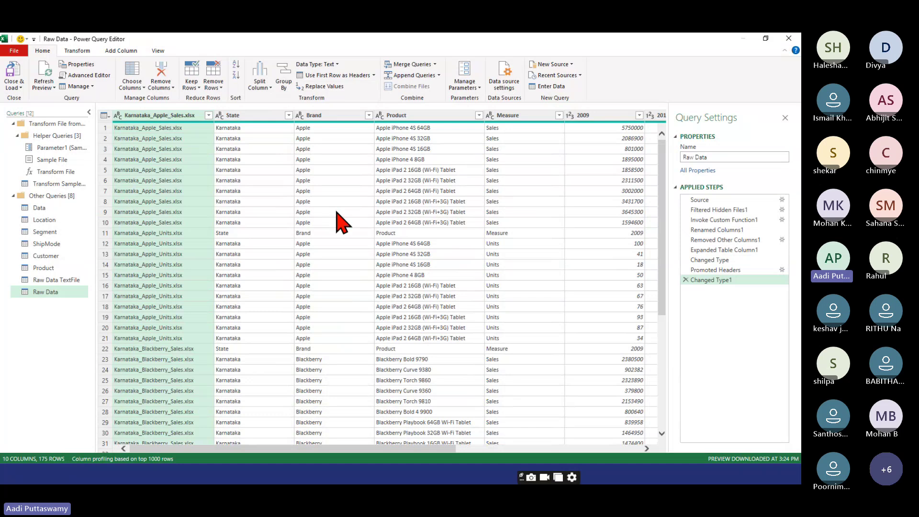
- Filter out the repeated rows where State reads 'State' and load the 160-row result into Excel
left_click(108, 232)
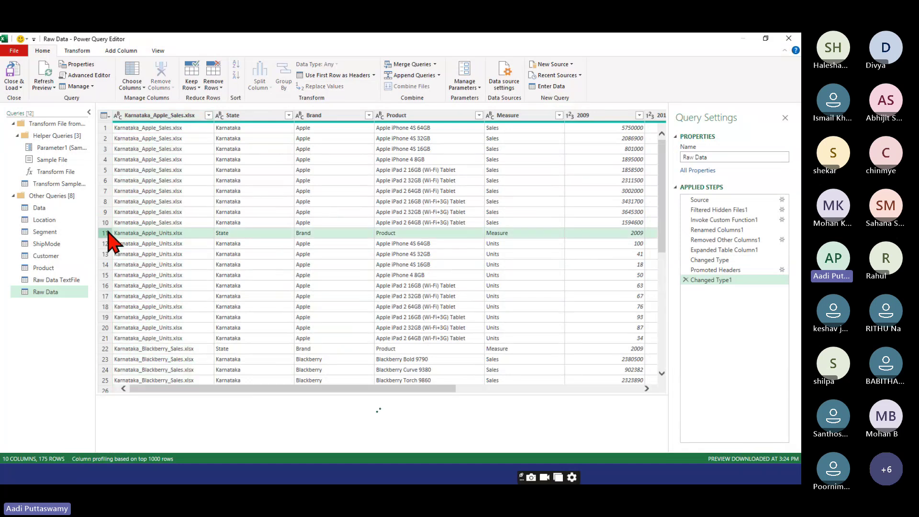
left_click(108, 350)
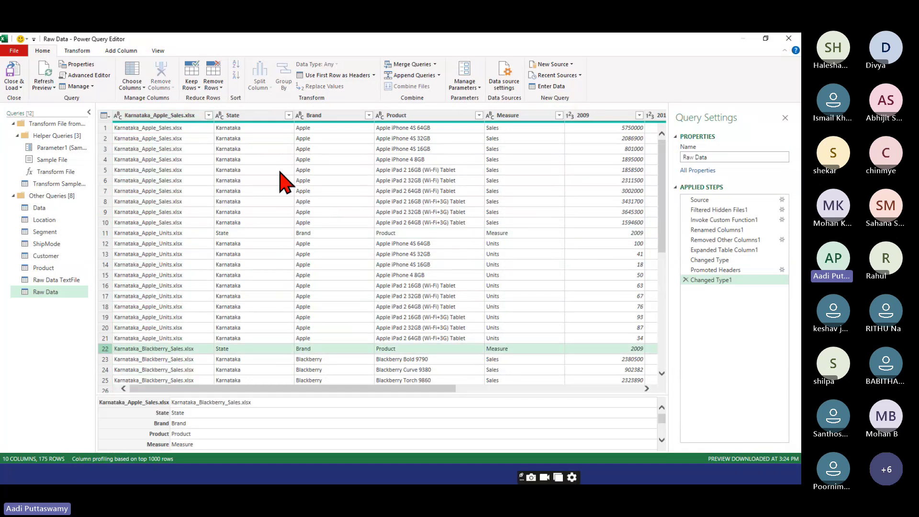
left_click(288, 116)
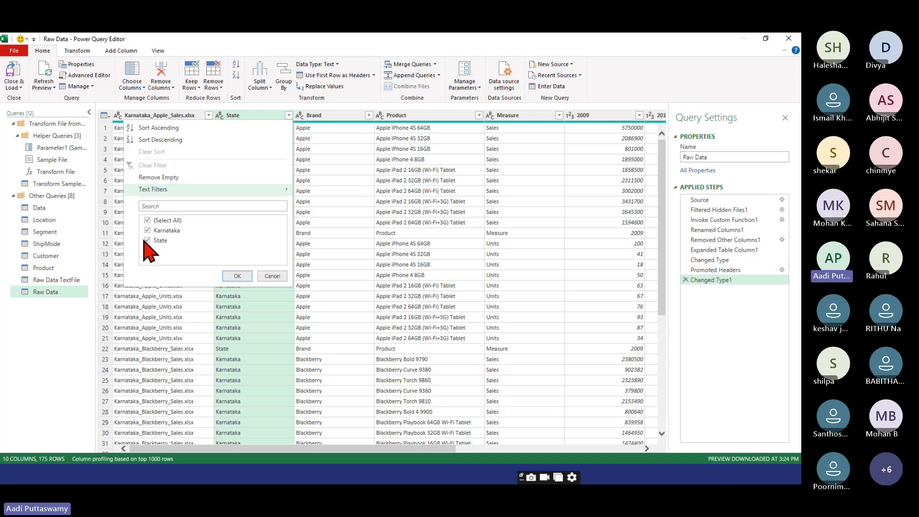
left_click(145, 240)
left_click(236, 275)
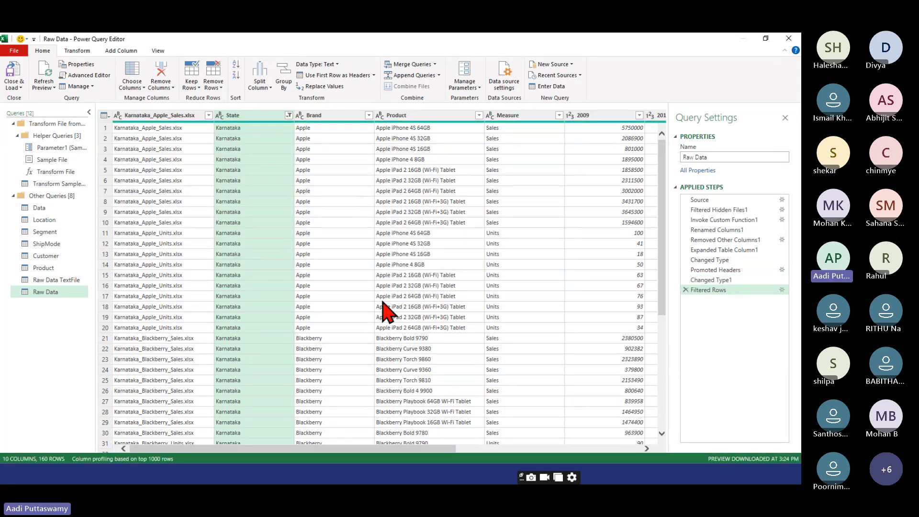
left_click(13, 84)
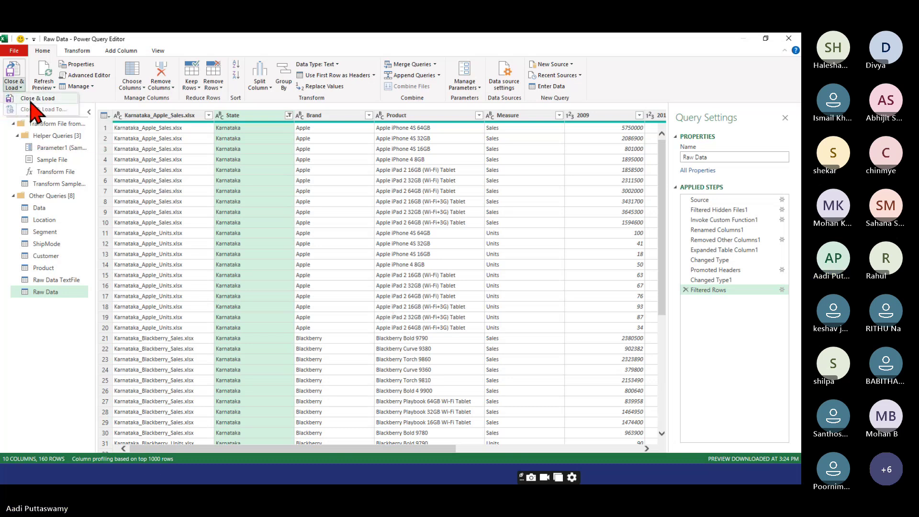
left_click(30, 100)
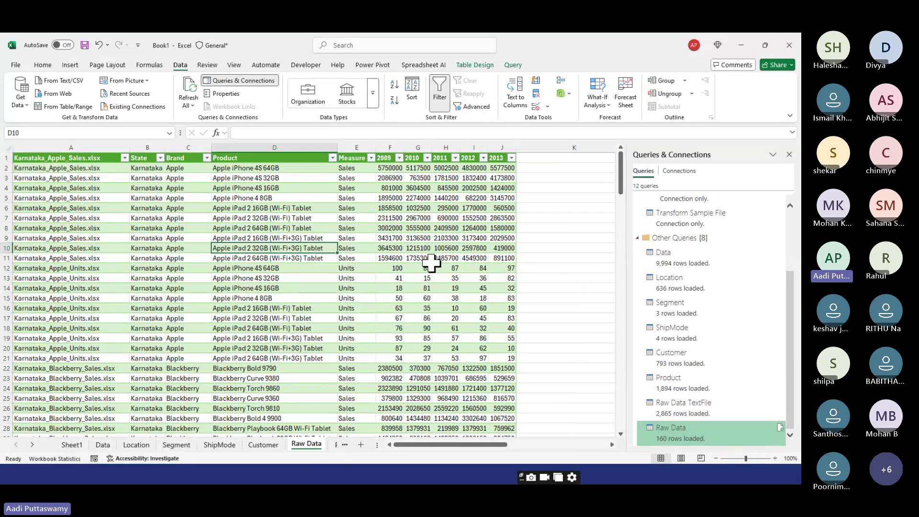
- Select cell E10 in the reloaded table, then bring up the Teams meeting with its participant list
left_click(342, 208)
scroll(352, 234, "down", 9)
scroll(354, 240, "up", 9)
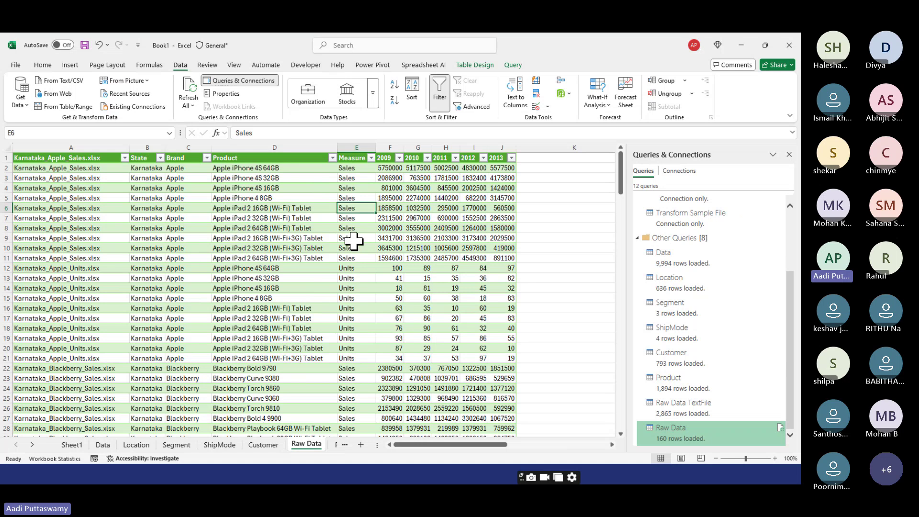
left_click(362, 247)
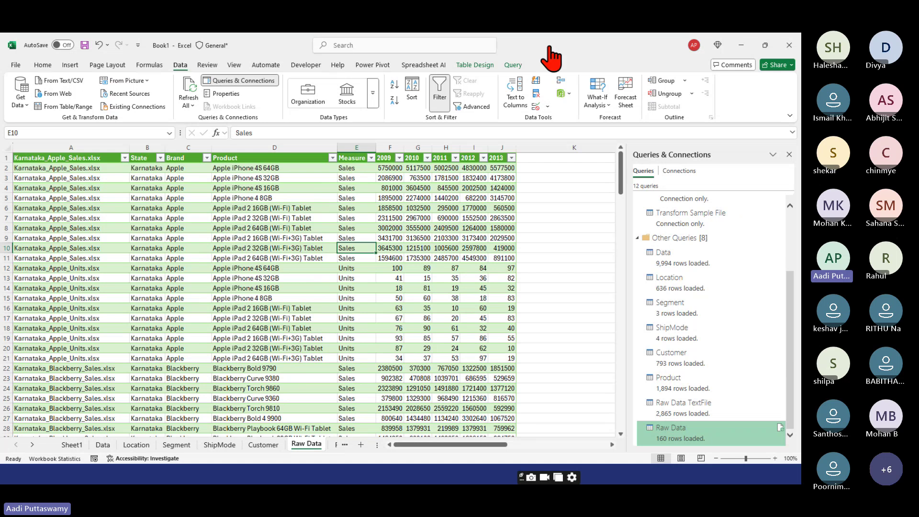
key("alt+Tab")
key("ctrl+shift+p")
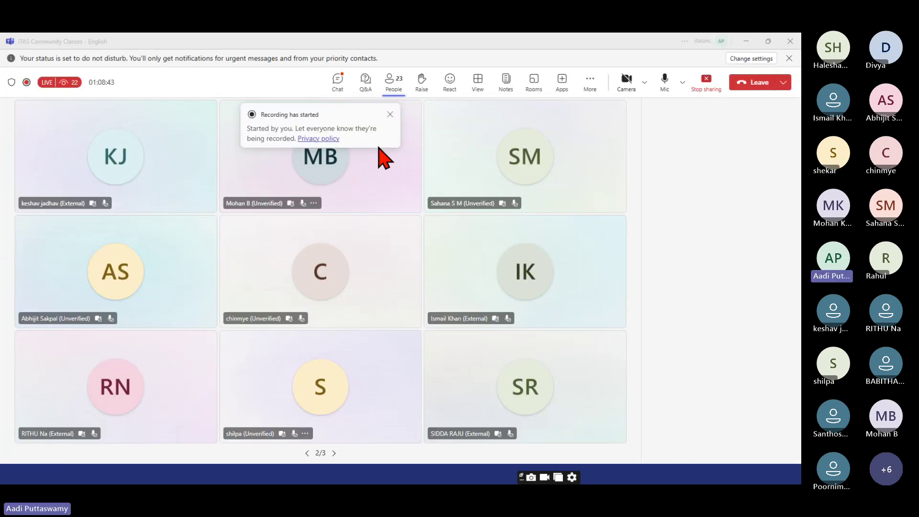
- Read the latest replies in the Teams meeting chat, then minimise Teams to show Excel's Raw Data sheet
left_click(337, 80)
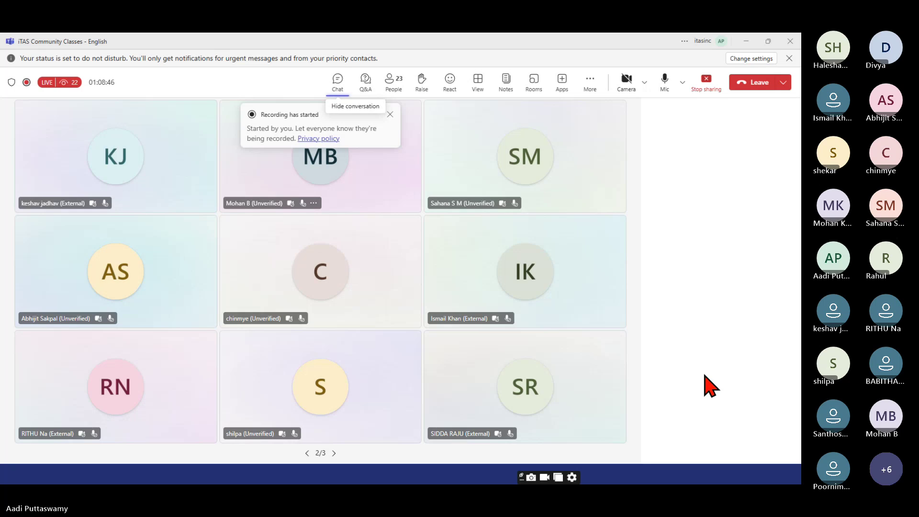
left_click(681, 423)
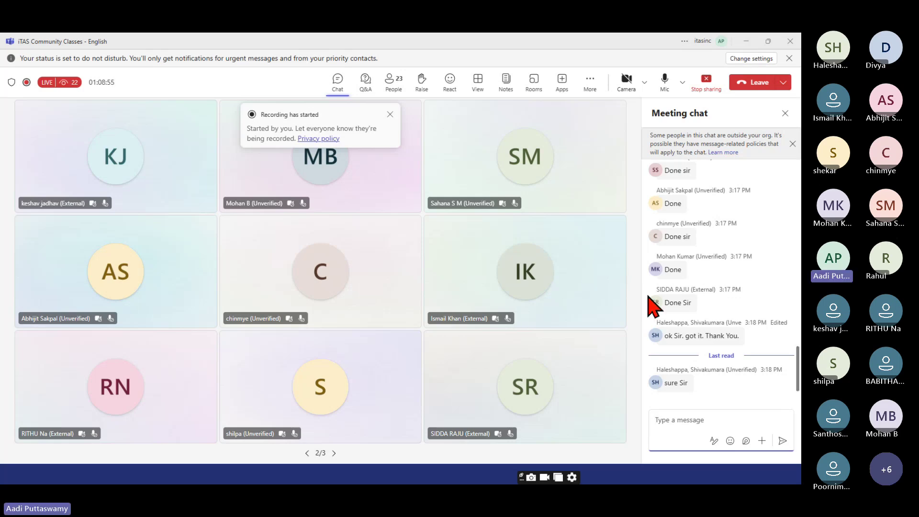
left_click(745, 41)
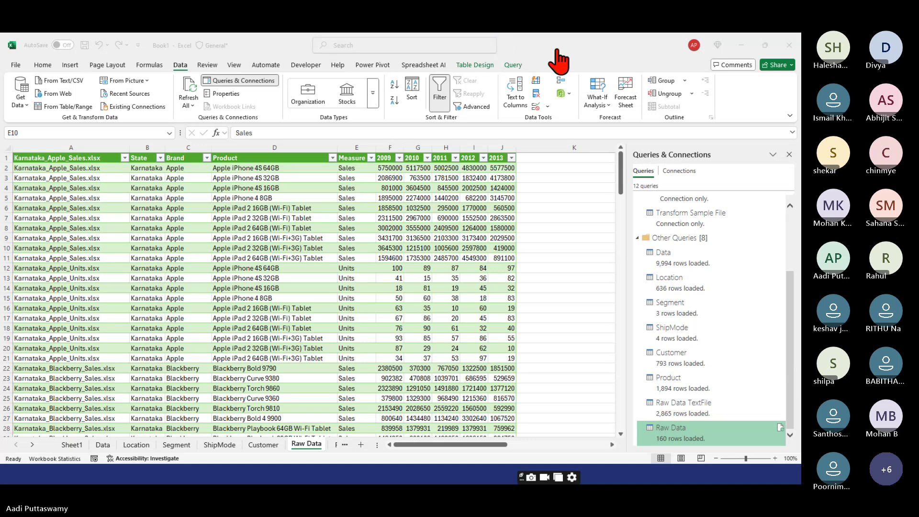
- Bring the Teams meeting window forward and open its chat to read replies
key("alt+Tab")
left_click(339, 82)
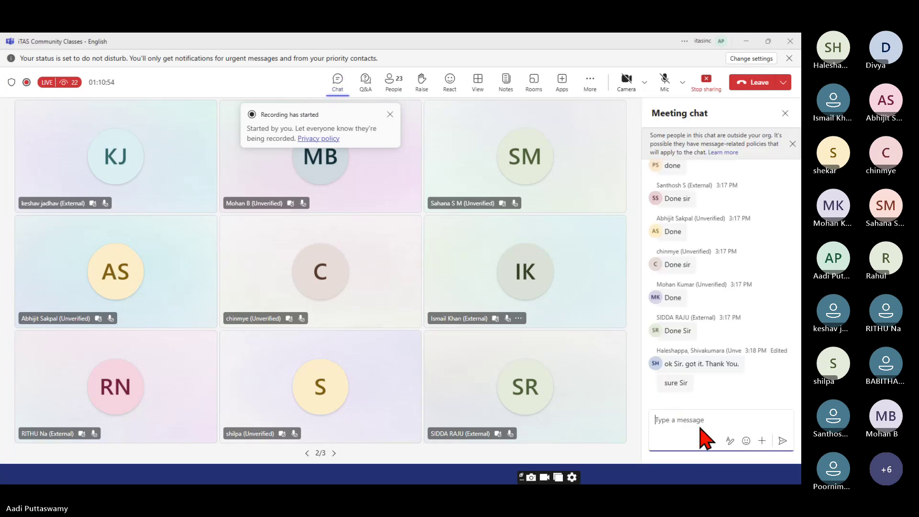
left_click(697, 419)
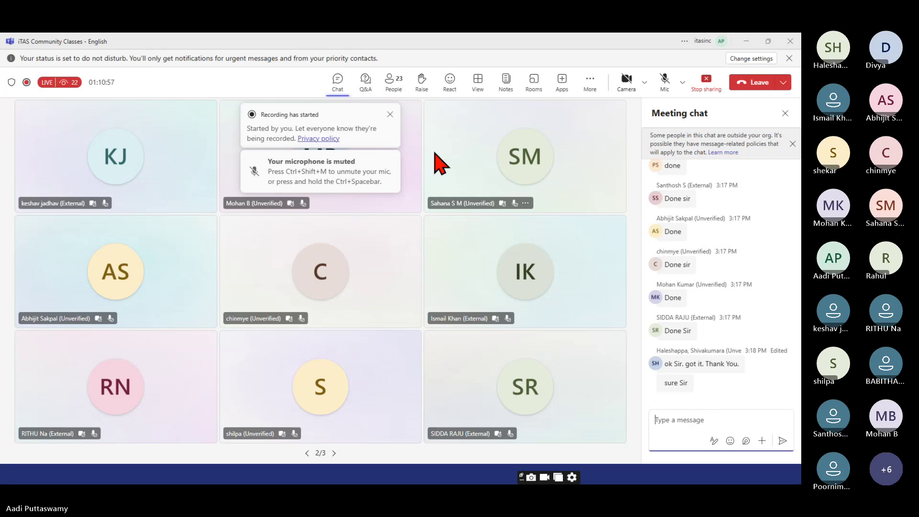
- Dismiss the recording and muted-microphone notices, unmute the microphone, then minimise Teams back to Excel
left_click(390, 114)
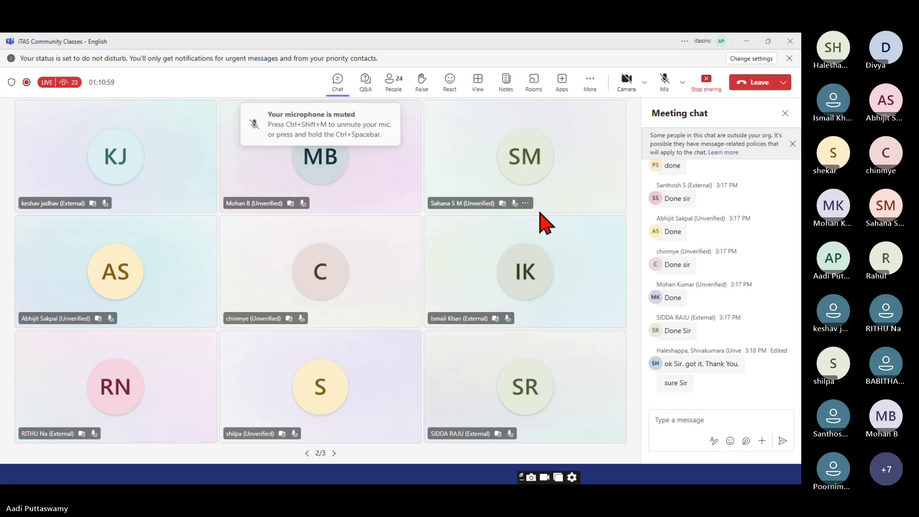
left_click(391, 115)
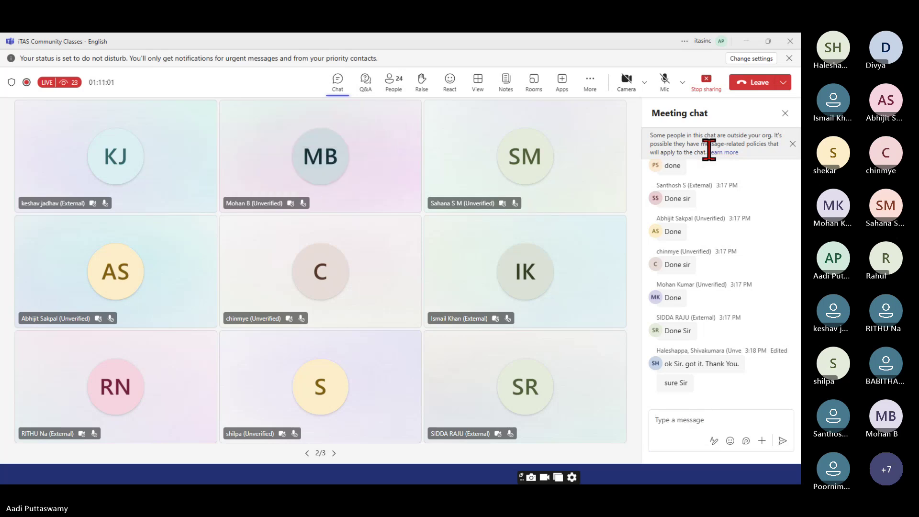
left_click(664, 81)
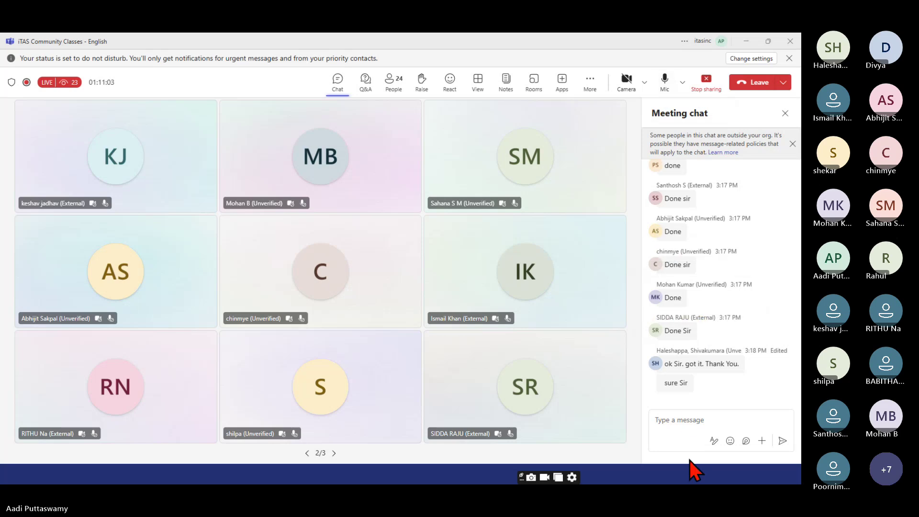
left_click(689, 418)
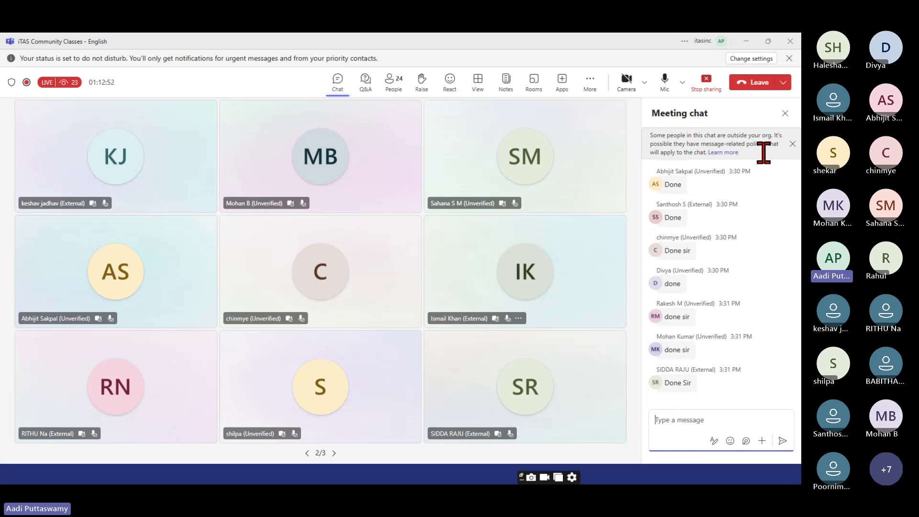
left_click(746, 43)
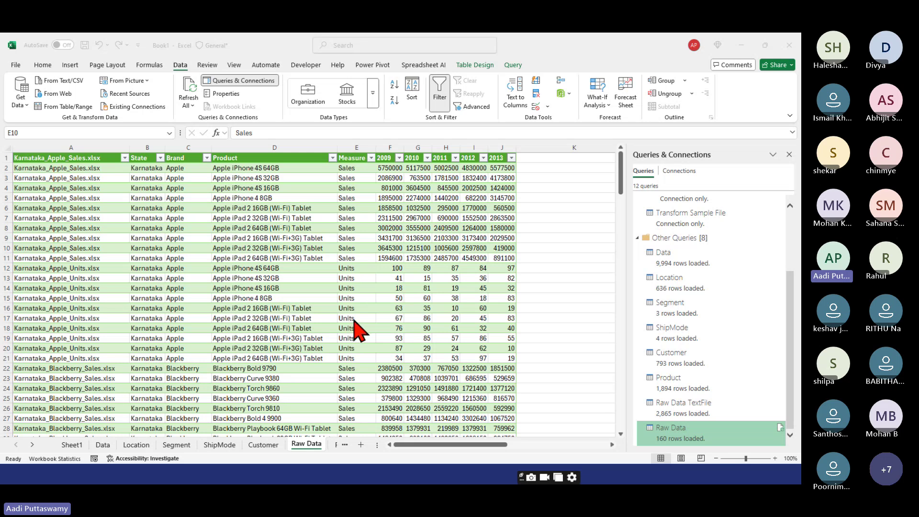
- Show the Get Data from Data Sources slide, then the Raw Data folder of 16 brand workbooks
key("alt+Tab")
key("alt+Tab")
key("alt+Tab")
key("alt+Tab")
key("alt+Tab")
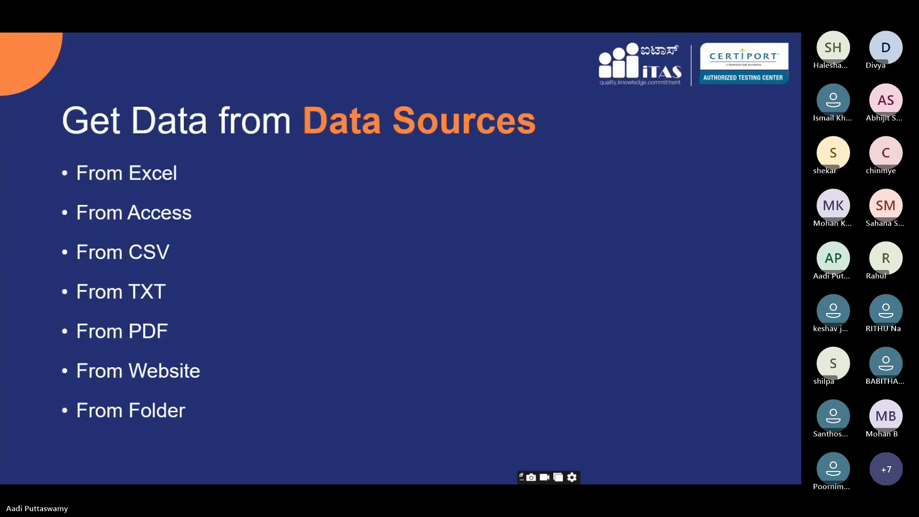
key("alt+Tab")
key("alt+Tab")
key("alt+Tab")
key("alt+Tab")
key("alt+Tab")
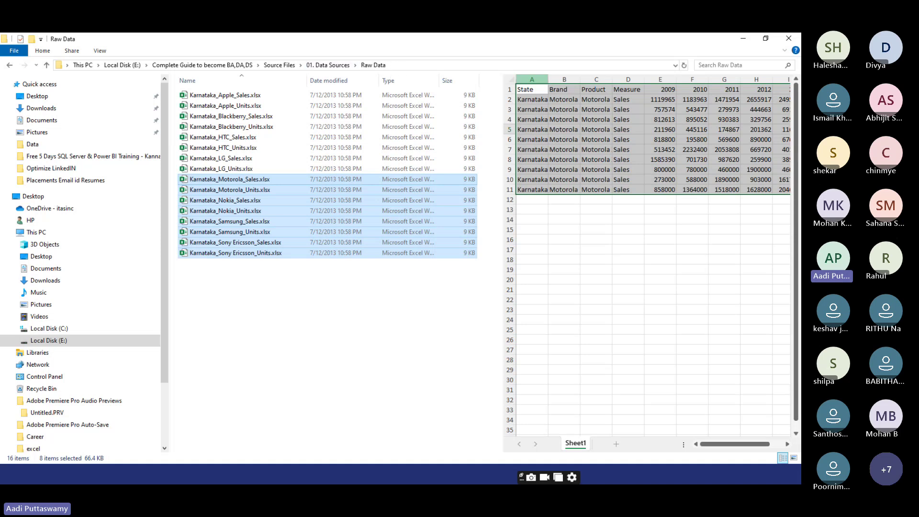
- Go up to the 01. Data Sources folder, then return to the Get Data from Data Sources slide
key("alt+Up")
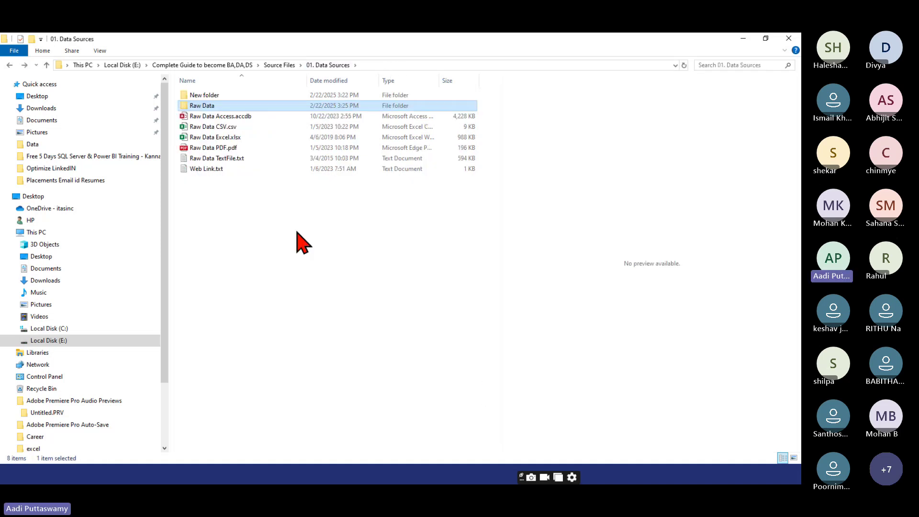
left_click(253, 239)
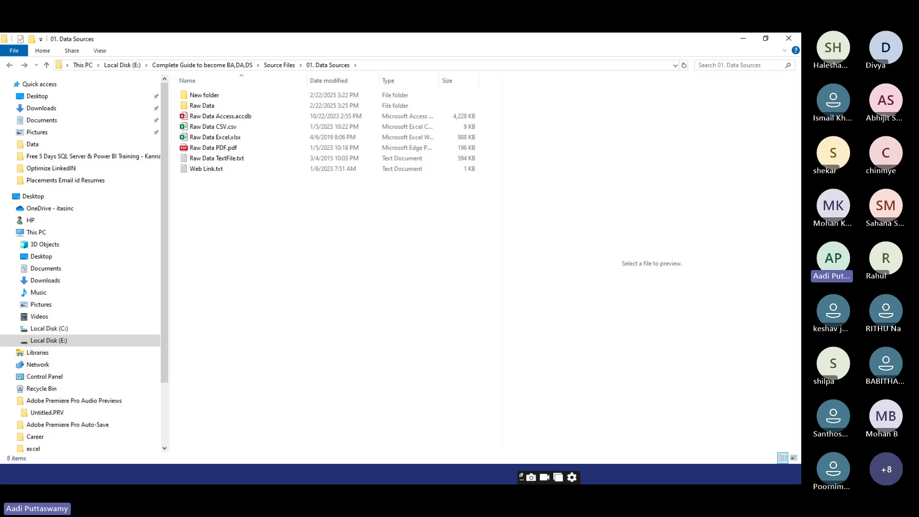
left_click(384, 481)
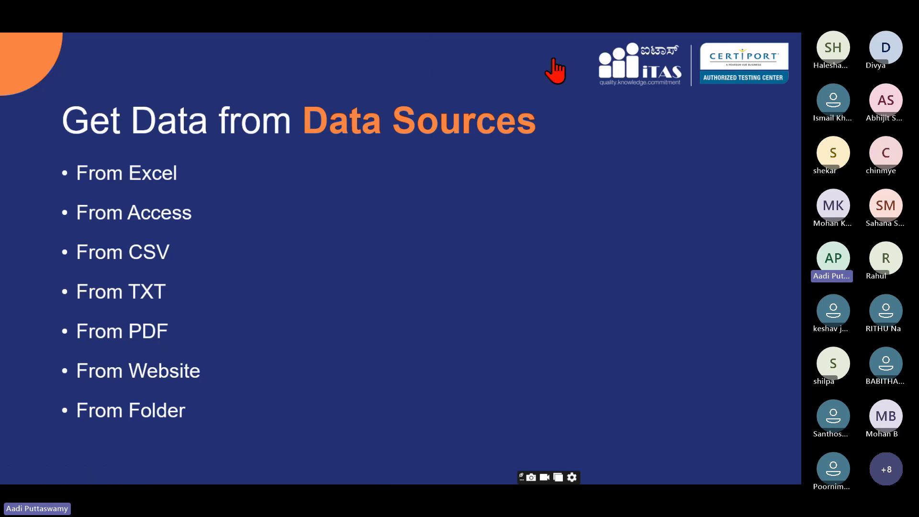
- Switch from the slideshow to the Teams meeting and show its participant list
key("alt+Tab")
key("ctrl+shift+p")
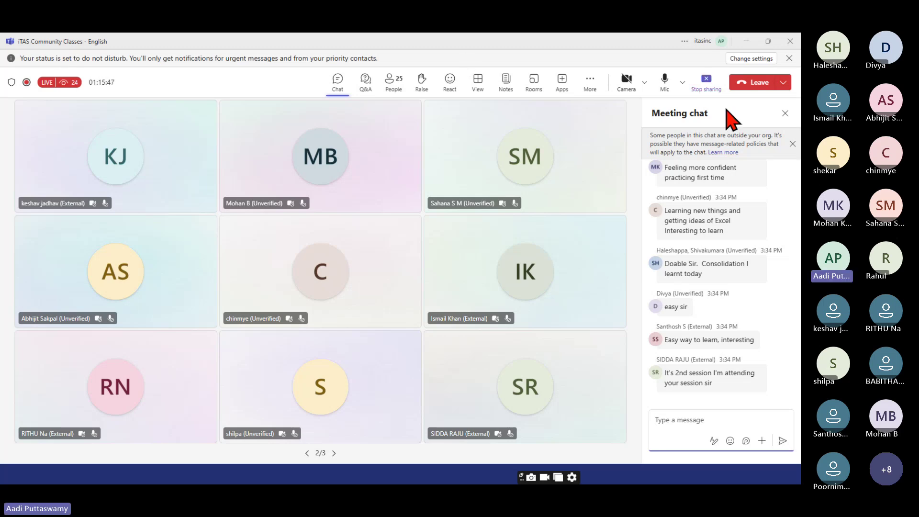
- Dismiss the outside-organisation chat banner and minimise Teams to bring back the Get Data slide
left_click(791, 144)
left_click(686, 421)
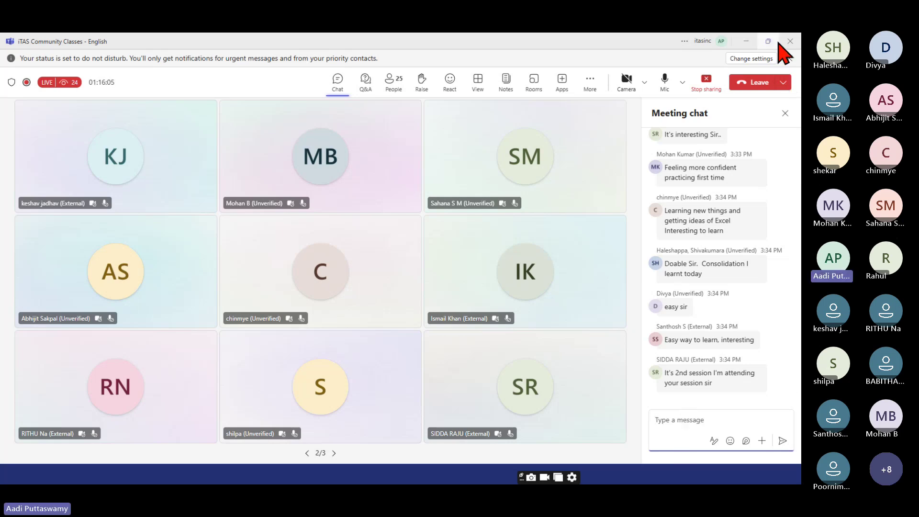
left_click(747, 42)
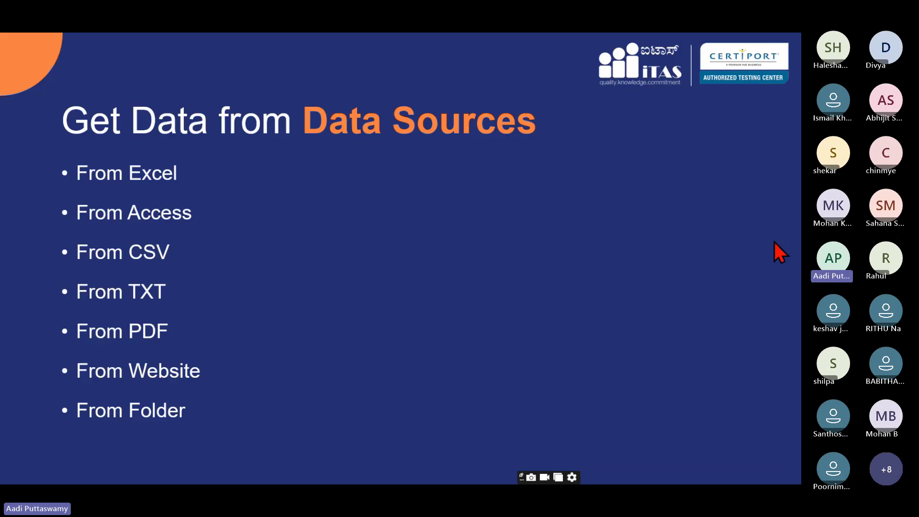
- Advance to the Data Cleaning slide and reveal its bullets from Remove Blanks through Get Quarter Name
left_click(498, 391)
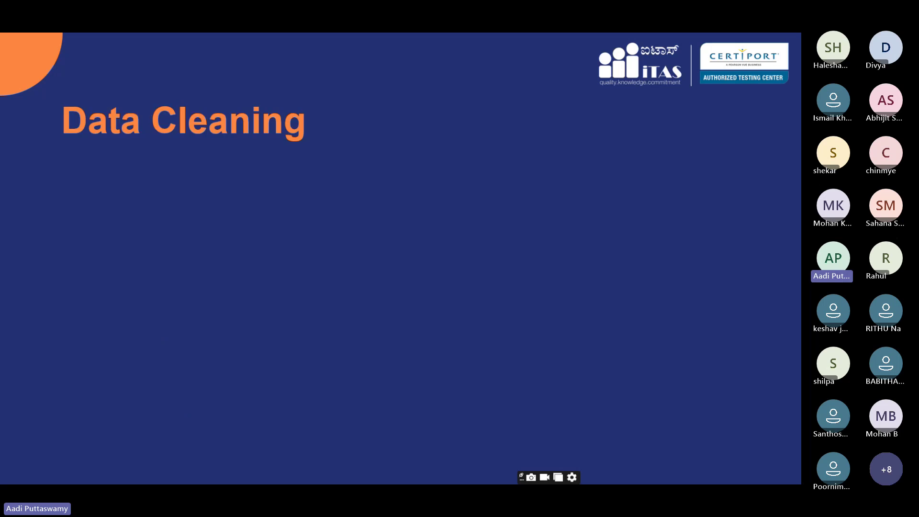
left_click(343, 275)
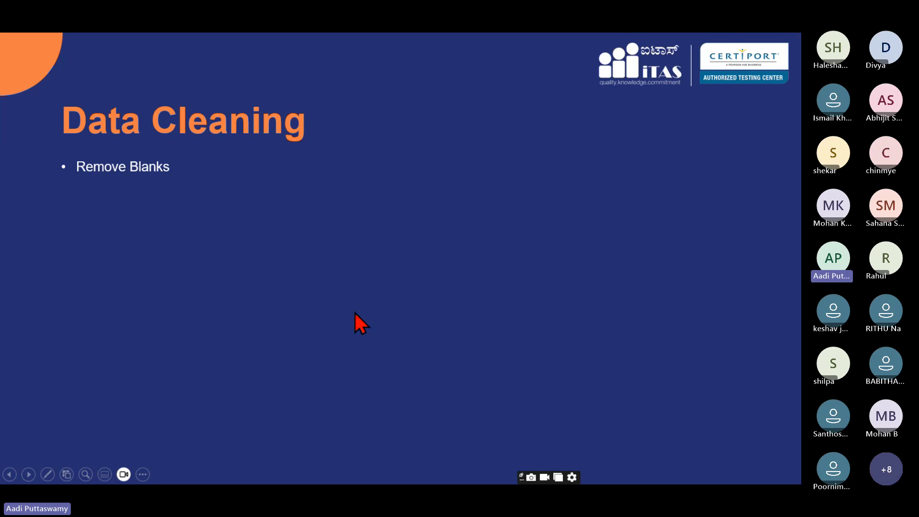
left_click(390, 341)
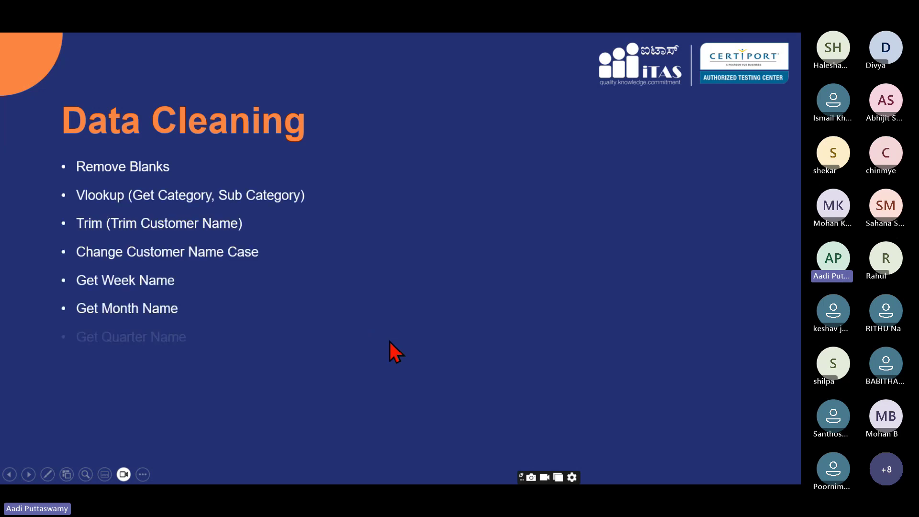
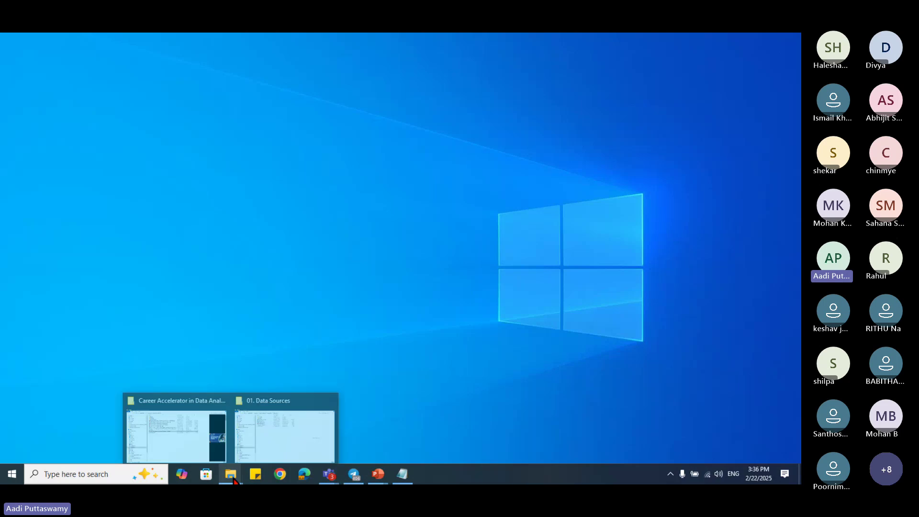
- Open Data Cleaning.xlsx from the Source Files > 02. Data Cleaning folder
mouse_move(180, 452)
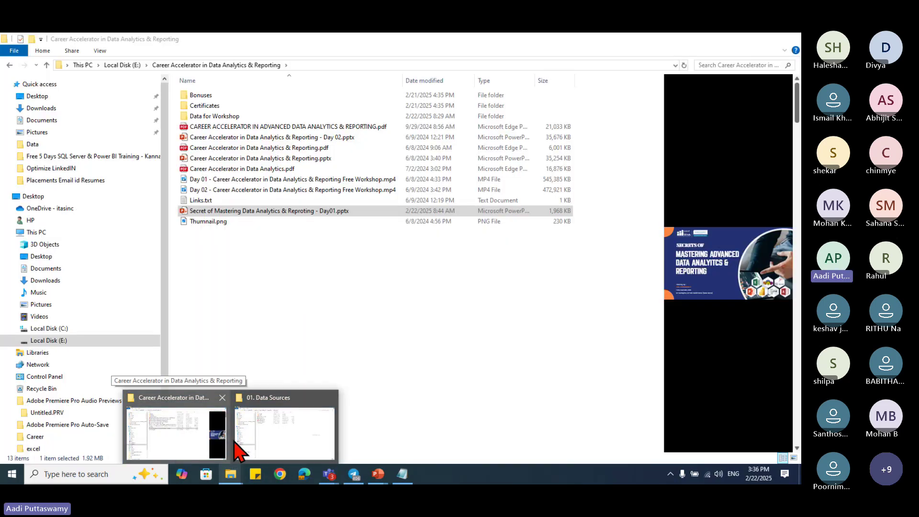
left_click(253, 450)
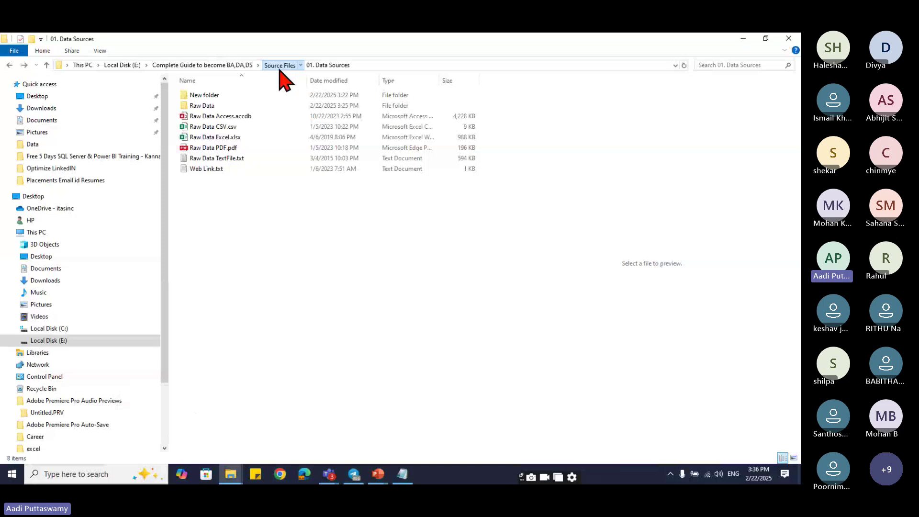
left_click(279, 65)
double_click(237, 105)
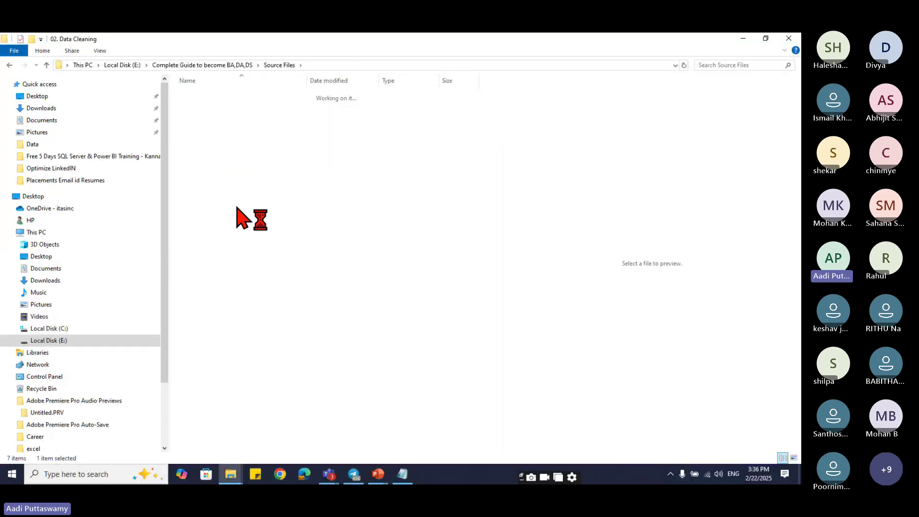
left_click(222, 96)
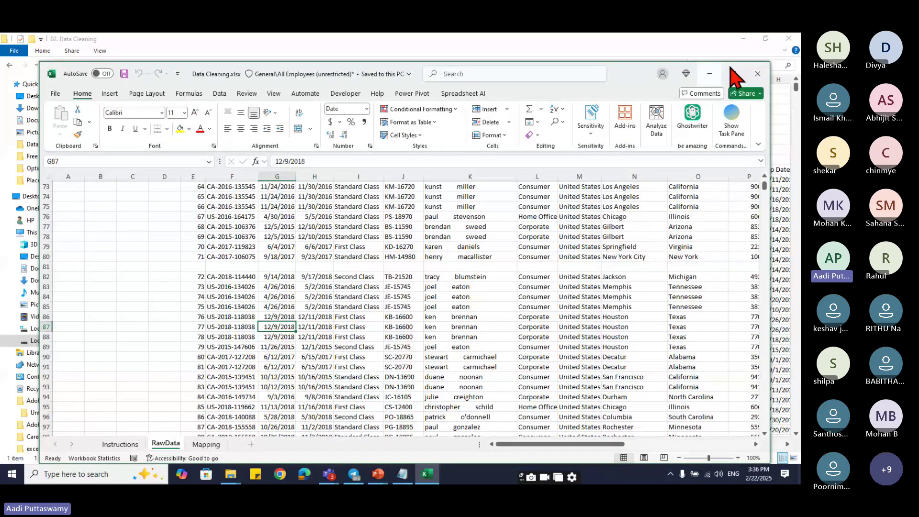
- Maximize Excel and review the Remove Blanks task on the Instructions sheet
left_click(732, 73)
key("ctrl+Page_Up")
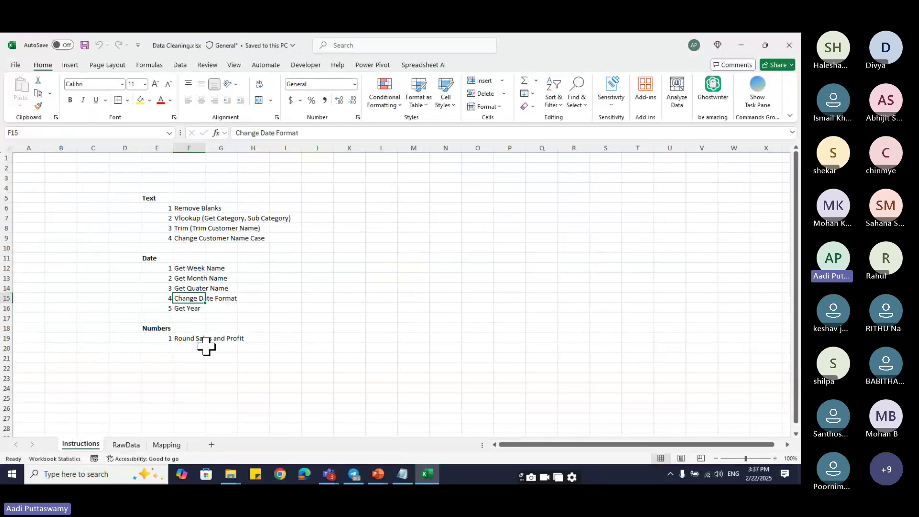
left_click(203, 209)
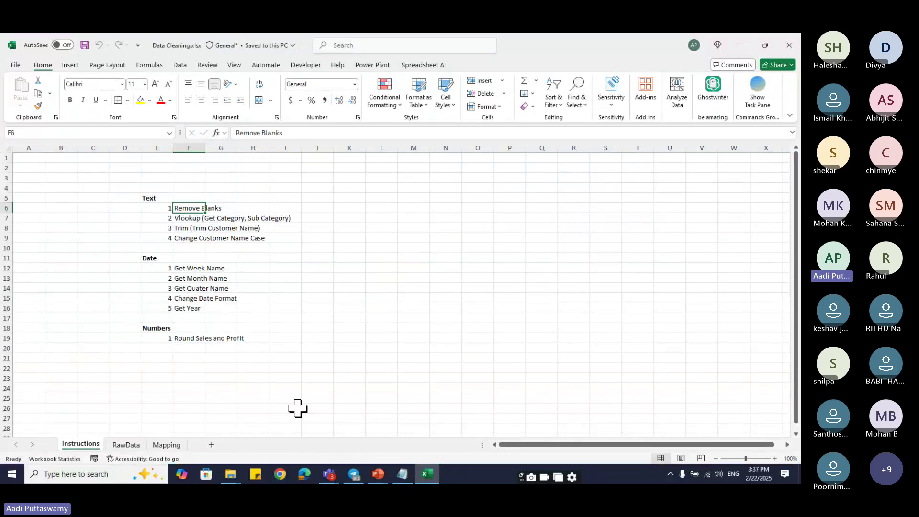
- Select the whole RawData block from the Row ID header E9 down to W10201
left_click(125, 444)
scroll(419, 311, "up", 7)
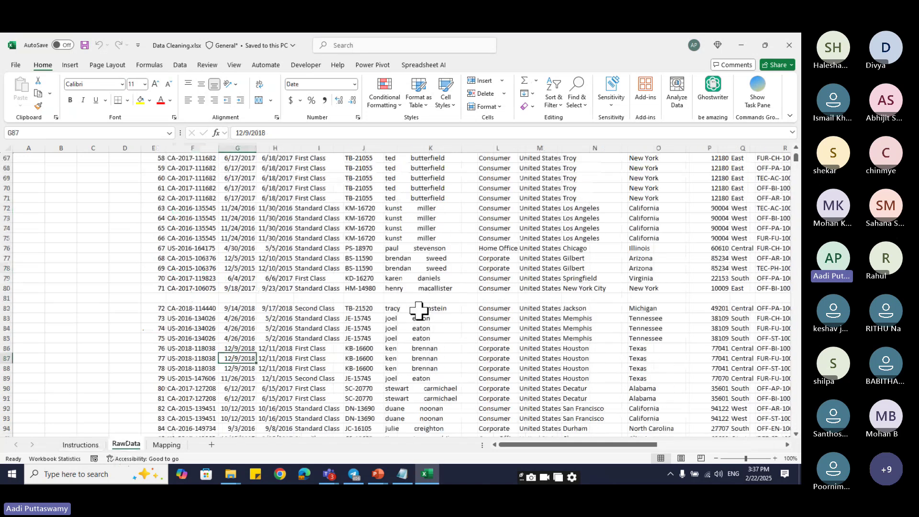
scroll(419, 311, "up", 17)
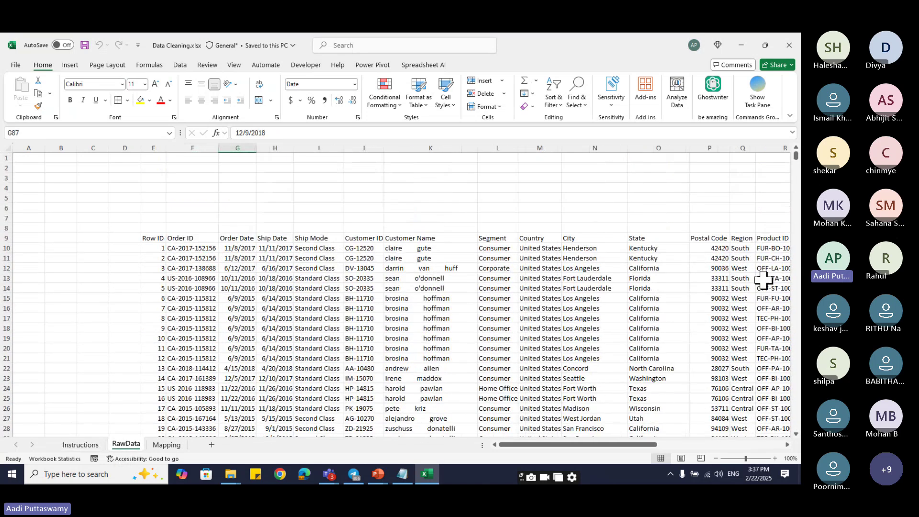
left_click_drag(574, 446, 547, 453)
scroll(225, 287, "down", 20)
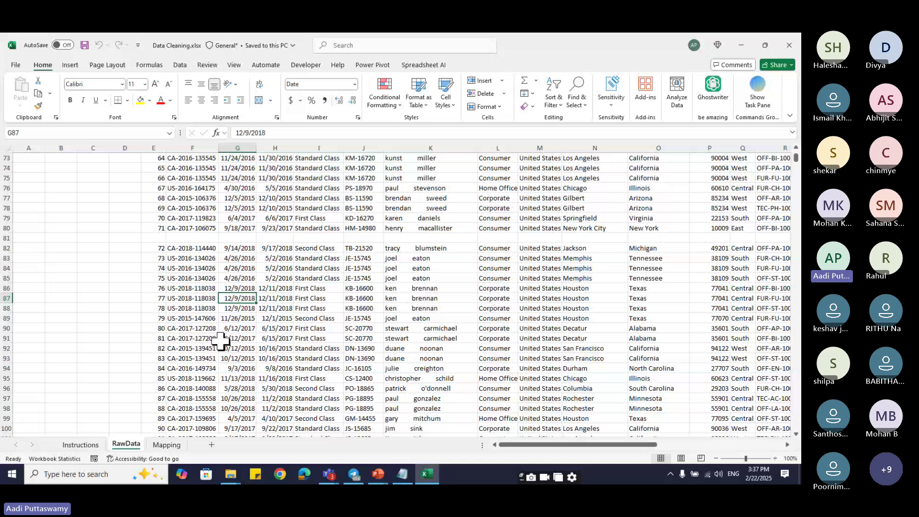
scroll(144, 244, "up", 4)
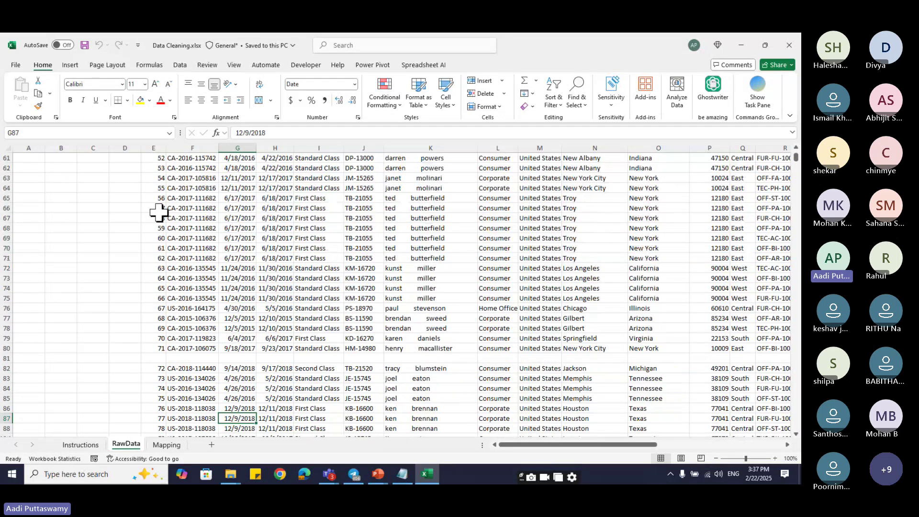
key("ctrl+Left")
key("ctrl+Up")
key("ctrl+Up")
key("ctrl+Up")
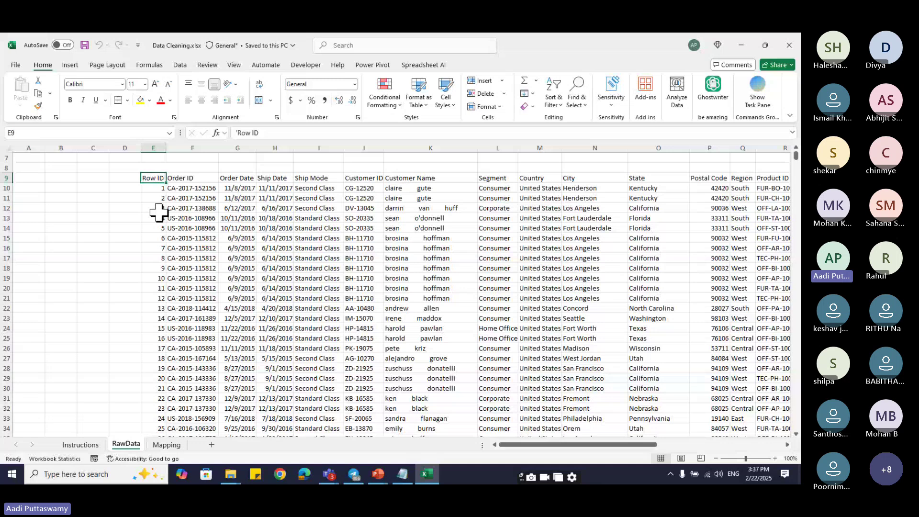
key("ctrl+shift+Right")
key("shift+Page_Down")
key("shift+Page_Down")
key("shift+Page_Down")
key("shift+Page_Down")
key("shift+Page_Down")
key("shift+Page_Down")
key("shift+Page_Down")
key("shift+Page_Down")
key("shift+Page_Down")
key("shift+Page_Down")
key("shift+Page_Down")
key("shift+Page_Down")
key("shift+Page_Down")
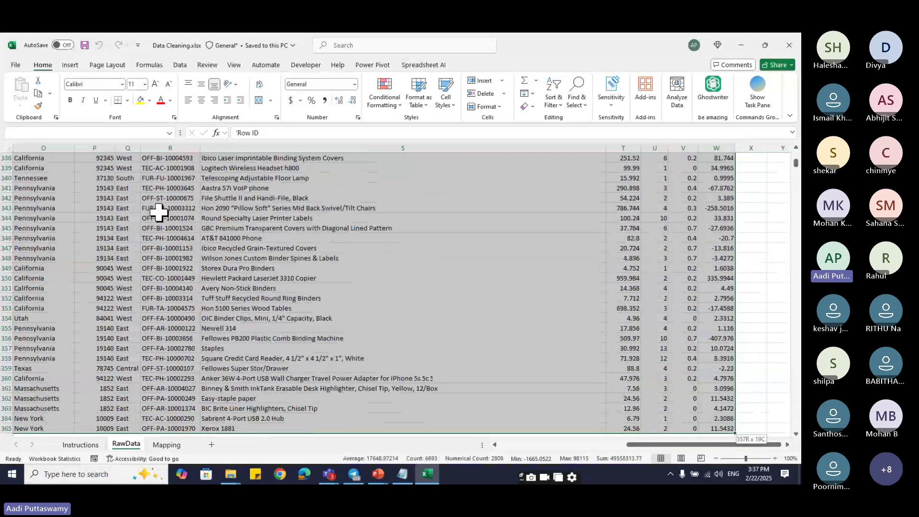
key("shift+Page_Down")
key("shift+Page_Down")
key("shift+Page_Down")
key("shift+Page_Down")
key("shift+Page_Down")
key("shift+Page_Down")
key("shift+Page_Down")
key("shift+Page_Down")
key("shift+Page_Down")
key("shift+Page_Down")
key("shift+Page_Down")
key("shift+Page_Down")
key("shift+Page_Down")
key("shift+Page_Down")
key("shift+Page_Down")
key("shift+Page_Down")
key("shift+Page_Down")
key("shift+Page_Down")
key("shift+Page_Down")
key("shift+Page_Down")
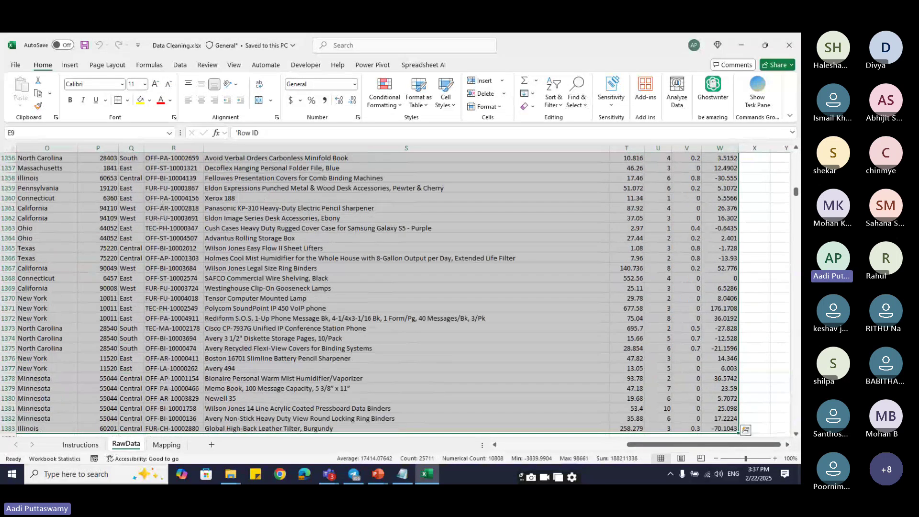
left_click_drag(796, 196, 797, 437)
left_click(737, 362, "shift")
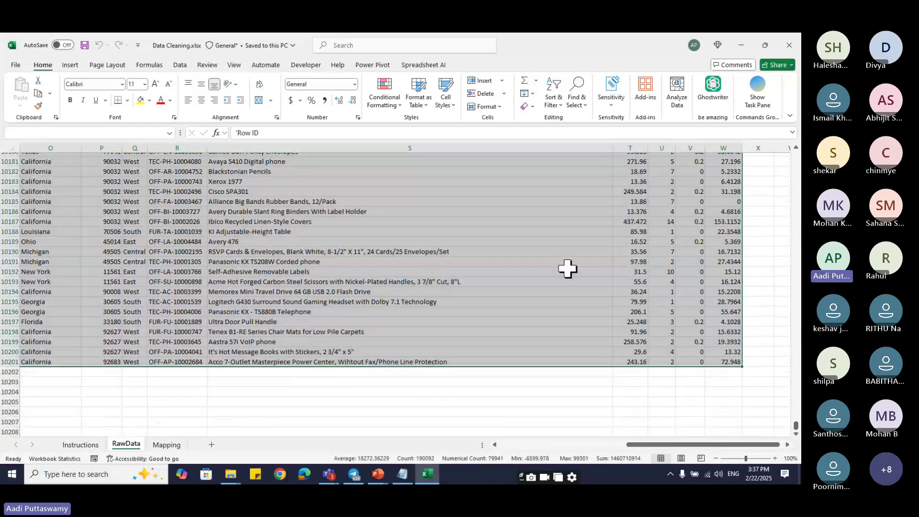
left_click(181, 66)
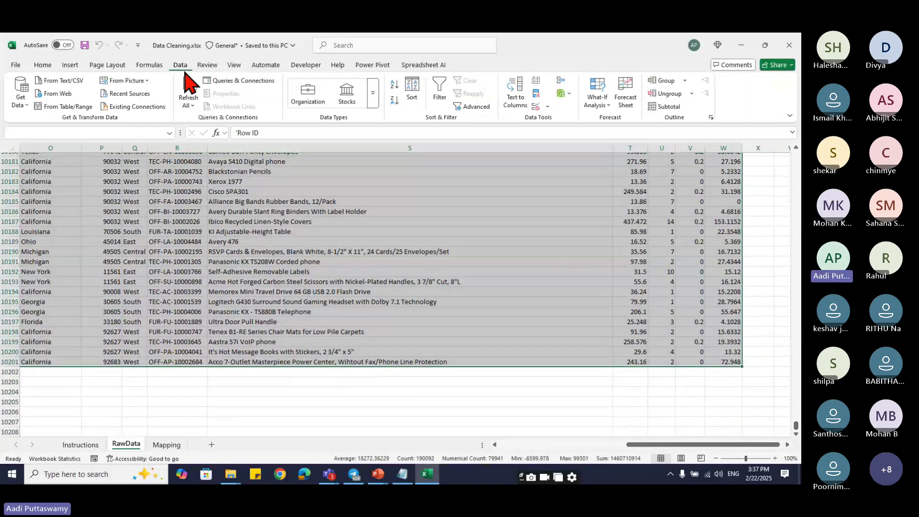
left_click(443, 94)
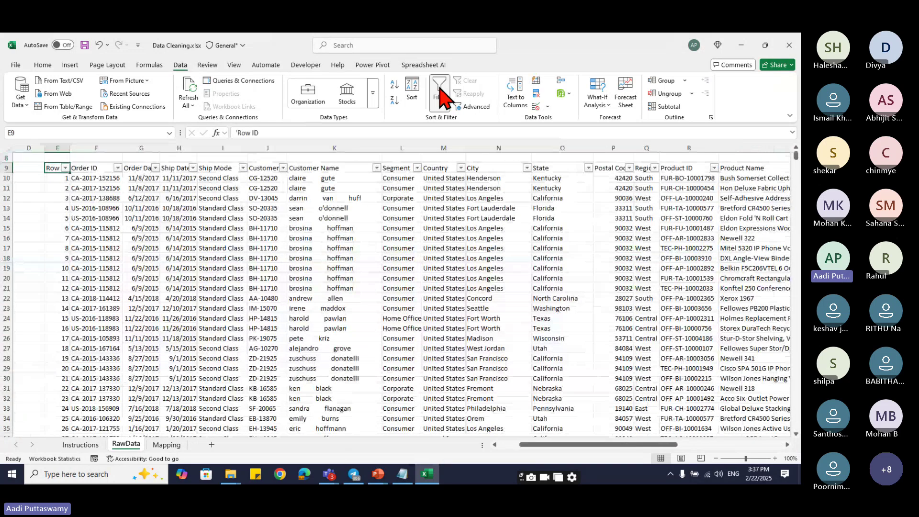
key("Right")
key("alt+Down")
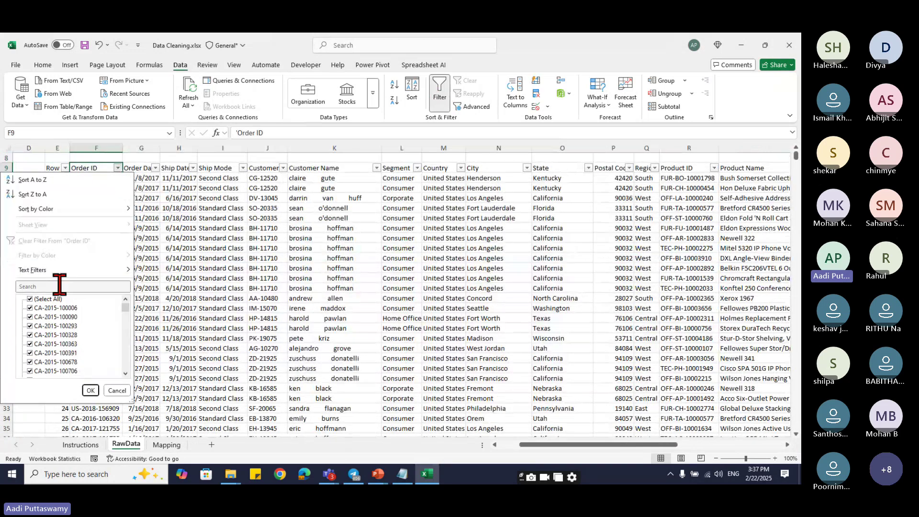
left_click(32, 299)
left_click_drag(126, 309, 128, 348)
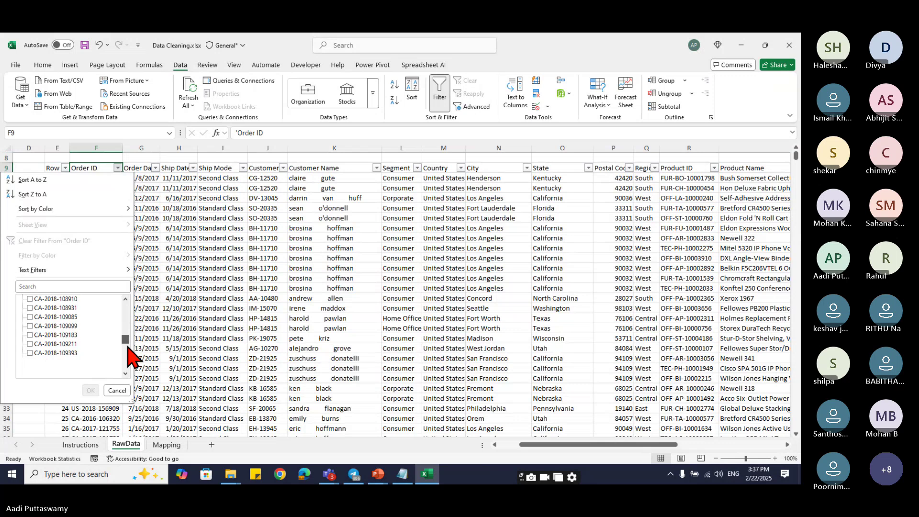
left_click(54, 376)
left_click(90, 389)
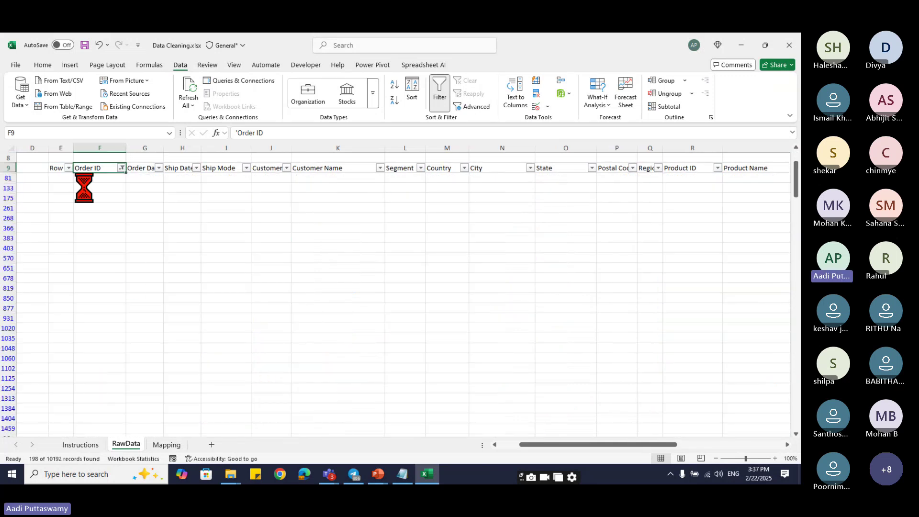
scroll(141, 358, "down", 10)
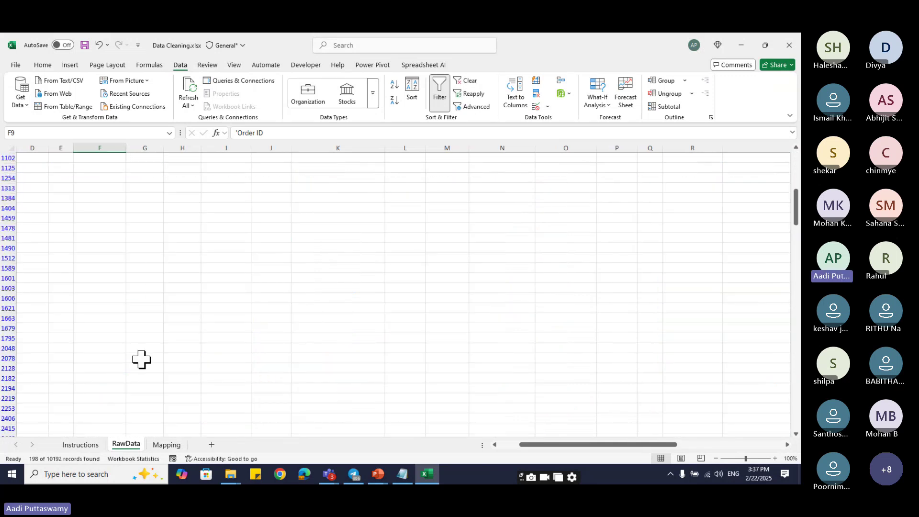
left_click(80, 178)
key("ctrl+Up")
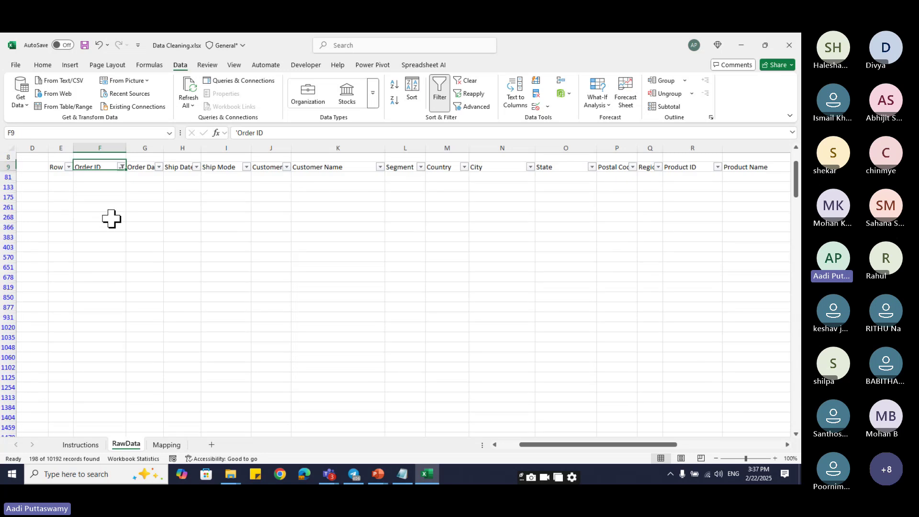
key("Left")
key("ctrl+shift+Down")
key("ctrl+Home")
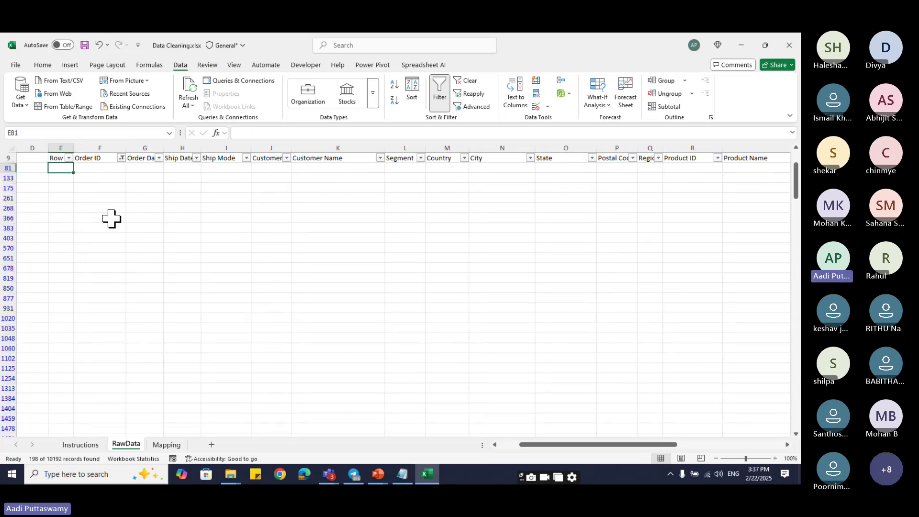
key("alt")
key("ctrl+shift+l")
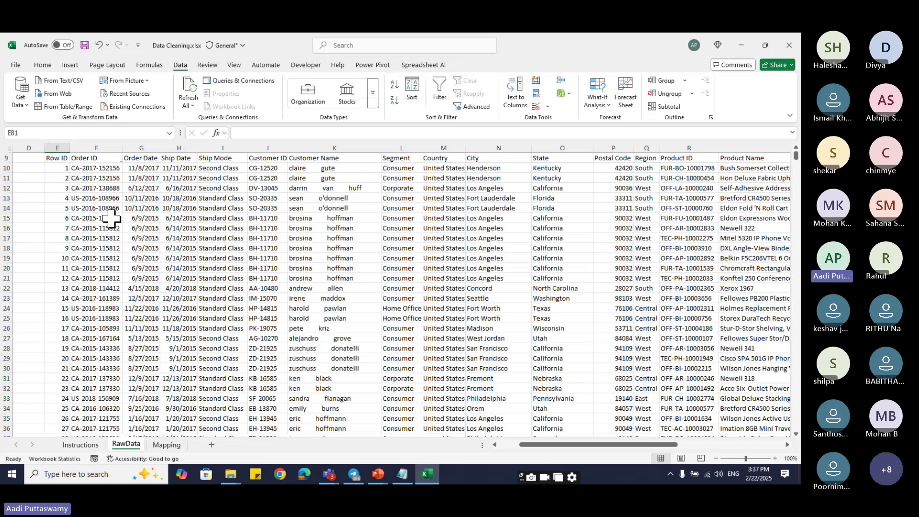
key("Up")
key("Left")
key("Left")
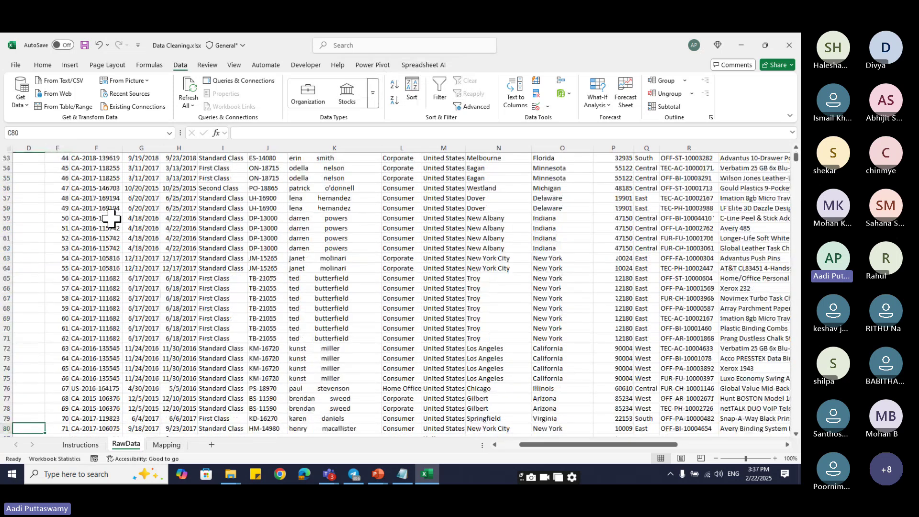
key("Right")
key("Right")
key("ctrl+Up")
key("Up")
key("Up")
key("Up")
key("Up")
key("Up")
key("Up")
key("Up")
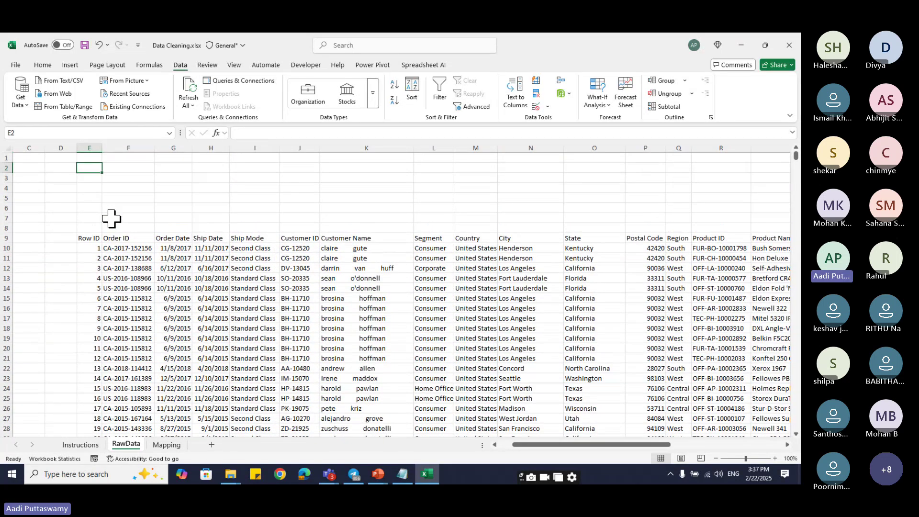
key("ctrl+Down")
key("ctrl+shift+Right")
key("ctrl+shift+Down")
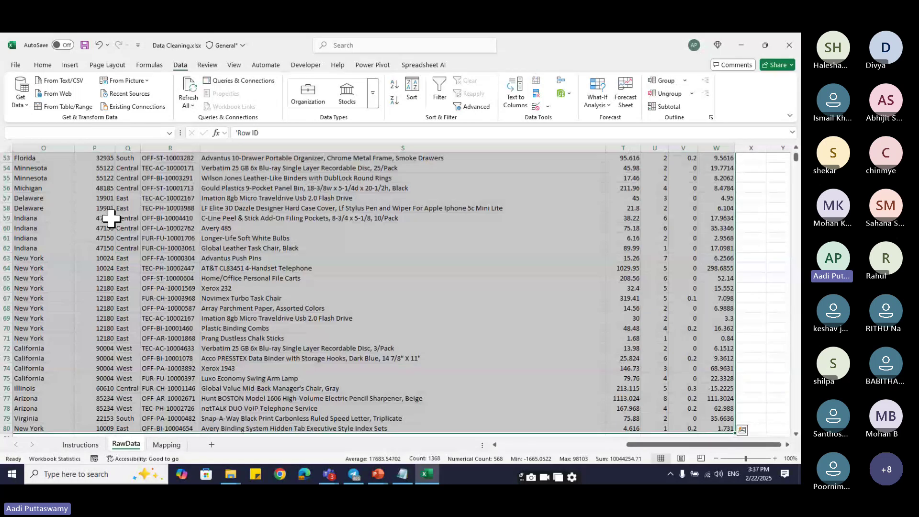
left_click_drag(797, 172, 796, 428)
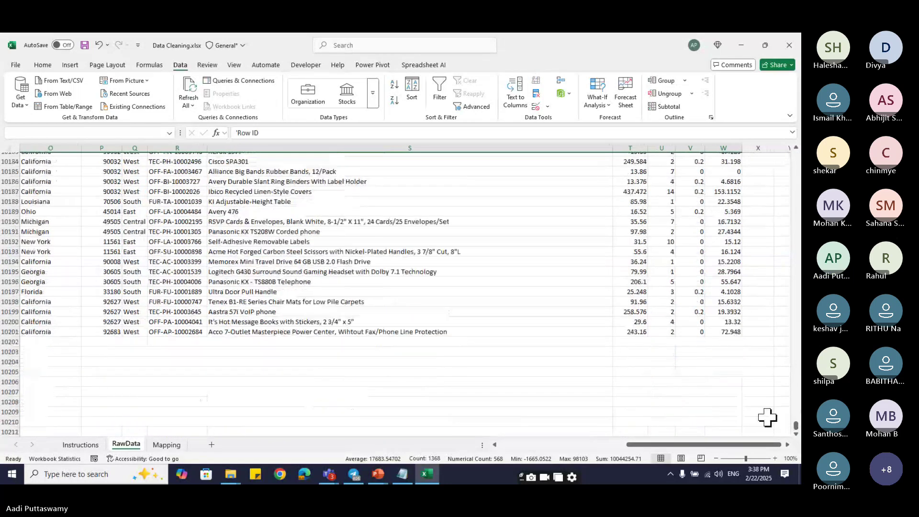
left_click(728, 332, "shift")
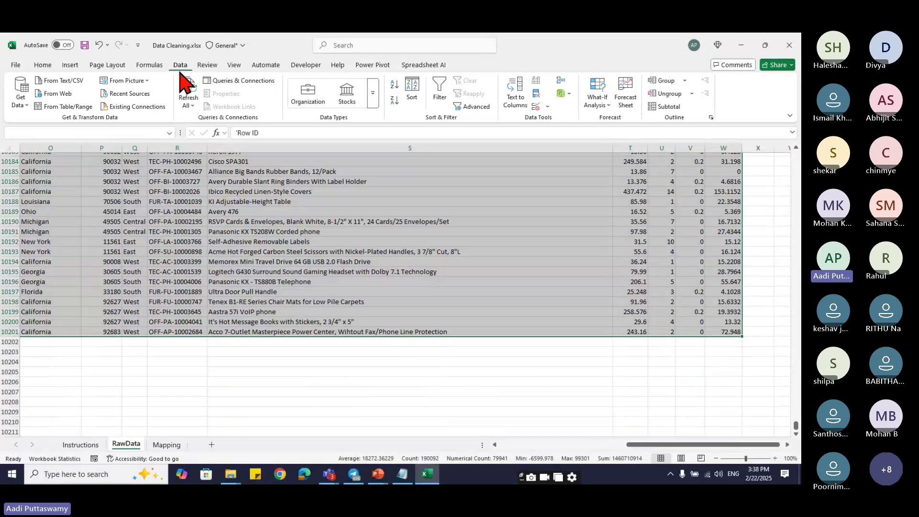
- Load the RawData range into Power Query as Table1 via From Table/Range, keeping headers
left_click(21, 103)
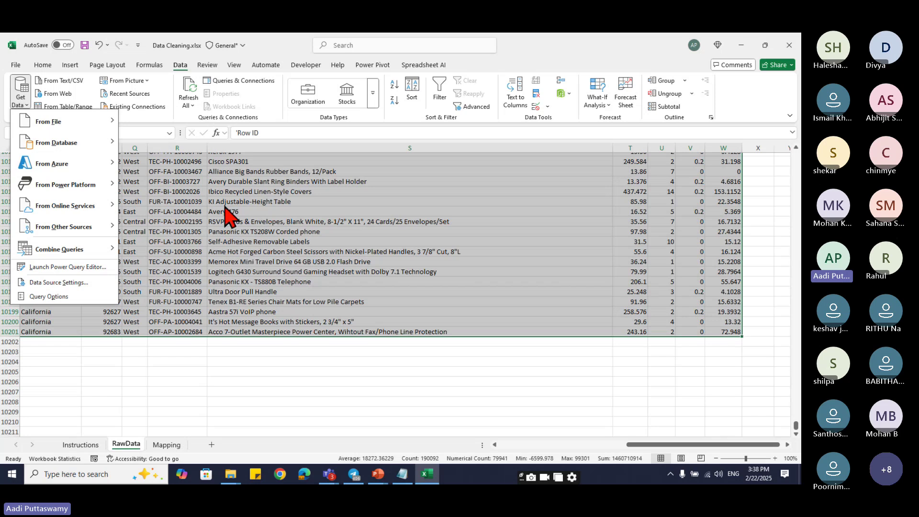
left_click(149, 127)
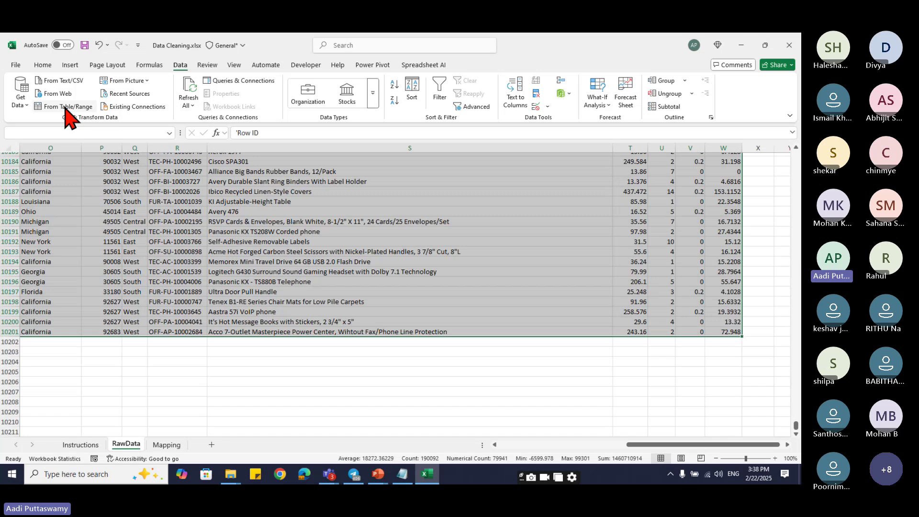
left_click(65, 107)
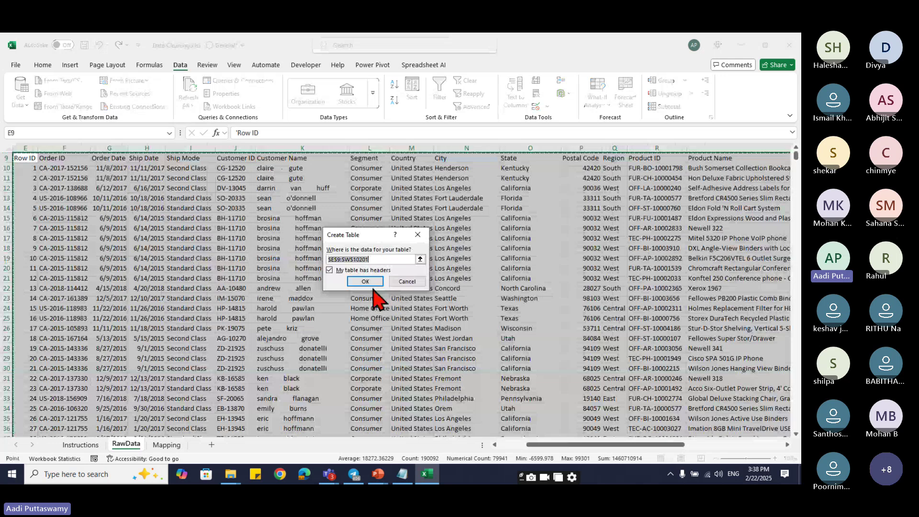
left_click(374, 293)
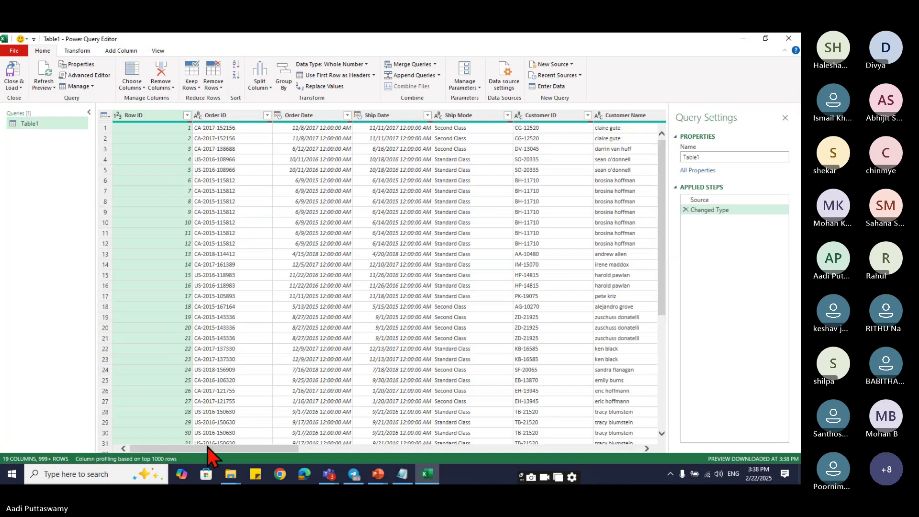
- Inspect a blank null row and the Order Date value in Table1's preview
scroll(256, 334, "down", 17)
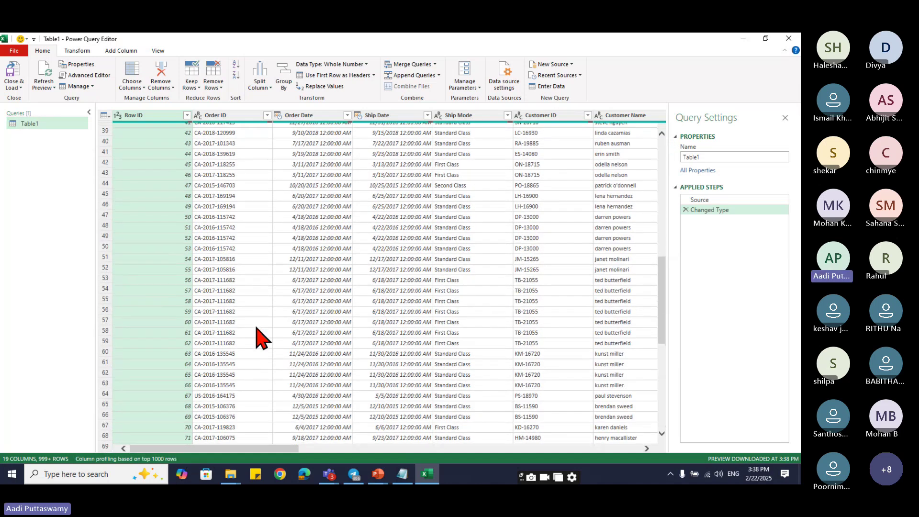
left_click(109, 334)
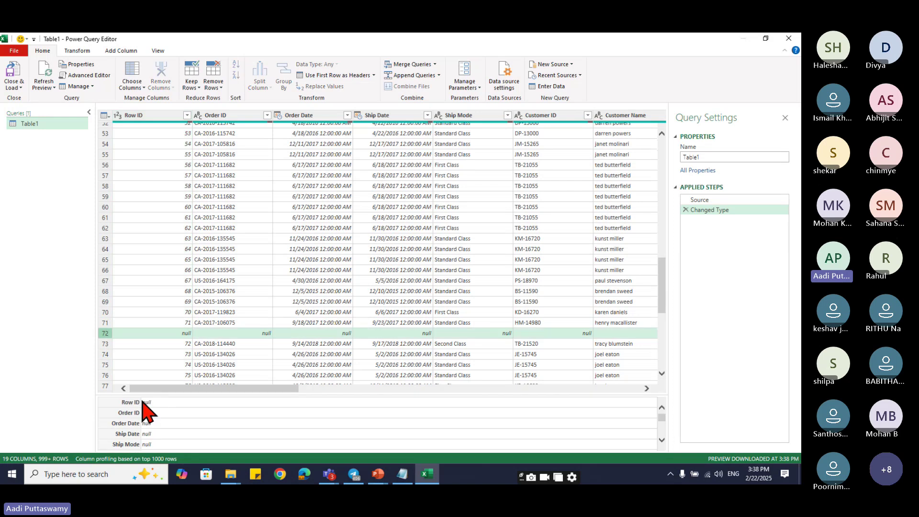
scroll(406, 222, "up", 17)
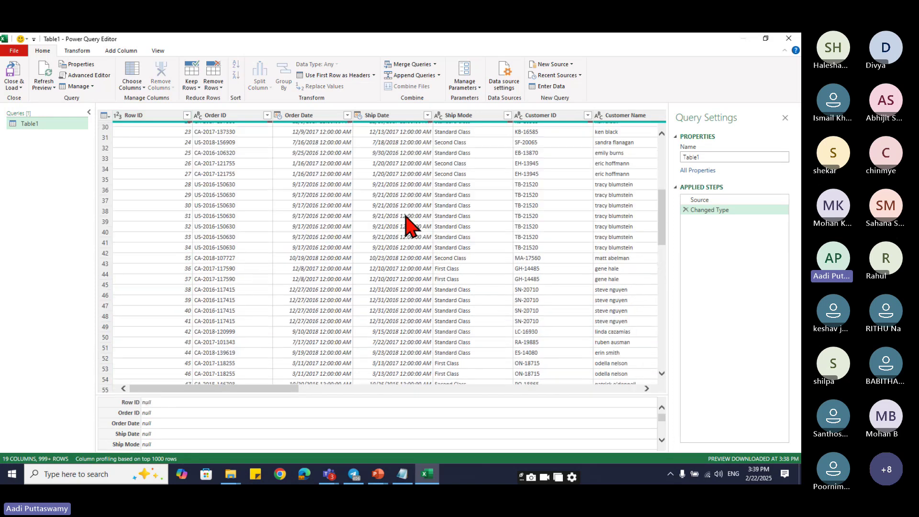
left_click(306, 168)
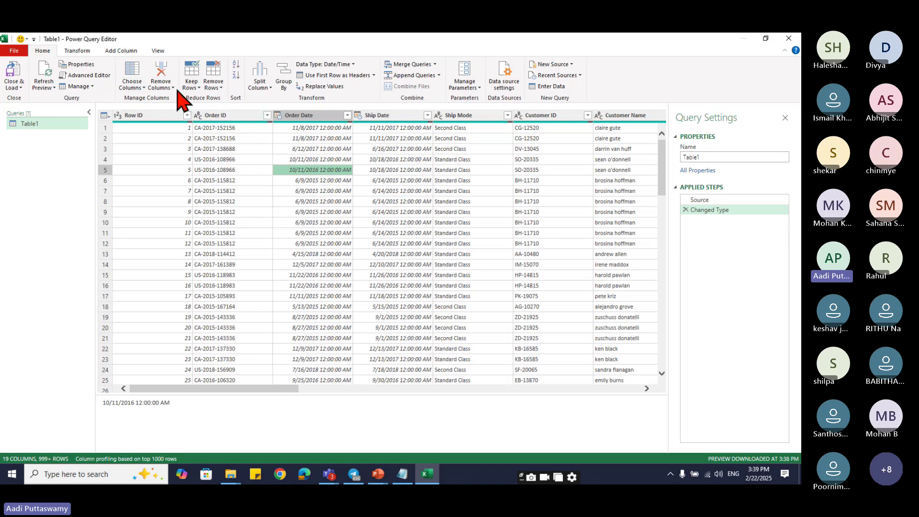
- Apply Remove Blank Rows to Table1 and check the resulting rows
left_click(217, 88)
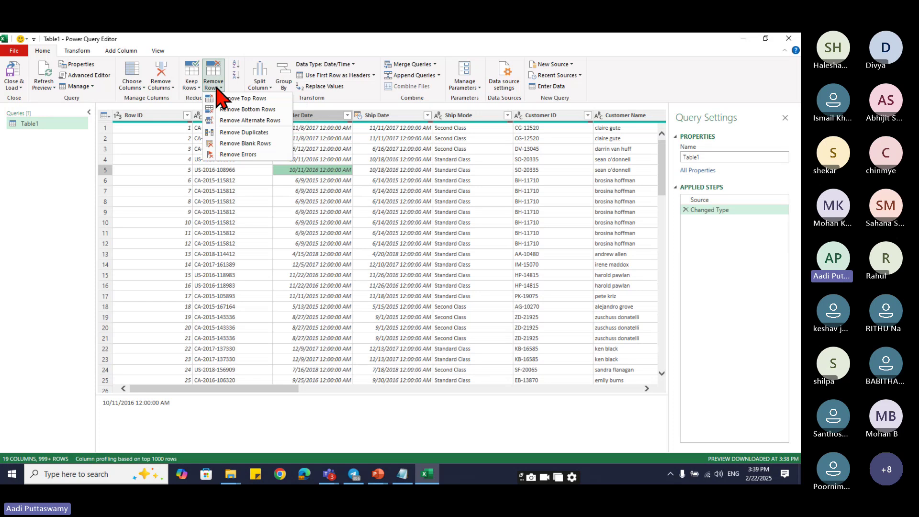
left_click(243, 143)
left_click(247, 189)
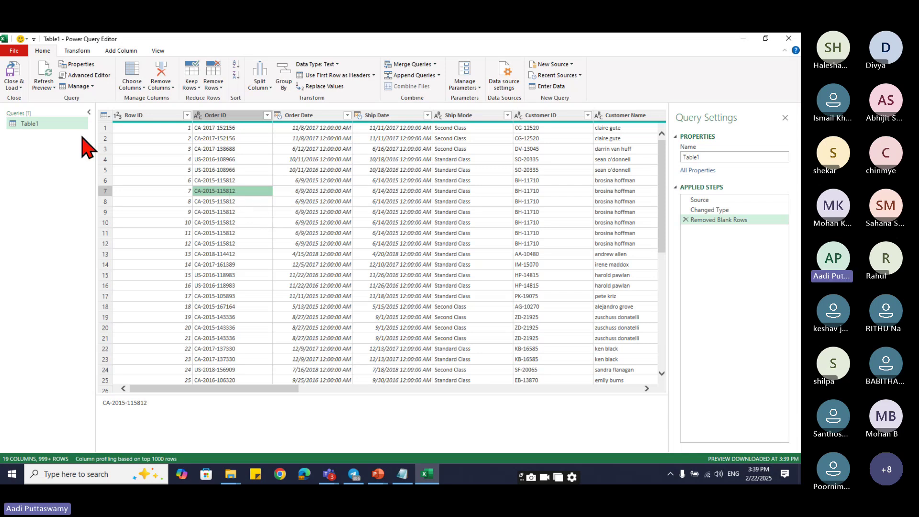
left_click(20, 88)
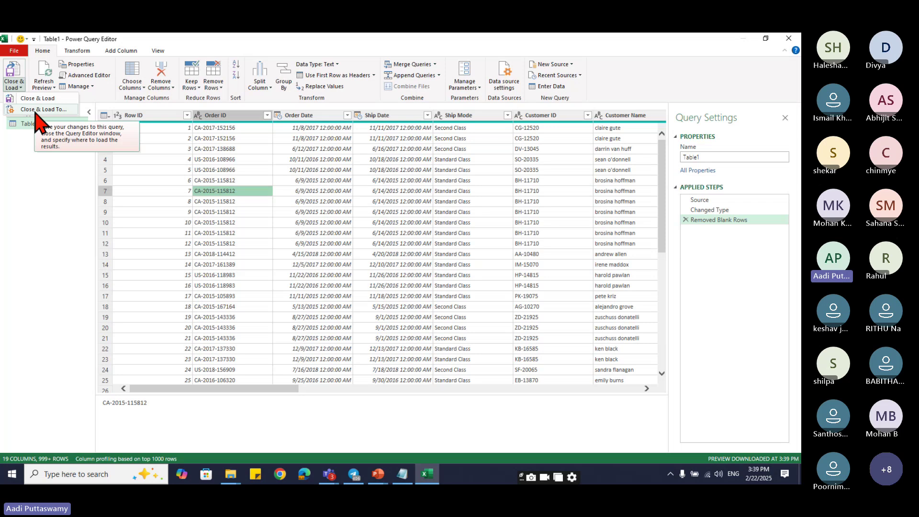
- Load the query as a Table on a new worksheet, Table1
left_click(38, 111)
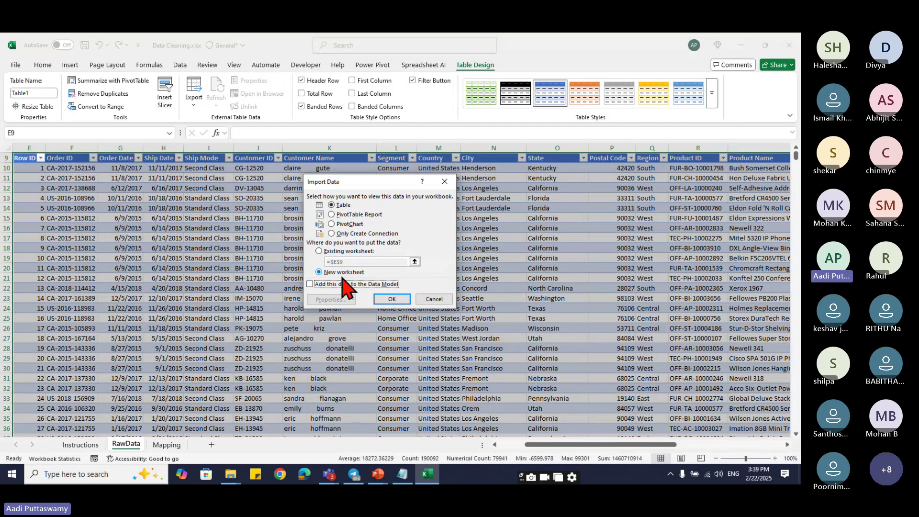
left_click(392, 299)
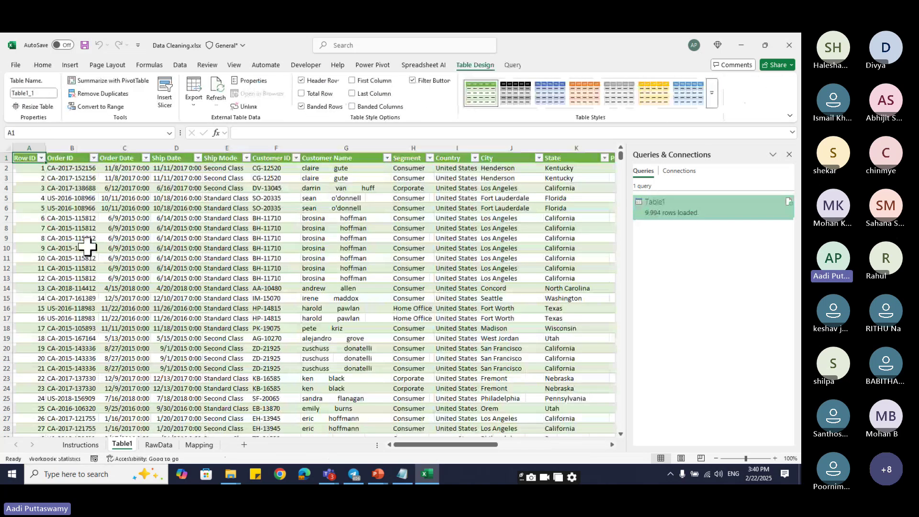
left_click(72, 245)
scroll(117, 317, "down", 16)
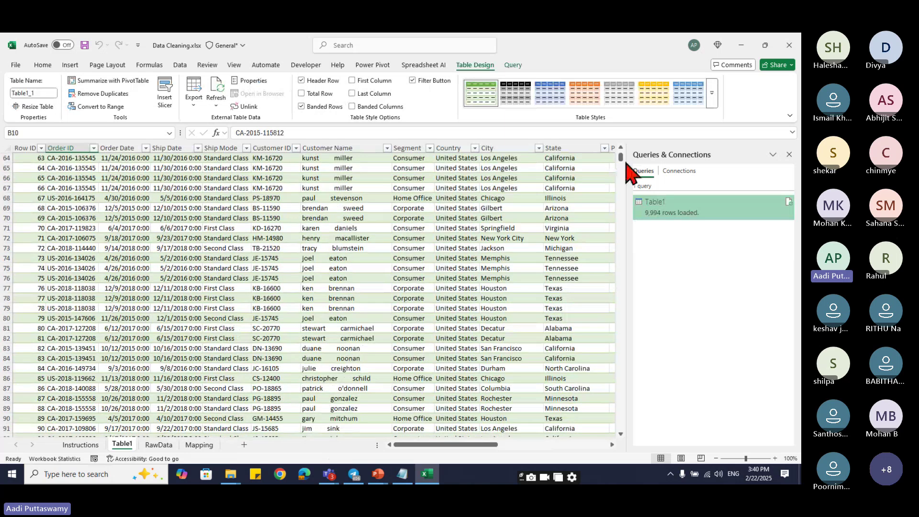
mouse_move(622, 163)
left_mouse_down()
mouse_move(619, 430)
mouse_move(621, 152)
left_mouse_up()
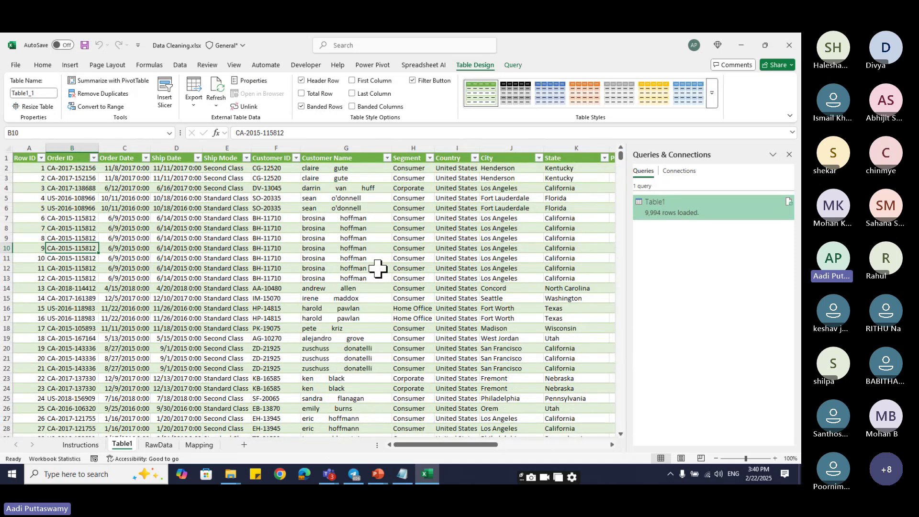
- Review the RawData sheet's records, then minimize Excel to reveal the data folder
left_click(158, 444)
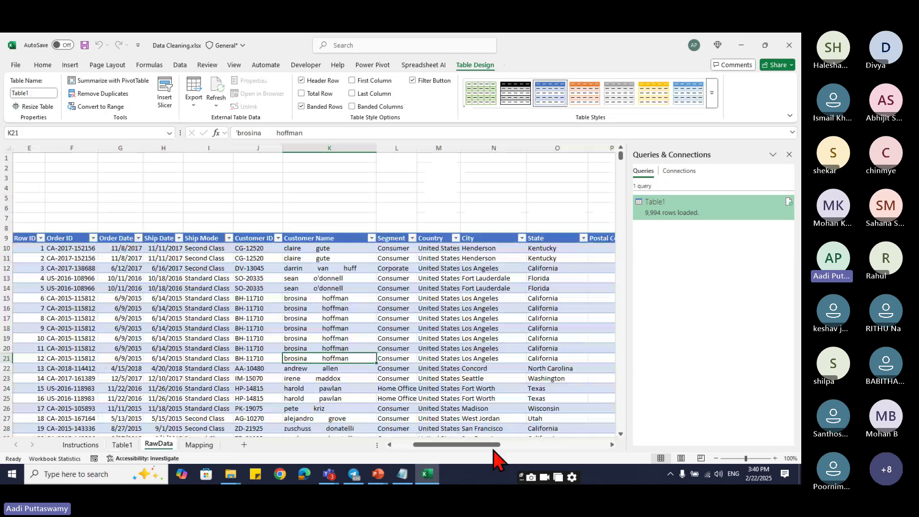
left_click_drag(493, 447, 352, 379)
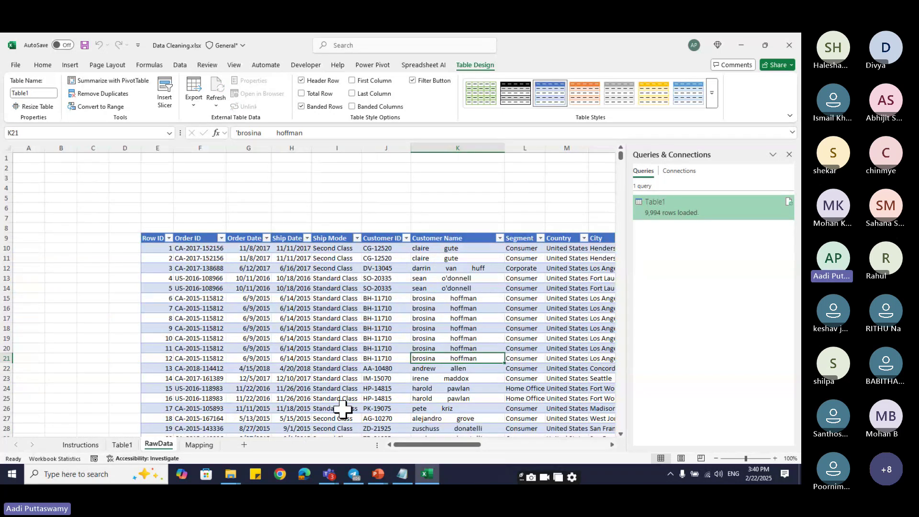
left_click(380, 346)
left_click(332, 288)
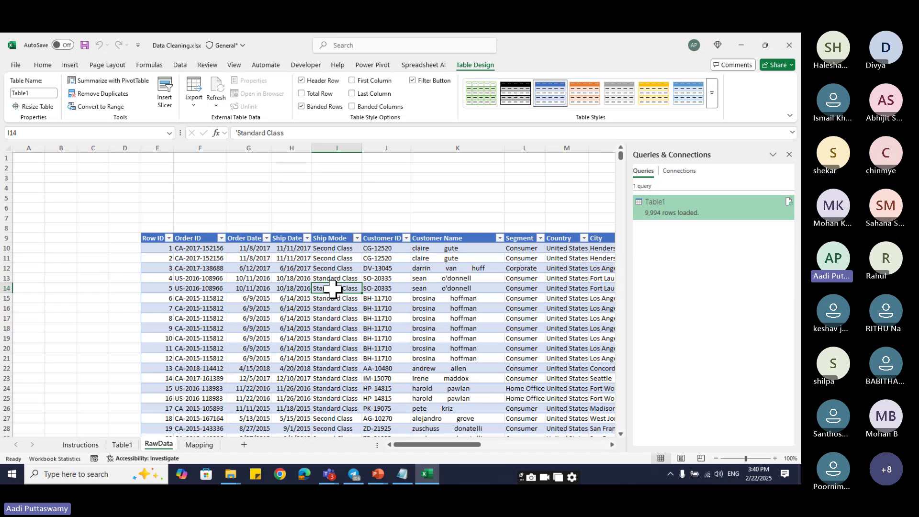
left_click(741, 45)
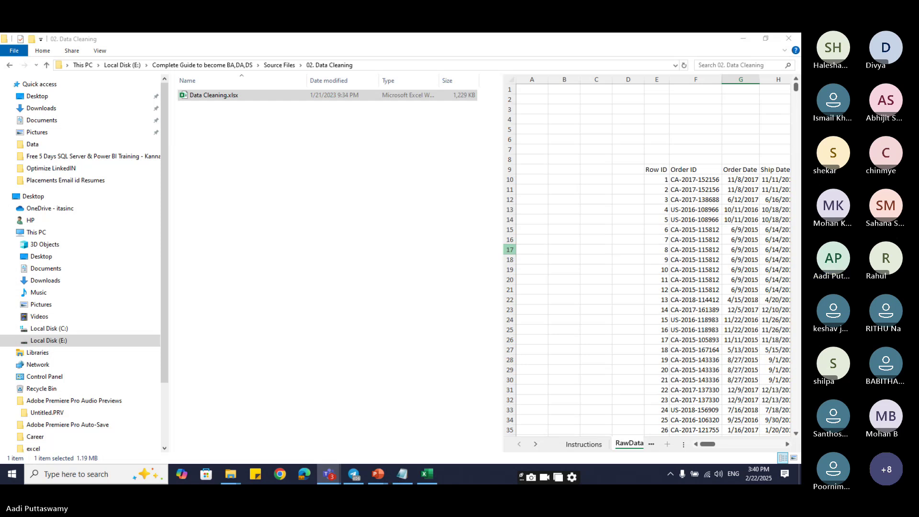
left_click(740, 199)
key("alt+Tab")
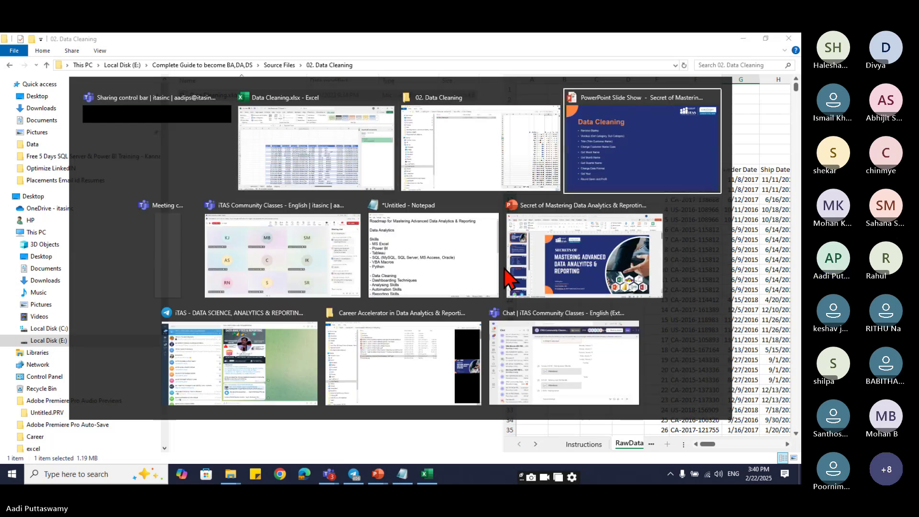
key("Escape")
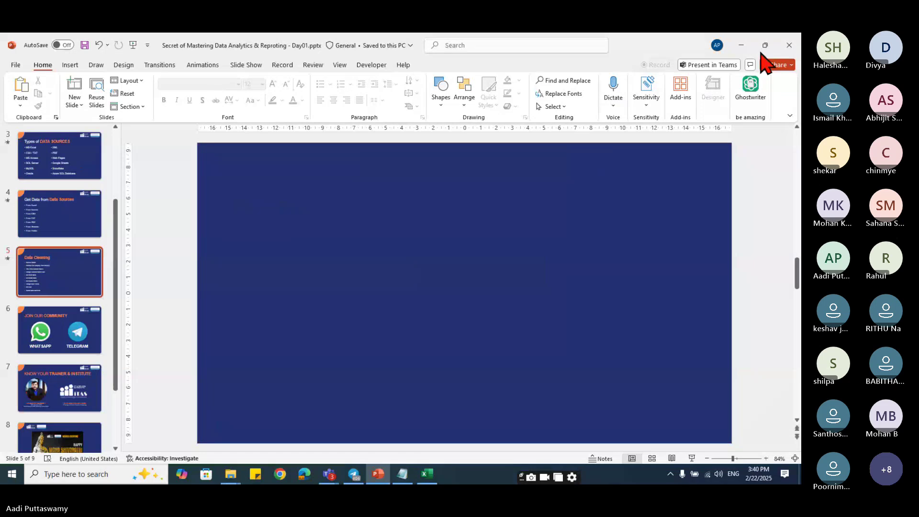
key("alt+Tab")
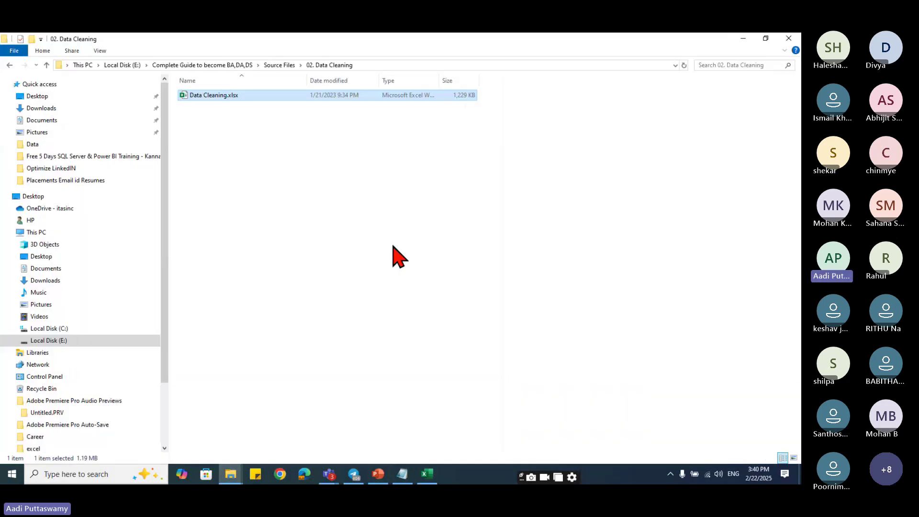
- Bring the Excel workbook back to the front, glancing at the Data Cleaning slide
left_click(435, 475)
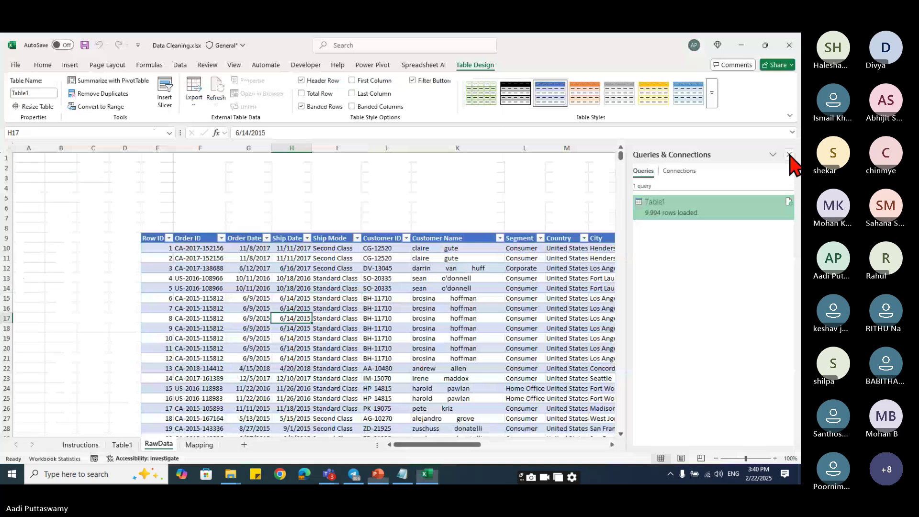
left_click(263, 300)
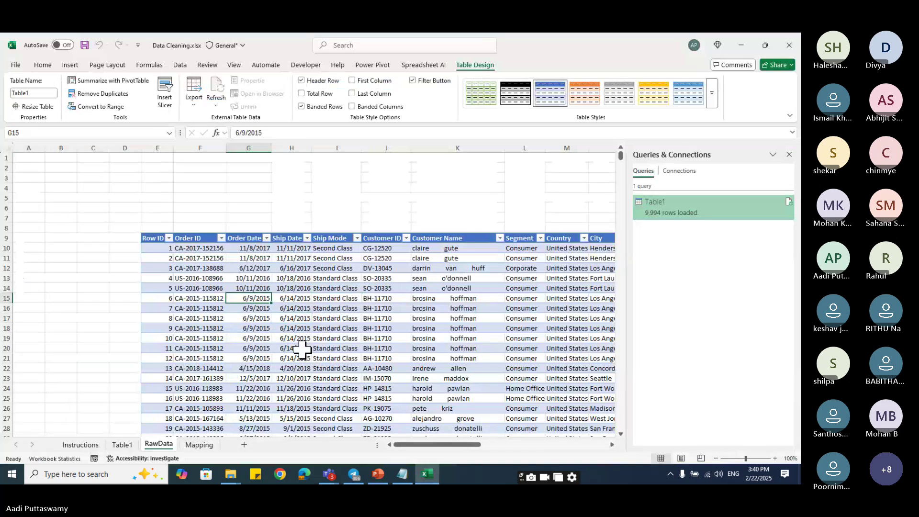
key("alt+Tab")
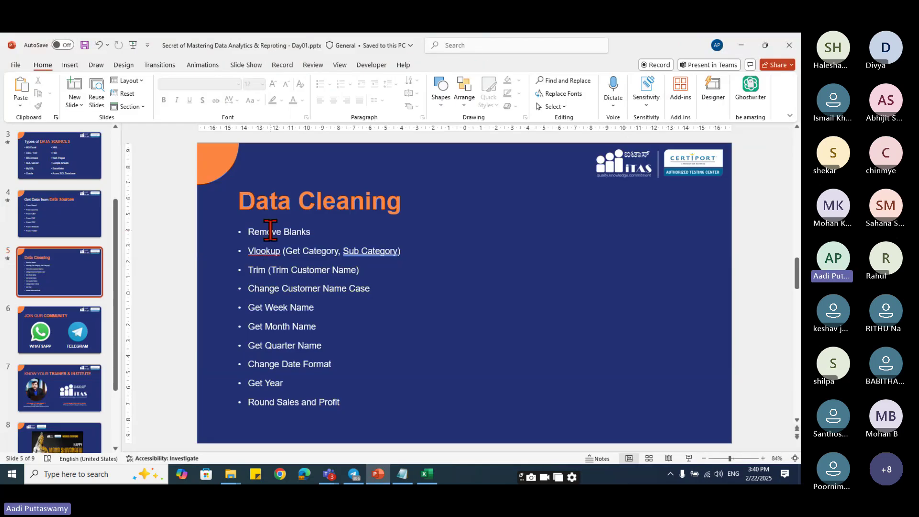
key("alt+Tab")
left_click(445, 187)
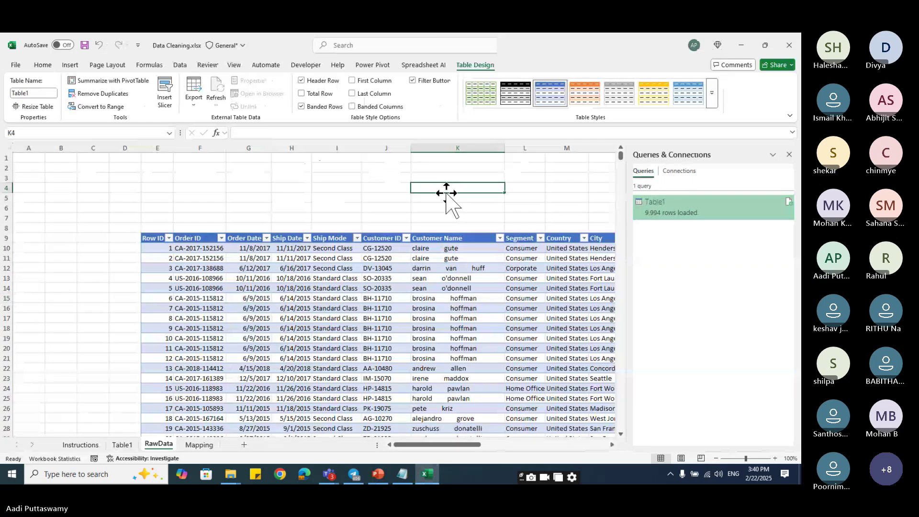
- Close the Queries & Connections pane and switch to the Teams meeting
left_click(789, 155)
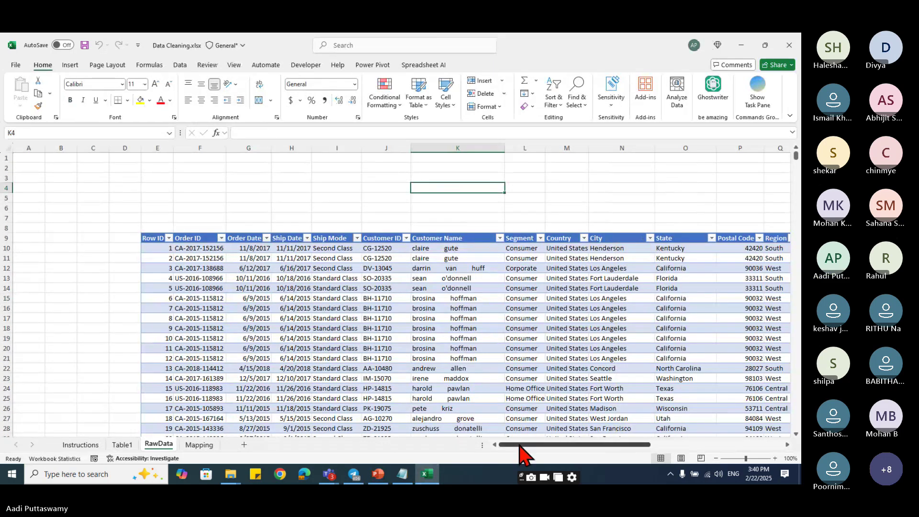
left_click_drag(523, 445, 544, 448)
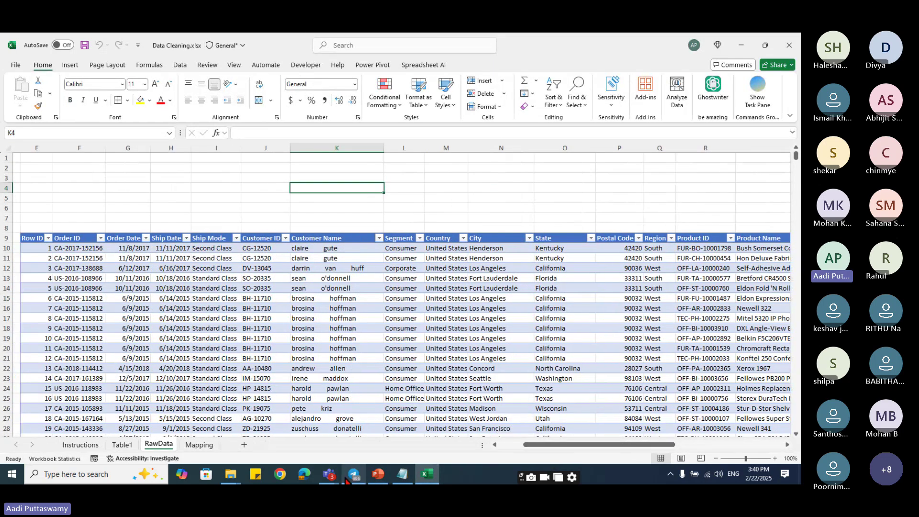
left_click(328, 473)
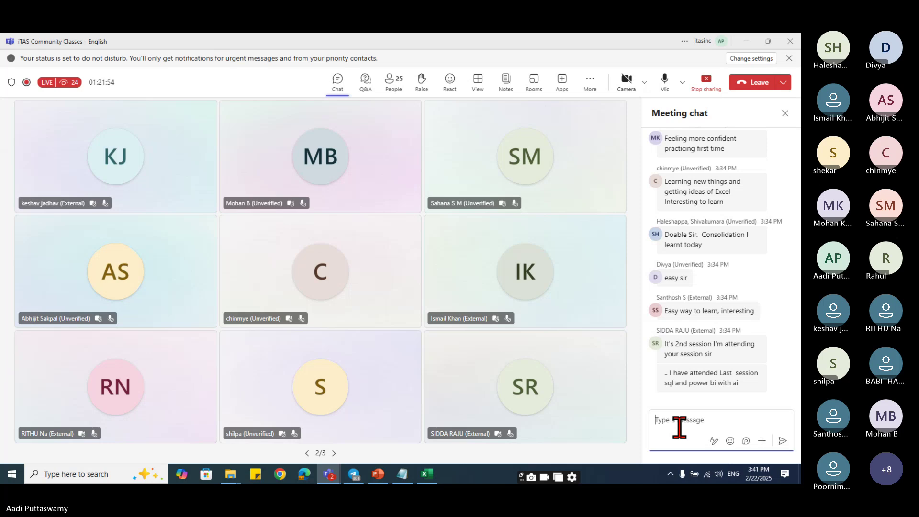
- Reopen the Teams meeting chat to read participants' replies, then minimize Teams back to Excel
left_click(746, 42)
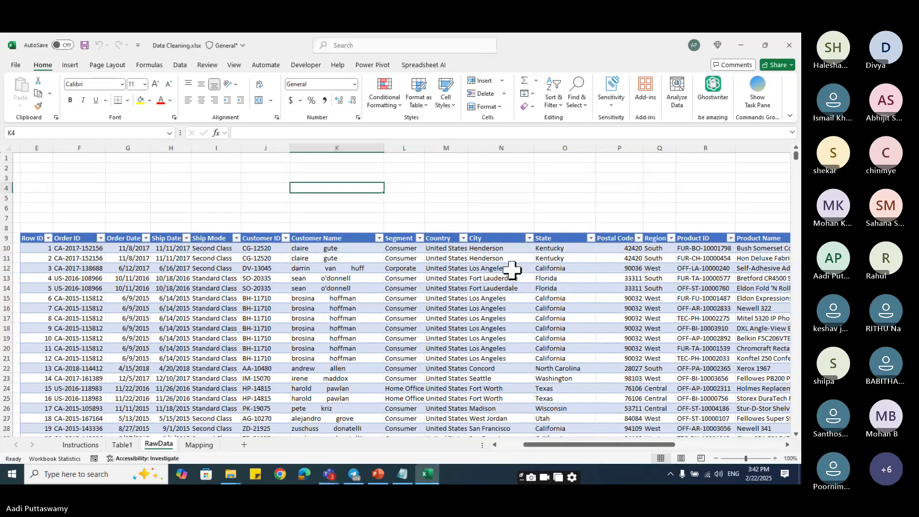
left_click(328, 473)
left_click(310, 445)
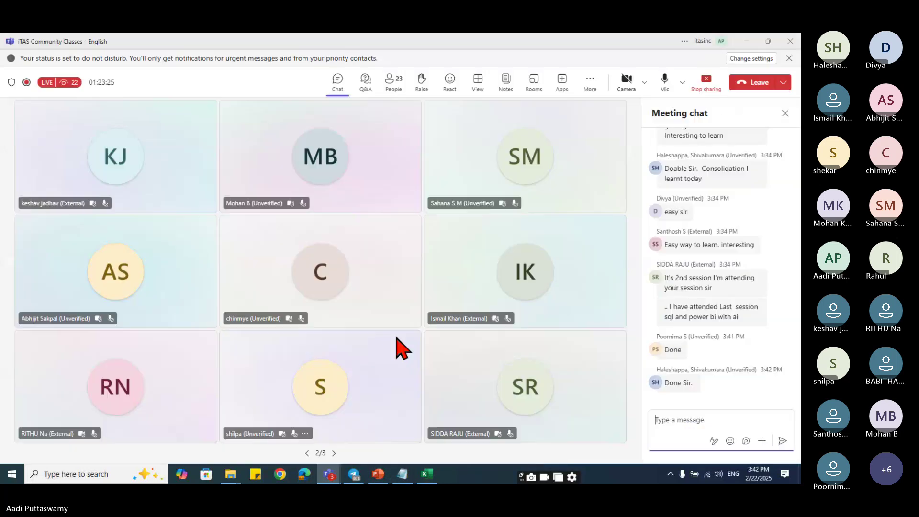
left_click(692, 430)
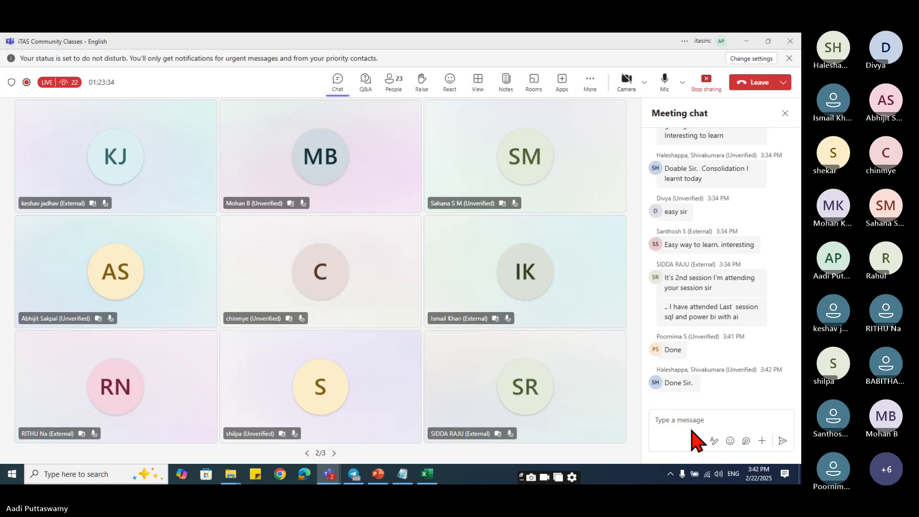
mouse_move(666, 256)
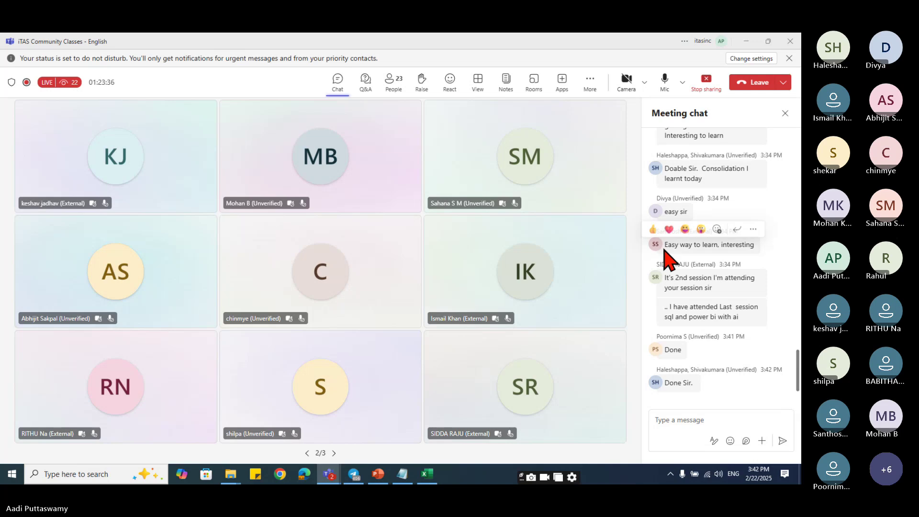
left_click(690, 423)
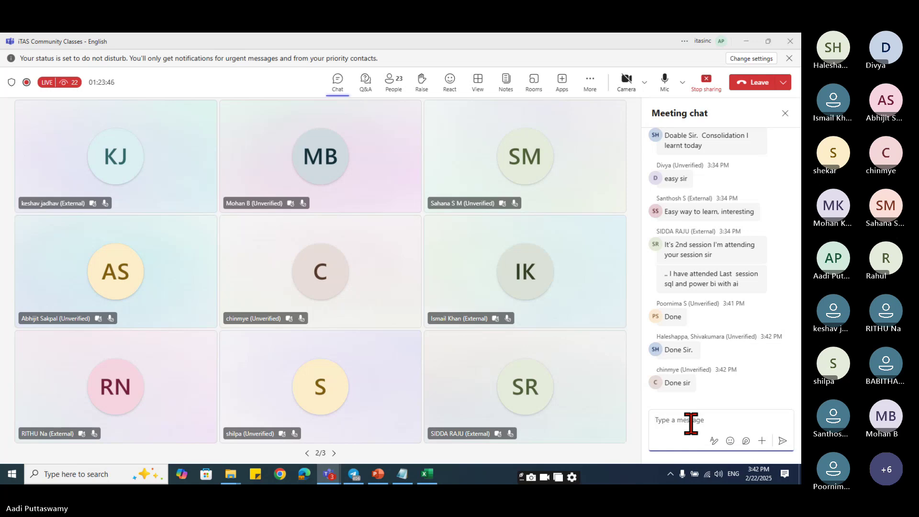
left_click(747, 42)
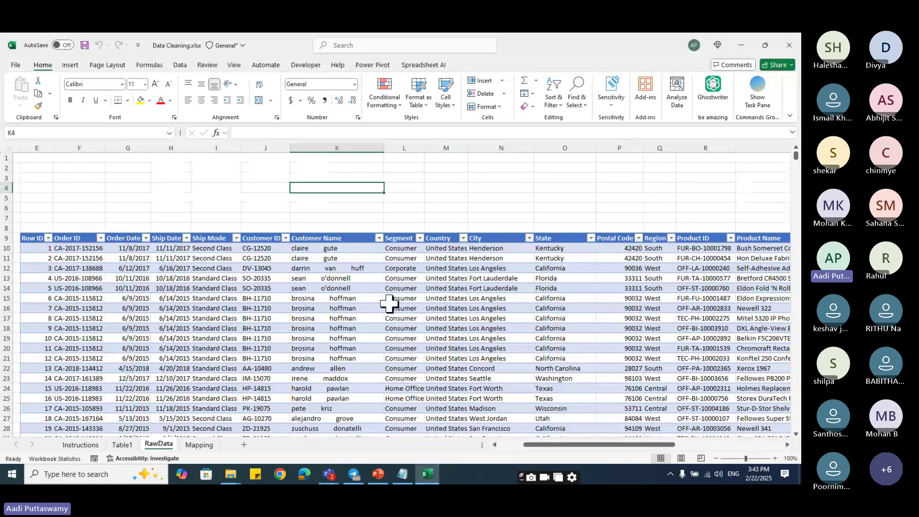
- Bring the Excel workbook in front of the slides and glance at the Mapping sheet
left_click(378, 474)
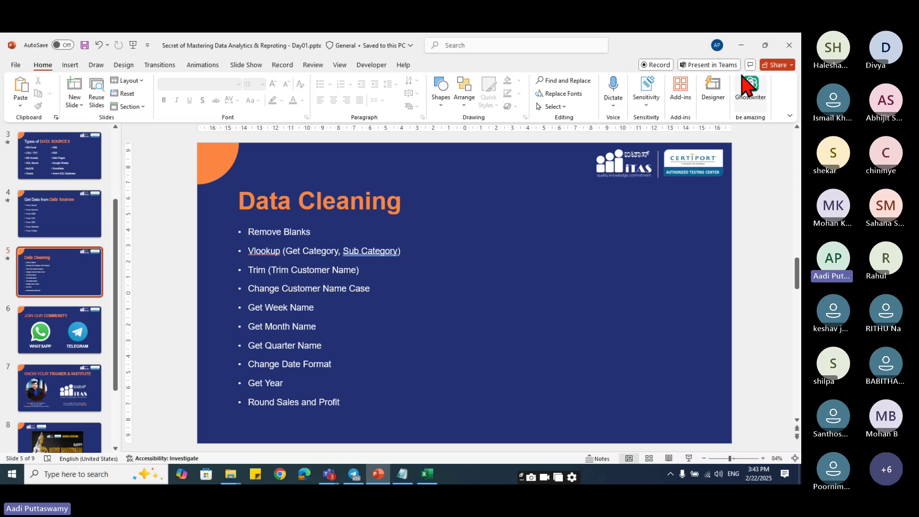
left_click(741, 46)
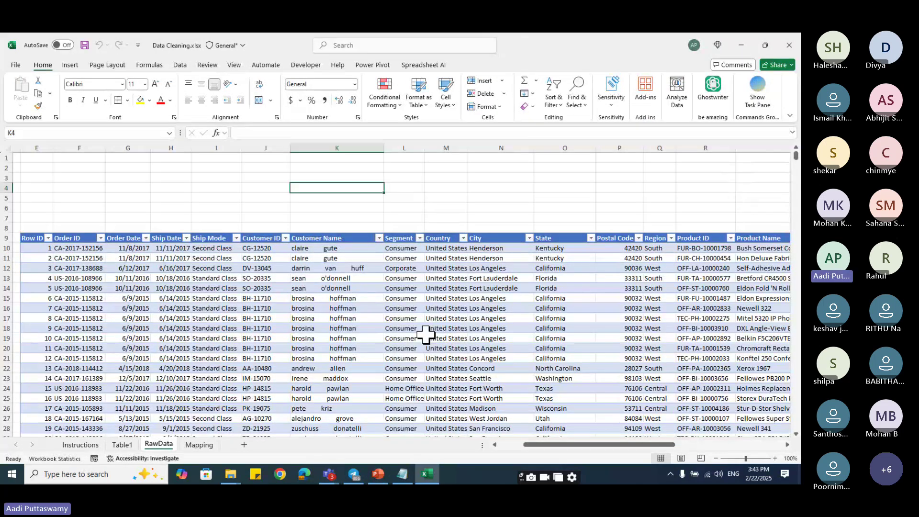
scroll(426, 337, "down", 2)
scroll(426, 337, "down", 6)
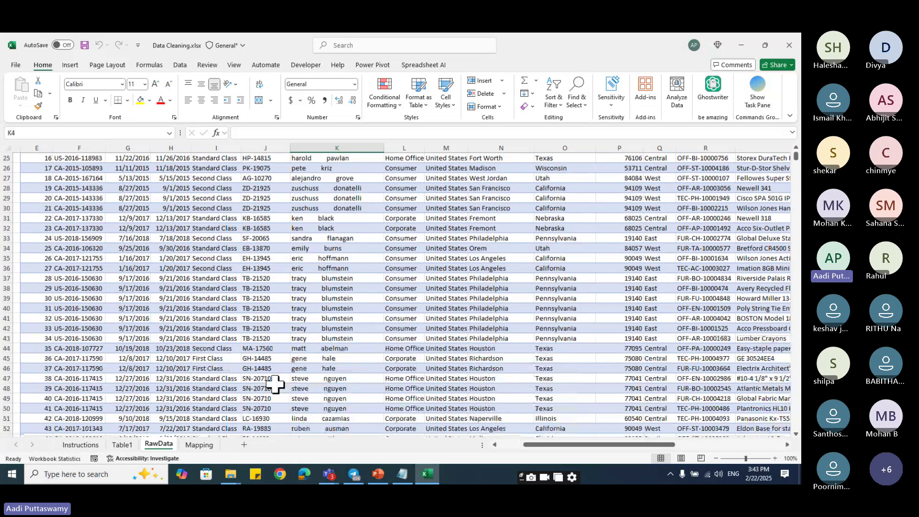
left_click(197, 444)
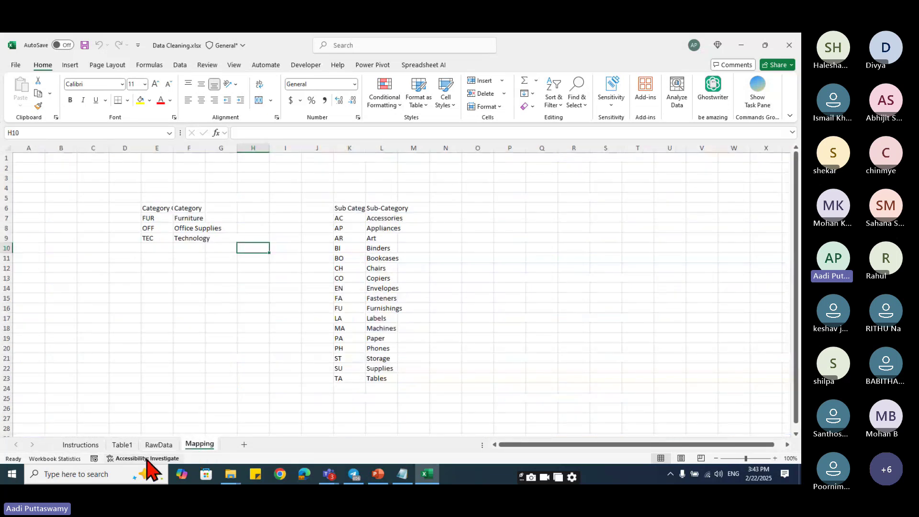
scroll(404, 276, "up", 8)
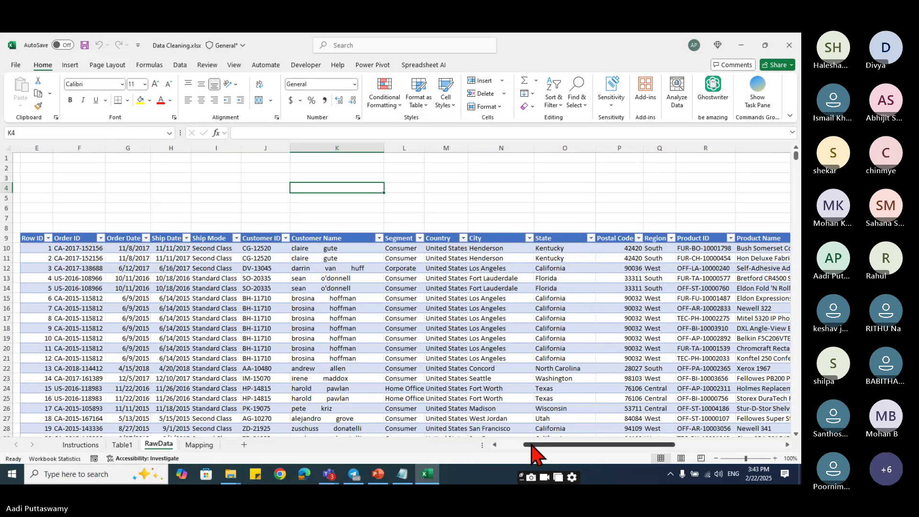
mouse_move(533, 445)
left_mouse_down()
mouse_move(659, 445)
mouse_move(521, 451)
left_mouse_up()
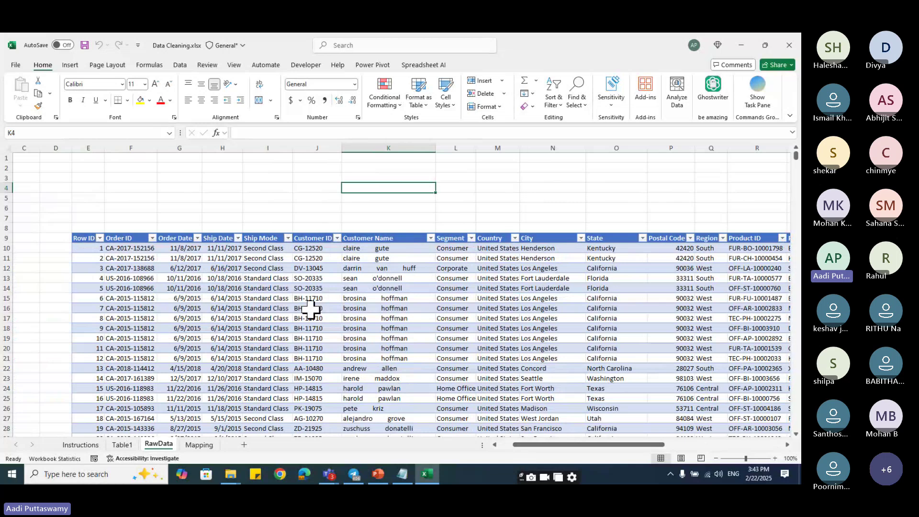
- Narrow the Product Name column so Sales through Profit fit in view
left_click(184, 258)
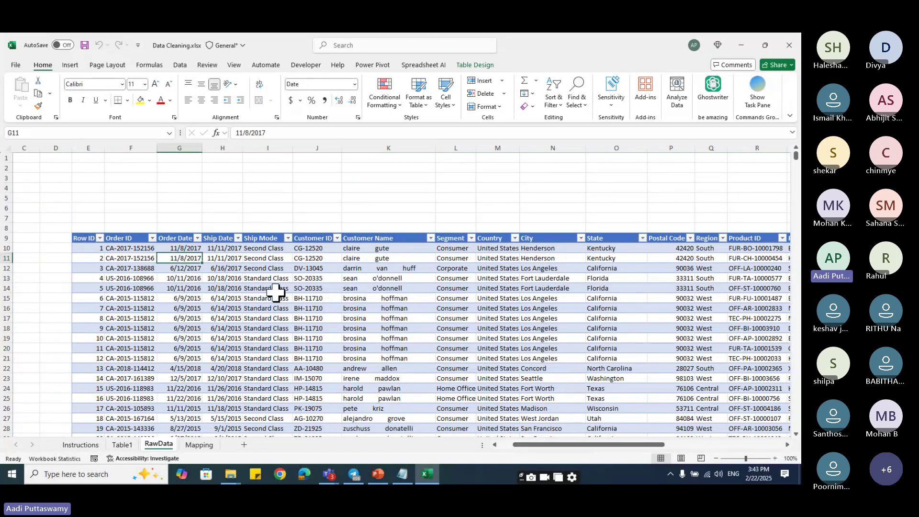
key("Up")
key("Right")
key("Right")
key("Right")
key("Right")
key("Right")
key("Right")
key("Right")
key("Right")
key("Right")
key("Right")
key("Right")
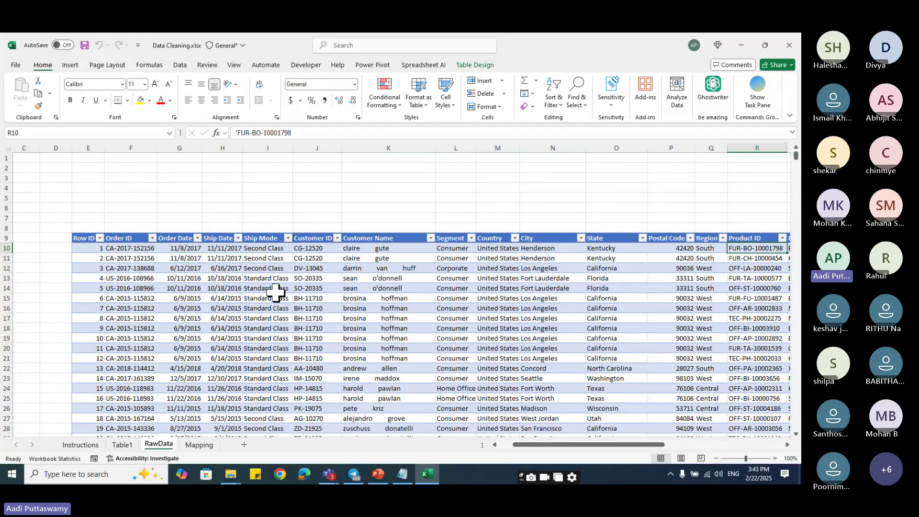
key("Right")
key("Right")
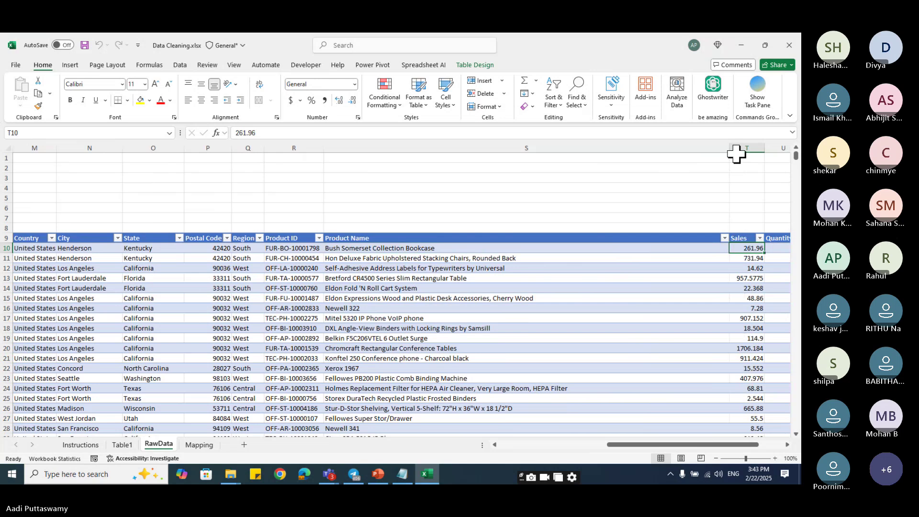
left_click_drag(729, 149, 461, 251)
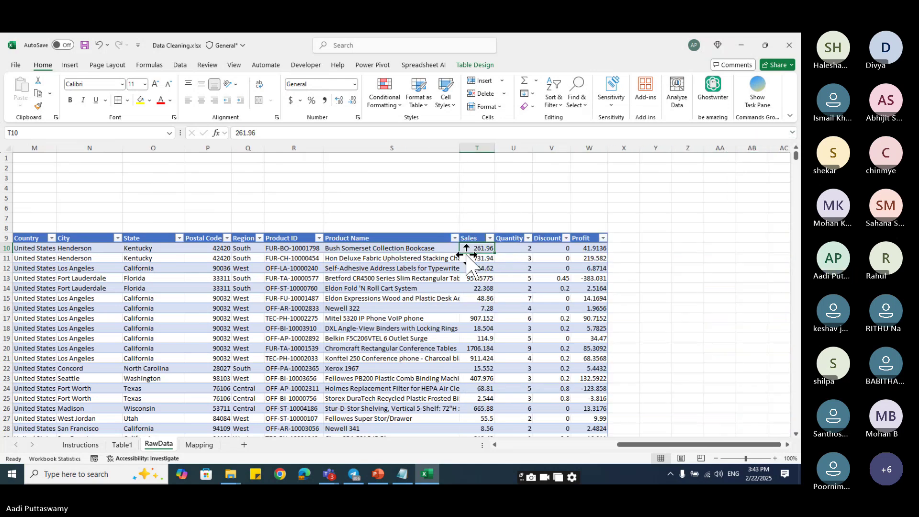
- Look over Table1, then check the first Product ID FUR-BO-10001798 on RawData
left_click(122, 445)
left_click_drag(533, 446, 637, 454)
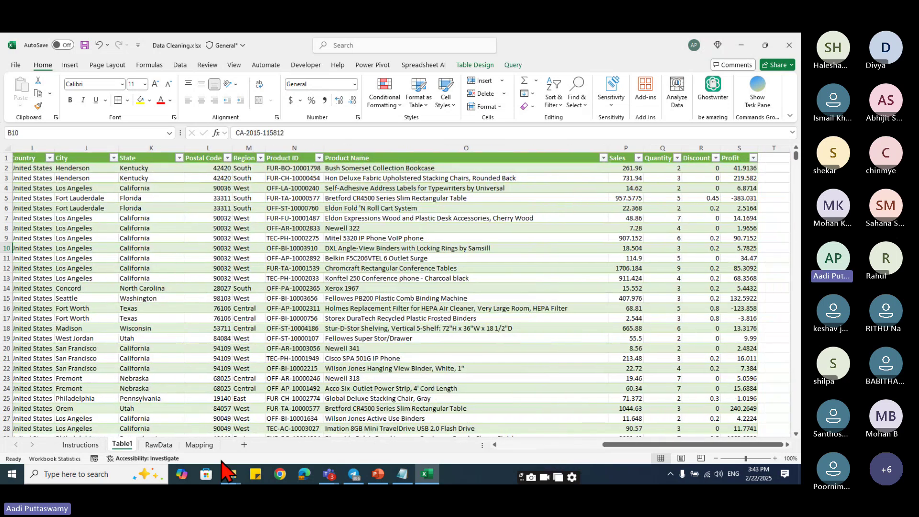
left_click(167, 446)
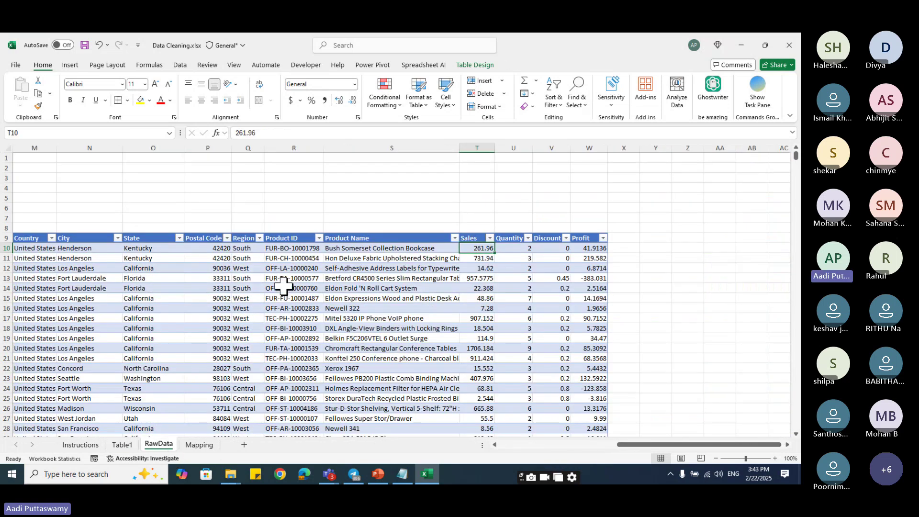
left_click(293, 148)
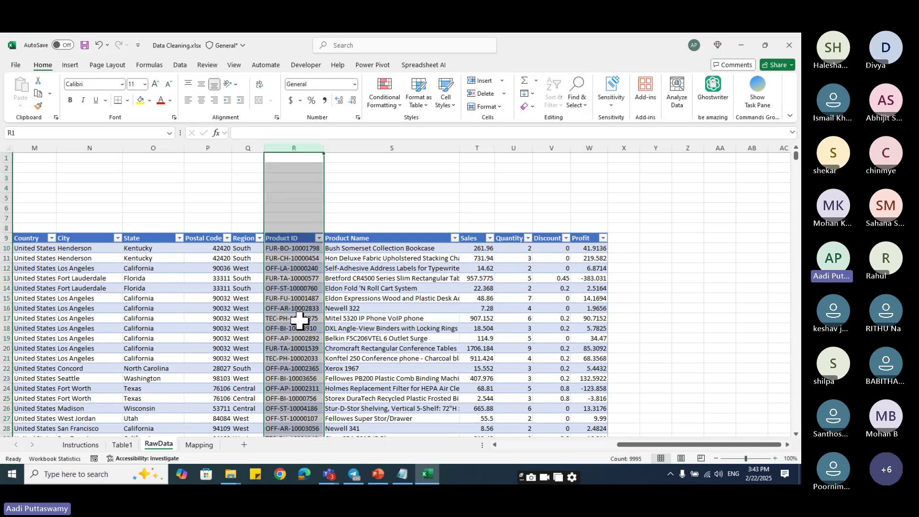
left_click(299, 276)
key("Up")
key("Up")
key("Up")
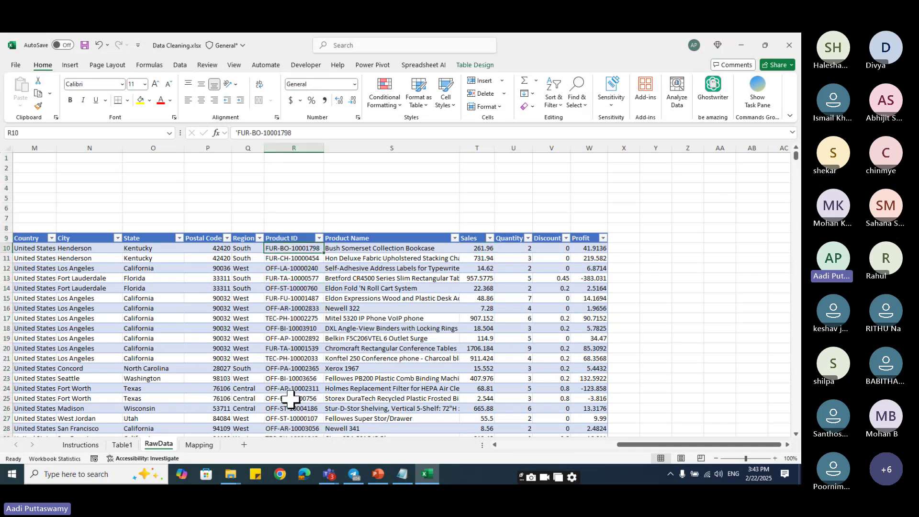
- Compare Product ID codes with the Mapping sheet's FUR/Furniture and AC entries
left_click(201, 445)
left_click(153, 218)
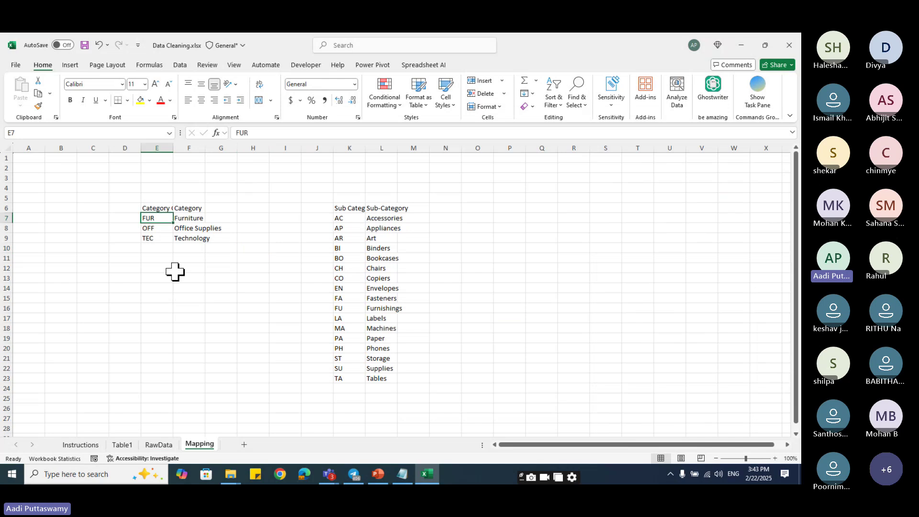
left_click(191, 217)
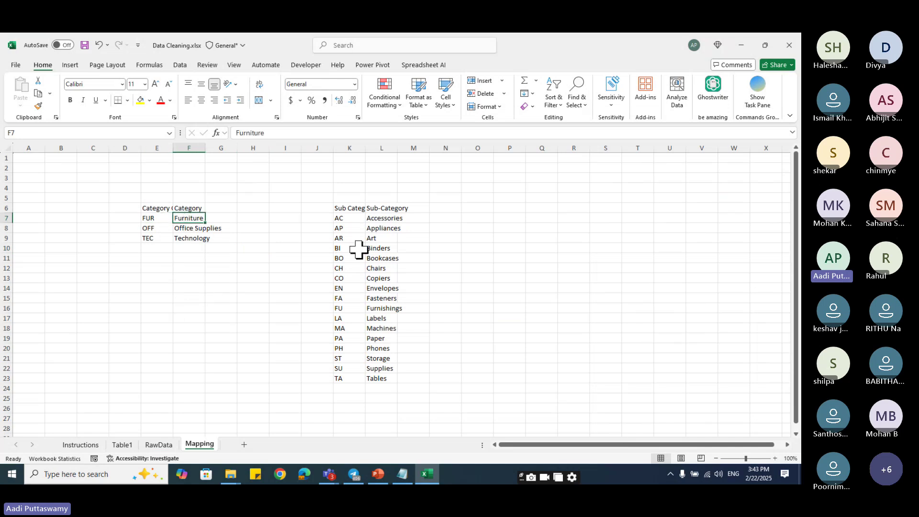
left_click(353, 220)
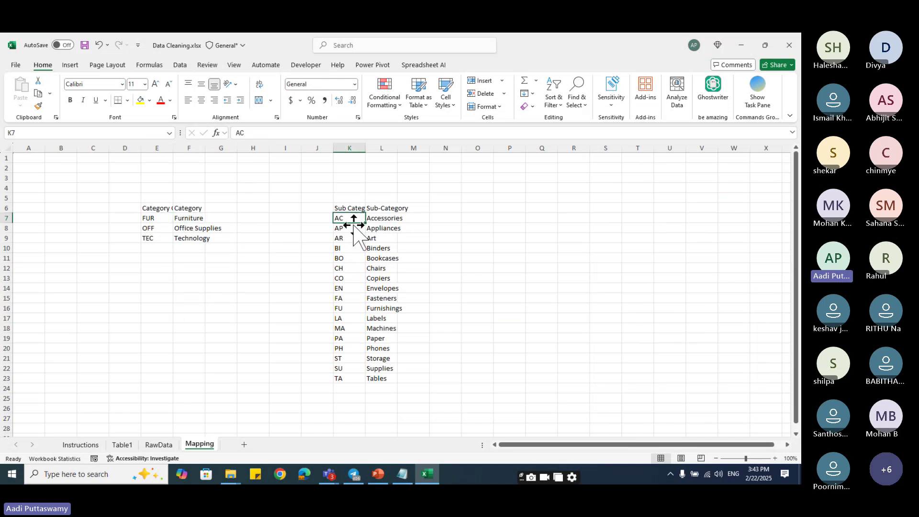
left_click(159, 444)
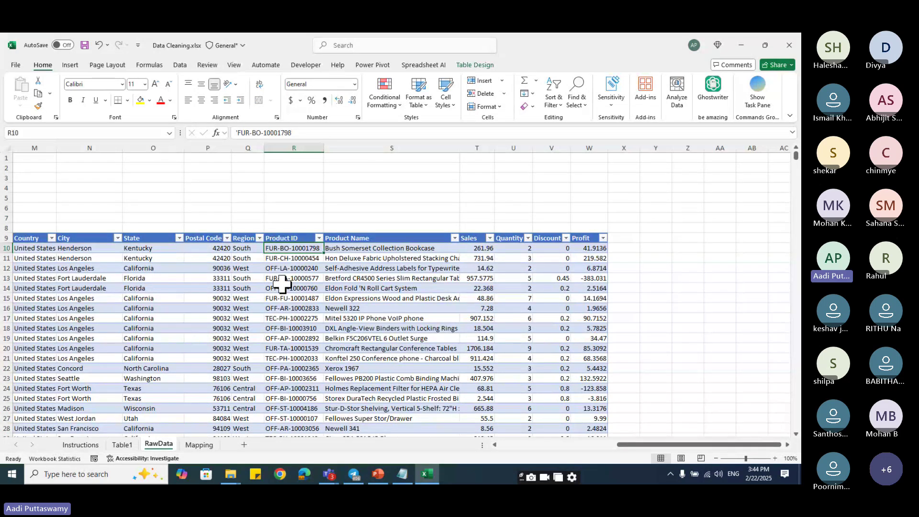
- Widen column X and enter headings Category in X9 and Sub-Category in Y9
left_click(644, 238)
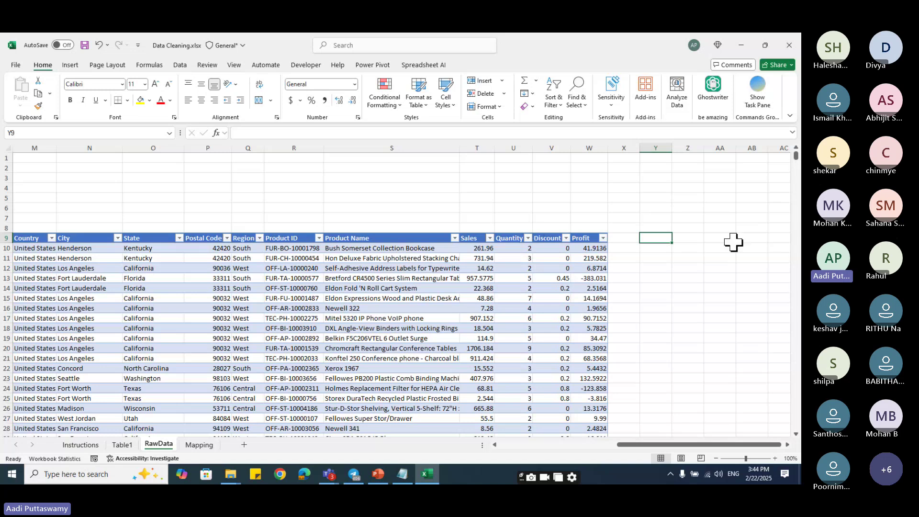
left_click_drag(640, 149, 671, 165)
left_click(638, 240)
type("Cate")
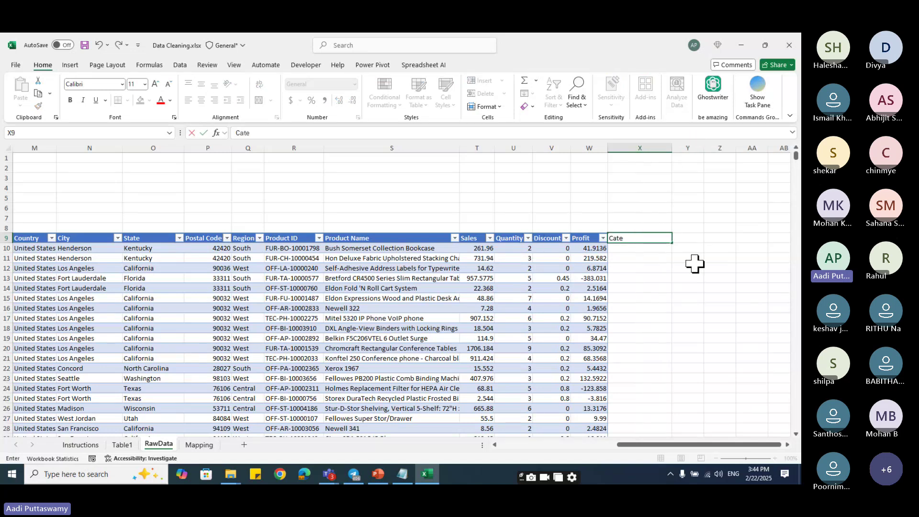
type("gory Na")
type("me")
key("BackSpace")
key("BackSpace")
key("BackSpace")
key("BackSpace")
key("BackSpace")
key("Tab")
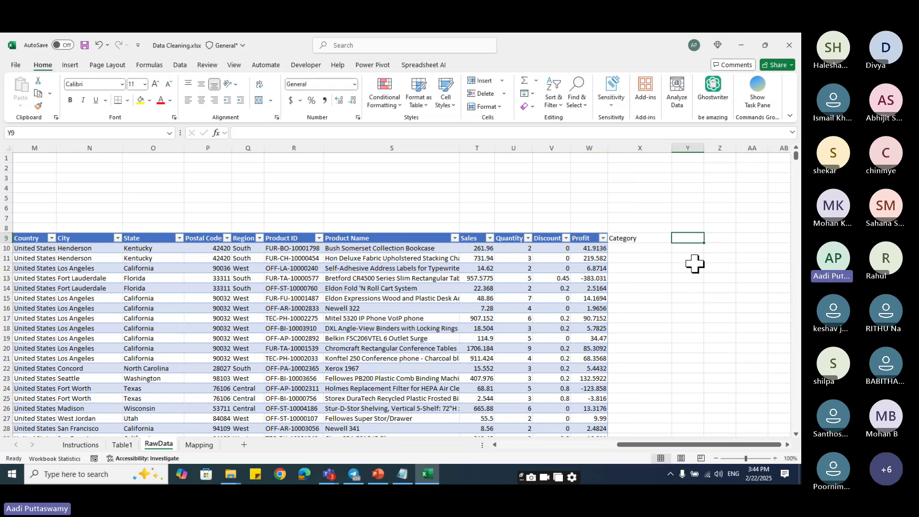
type("Sub-Category")
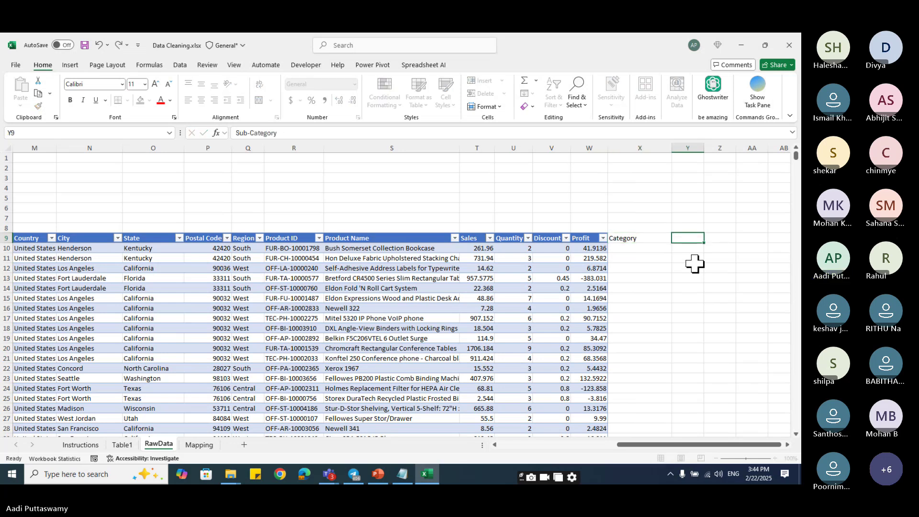
key("Return")
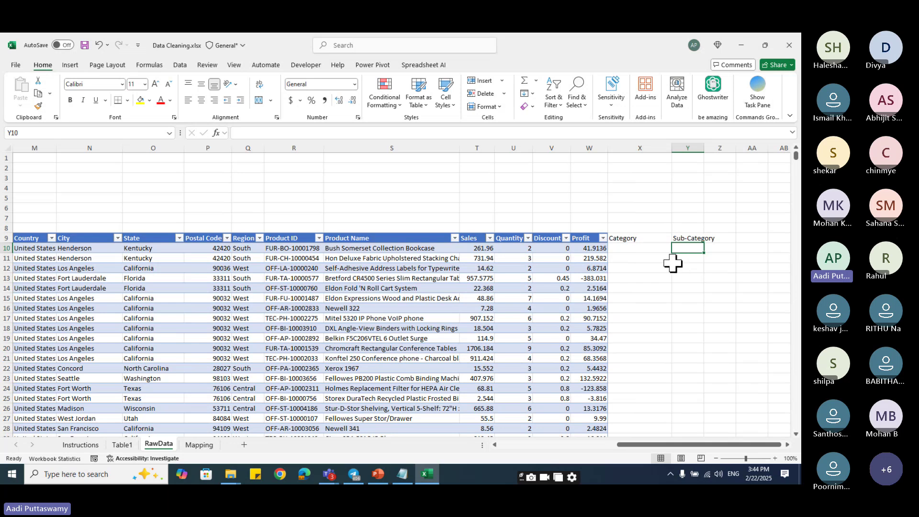
- Check the Product ID in R10 and select X10 under Category
left_click(293, 250)
left_click(627, 247)
left_click(679, 248)
left_click(630, 248)
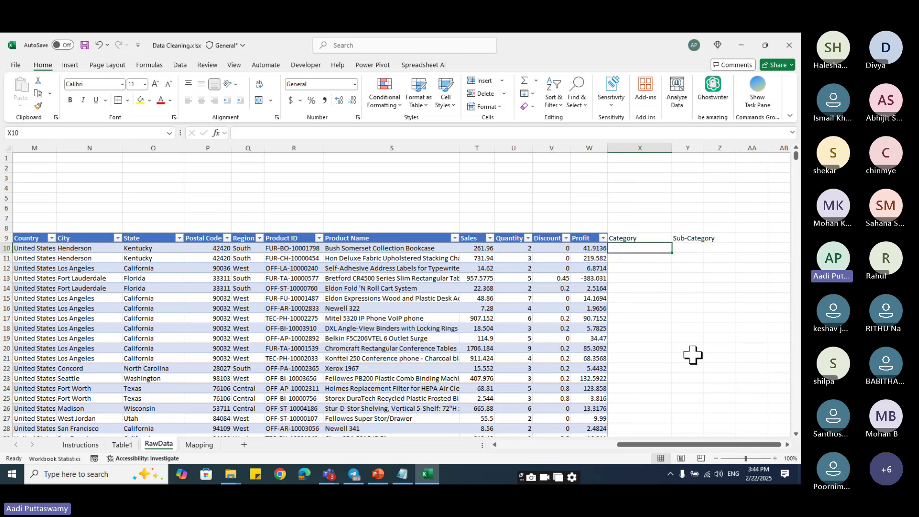
- Enter =LEFT(Table1[@[Product ID]],3) in X10 to return FUR, then select its LEFT part
type("=LEFT(")
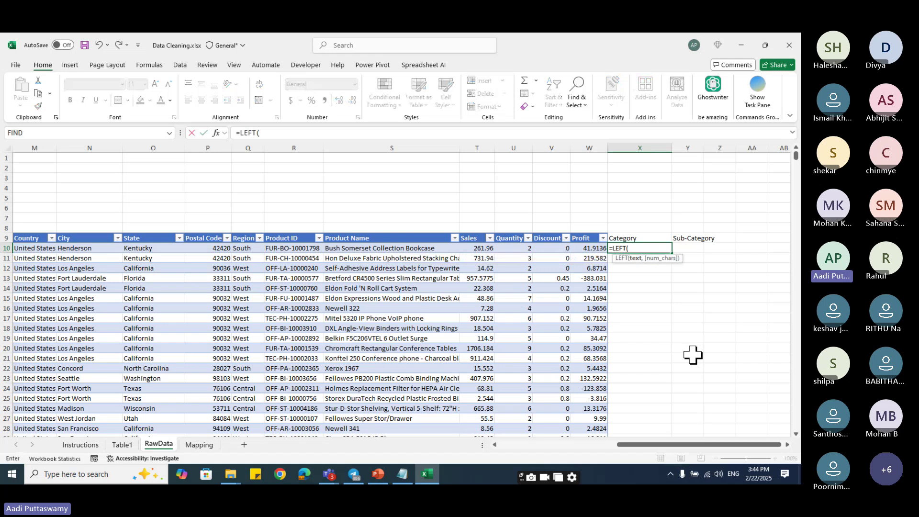
key("Left")
key("Left")
key("Left")
key("Left")
key("Left")
key("Left")
key("Left")
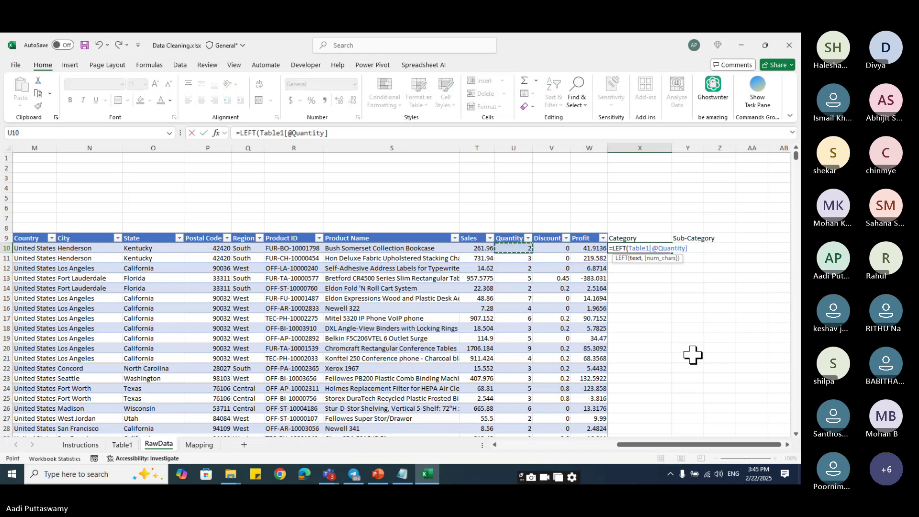
key("Right")
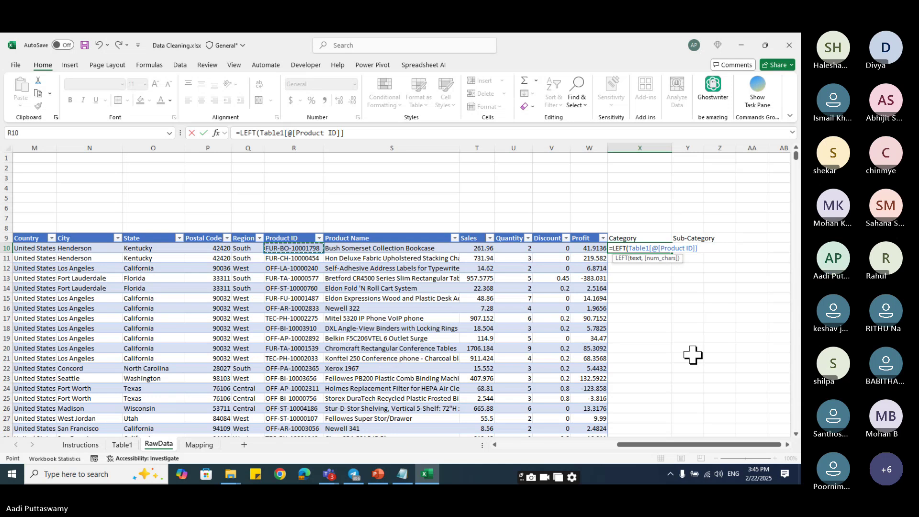
type(",")
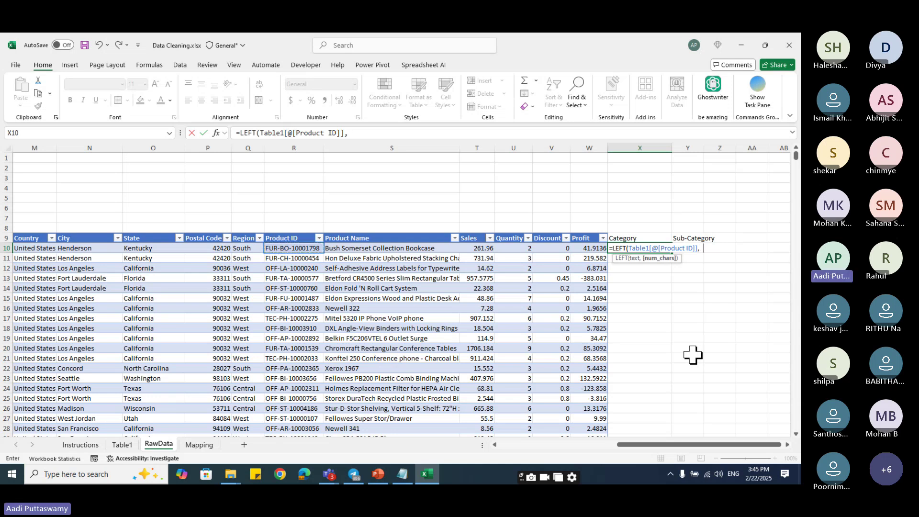
type("3")
key("Return")
key("Up")
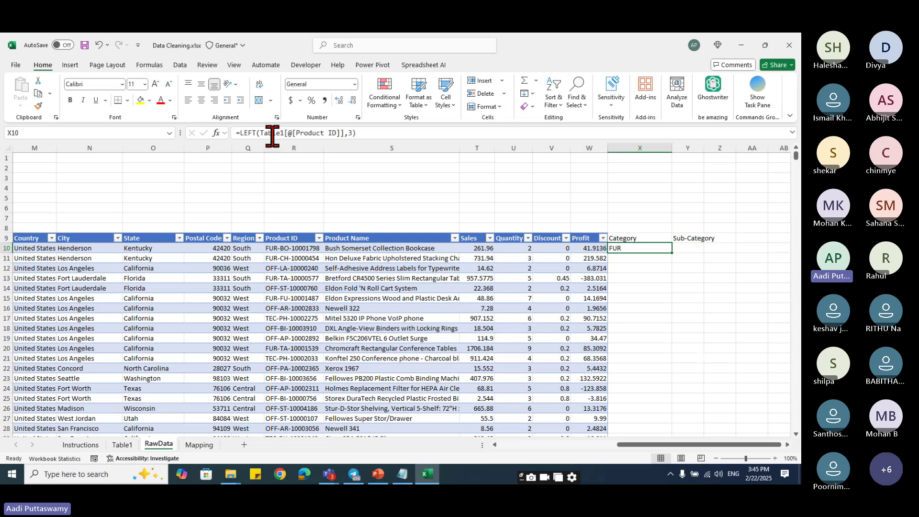
double_click(241, 133)
left_click_drag(265, 136, 243, 132)
- Wrap X10's LEFT in a VLOOKUP on absolute range Mapping!$E$6:$F$9, column 2, exact match
left_click(241, 132)
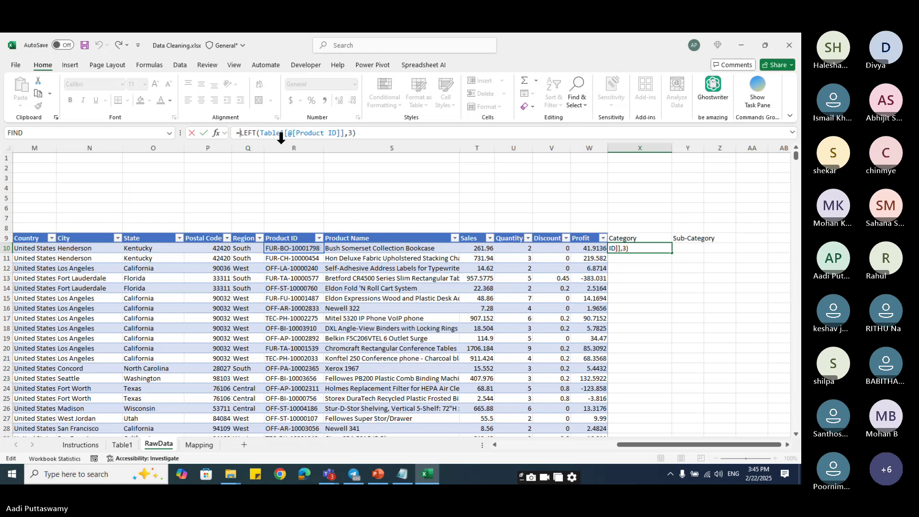
type("VLOOKUP(")
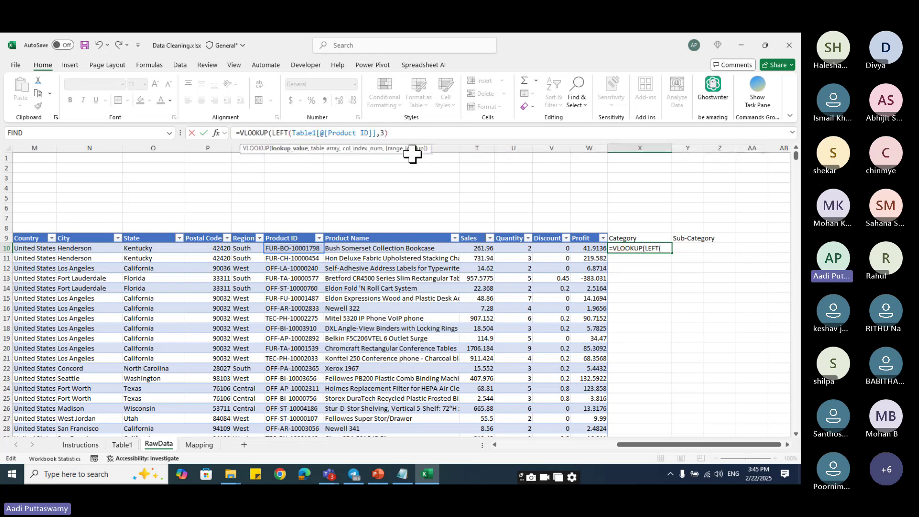
left_click(418, 134)
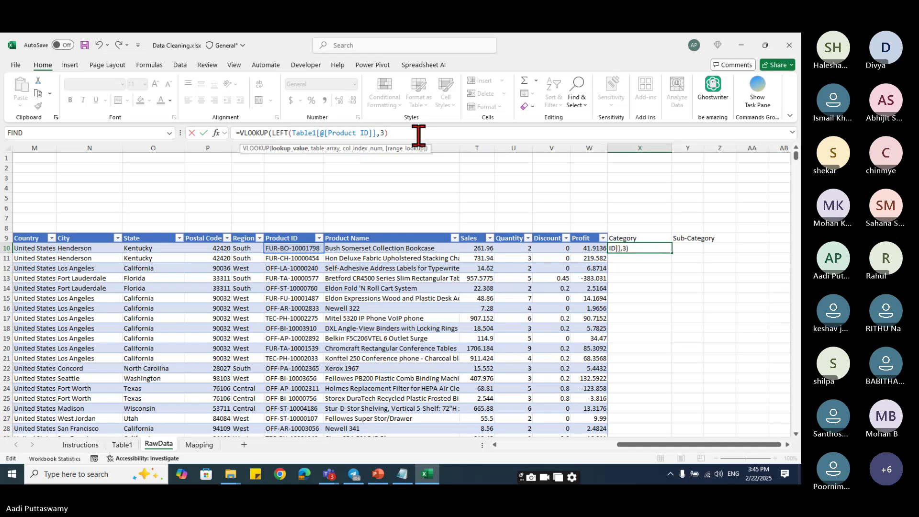
type(",")
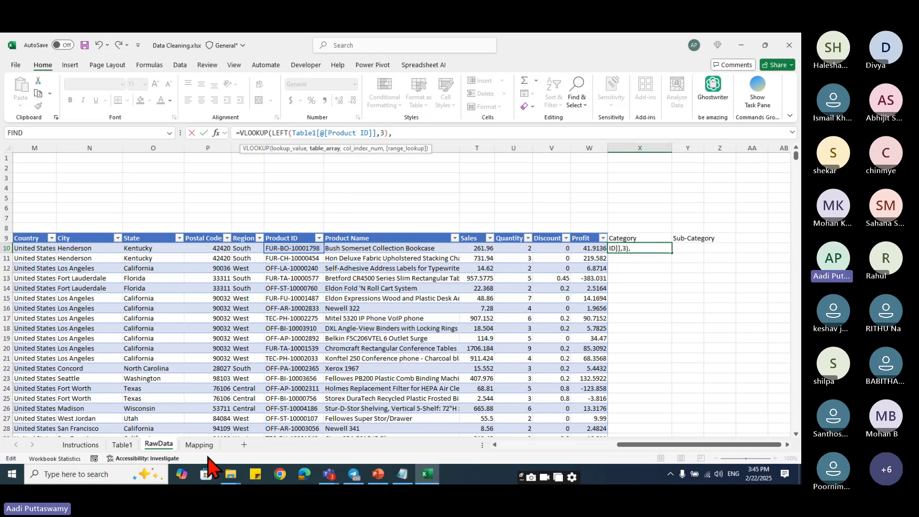
left_click(199, 444)
left_click(160, 209)
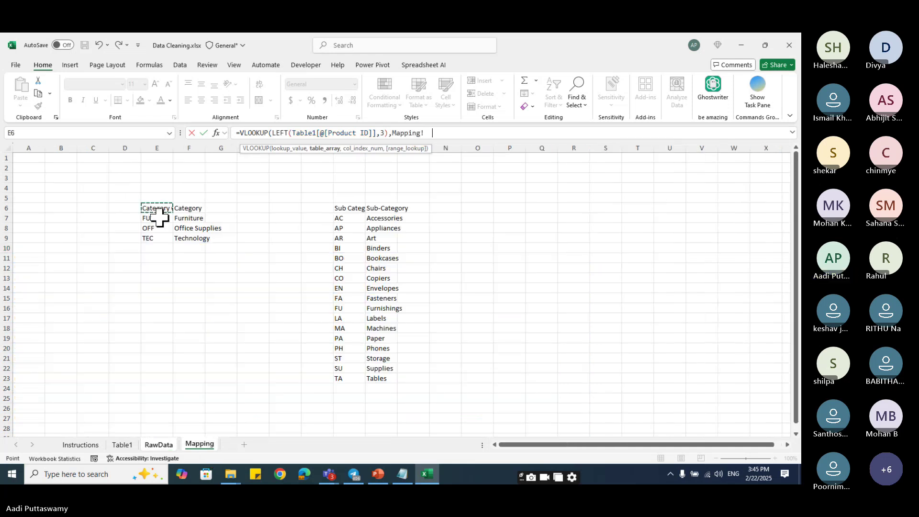
left_click_drag(160, 216, 180, 238)
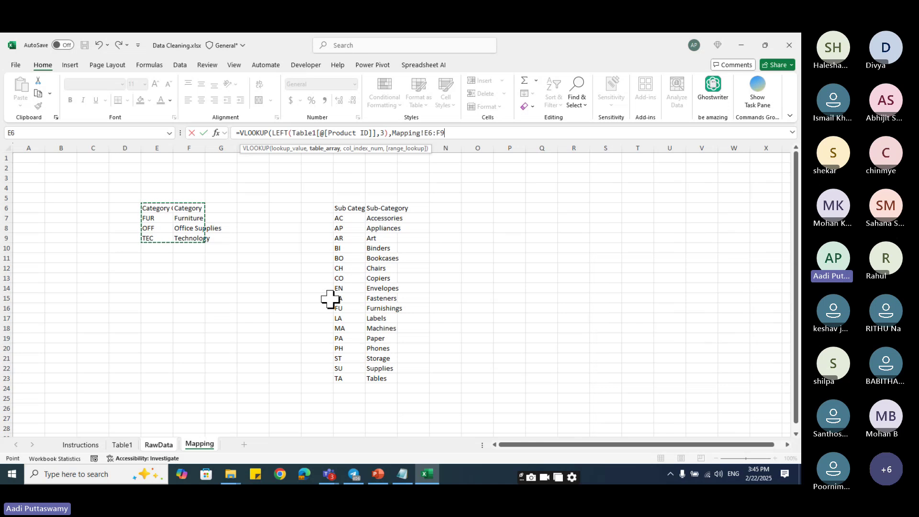
key("F4")
type(",")
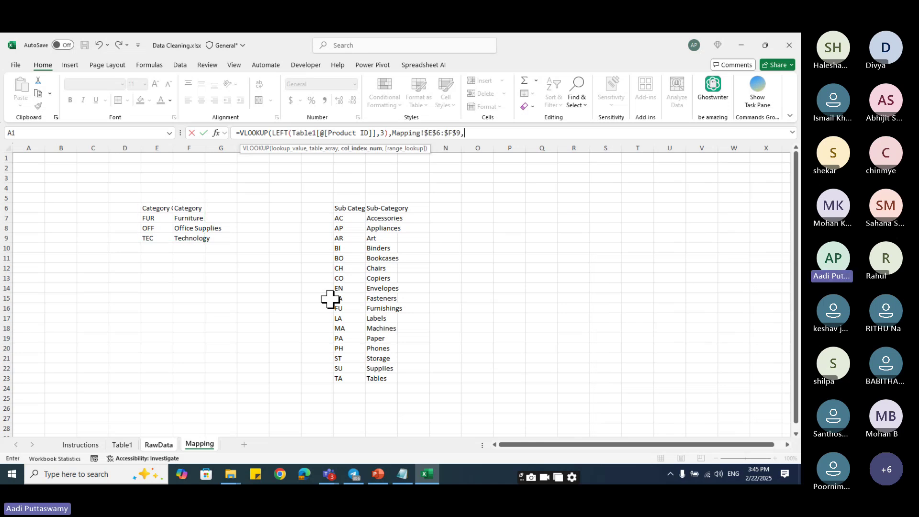
type("2,0")
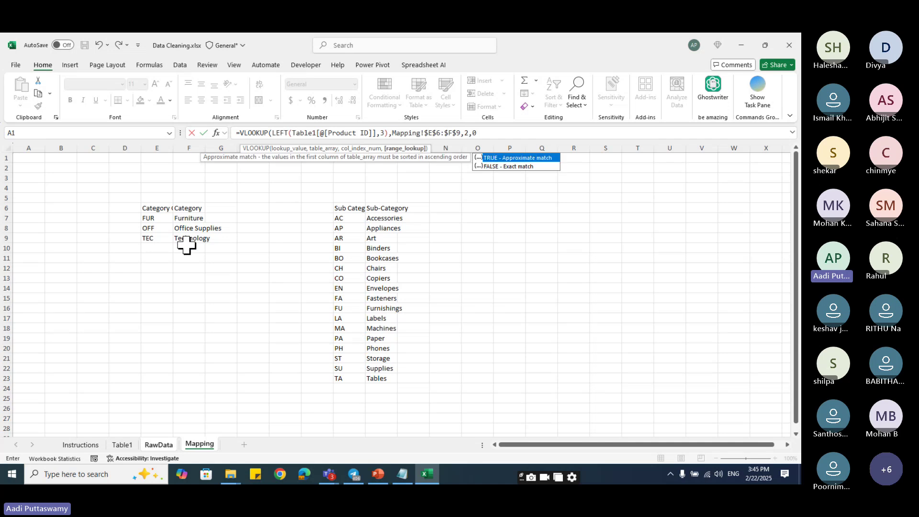
key("Return")
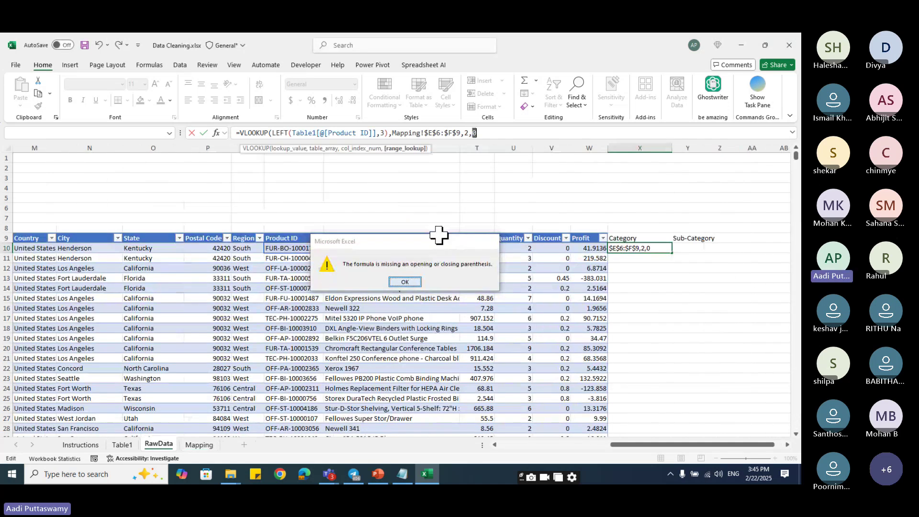
- Fix the missing-parenthesis error, re-entering Mapping!$E$6:$F$9,2,0) so X10 returns Furniture
key("Return")
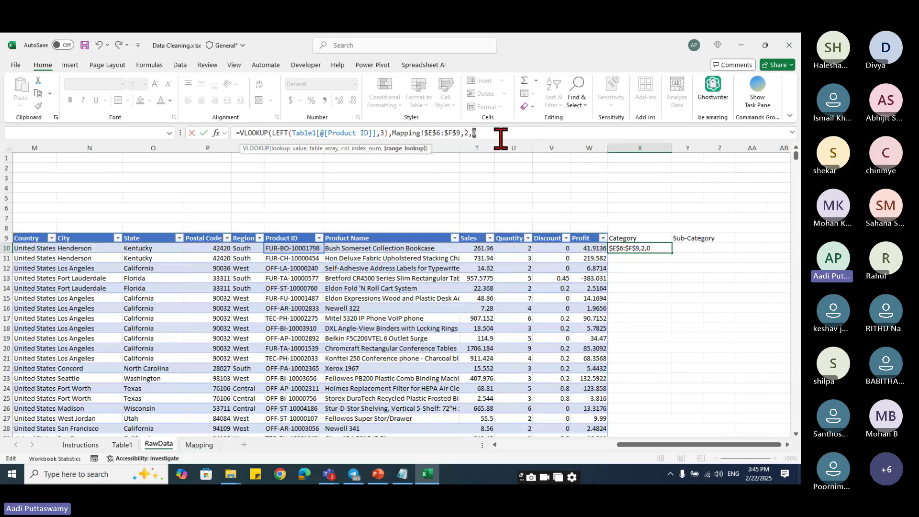
key("ctrl+shift+Left")
key("ctrl+shift+Left")
key("ctrl+shift+Left")
key("ctrl+shift+Left")
key("ctrl+shift+Left")
key("ctrl+shift+Left")
key("BackSpace")
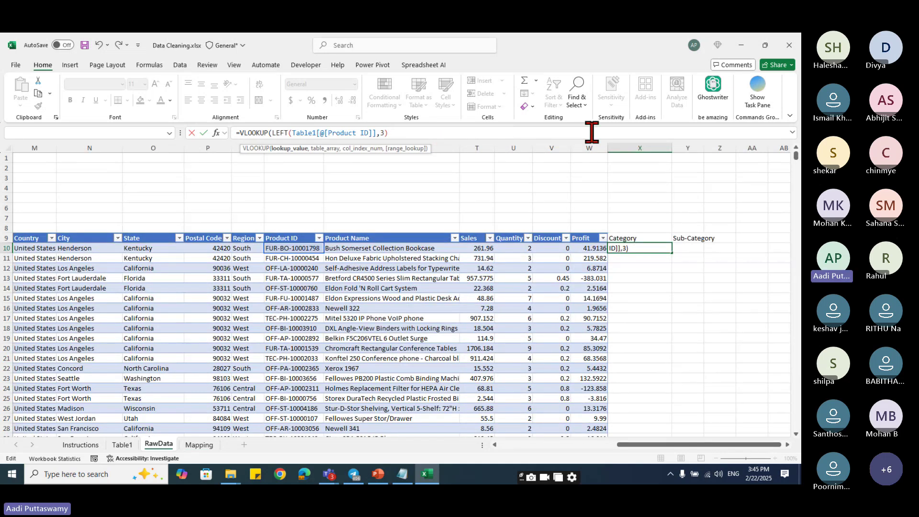
type(",")
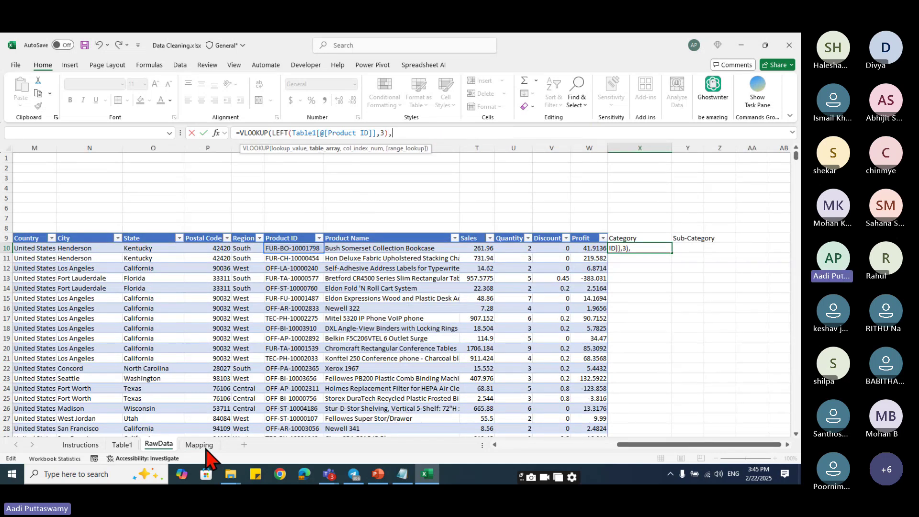
left_click(206, 449)
left_click_drag(156, 208, 180, 235)
key("F4")
type(",")
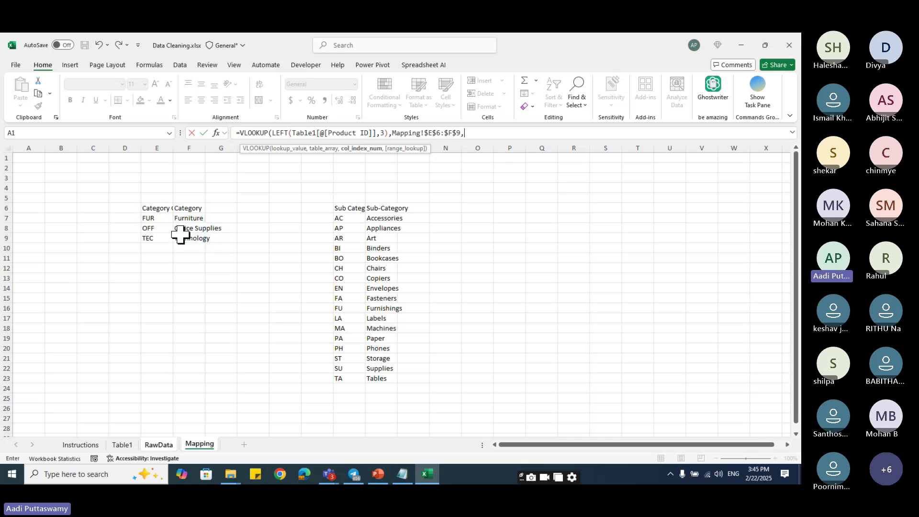
type("2,0")
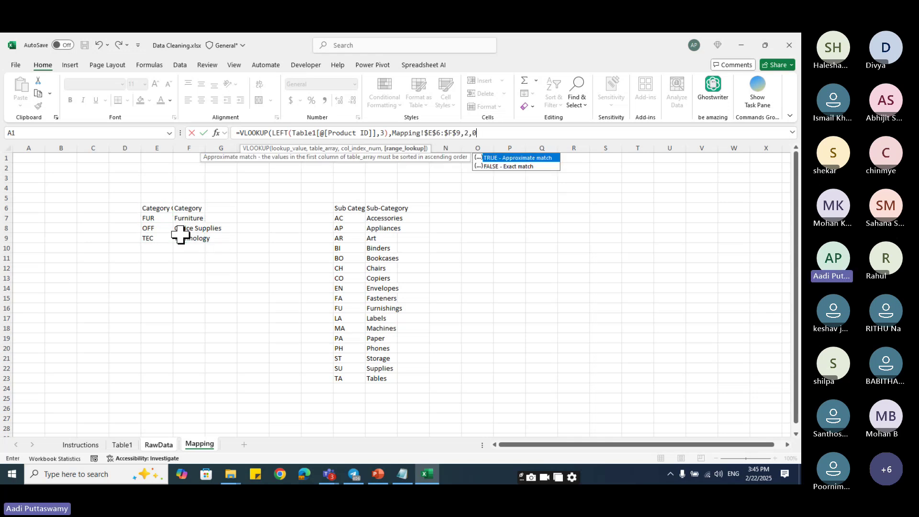
type(")")
key("Return")
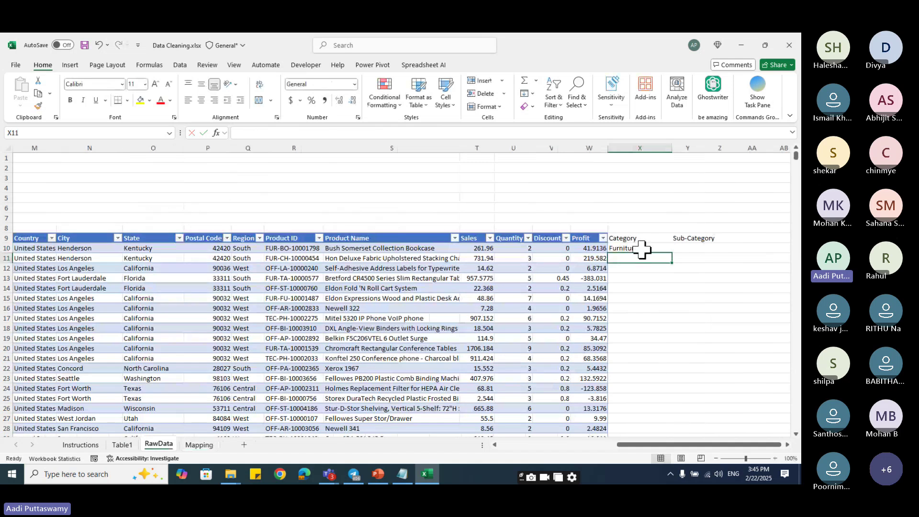
- Fill X10's category lookup down the Category column and review the filled values
left_click(640, 245)
left_click_drag(671, 253, 675, 421)
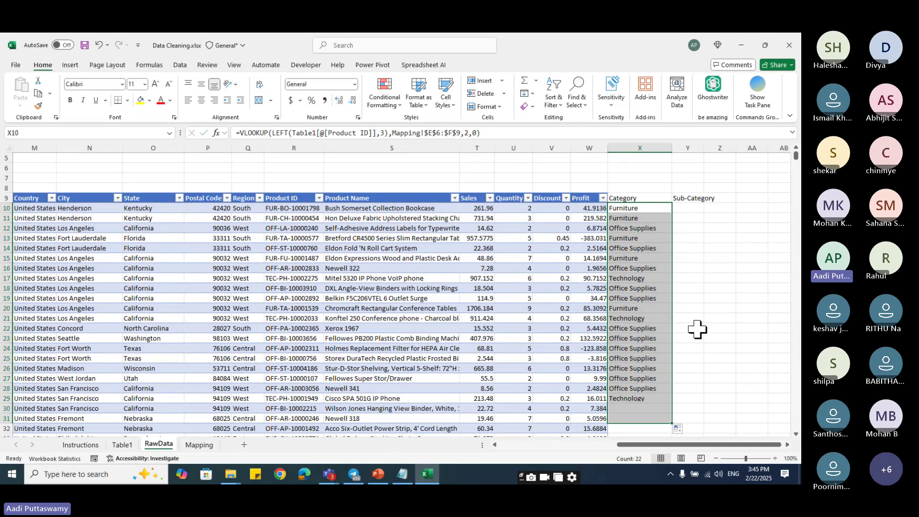
scroll(673, 378, "down", 13)
left_click(592, 338)
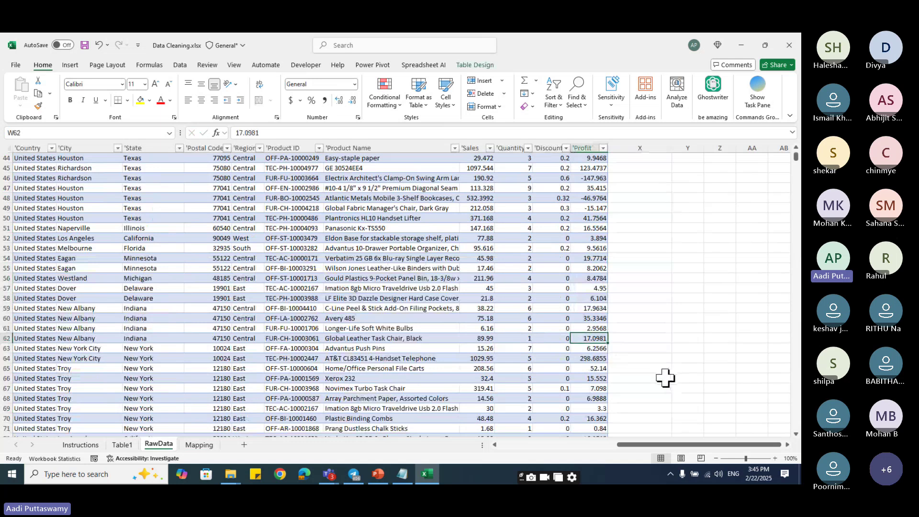
key("Right")
key("Down")
key("Down")
key("Down")
key("Down")
key("Down")
key("Down")
key("Down")
key("Down")
key("Down")
key("Down")
key("Down")
key("Down")
key("Down")
key("Down")
key("Down")
key("Down")
key("Down")
key("Down")
key("ctrl+Up")
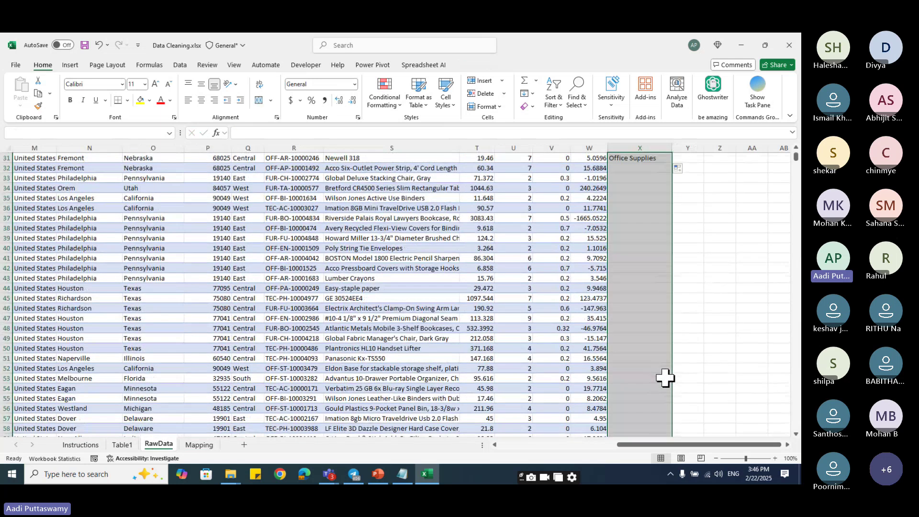
key("ctrl+Up")
key("Up")
key("Down")
key("Down")
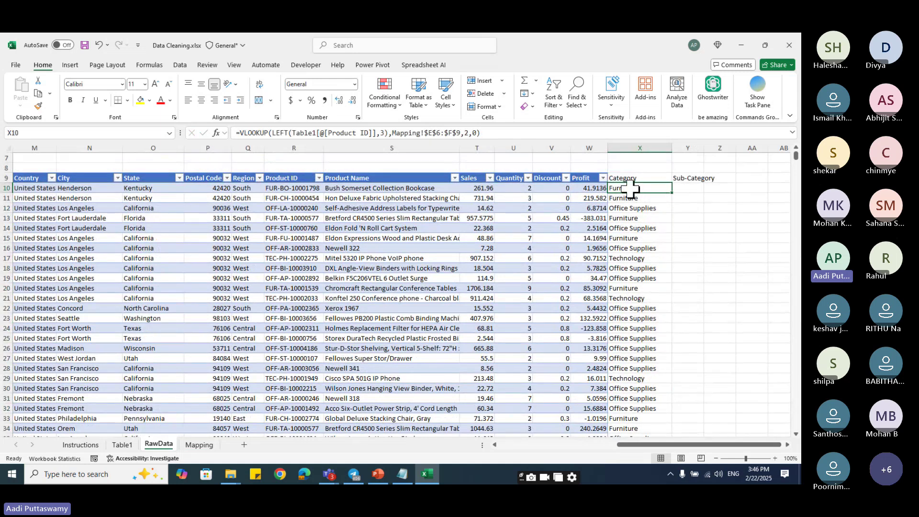
left_click_drag(630, 189, 641, 328)
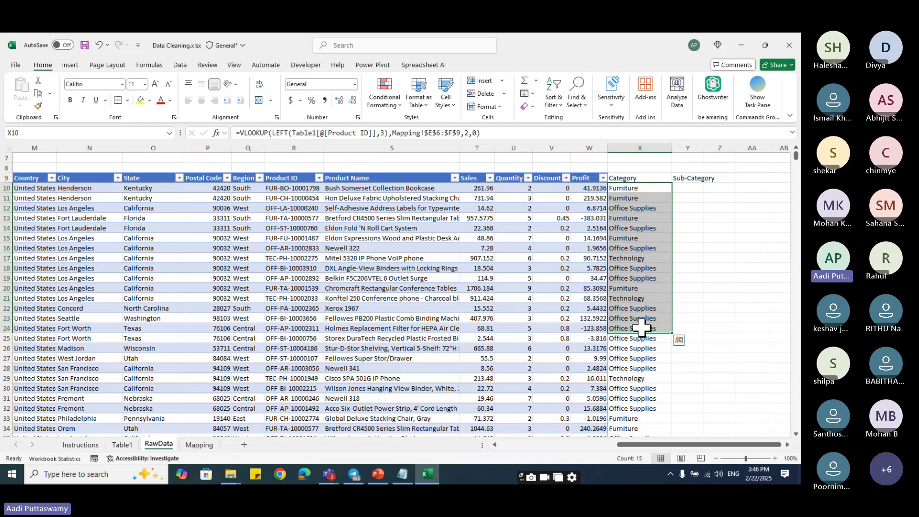
key("Right")
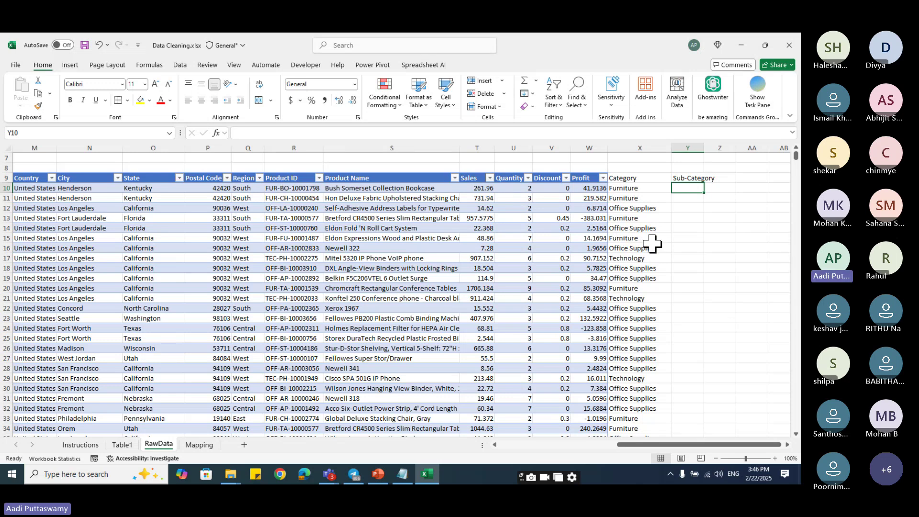
- Enter =MID(Table1[@[Product ID]],5,2) in Y10 to extract the code BO
type("=MID(")
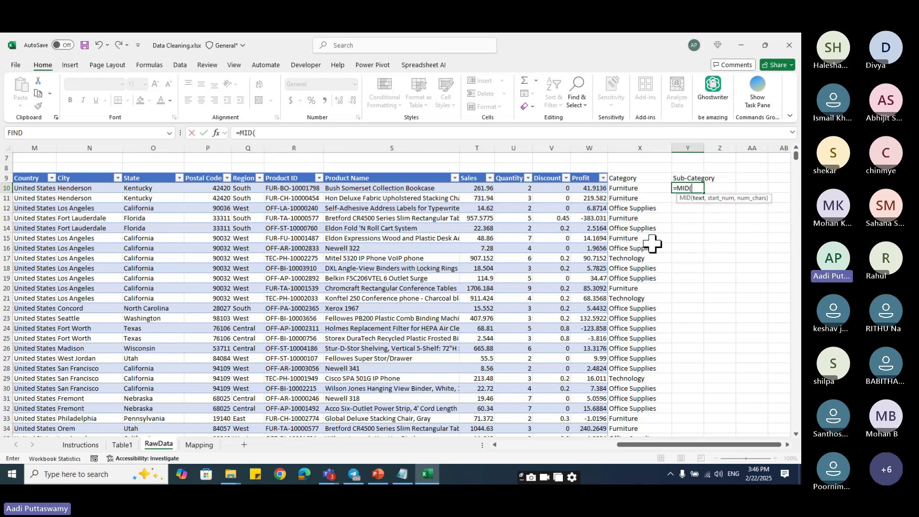
left_click(280, 189)
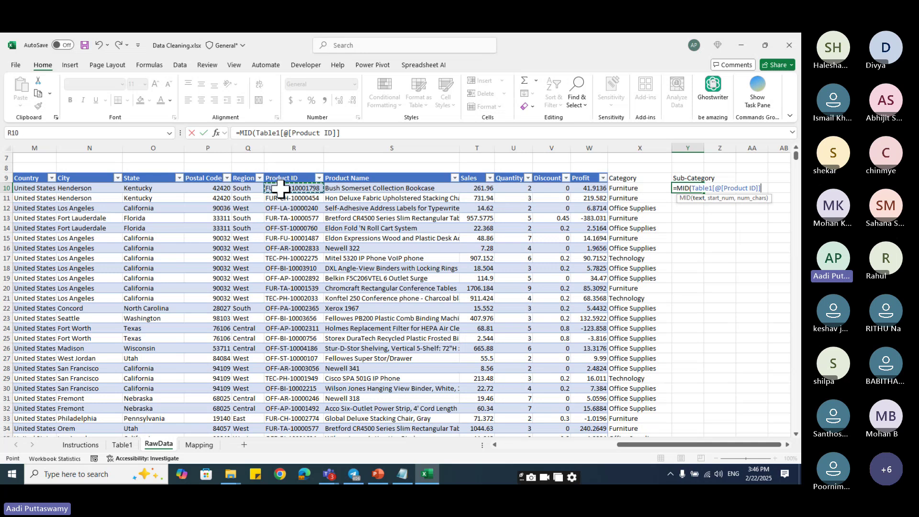
type(",")
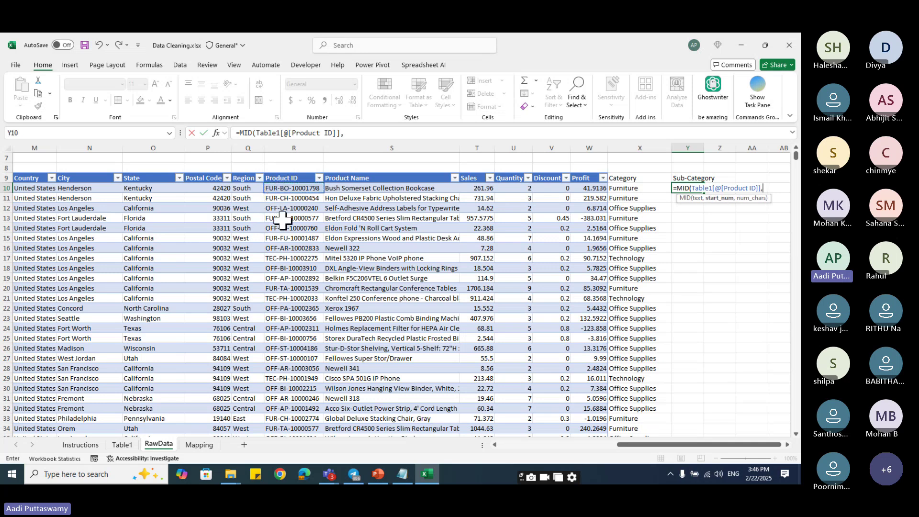
type("5,2")
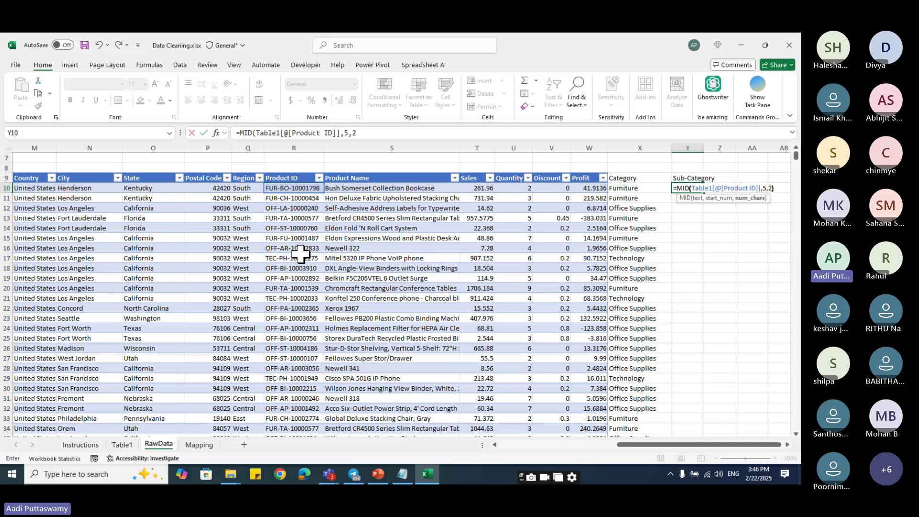
type(")")
key("Return")
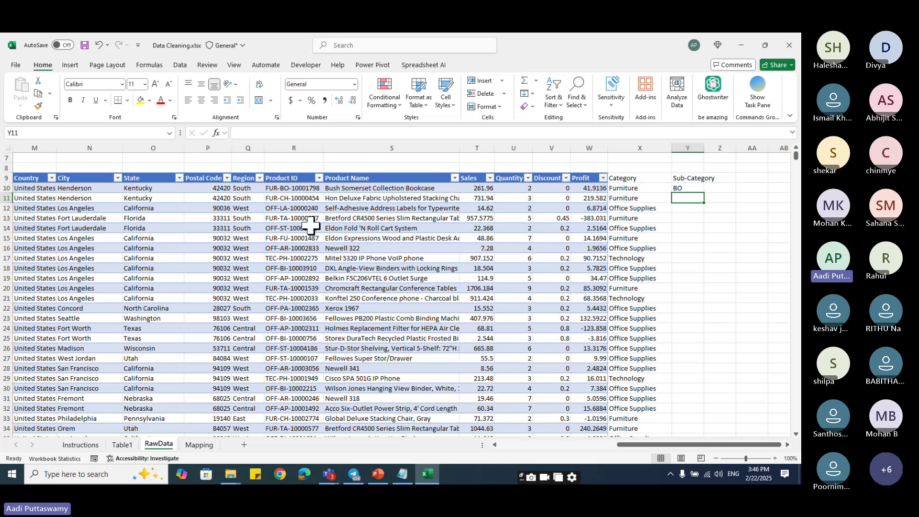
- Wrap the MID in a VLOOKUP on absolute range Mapping!$K$6:$L$23, column 2, exact match
left_click(687, 188)
left_click(239, 133)
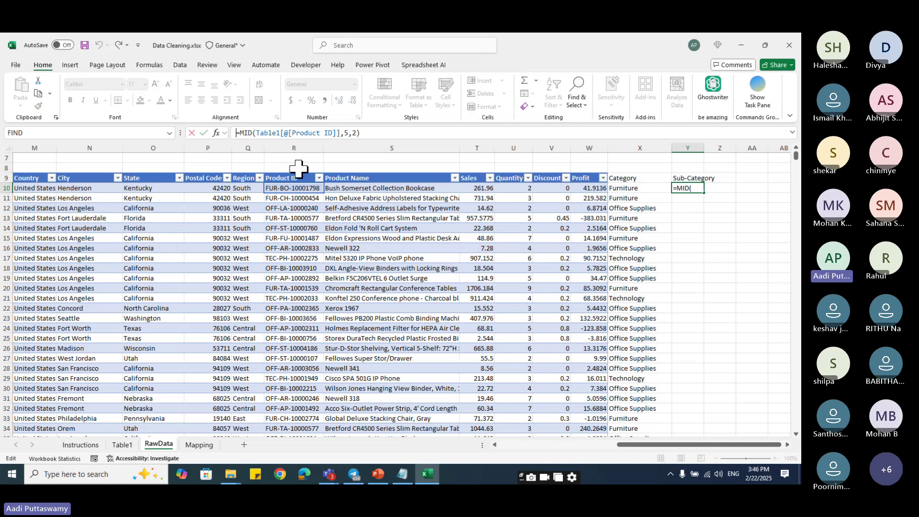
type("vlookup(")
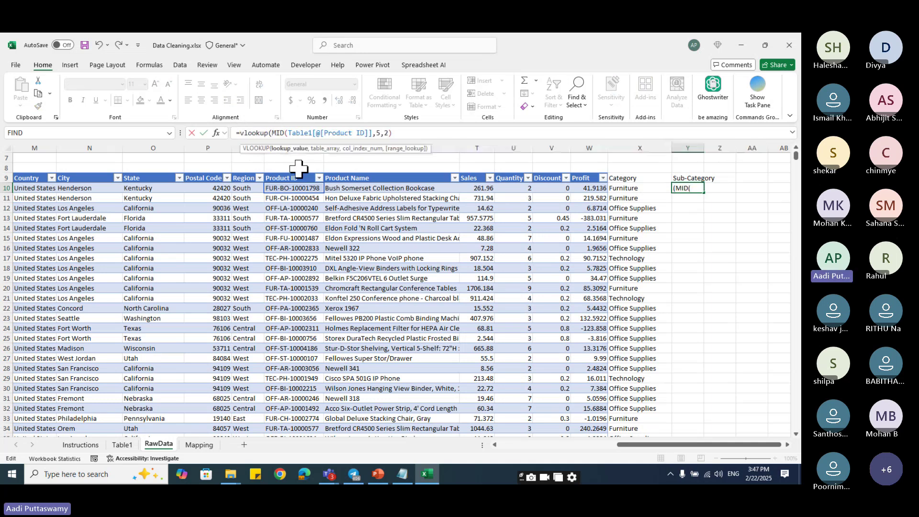
left_click(402, 133)
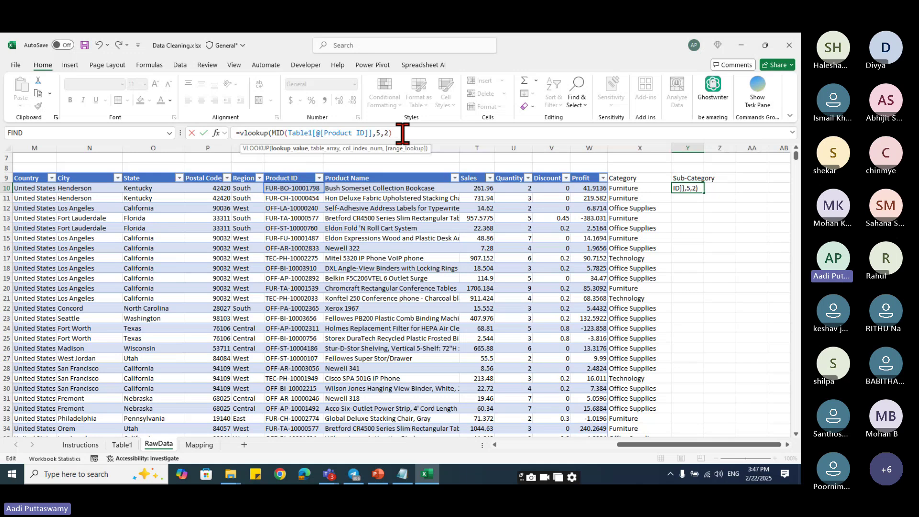
type(",")
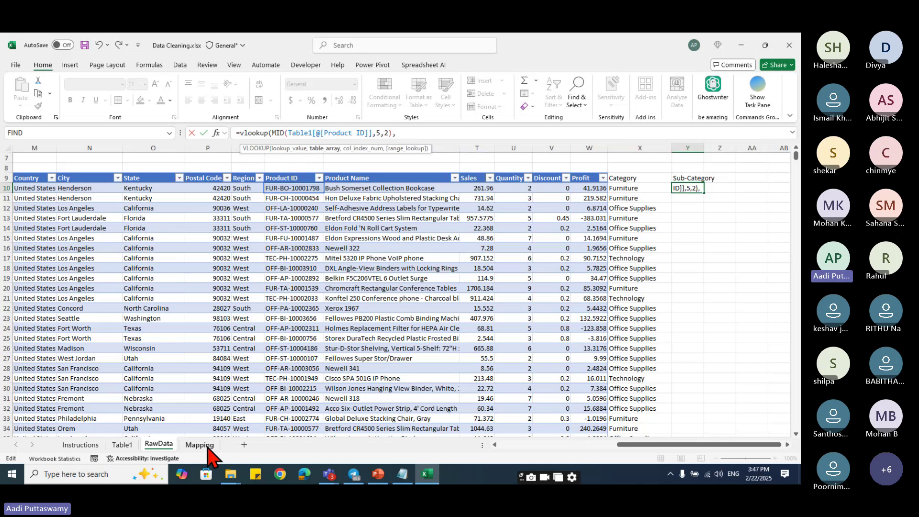
left_click(207, 446)
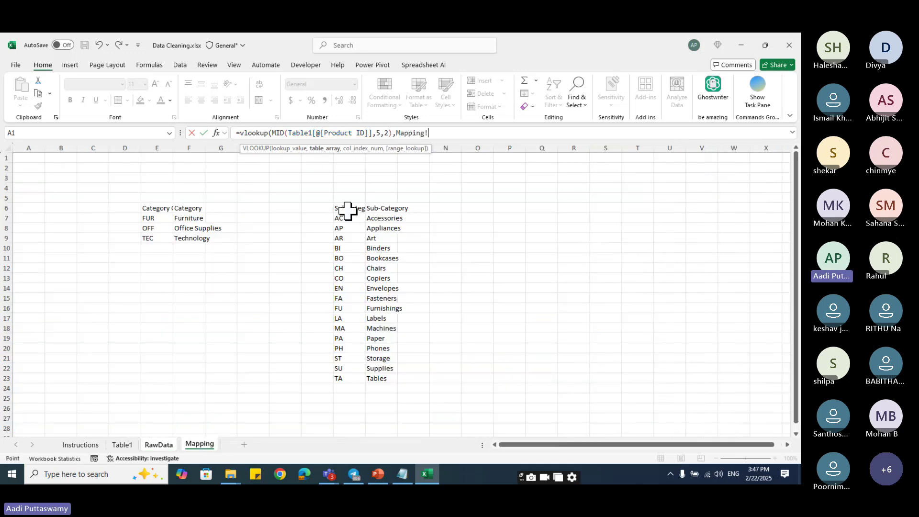
left_click_drag(349, 209, 385, 376)
key("F4")
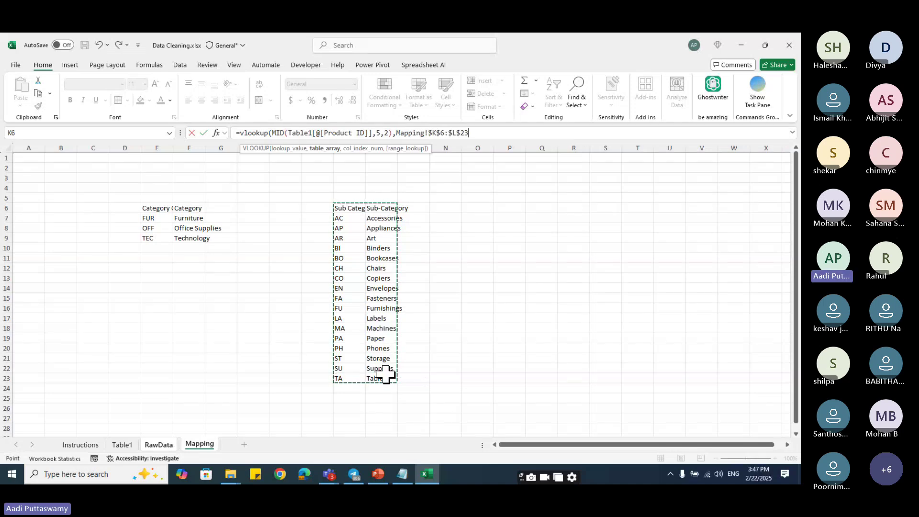
type(",2,0")
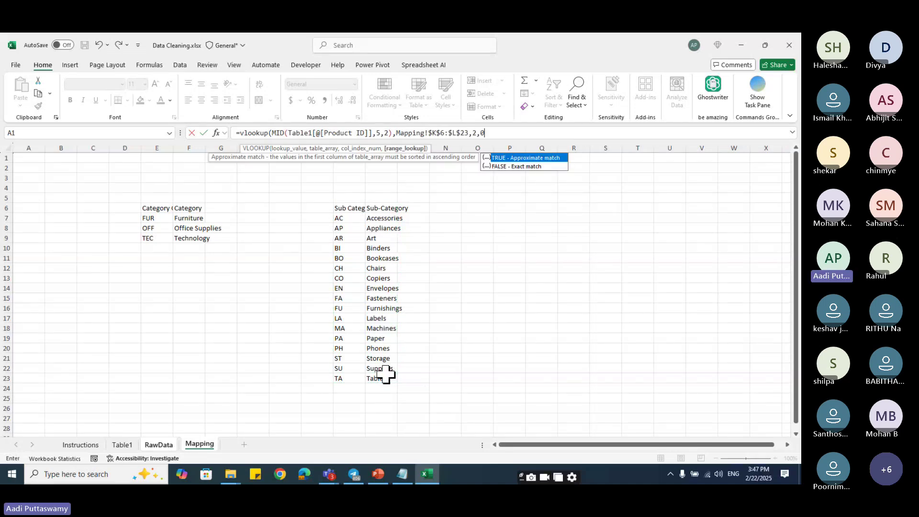
type(")")
- Commit Y10's lookup showing Bookcases and fill it down the Sub-Category column
key("Return")
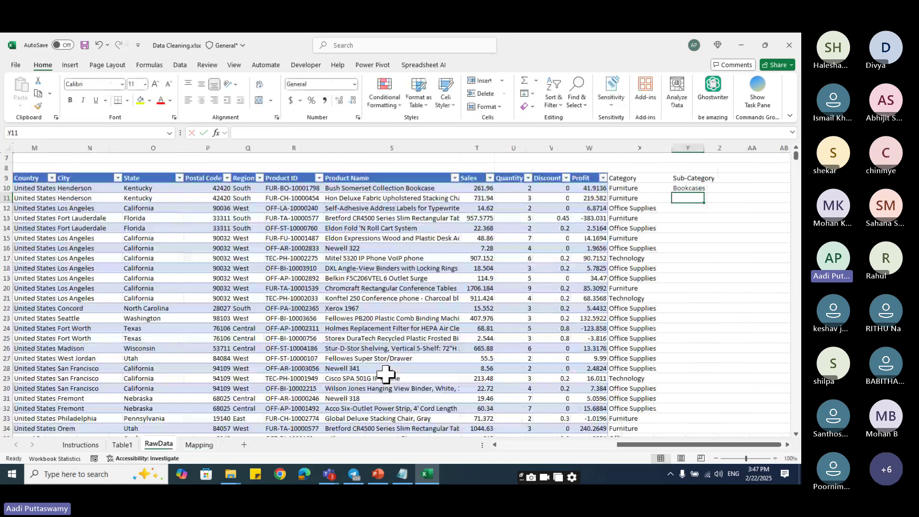
left_click(687, 188)
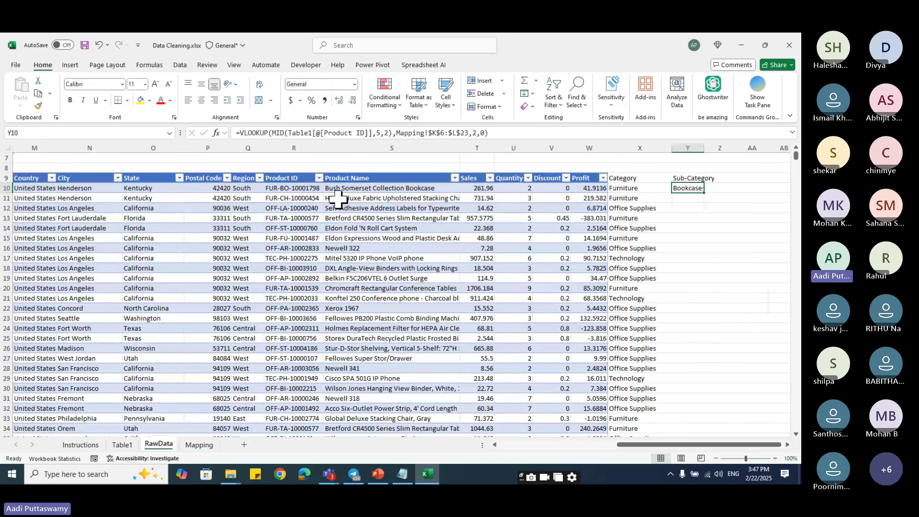
double_click(704, 195)
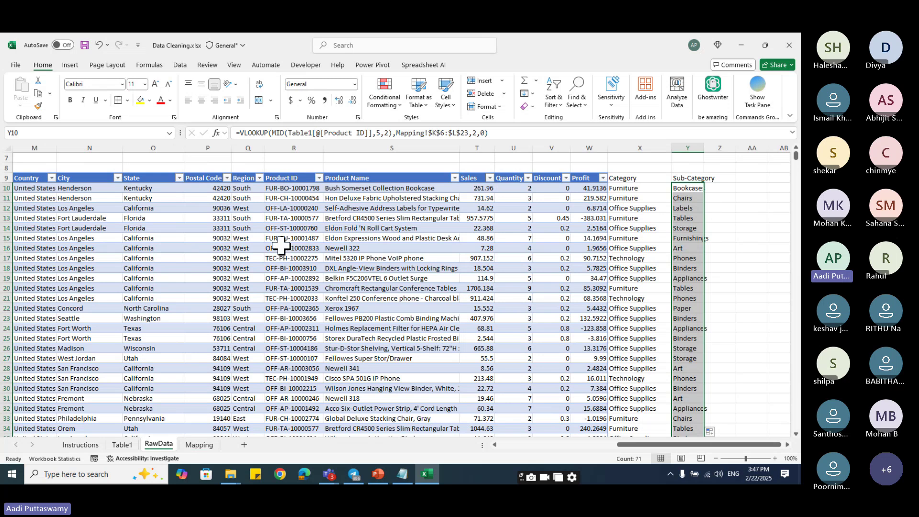
scroll(703, 375, "down", 11)
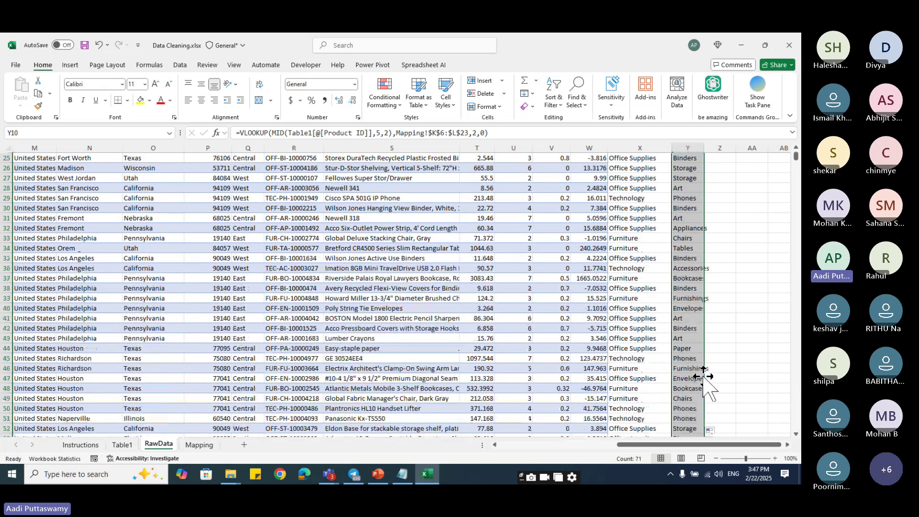
scroll(703, 377, "up", 7)
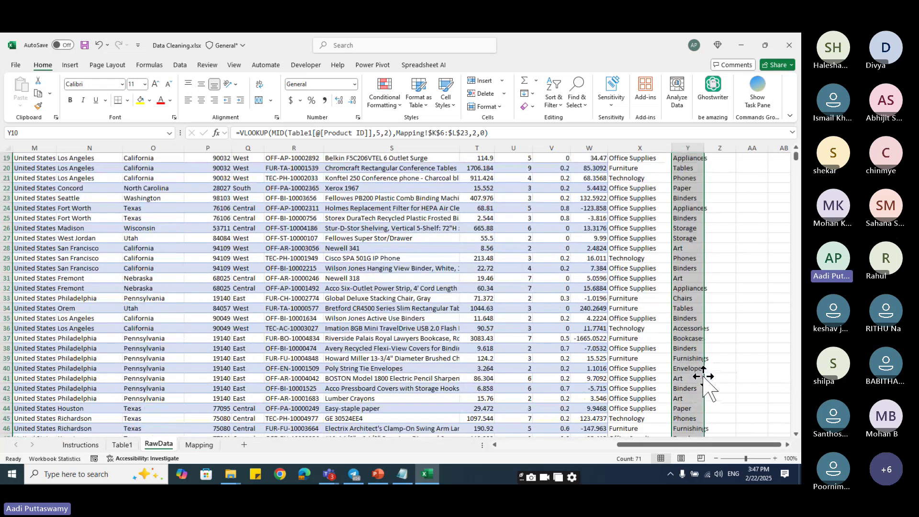
scroll(703, 377, "up", 6)
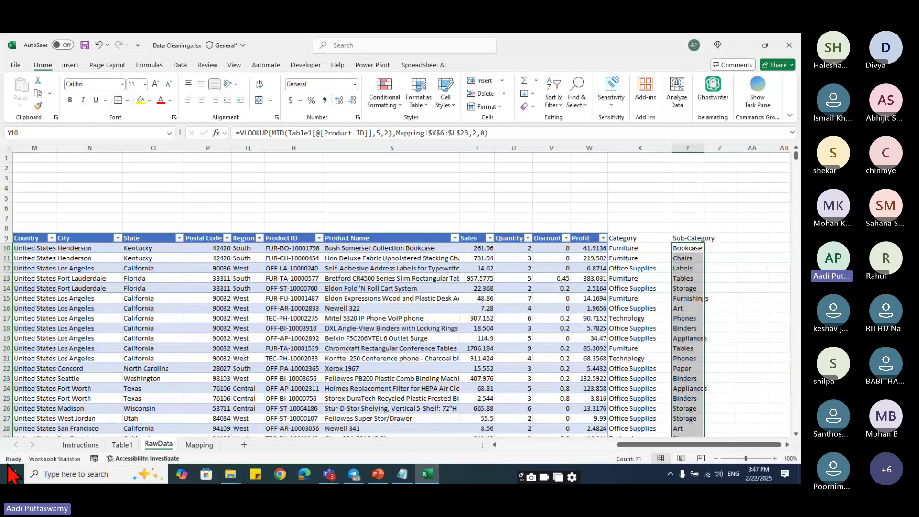
- Check the sub-category codes AC to TA on Mapping, then review RawData's X15 formula
left_click(191, 444)
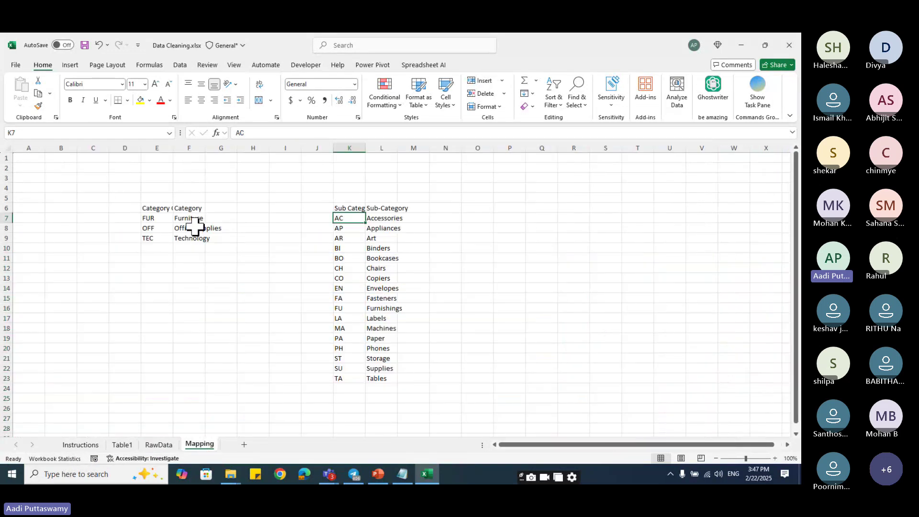
left_click_drag(338, 219, 338, 378)
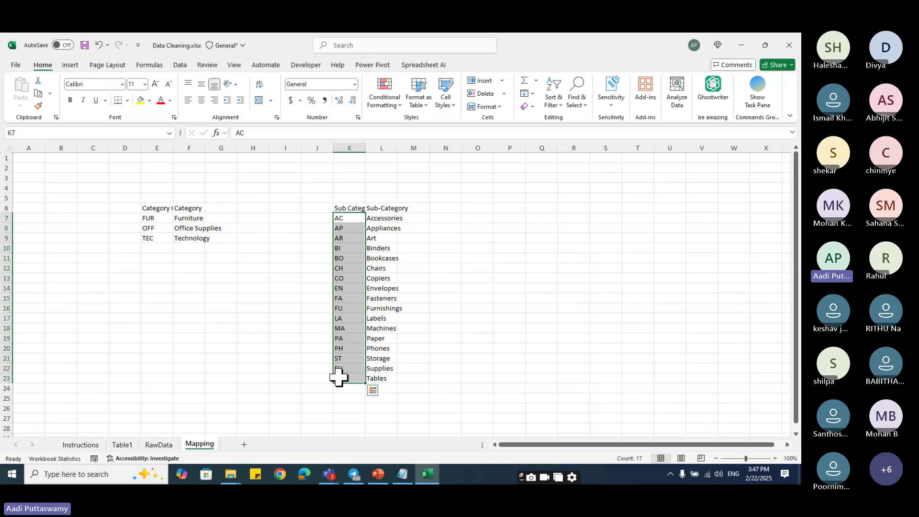
left_click(159, 446)
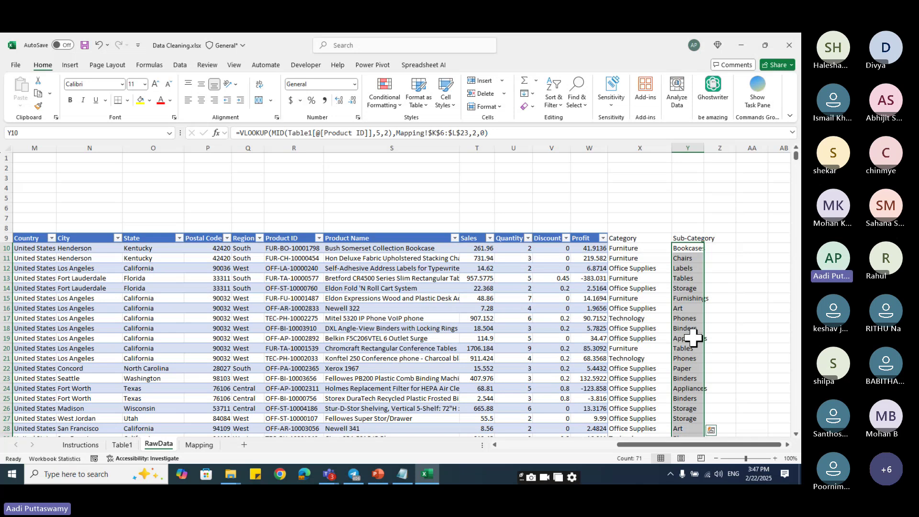
scroll(692, 338, "down", 3)
scroll(693, 338, "down", 7)
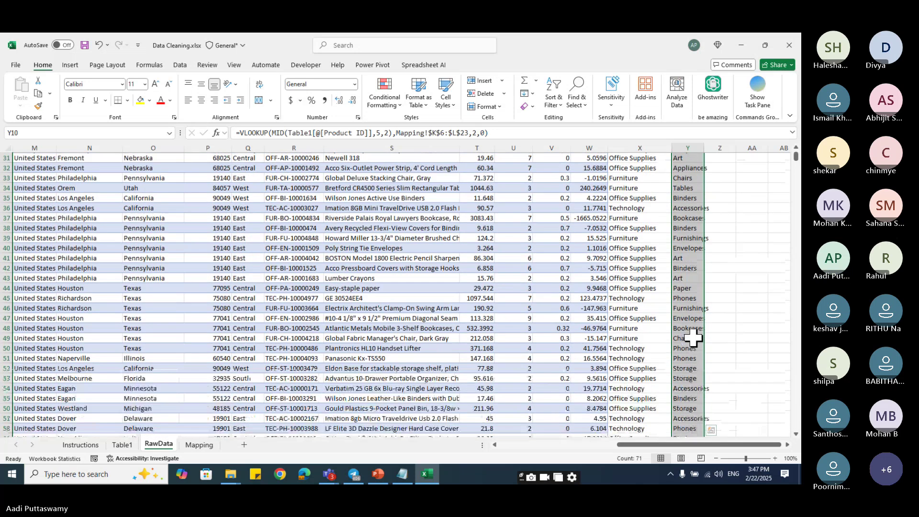
scroll(689, 334, "up", 10)
left_click(641, 298)
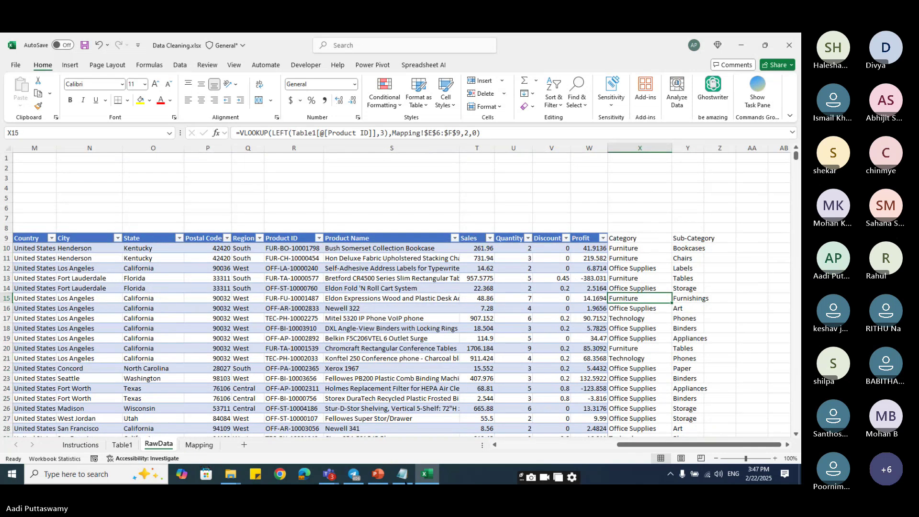
- View the Teams meeting and its chat, then minimise the meeting window back to Excel
mouse_move(332, 478)
left_click(320, 452)
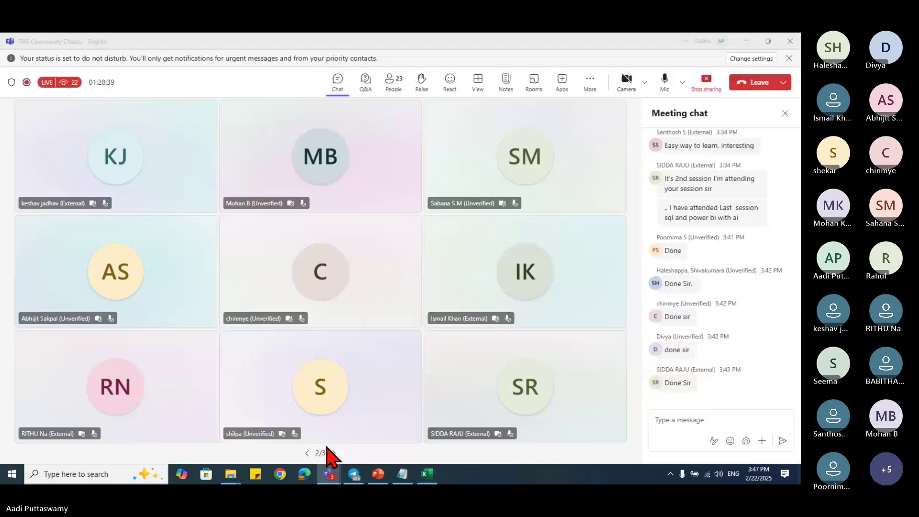
left_click(684, 443)
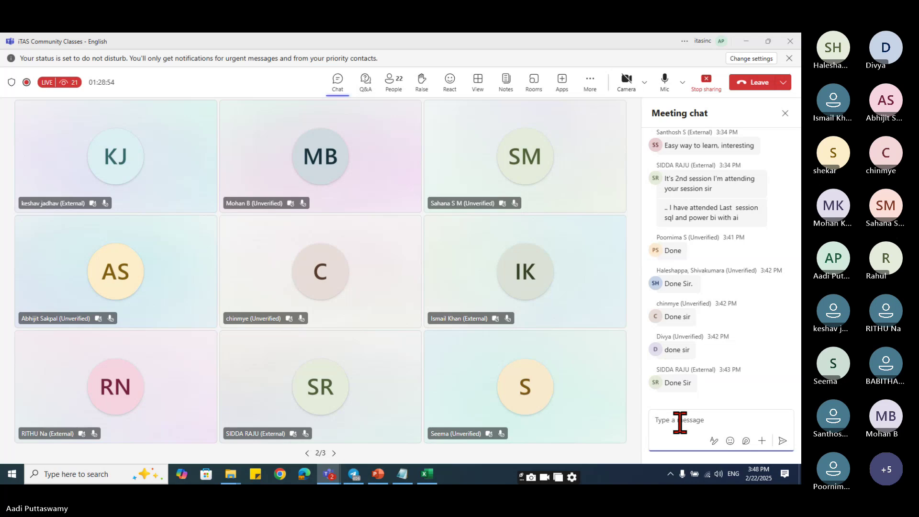
left_click(746, 42)
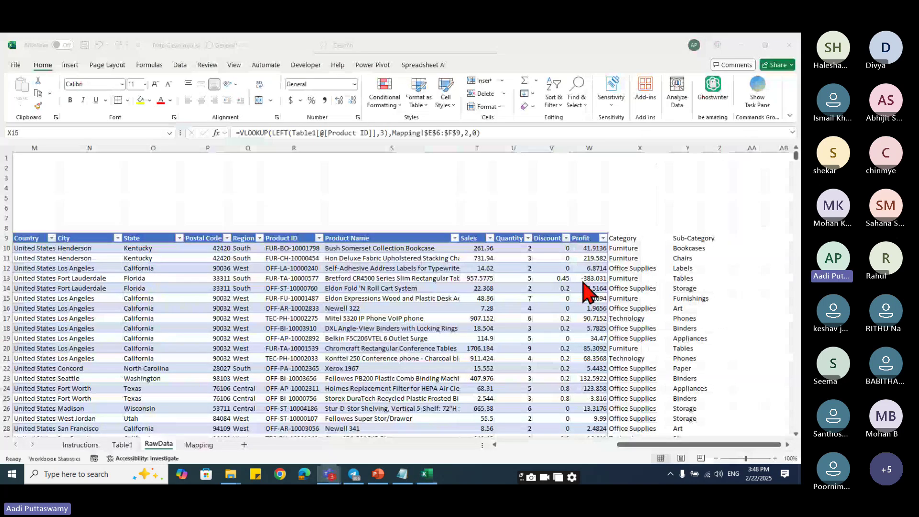
- Show X10's Category VLOOKUP in the formula bar, then switch to the Teams meeting chat
left_click(631, 247)
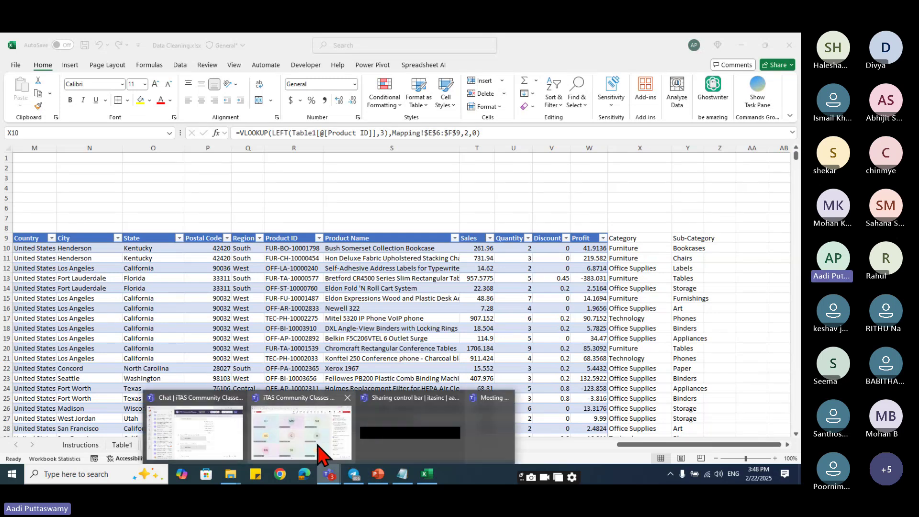
left_click(316, 450)
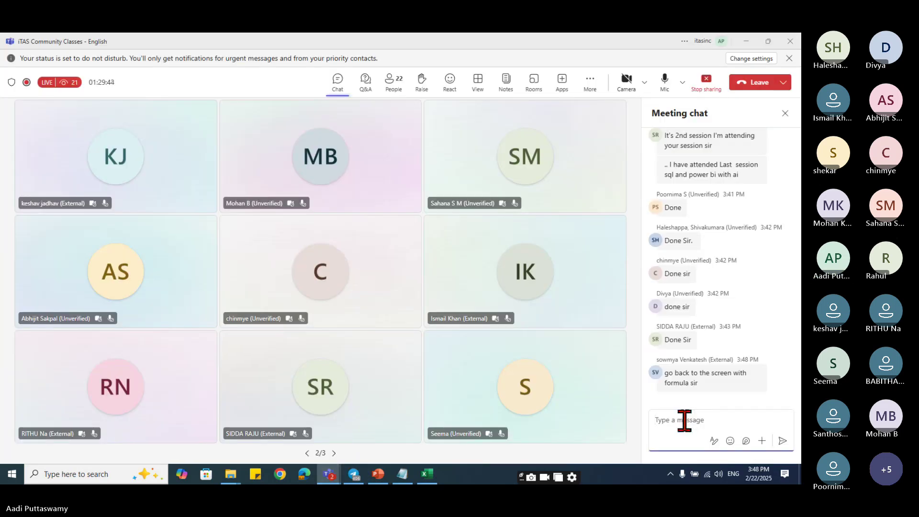
- Copy X10's Category VLOOKUP formula and post it in the Teams meeting chat
left_click(746, 42)
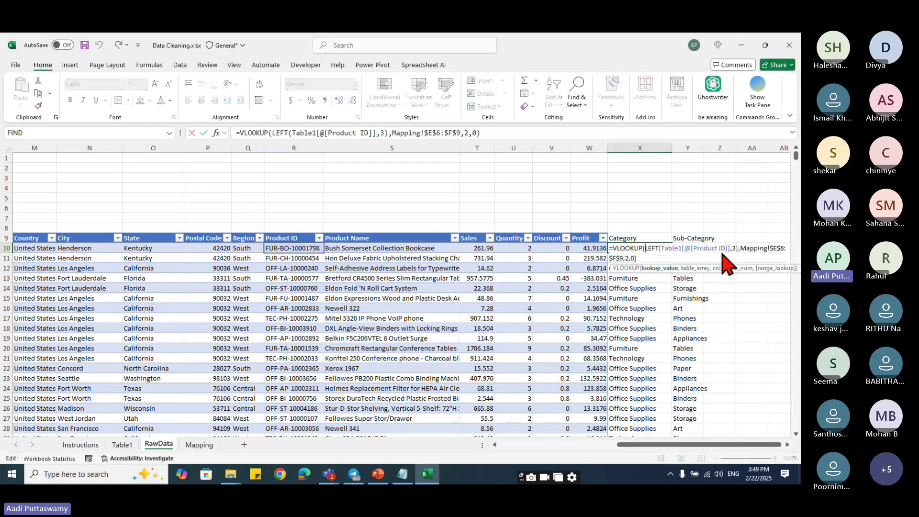
left_click(644, 198)
key("Escape")
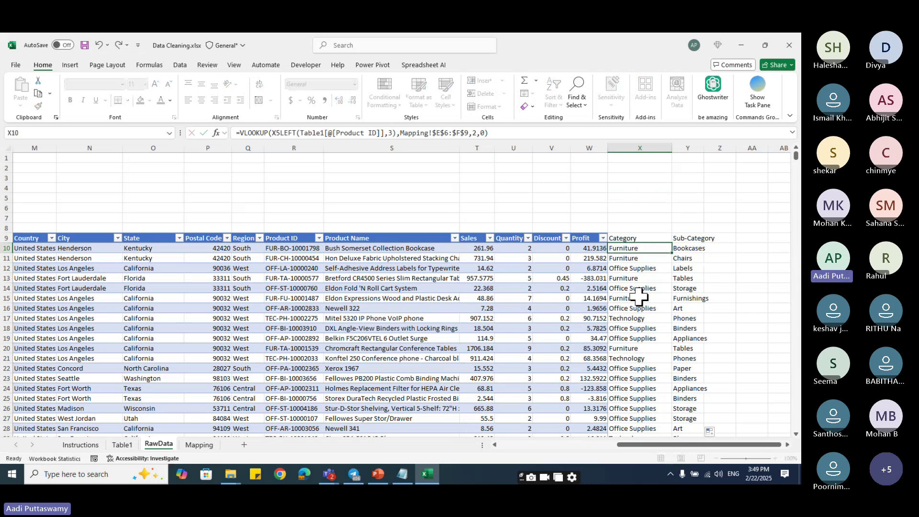
left_click(742, 170)
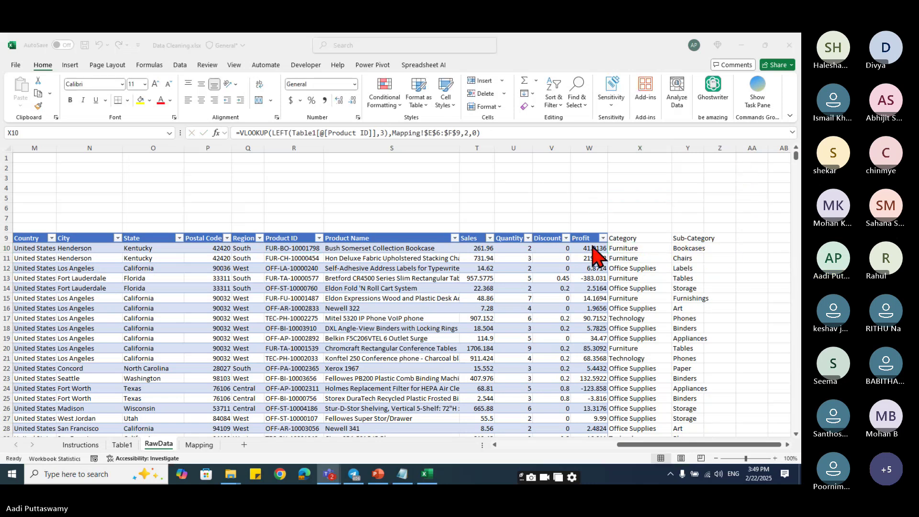
left_click(514, 133)
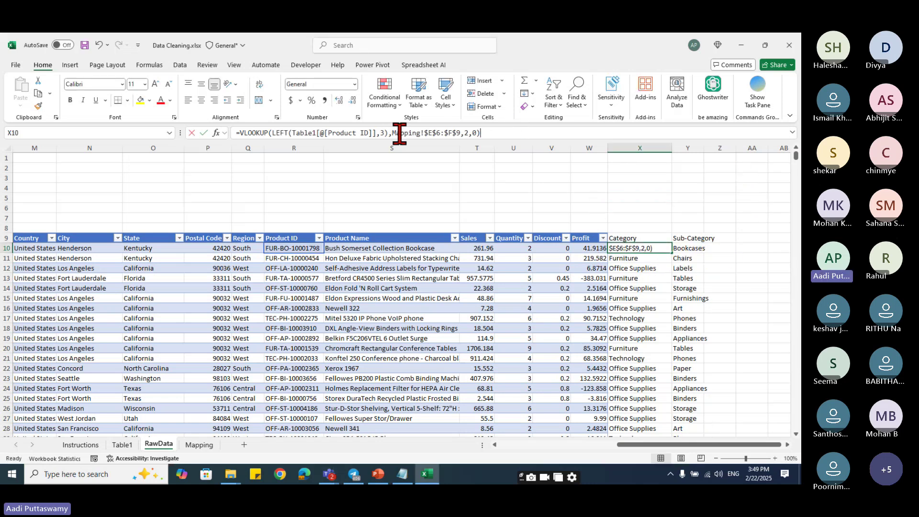
key("Escape")
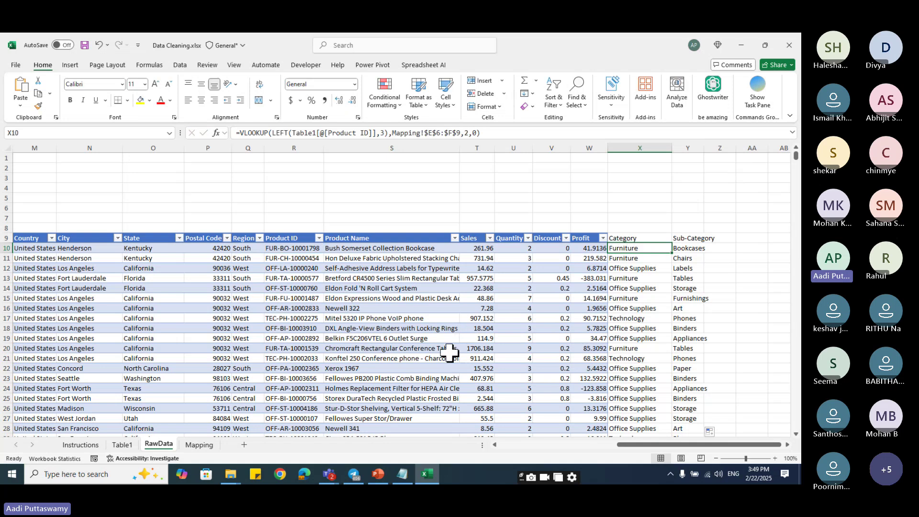
left_click(329, 473)
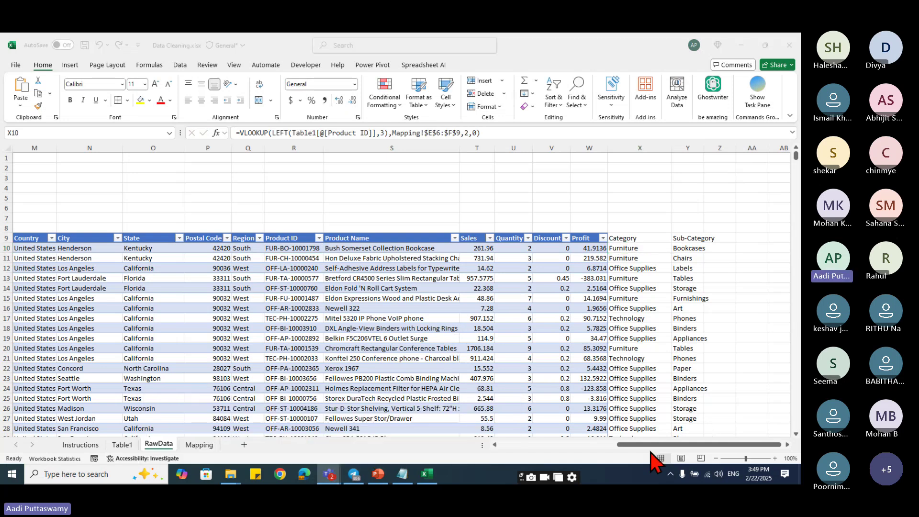
key("alt+Tab")
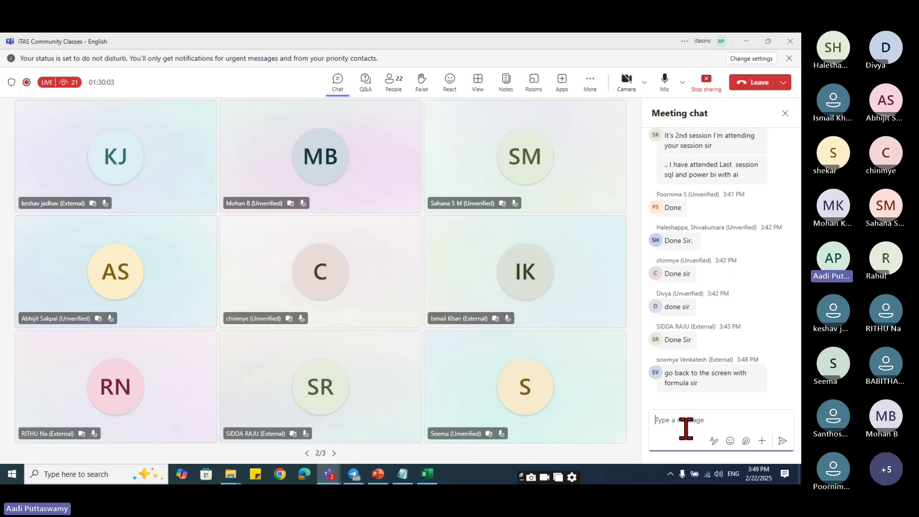
type("=VLOOKUP(LEFT(Table1[@[Product ID]],3),Mapping!$E$6:$F$9,2,0)")
key("Return")
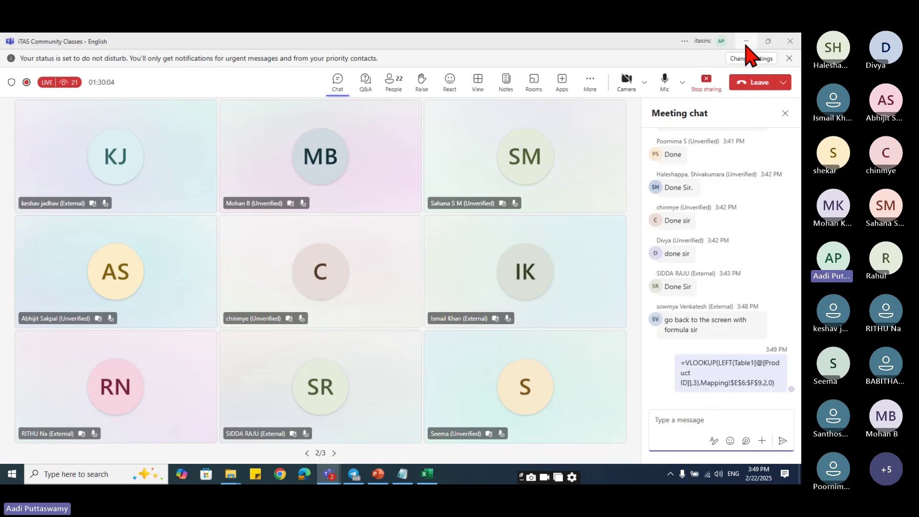
- Copy Y10's Sub-Category VLOOKUP formula, post it in the chat, and return to Excel
key("alt+Tab")
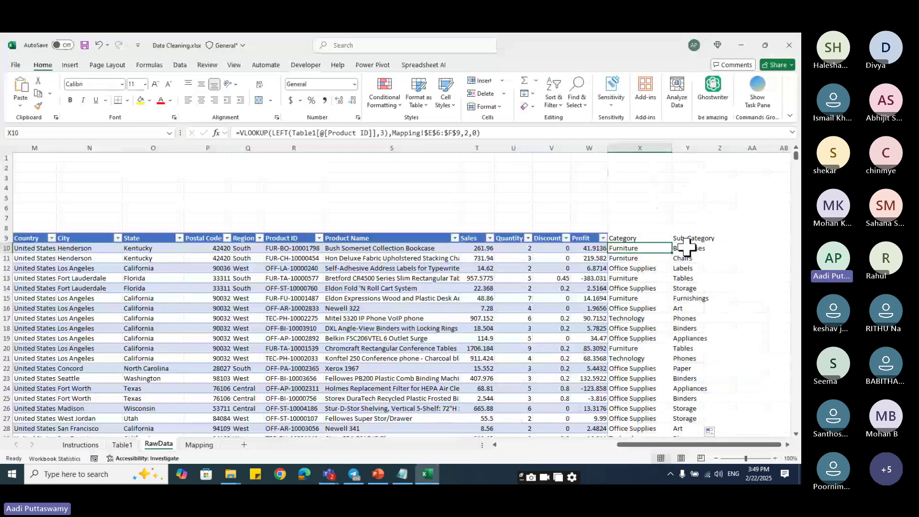
left_click(694, 247)
left_click(506, 134)
left_click(204, 133)
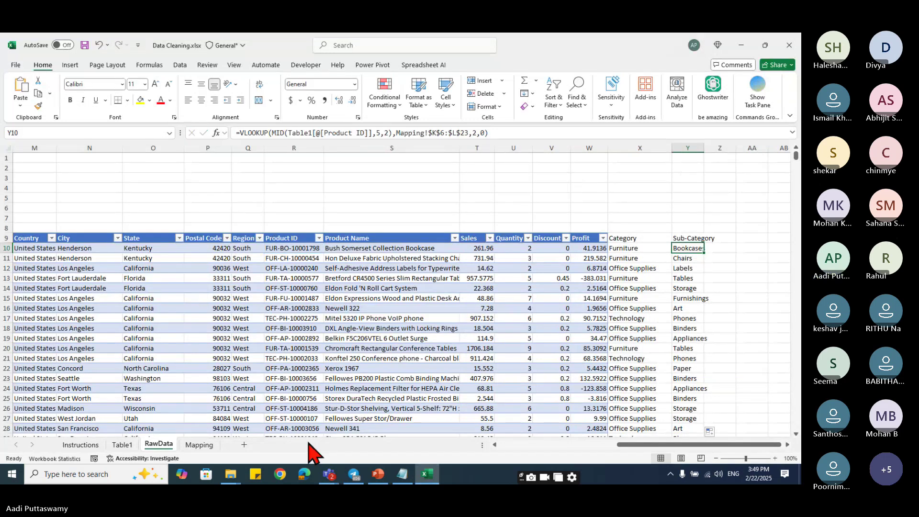
left_click(741, 45)
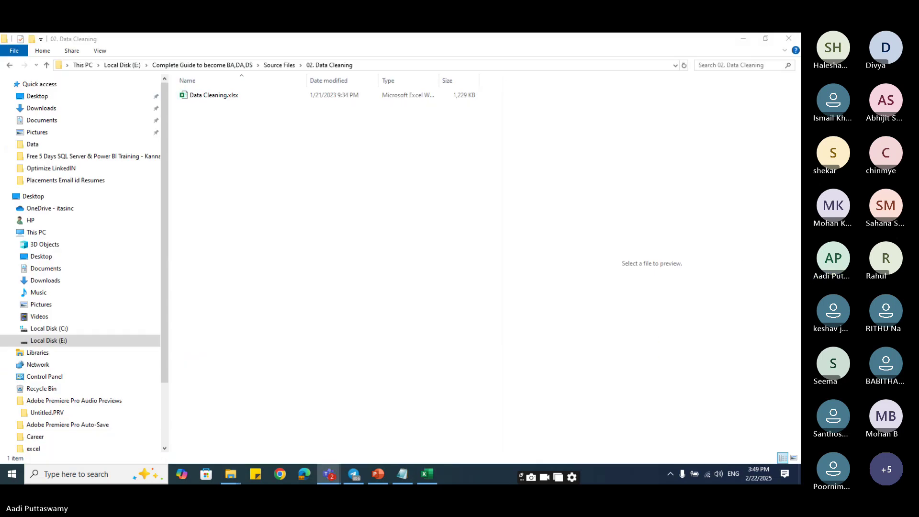
left_click(354, 475)
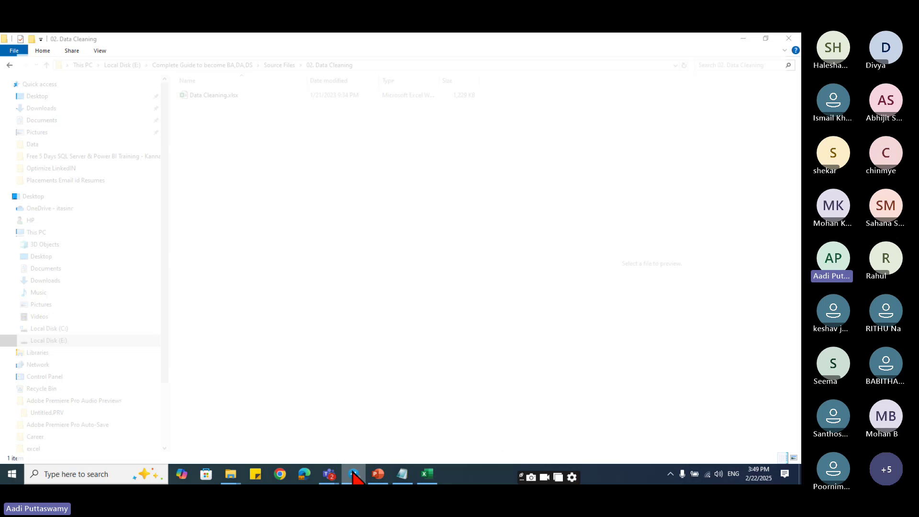
left_click(334, 473)
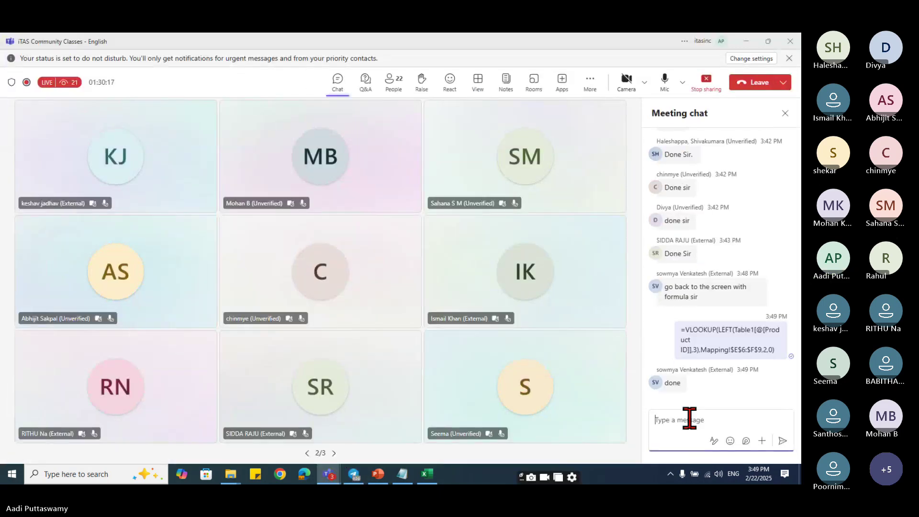
type("=VLOOKUP(MID(Table1[@[Product ID]],5,2),Mapping!$K$6:$L$23,2,0)")
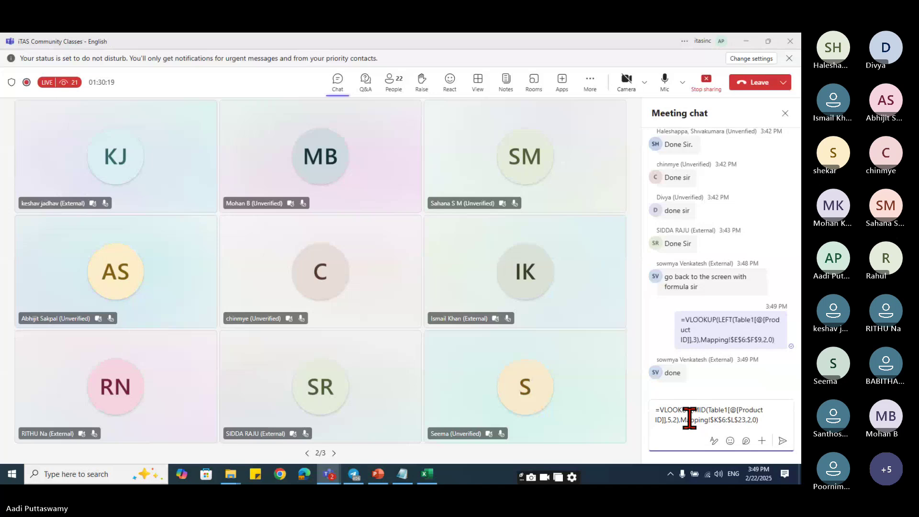
key("Return")
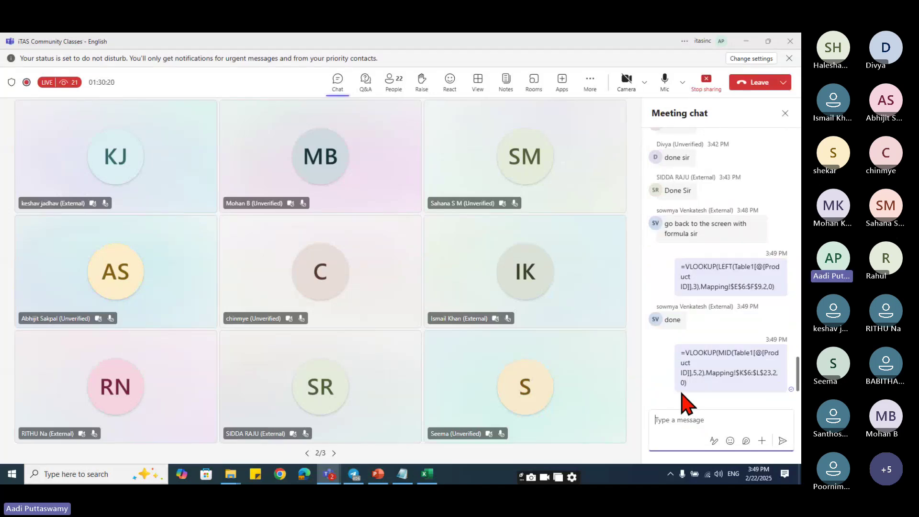
left_click(745, 41)
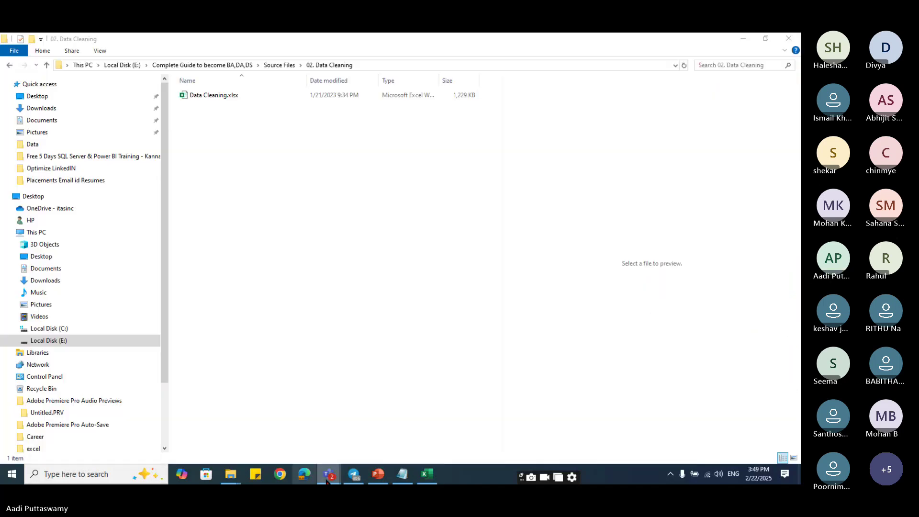
left_click(437, 477)
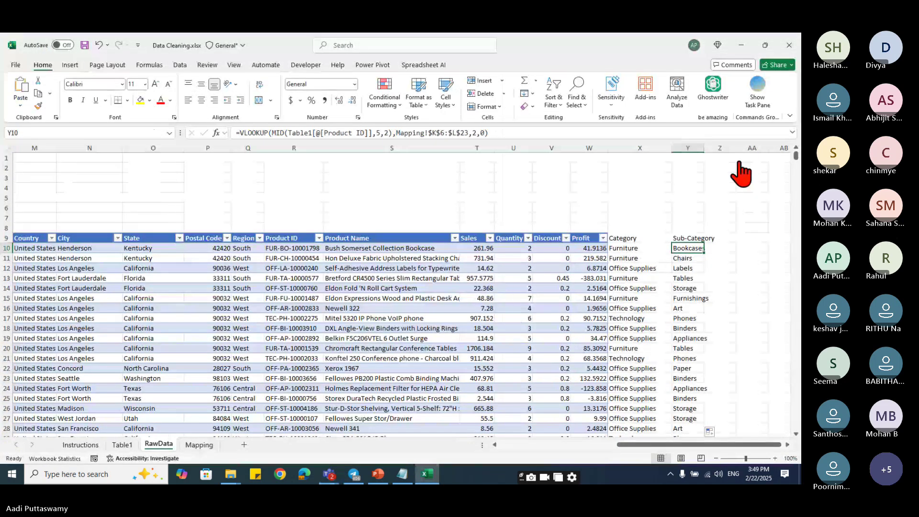
left_click(484, 247)
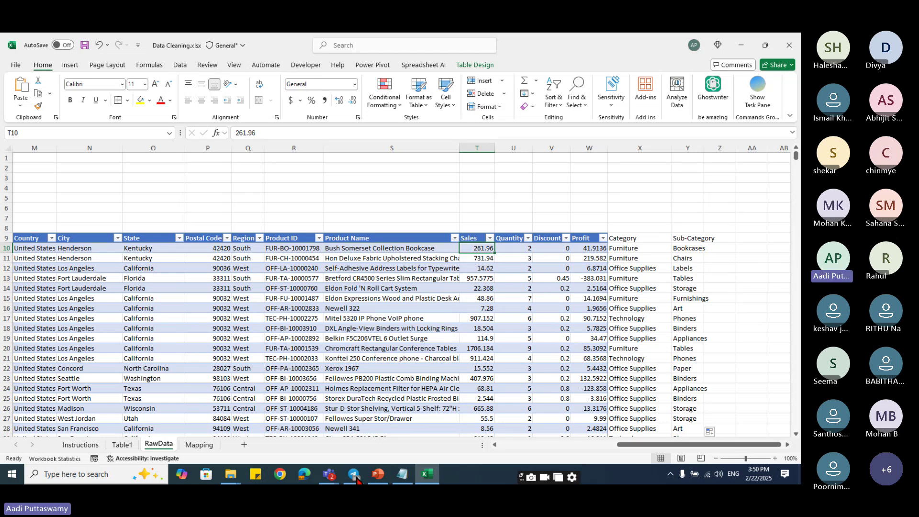
mouse_move(328, 473)
left_click(328, 440)
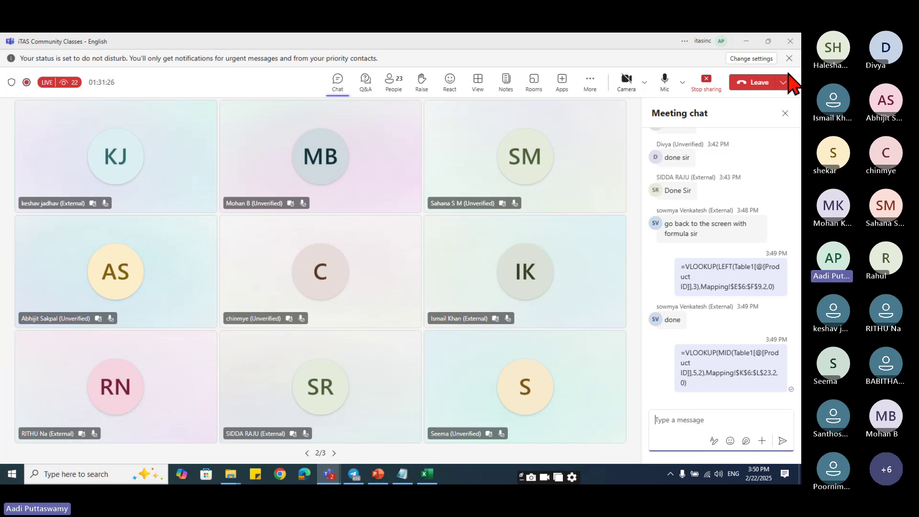
left_click(746, 41)
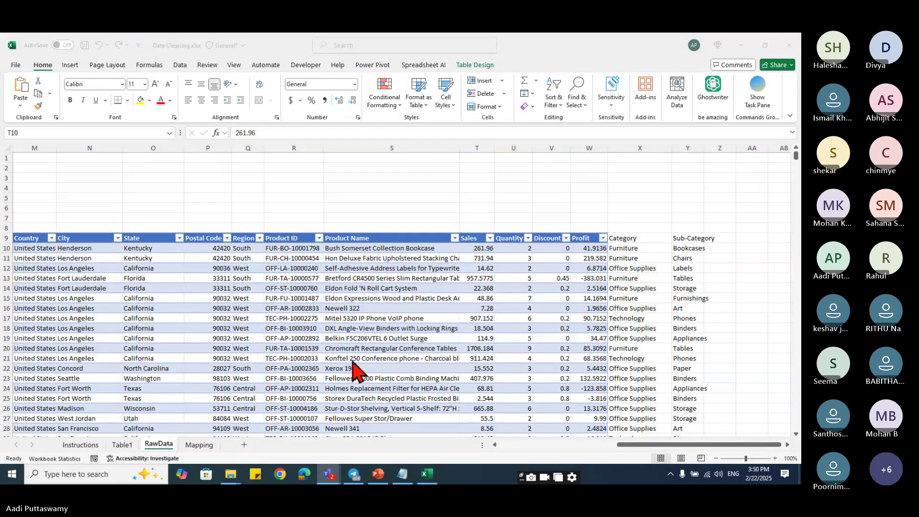
- Review the Instructions sheet's Trim and Change Case tasks, then the Mapping and RawData sheets
left_click(89, 446)
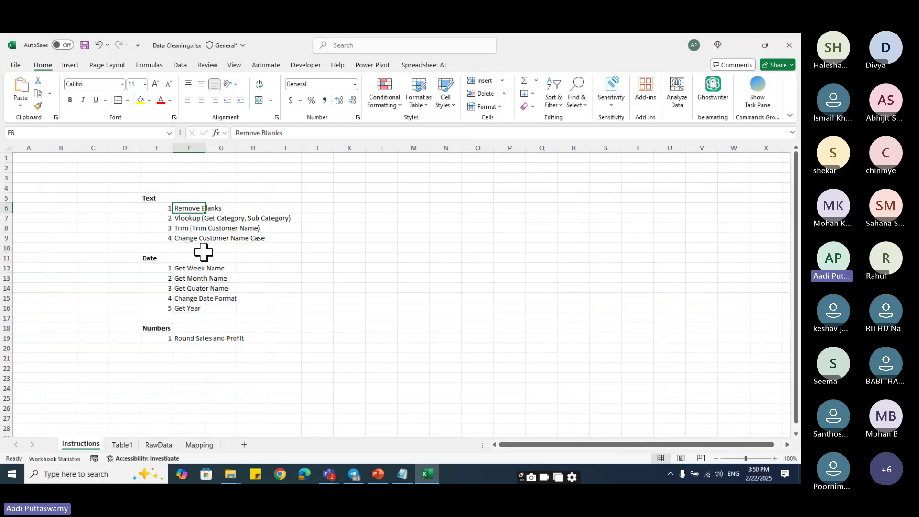
left_click(190, 228)
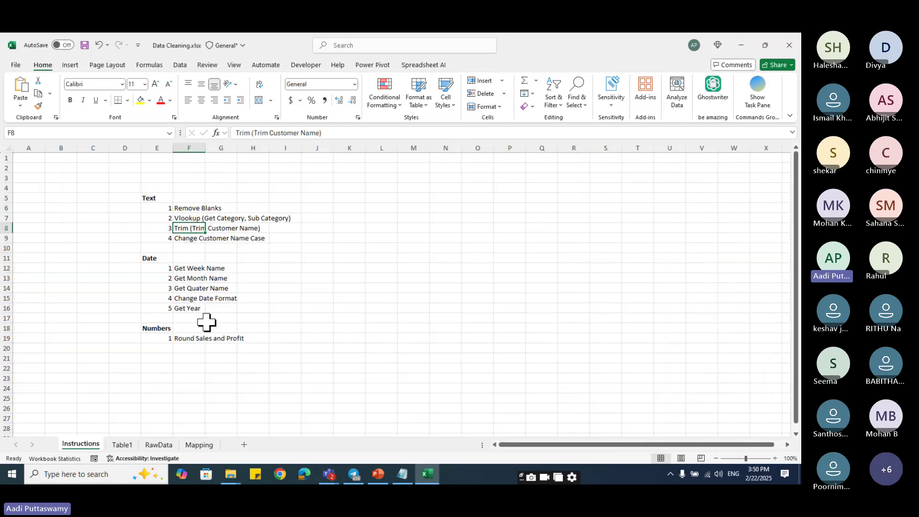
left_click(185, 239)
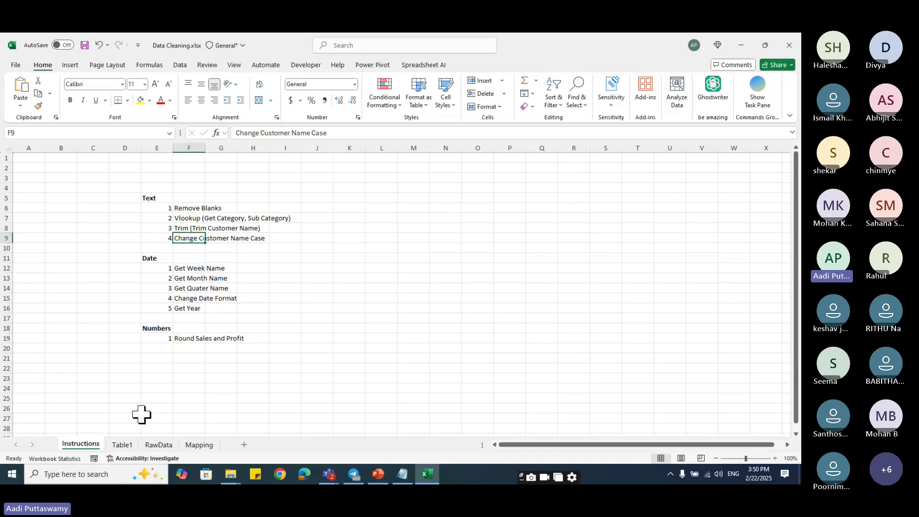
left_click(199, 444)
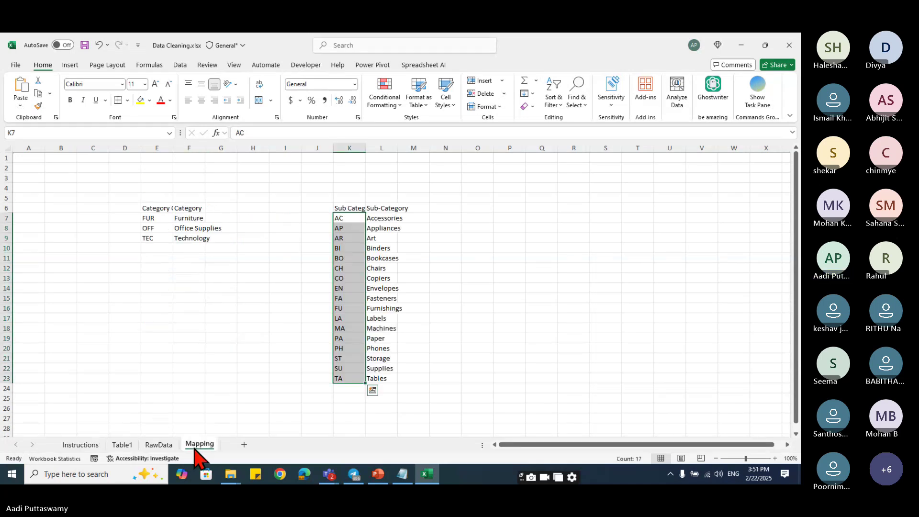
left_click(158, 445)
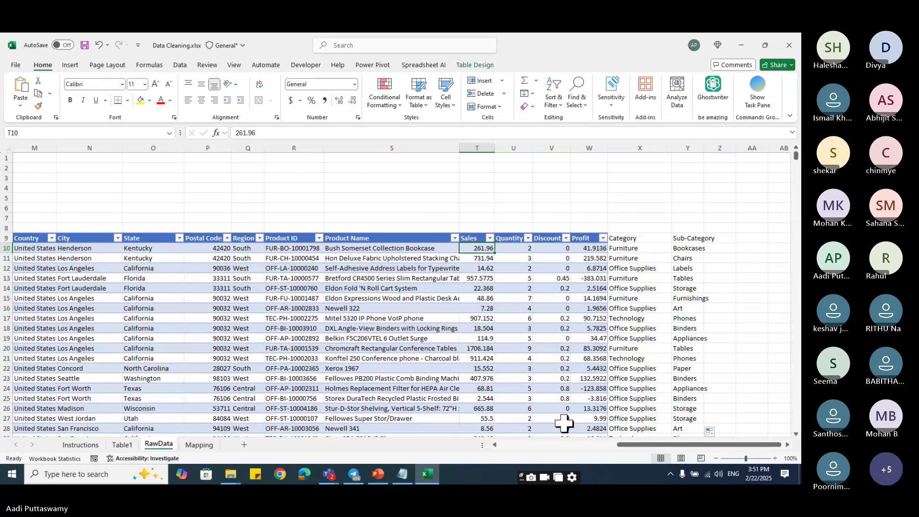
- Glance at the Teams meeting, then locate the Customer Name cell in RawData row 10
left_click_drag(626, 444, 543, 445)
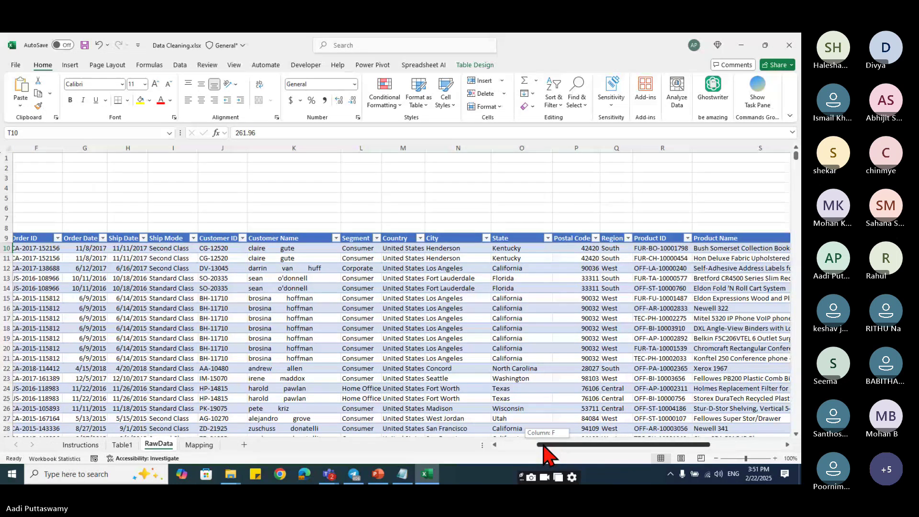
left_click_drag(544, 445, 707, 443)
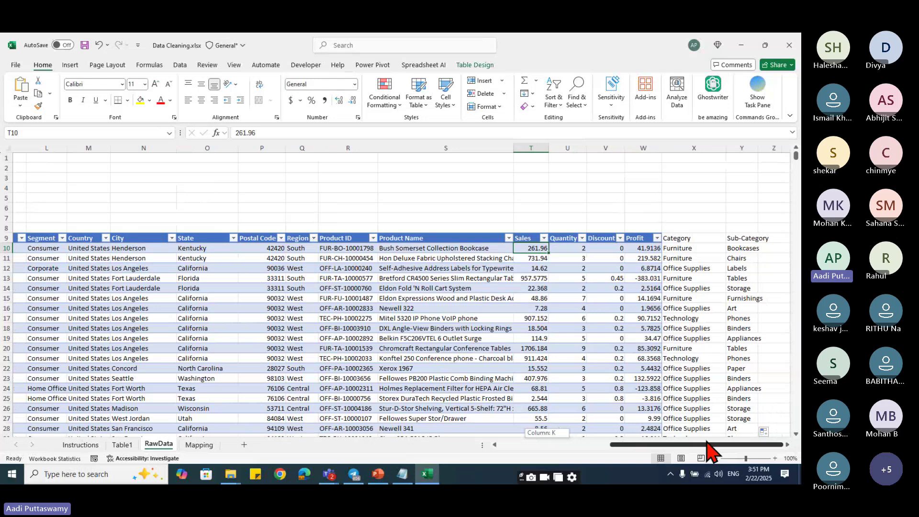
mouse_move(329, 468)
left_click(334, 445)
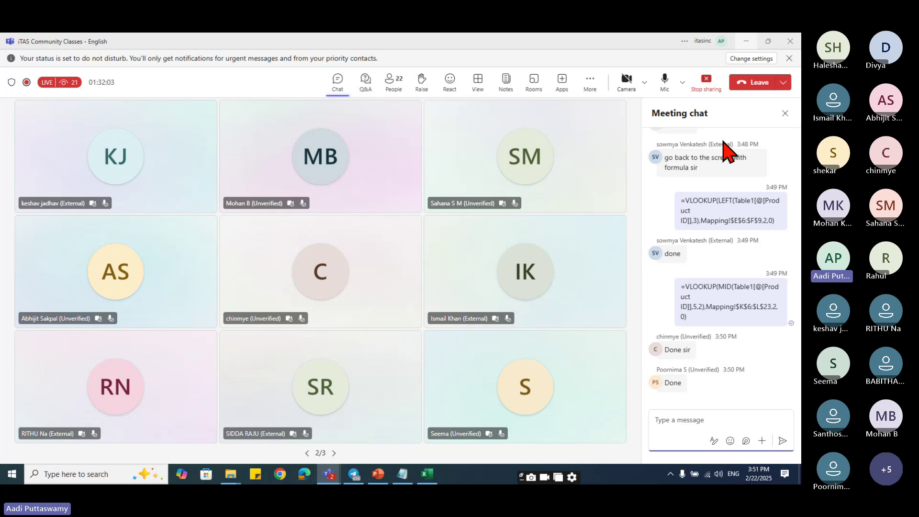
key("alt+Tab")
left_click(470, 249)
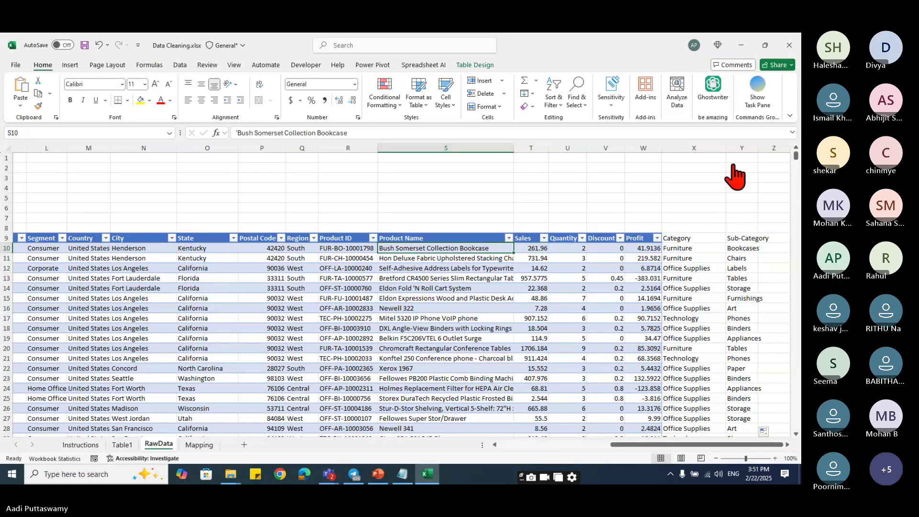
left_click(148, 248)
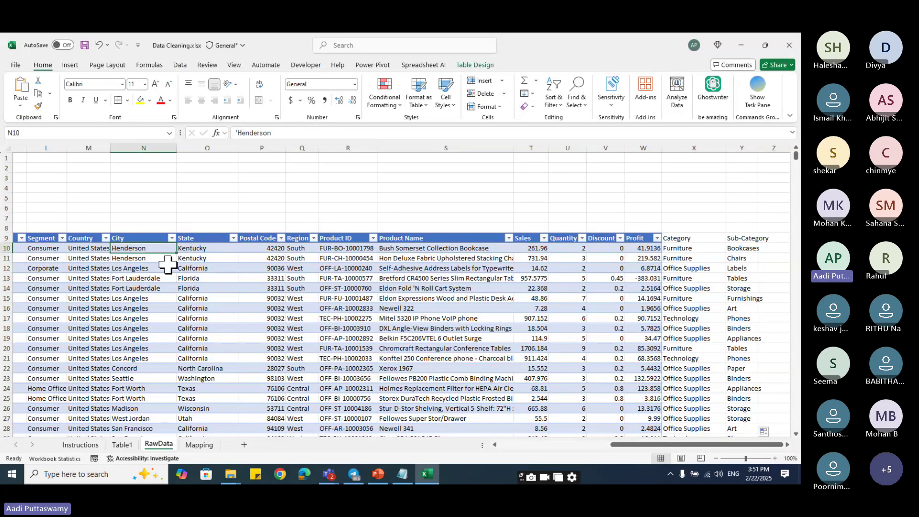
key("Left")
key("Left")
key("Left")
key("Left")
key("Left")
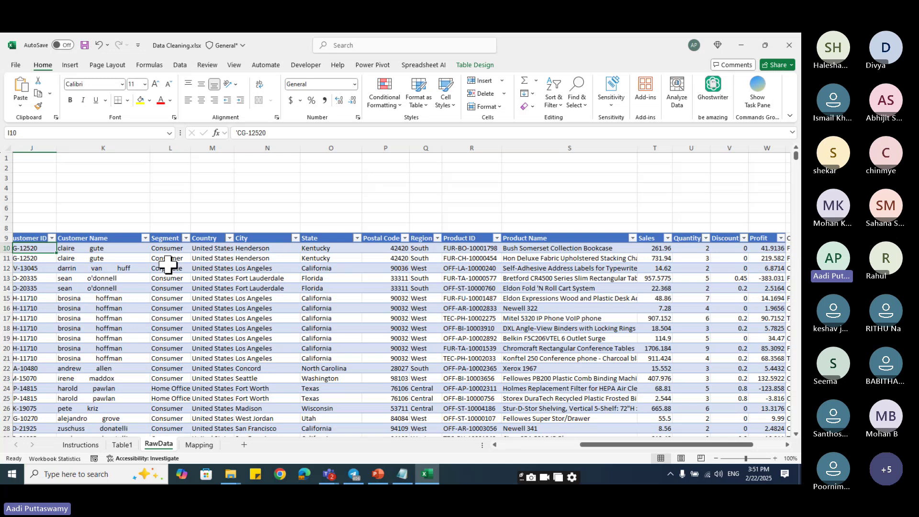
key("Right")
key("Right")
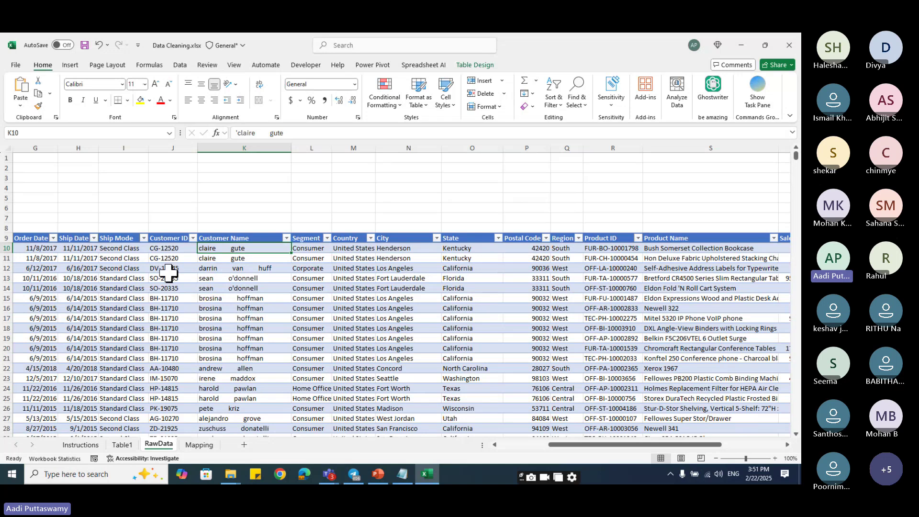
- Return to the Instructions sheet's Trim Customer Name and Change Customer Name Case tasks
left_click(85, 446)
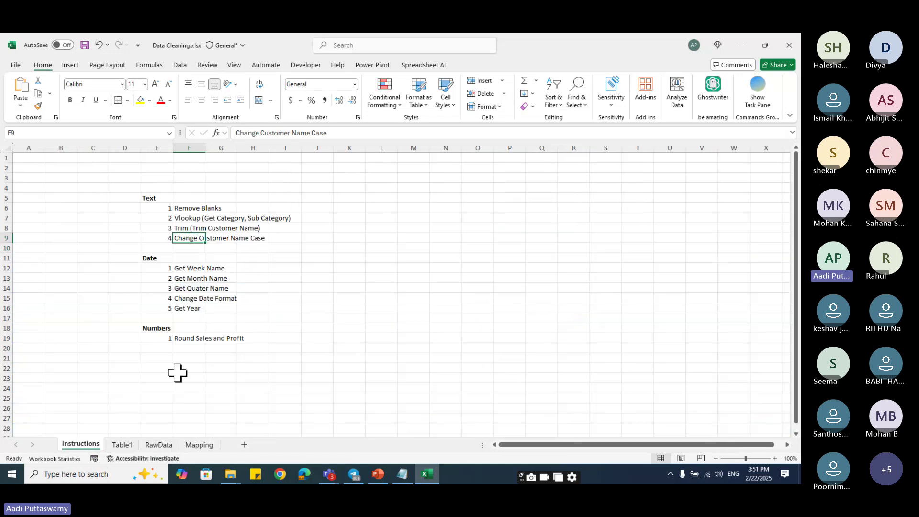
left_click(155, 248)
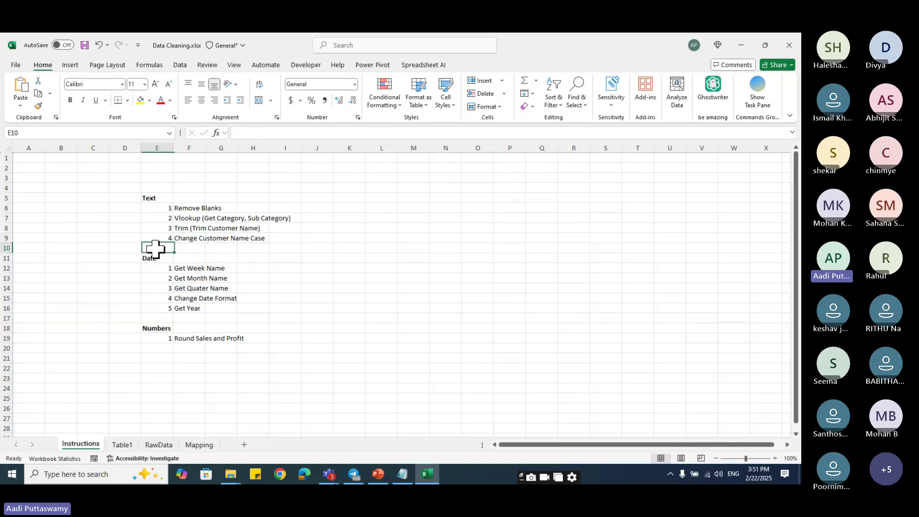
left_click(189, 229)
left_click(189, 239)
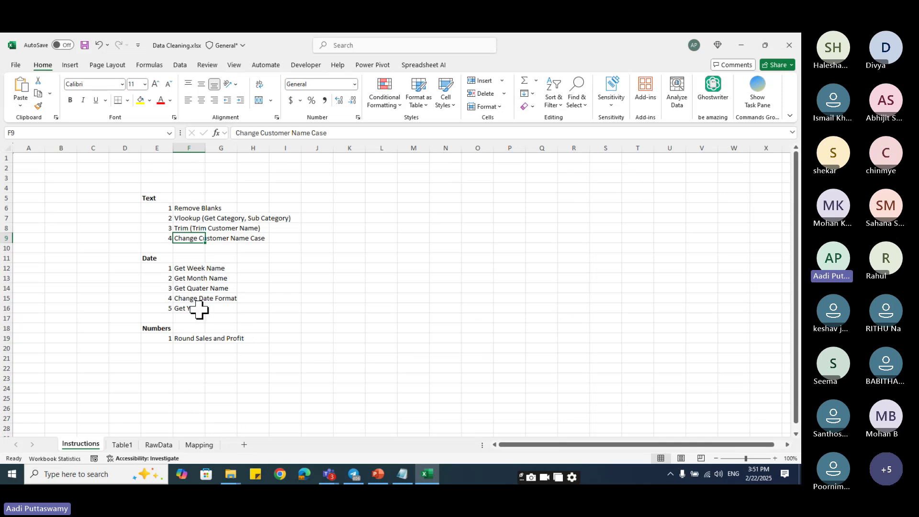
- Add the heading Customer Name in Z9, beside Sub-Category on RawData
left_click(159, 445)
left_click(404, 247)
key("Right")
key("Right")
key("Right")
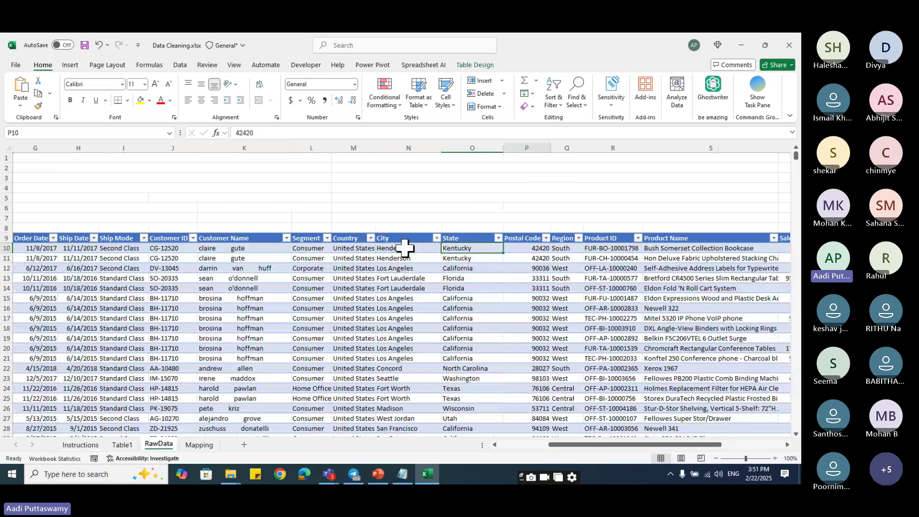
key("Right")
key("Right")
key("Right")
key("Right")
key("Right")
key("Right")
key("Right")
key("Right")
key("Right")
key("Right")
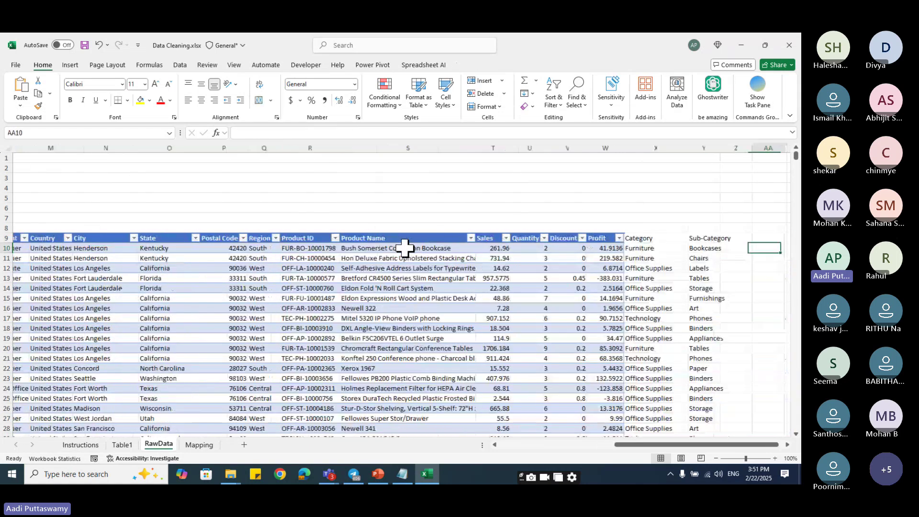
key("Left")
key("Left")
key("Left")
key("Right")
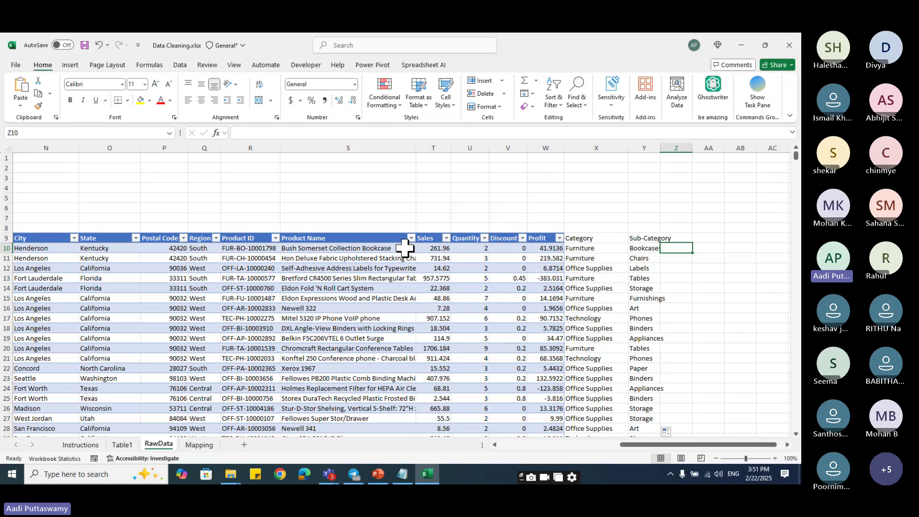
key("Up")
type("Cust")
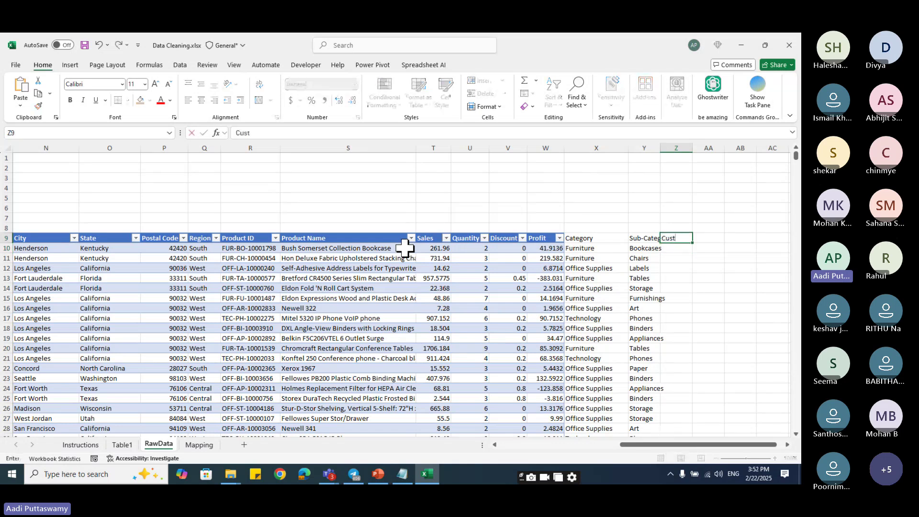
type("omer Name")
key("Return")
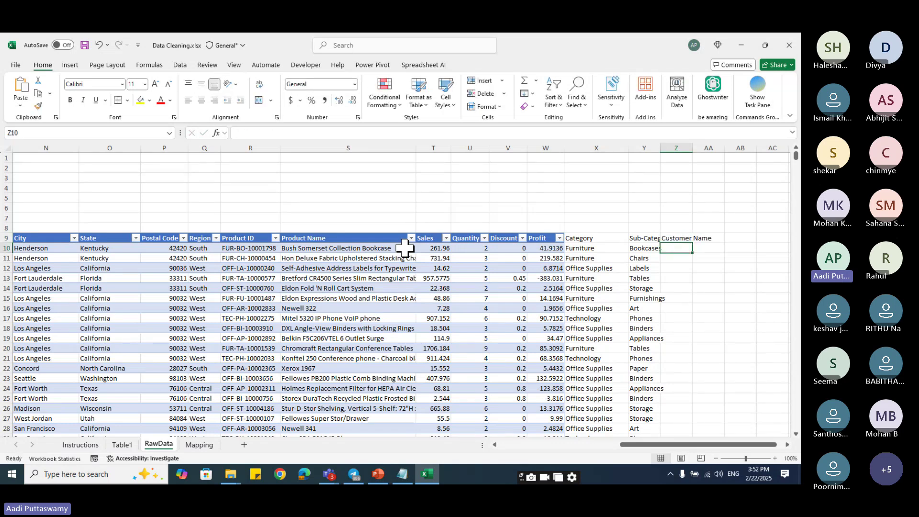
- Enter =TRIM(Table1[@[Customer Name]]) in Z10 to trim the customer name
type("=TRIM(")
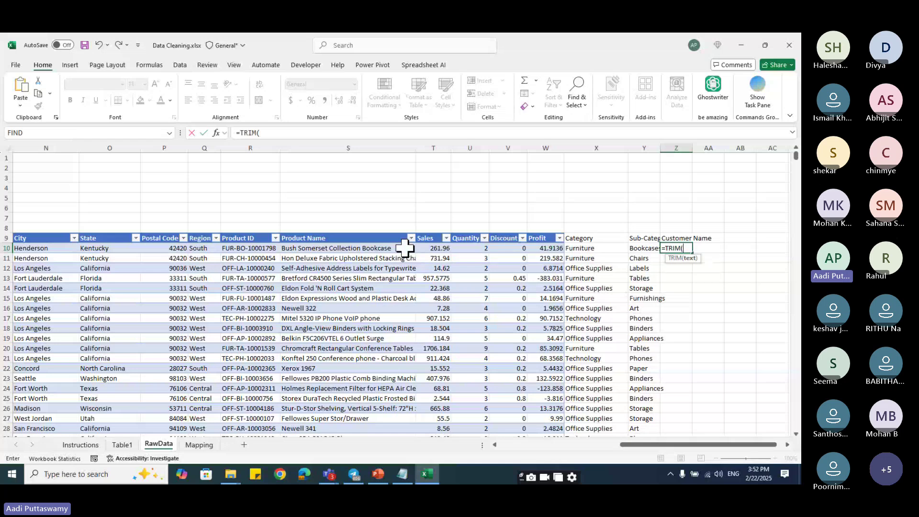
key("Left")
key("Left")
key("Left")
key("Left")
key("Left")
key("Left")
key("Left")
key("Left")
key("Left")
key("Left")
key("Left")
key("Left")
key("Left")
key("Left")
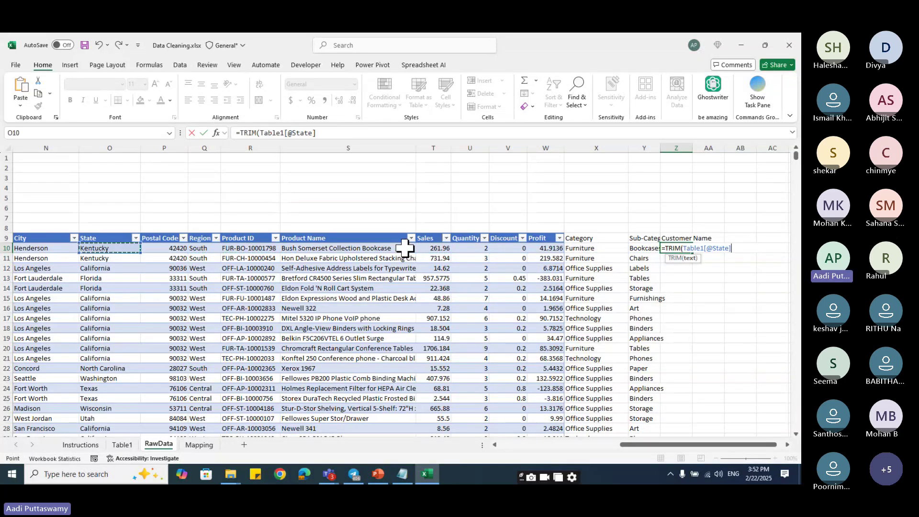
key("Left")
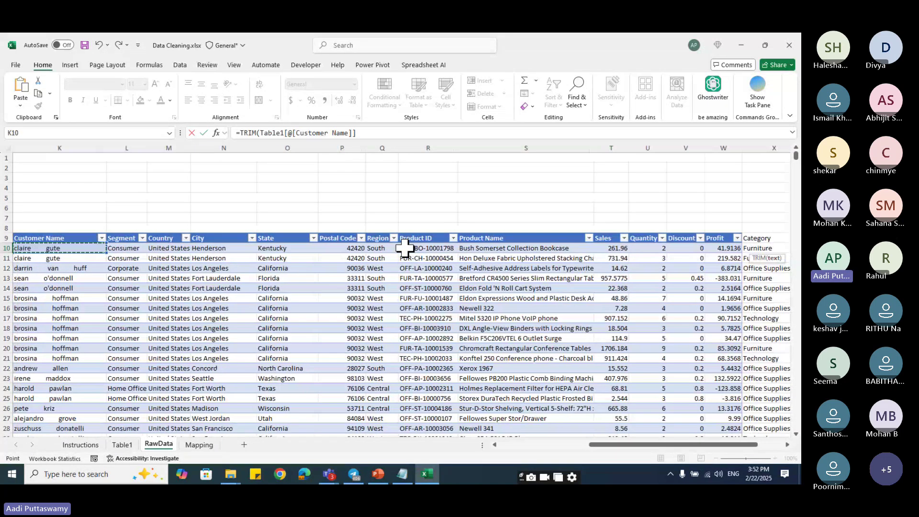
type(")")
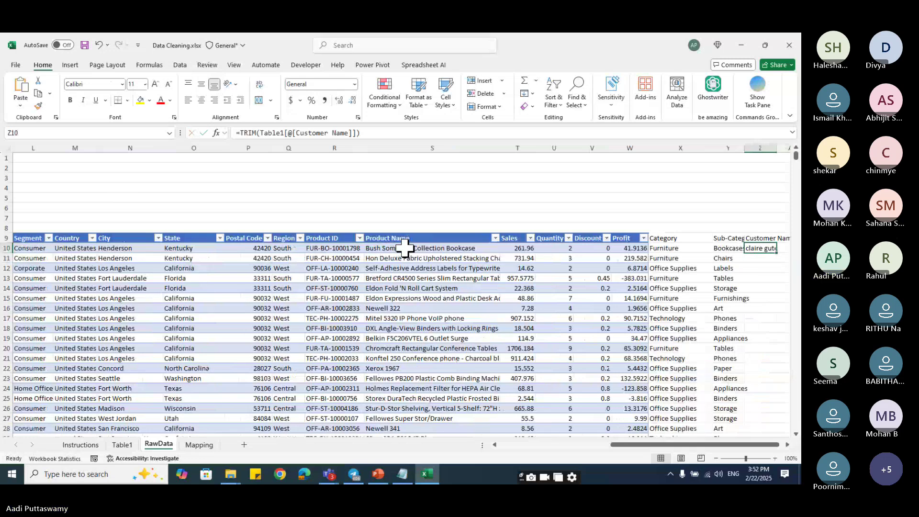
key("Tab")
key("Left")
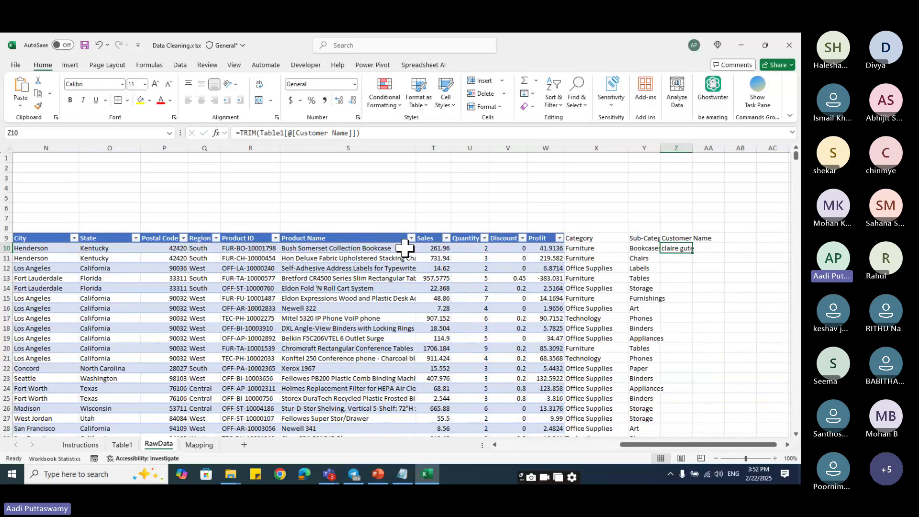
- Change Z10 to =PROPER(TRIM(Table1[@[Customer Name]])), fixing the missing parenthesis
left_click(95, 446)
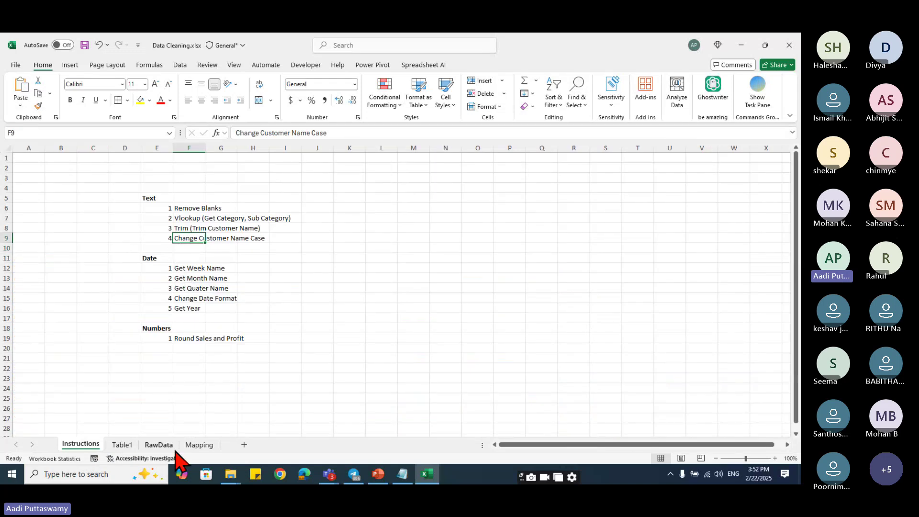
left_click(198, 444)
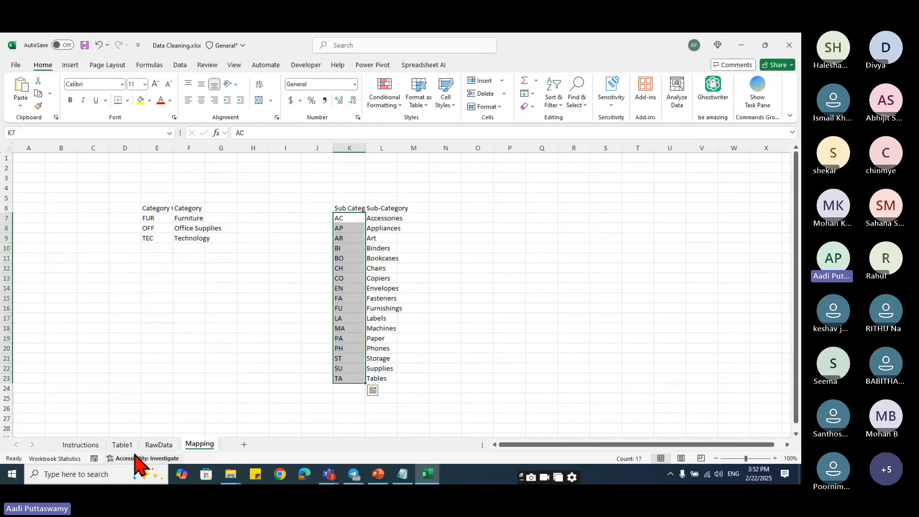
left_click(159, 445)
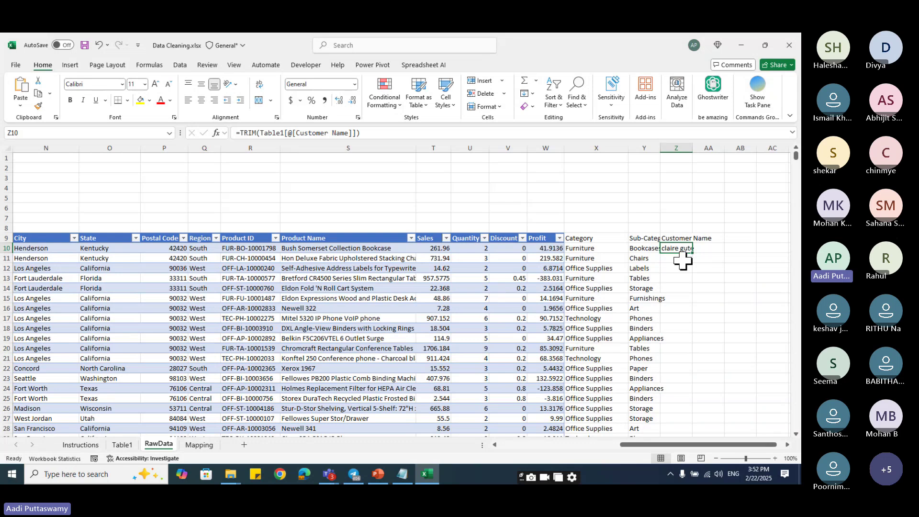
double_click(682, 247)
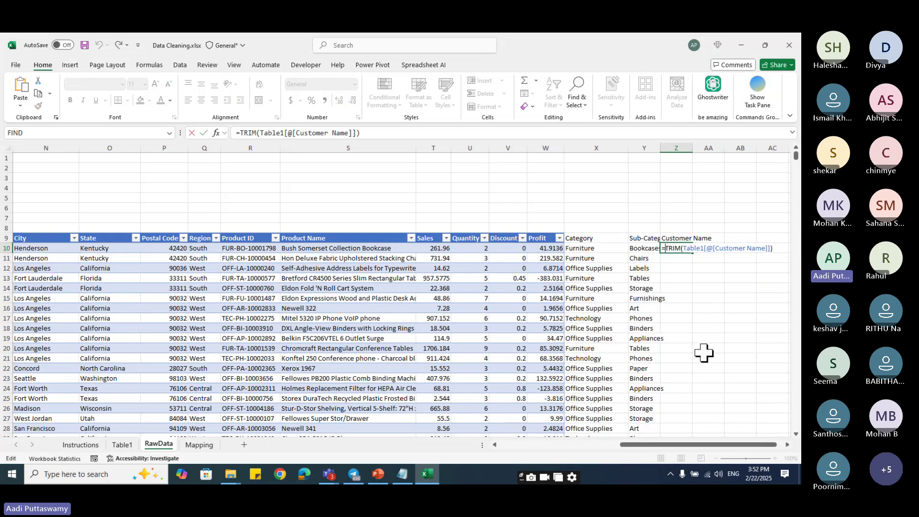
key("Home")
key("Right")
type("proper(")
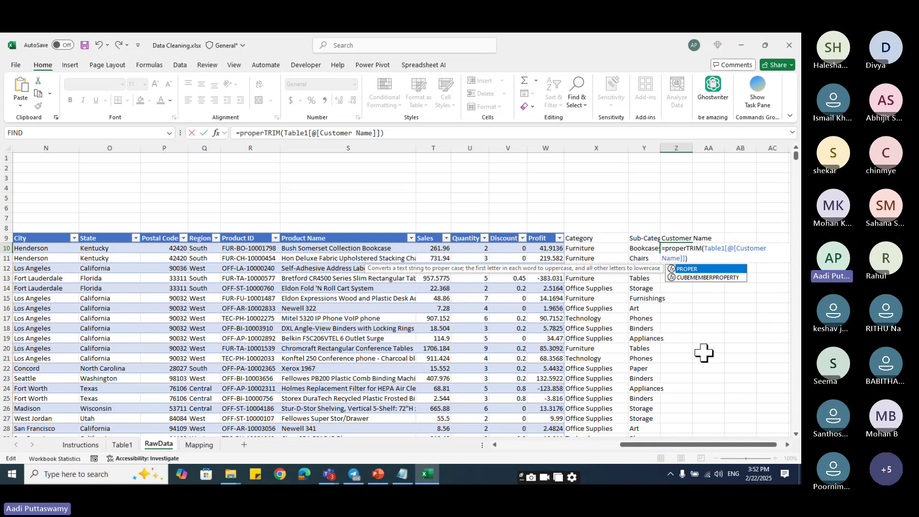
key("Return")
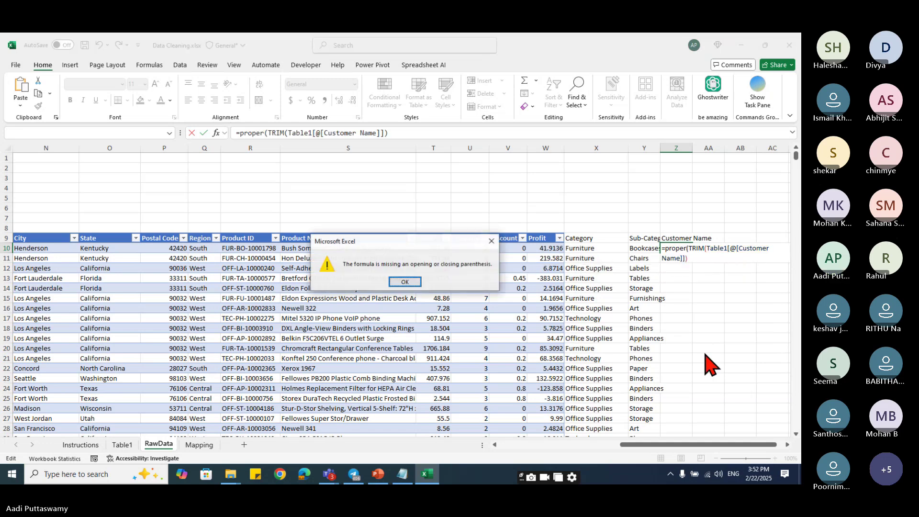
key("Return")
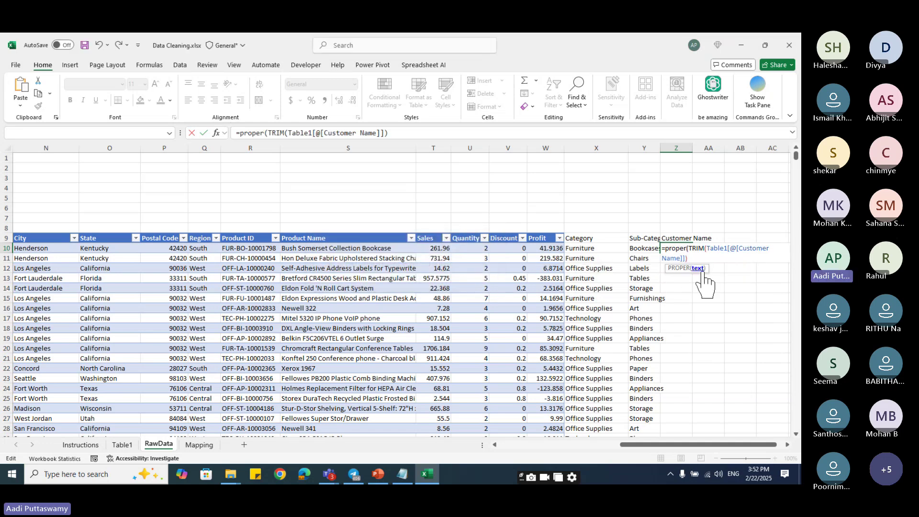
type(")")
key("Return")
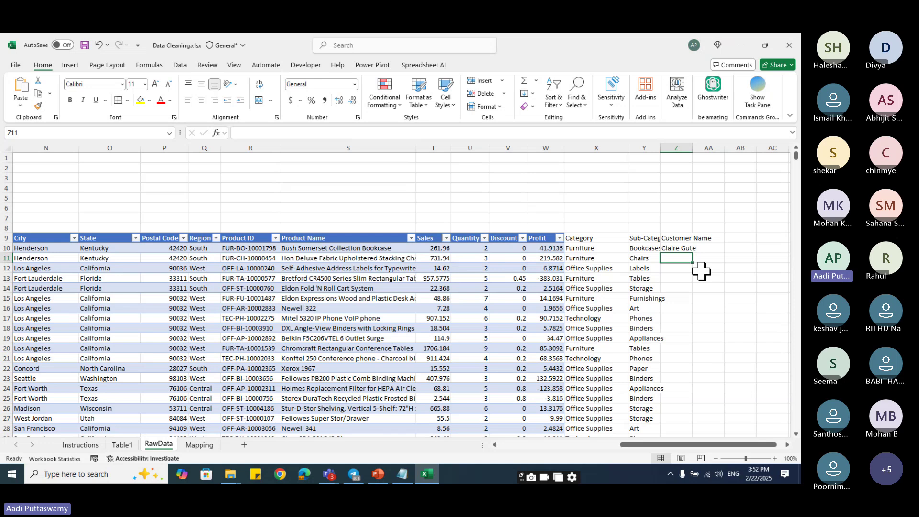
- Fill the PROPER formula from Z10 down the whole Customer Name column
left_click(676, 247)
double_click(692, 253)
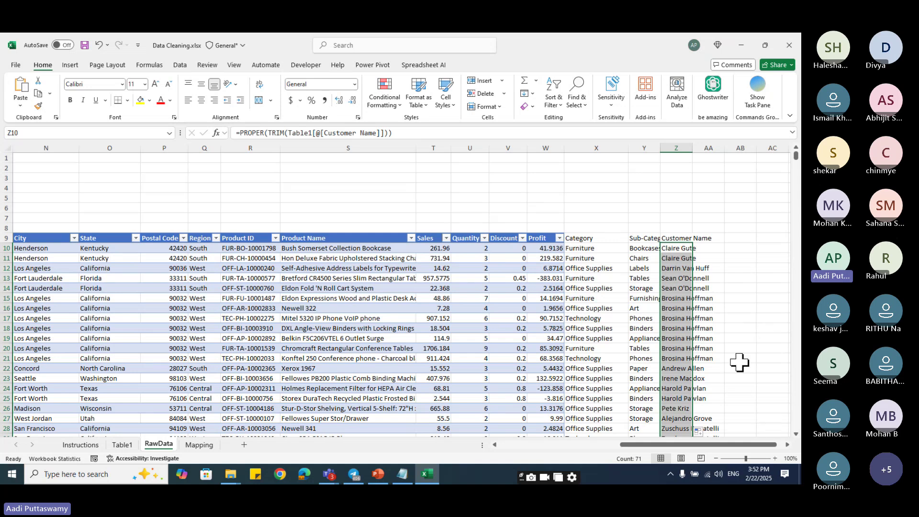
scroll(737, 341, "down", 3)
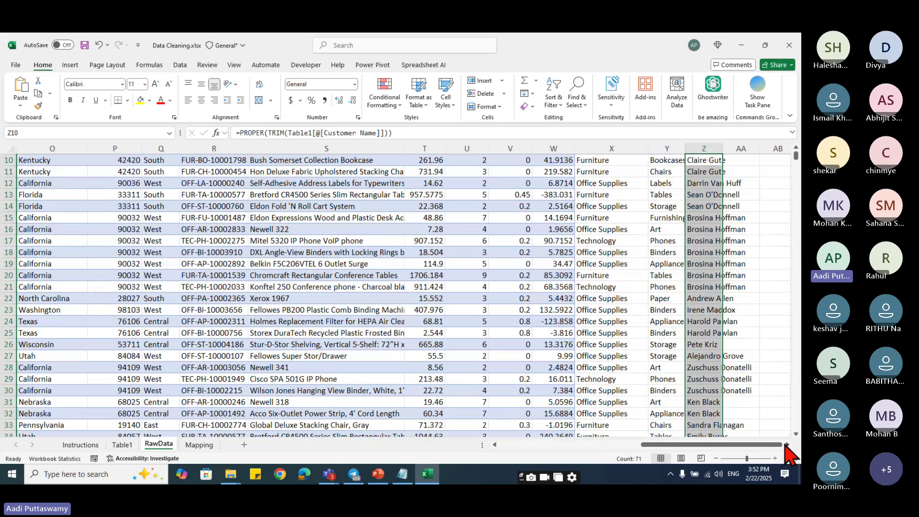
left_click(787, 444)
scroll(785, 447, "up", 1)
key("Down")
scroll(593, 222, "up", 2)
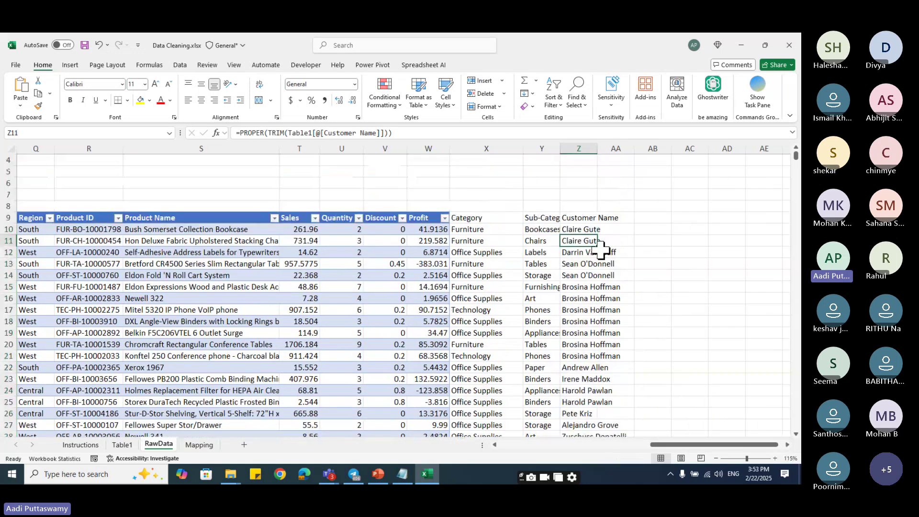
left_click(581, 219)
double_click(583, 228)
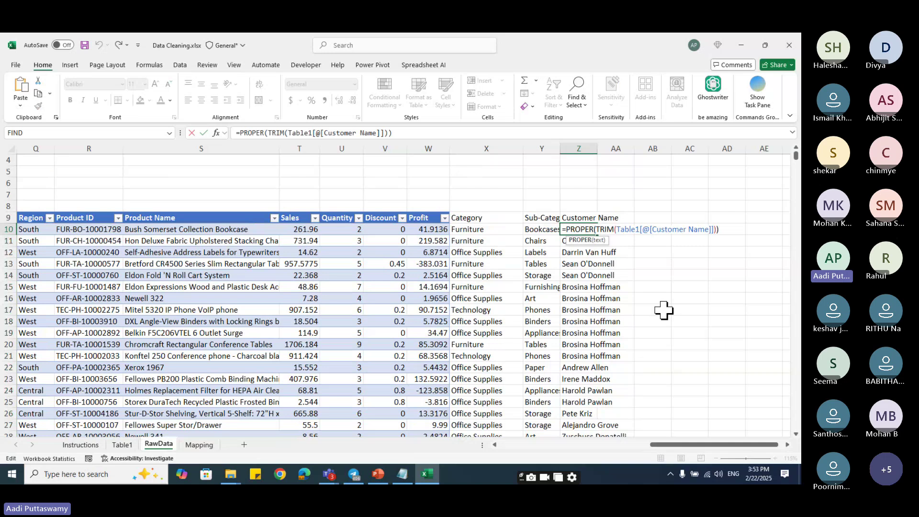
key("shift+End")
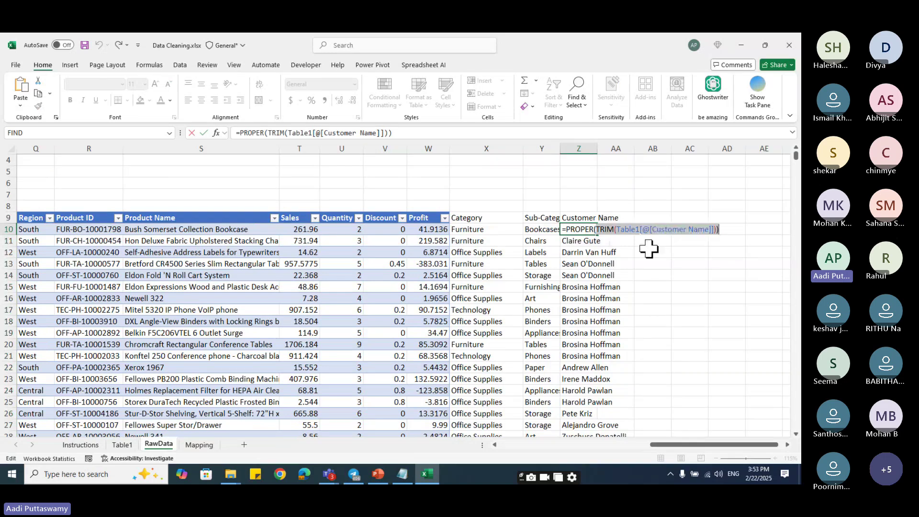
key("Escape")
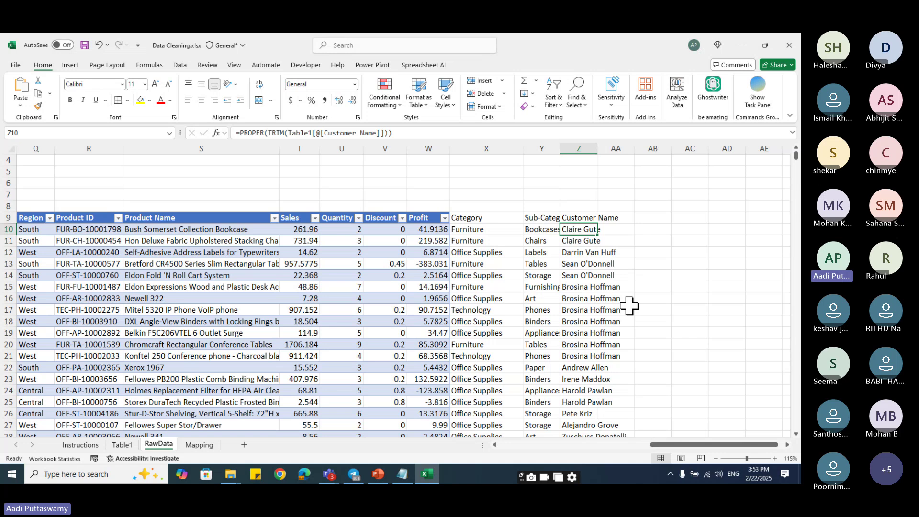
left_click(569, 321)
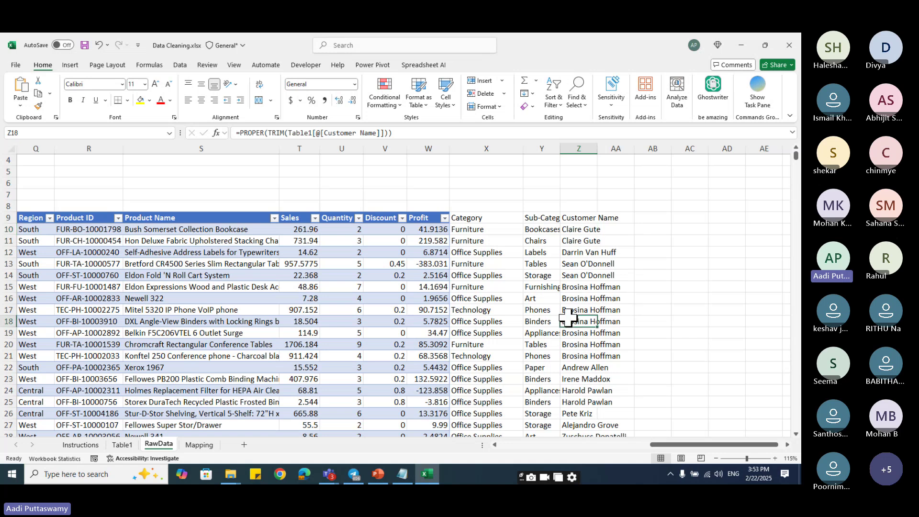
- Switch to the Instructions sheet, briefly opening and closing the File view
left_click(90, 446)
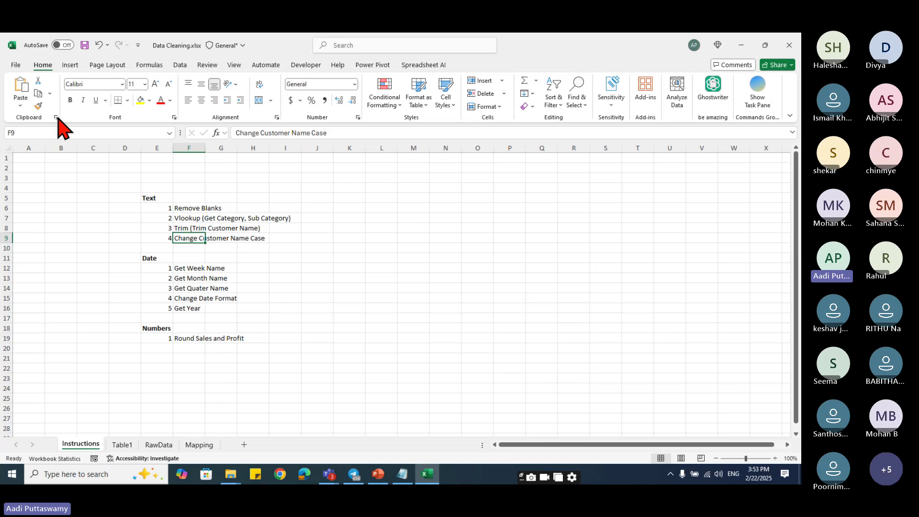
left_click(16, 66)
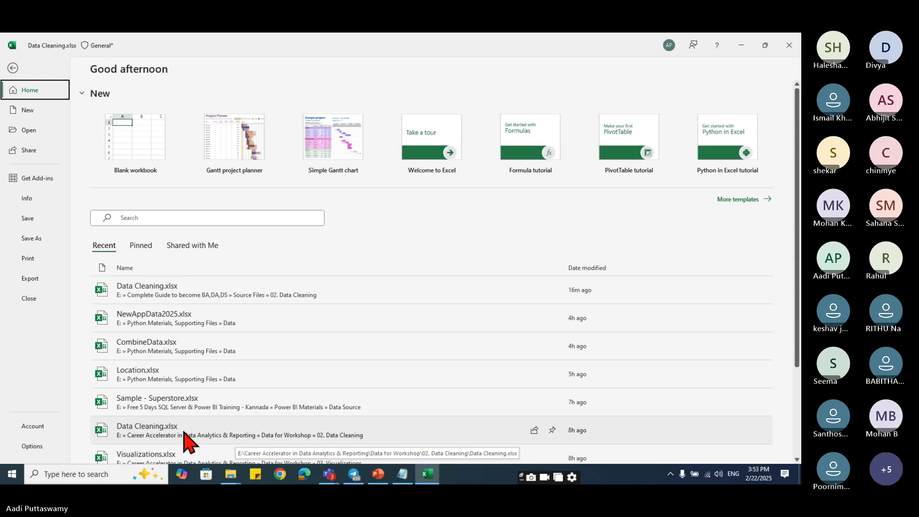
key("Escape")
- Review the Trim and Change Case tasks, then the date tasks from Get Week Name to Get Year
left_click(349, 308)
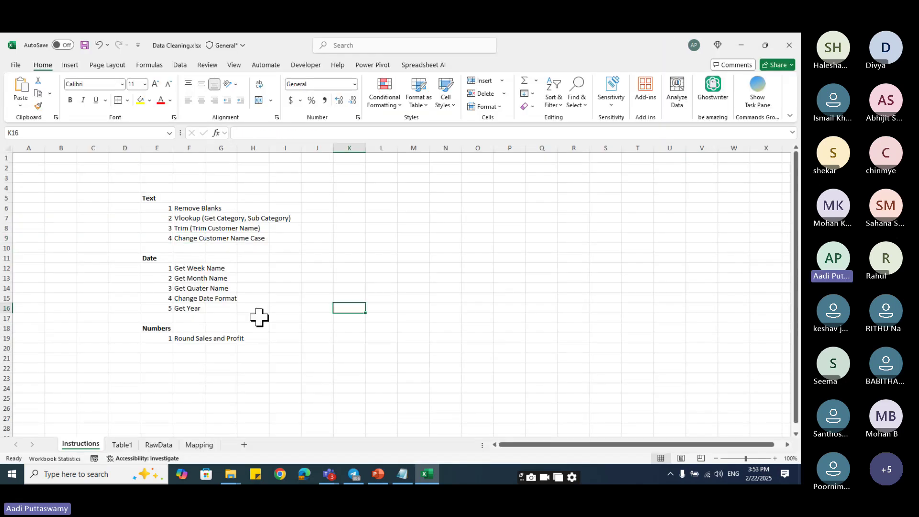
left_click_drag(188, 228, 188, 238)
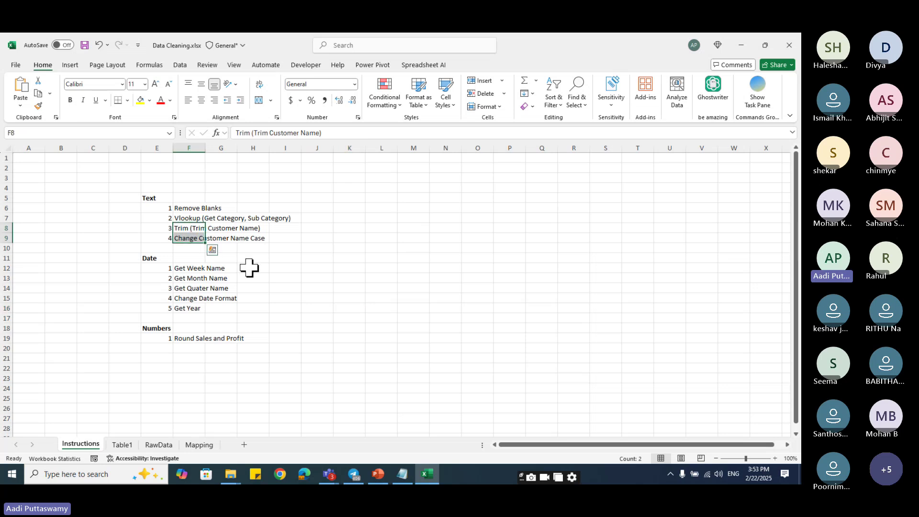
left_click(285, 267)
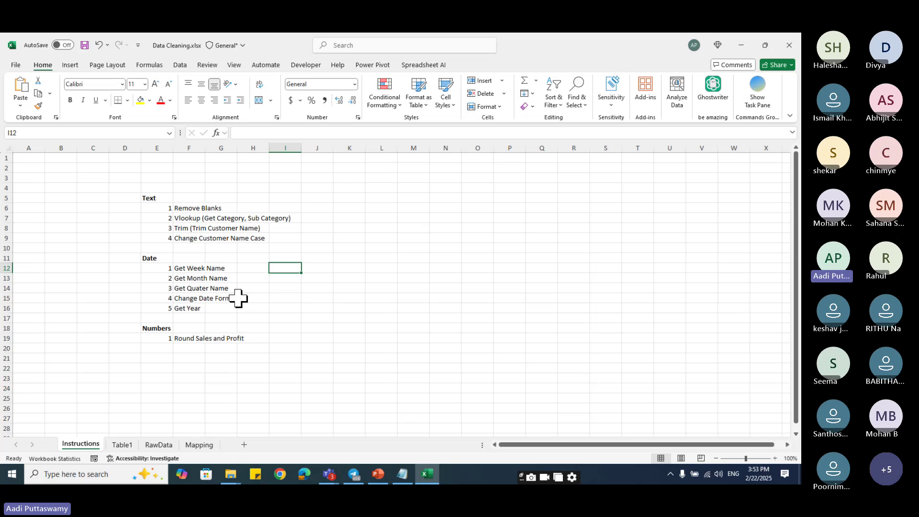
left_click(188, 269)
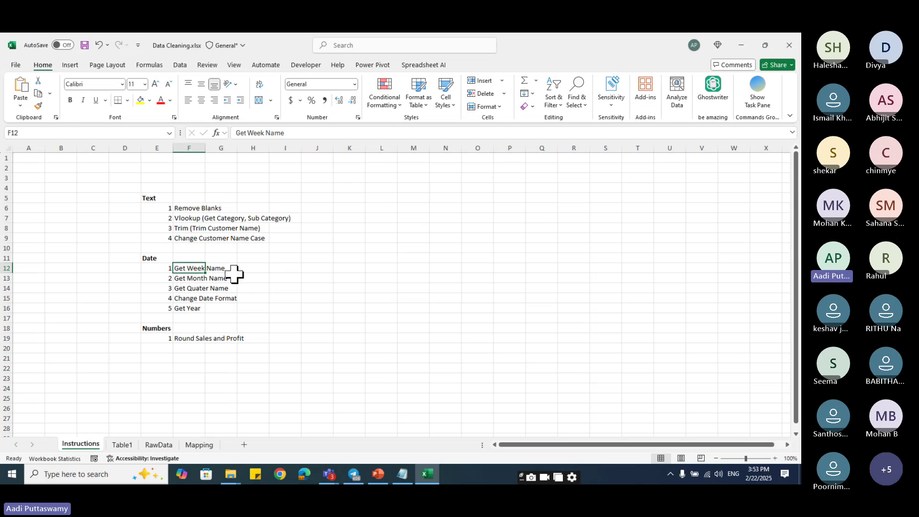
left_click(190, 280)
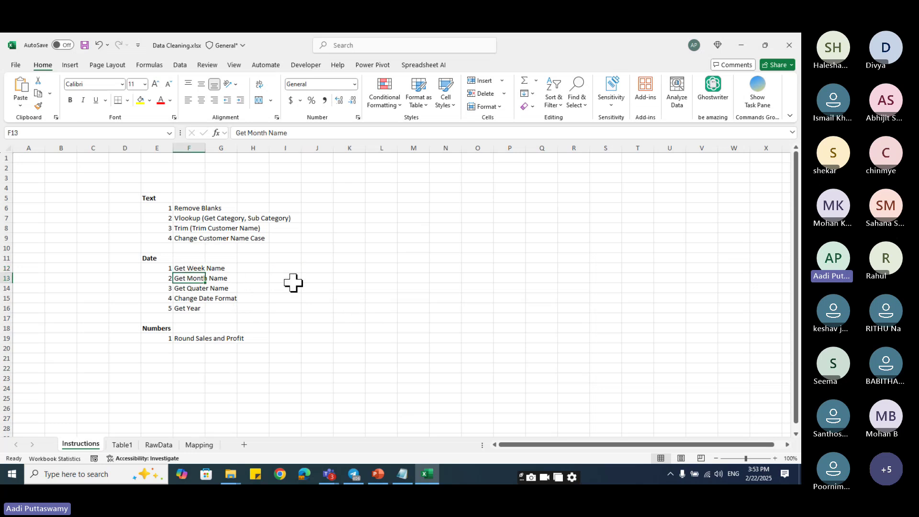
left_click(191, 289)
left_click(200, 299)
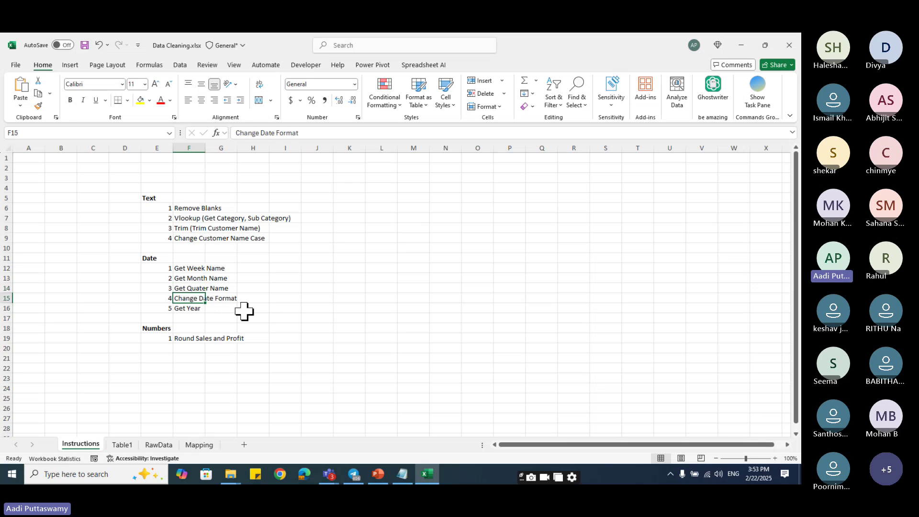
left_click(187, 308)
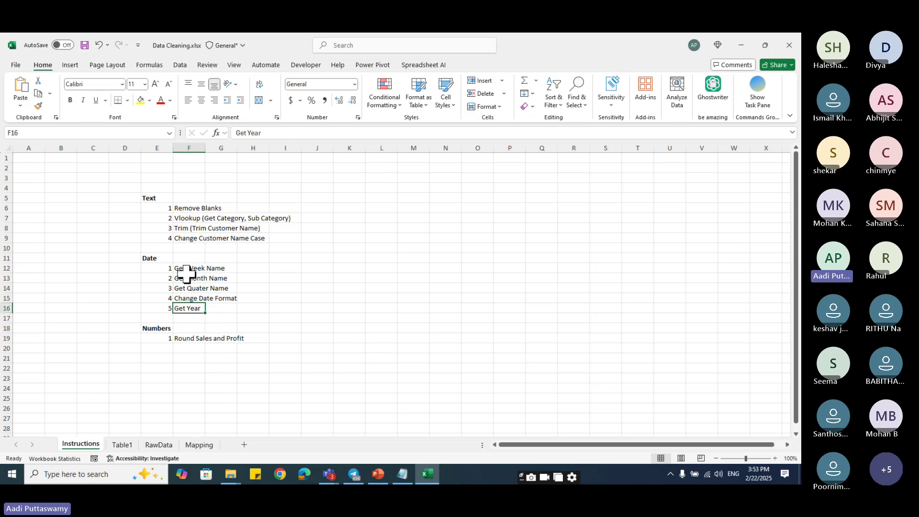
- Go over the five date tasks again, ending at the Round Sales and Profit task
left_click_drag(188, 277, 191, 307)
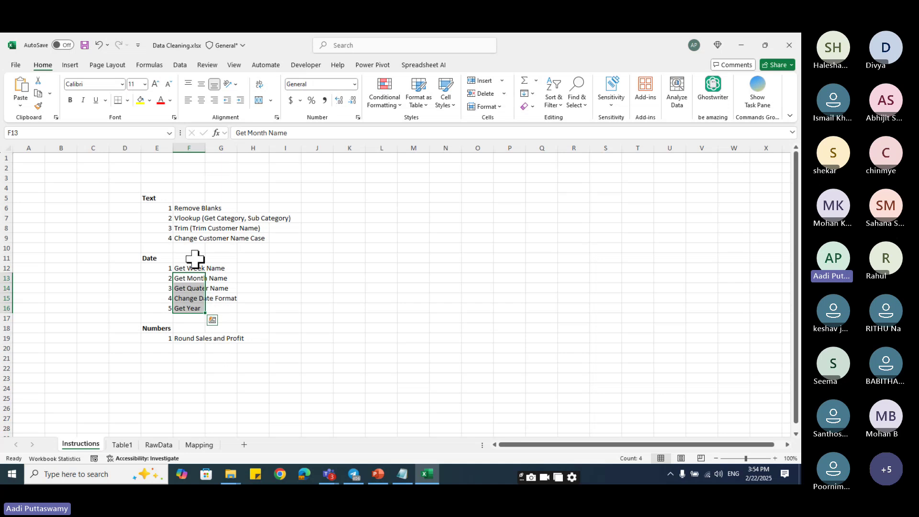
left_click_drag(187, 268, 189, 308)
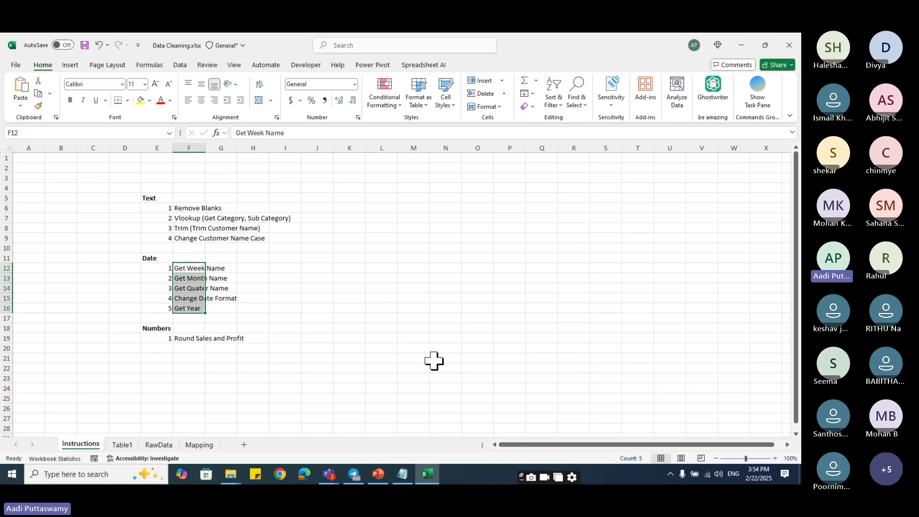
left_click(189, 268)
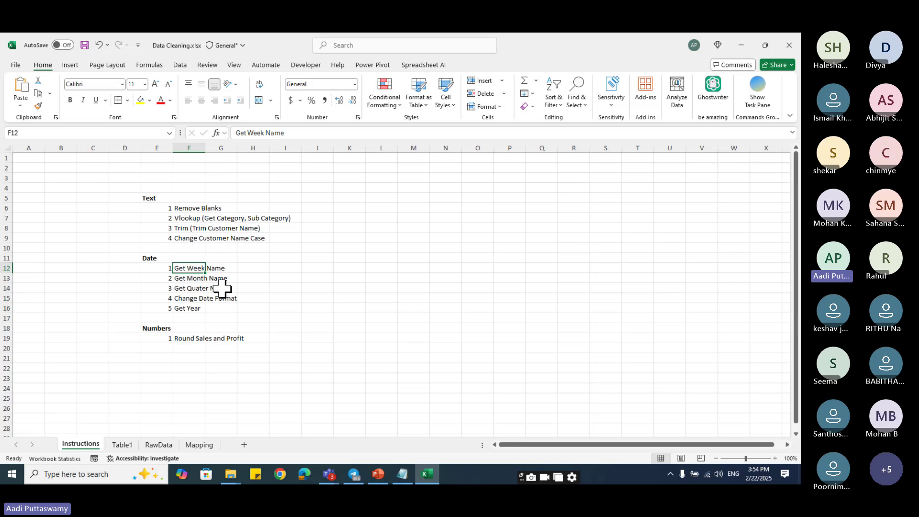
left_click(190, 277)
left_click(191, 287)
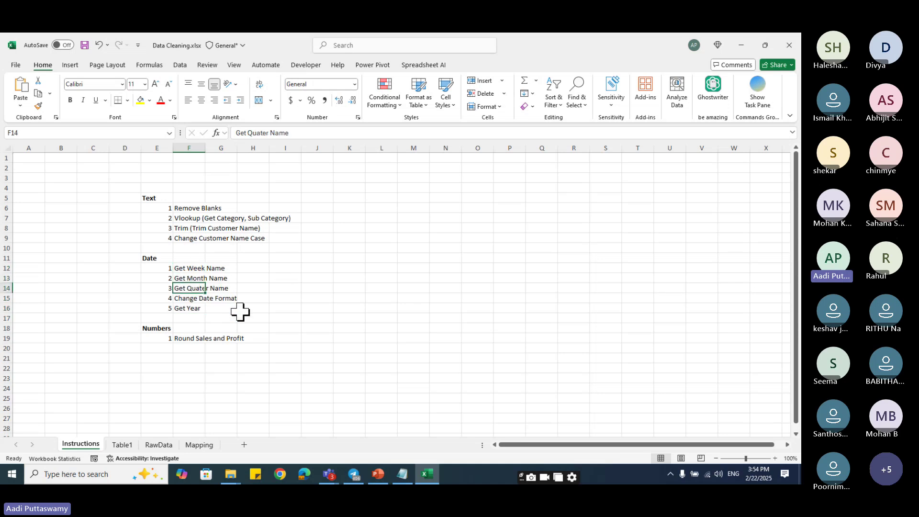
left_click(185, 298)
left_click(187, 309)
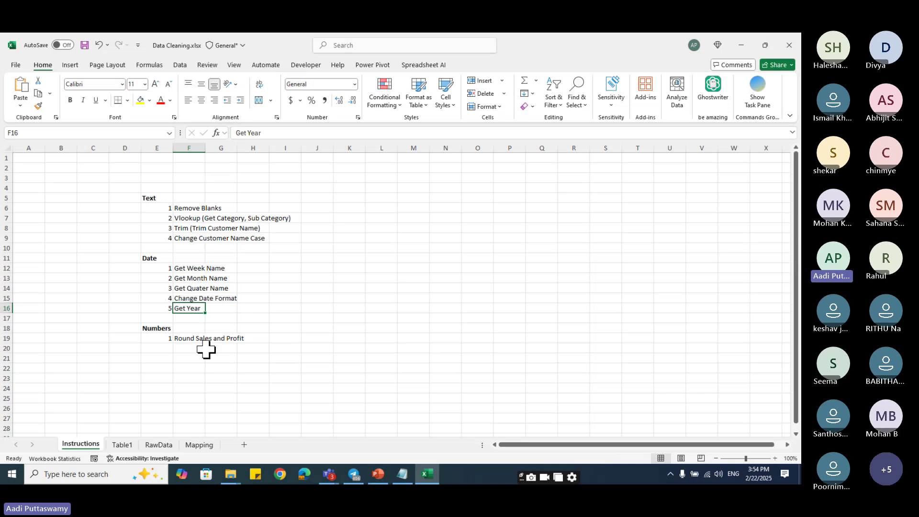
left_click(179, 338)
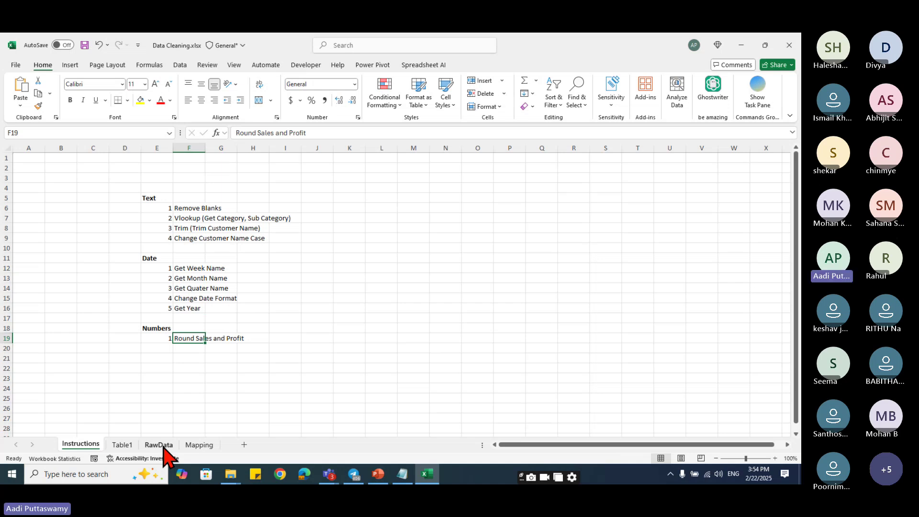
- From a cell in Table1 on its sheet, launch the Power Query Editor via Get Data
left_click(122, 445)
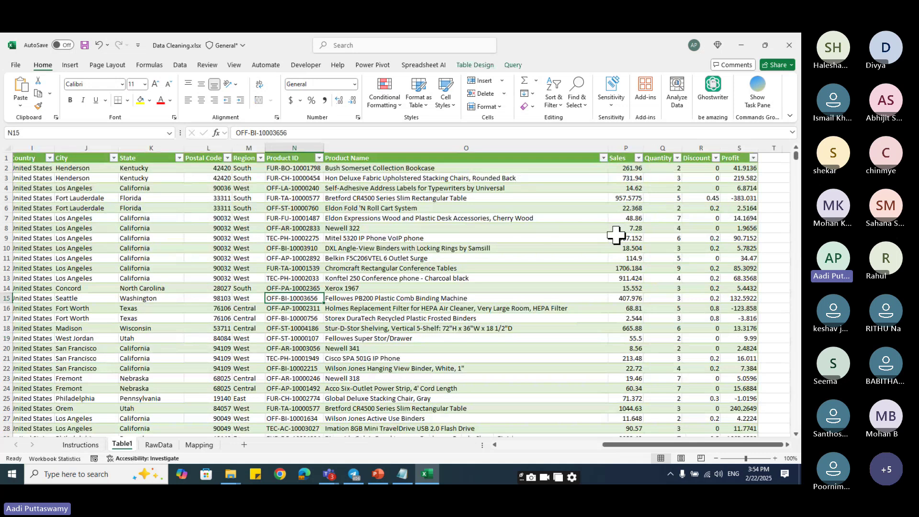
left_click(321, 238)
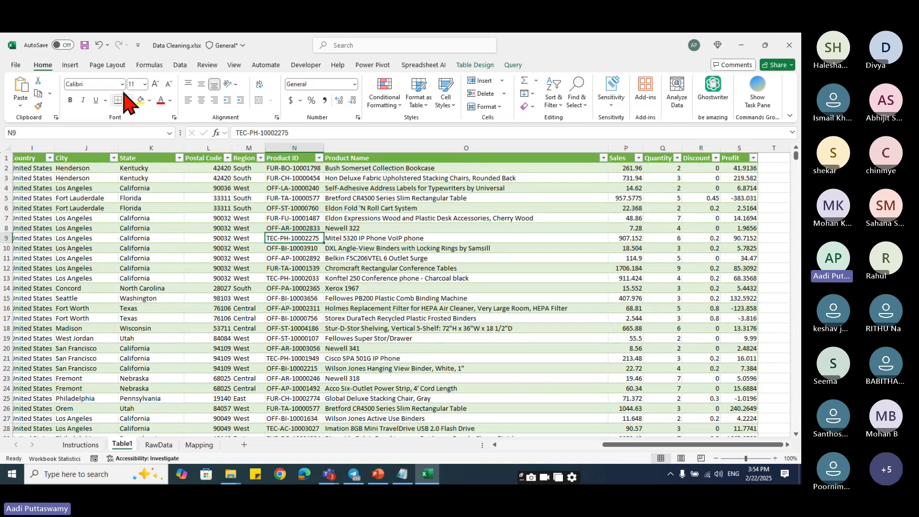
left_click(181, 66)
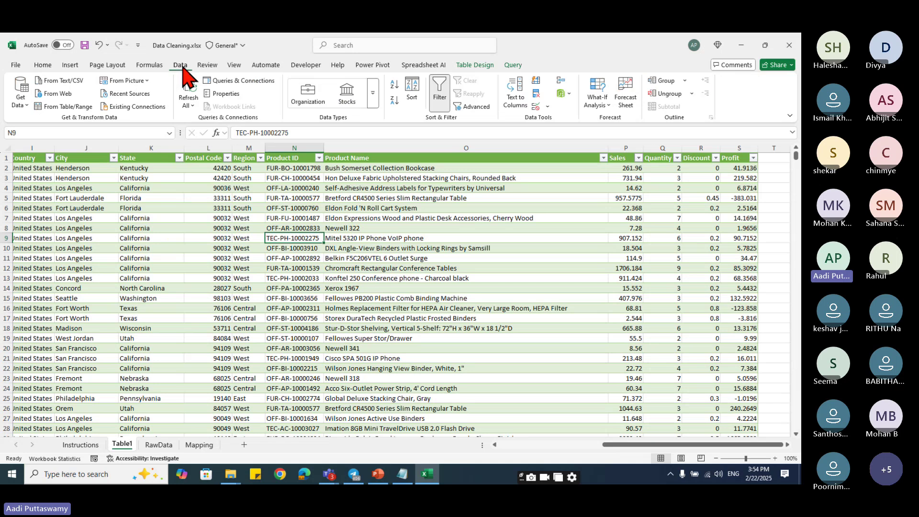
left_click(20, 96)
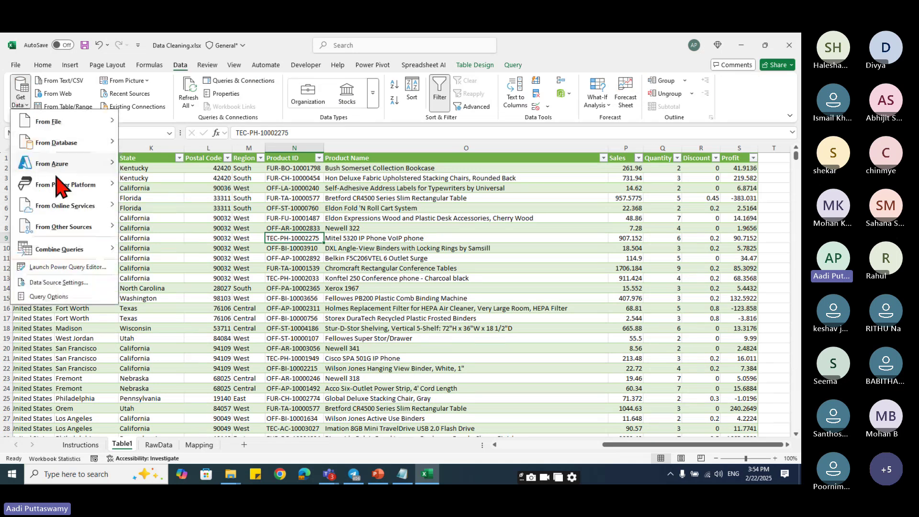
left_click(62, 270)
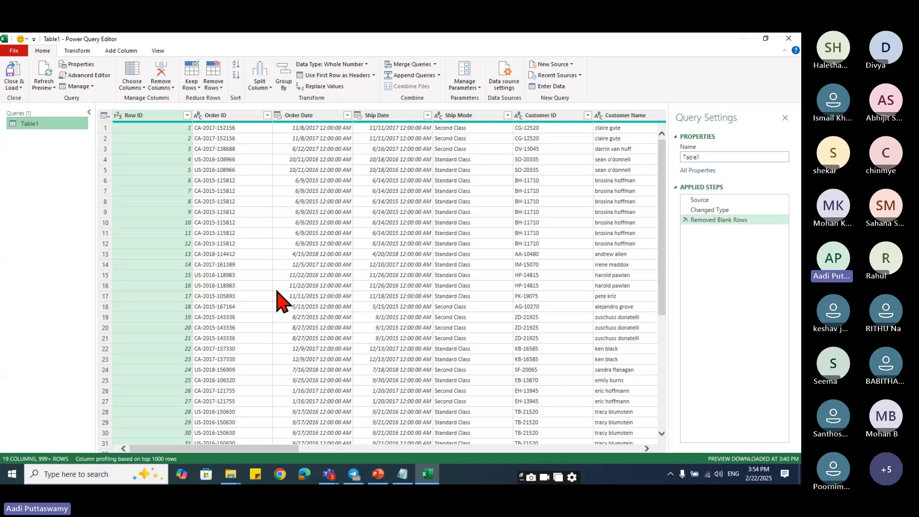
- Add Month Name and Day Name columns from the Order Date column
left_click(312, 117)
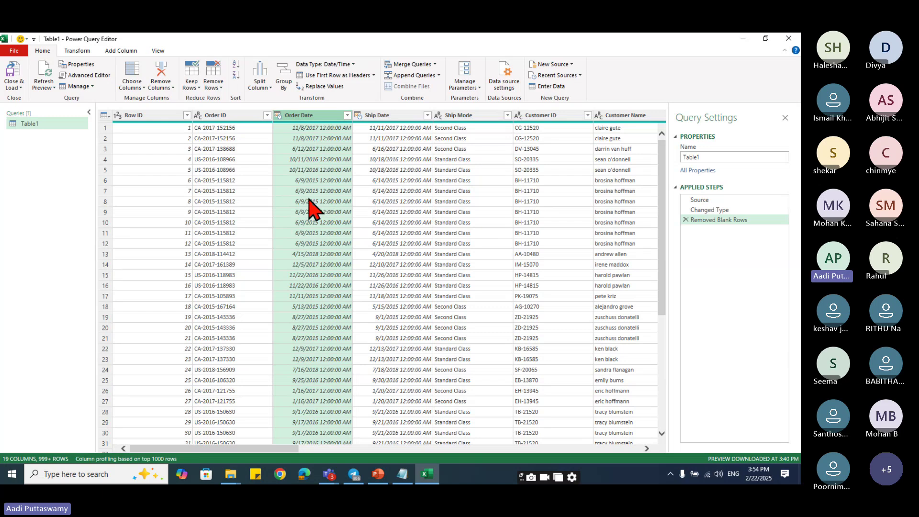
left_click(123, 51)
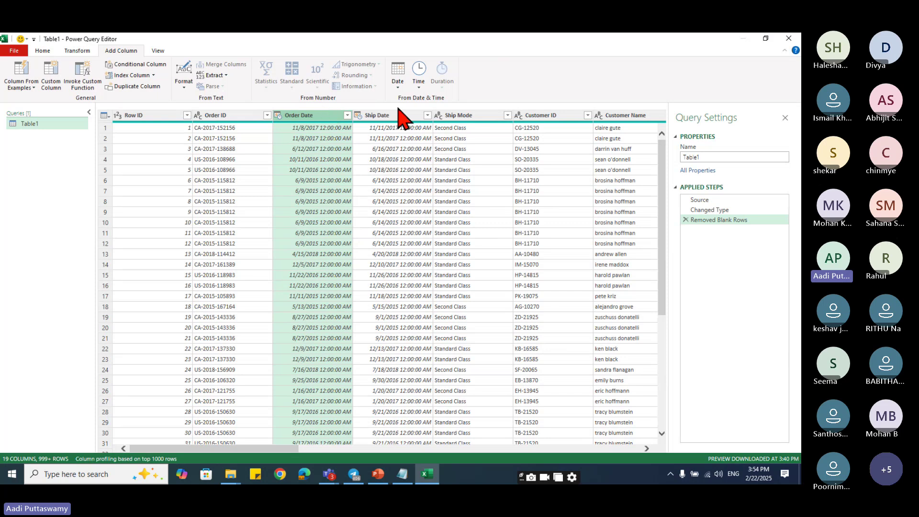
left_click(399, 88)
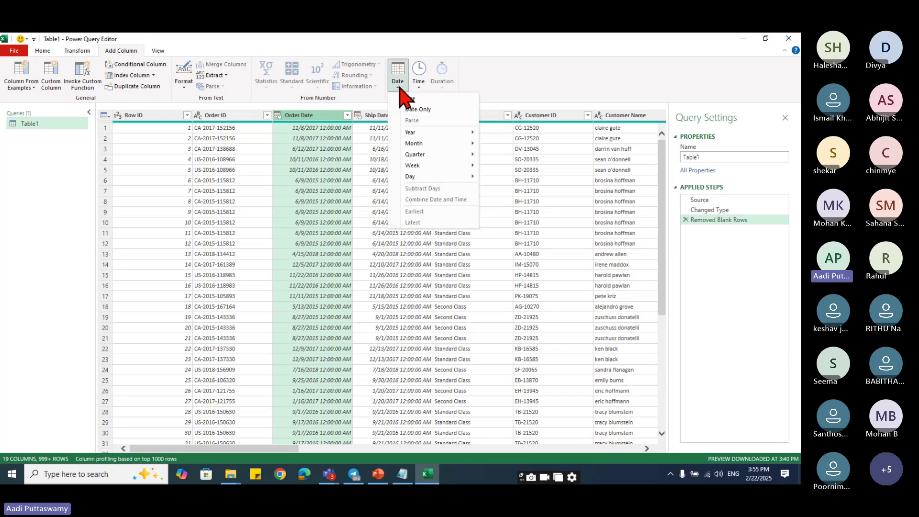
mouse_move(427, 143)
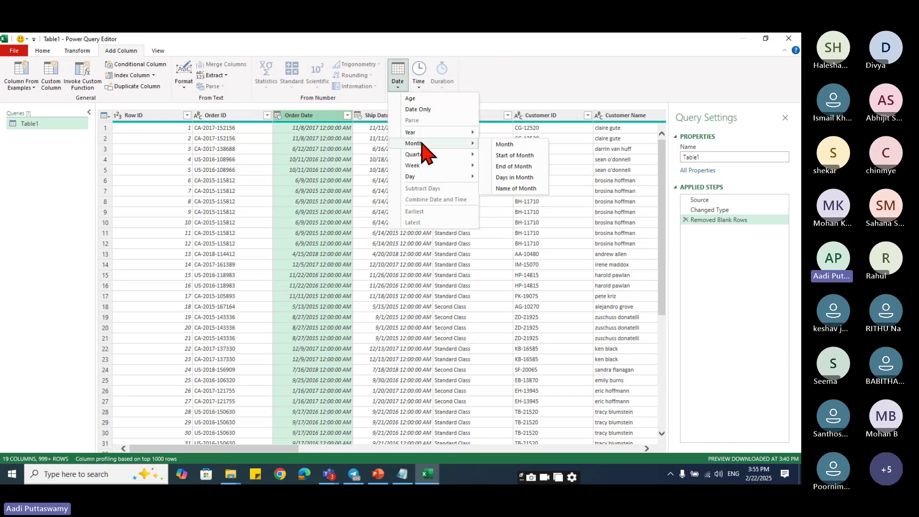
left_click(516, 188)
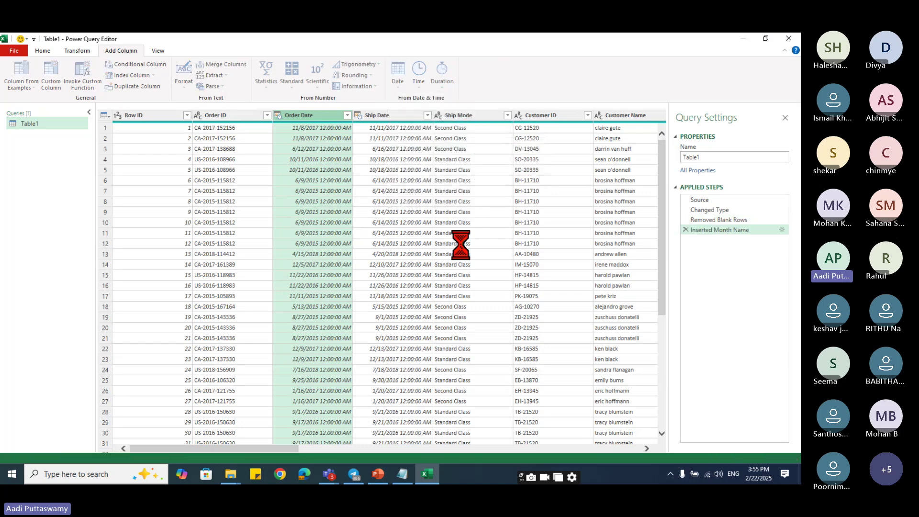
left_click(786, 118)
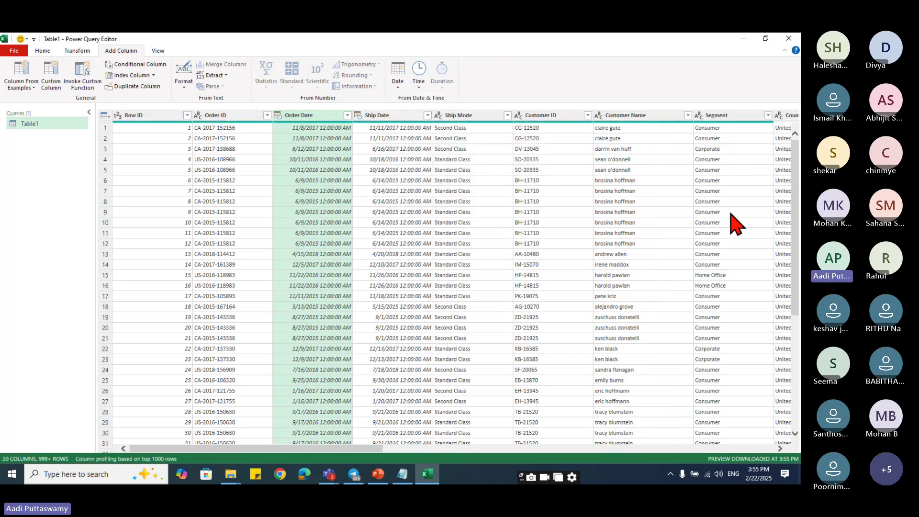
left_click_drag(343, 449, 767, 460)
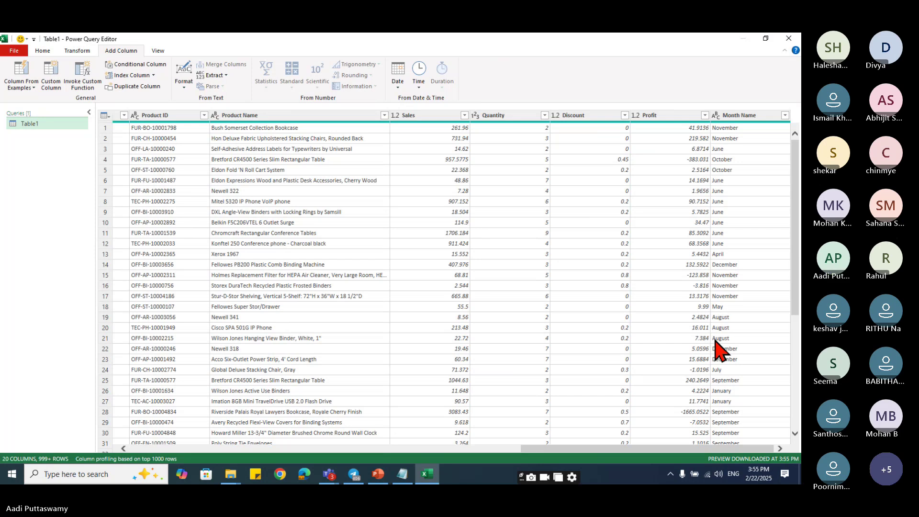
left_click_drag(543, 459, 124, 461)
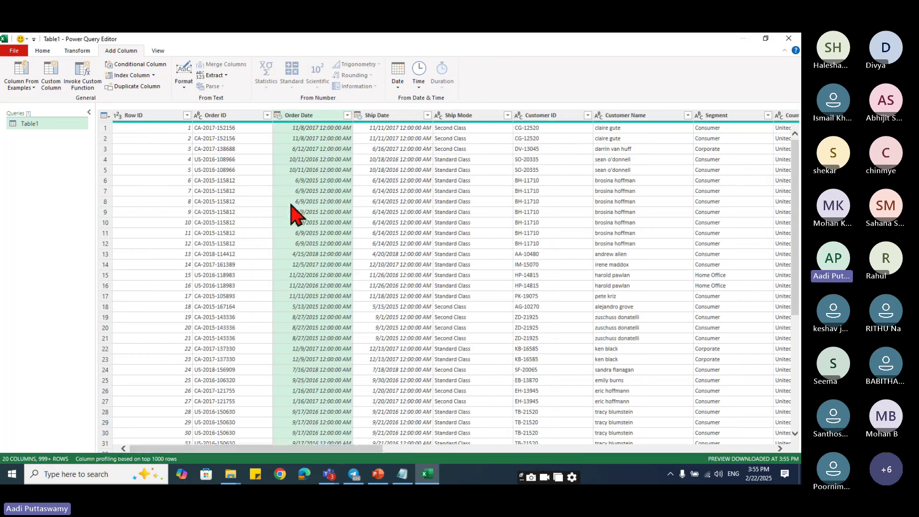
left_click(398, 82)
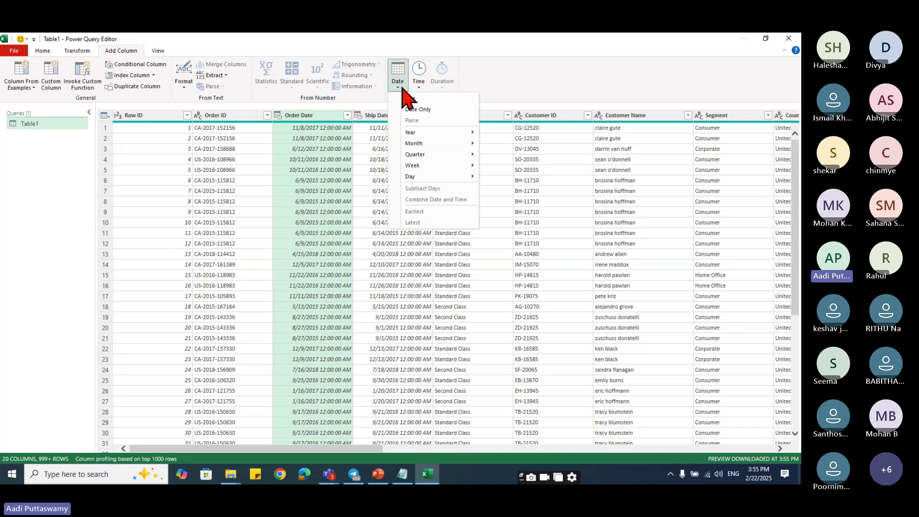
mouse_move(459, 176)
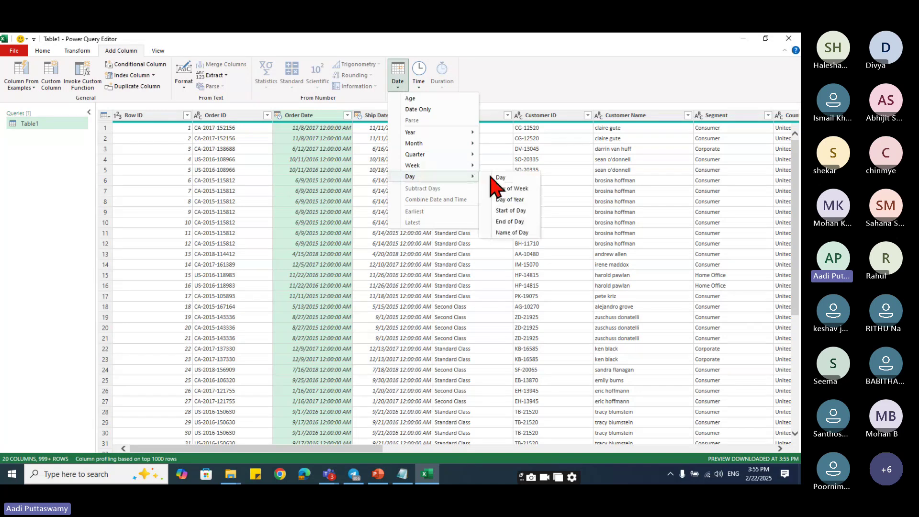
left_click(499, 233)
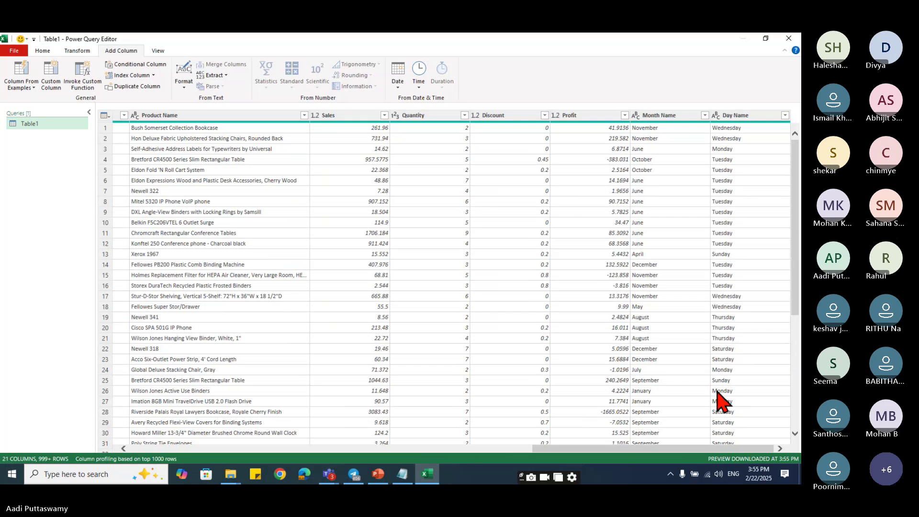
left_click_drag(657, 448, 206, 460)
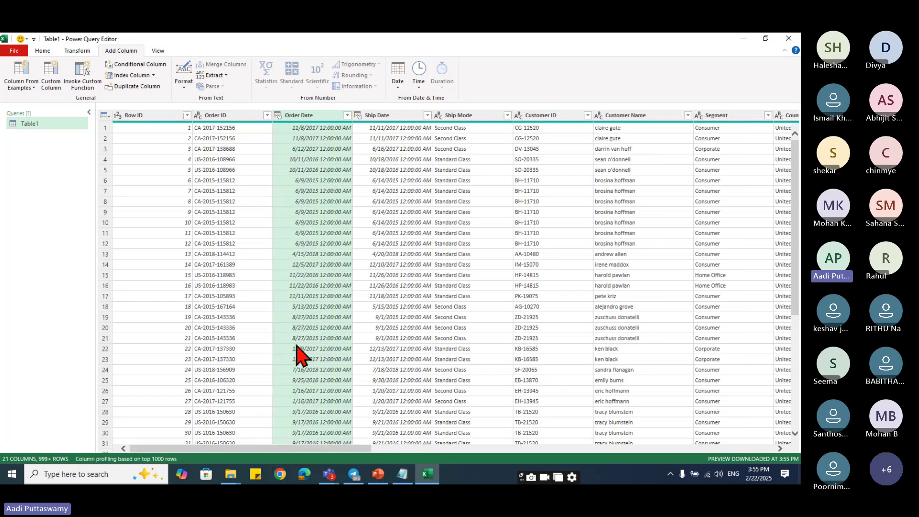
- Add Year and Quarter columns from the Order Date column
left_click(397, 79)
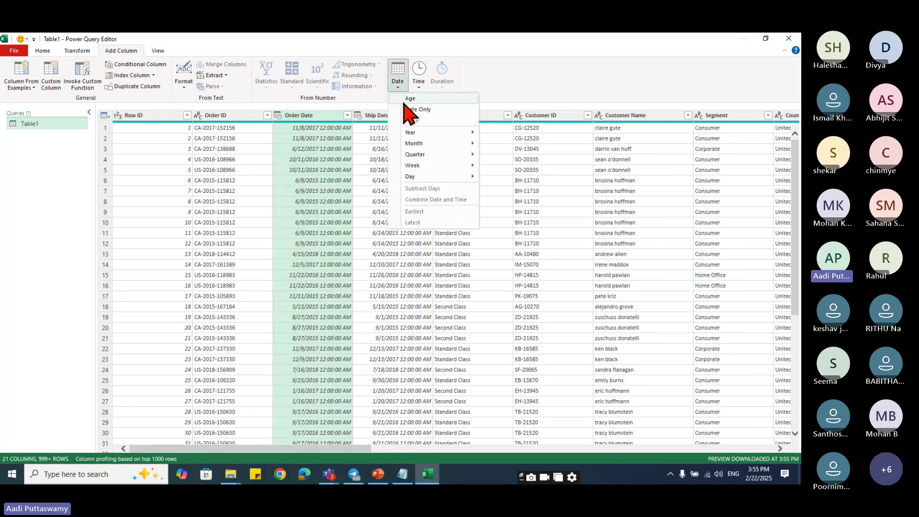
mouse_move(421, 168)
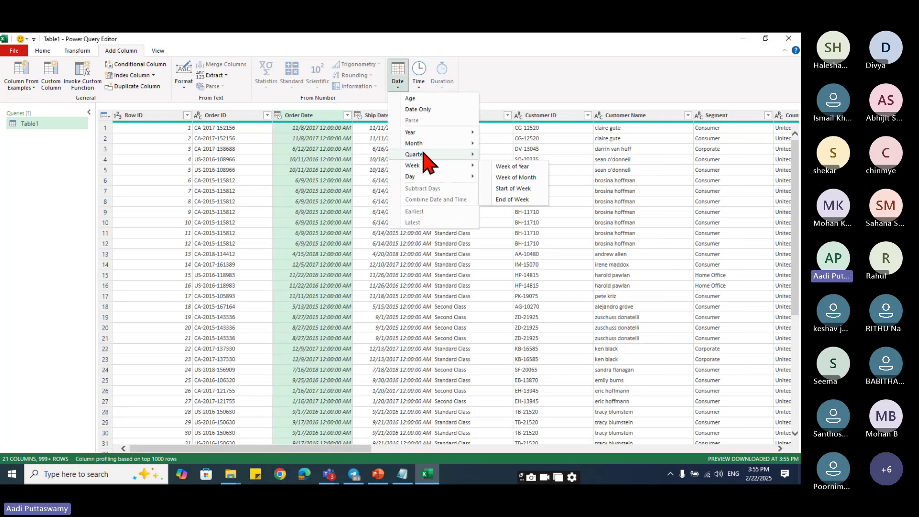
mouse_move(423, 133)
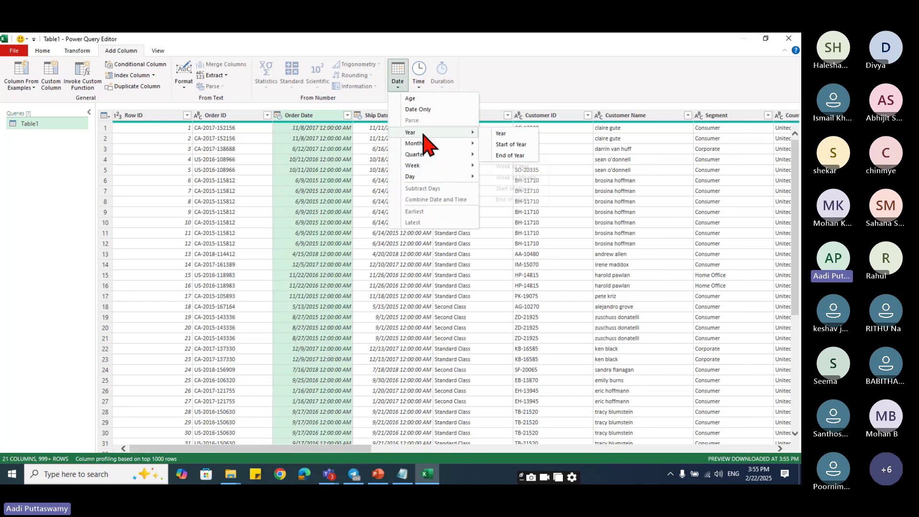
left_click(510, 134)
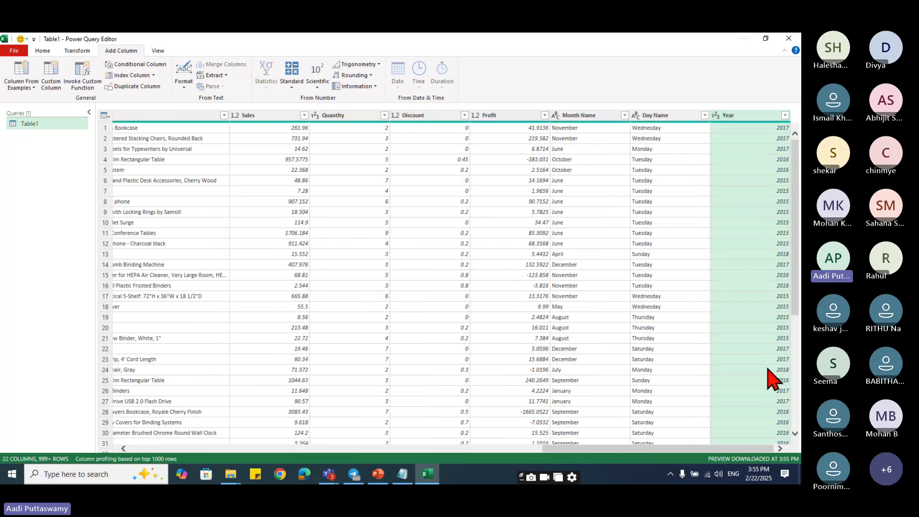
left_click_drag(655, 450, 225, 455)
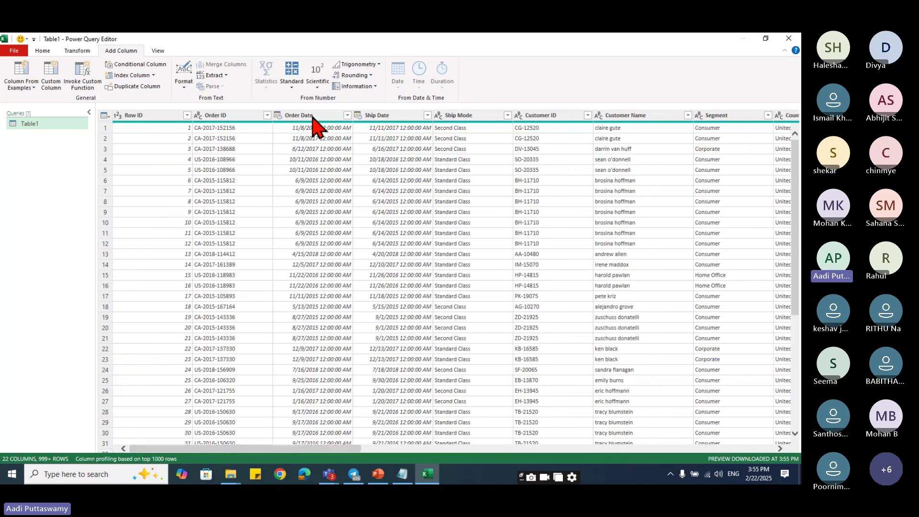
left_click(311, 115)
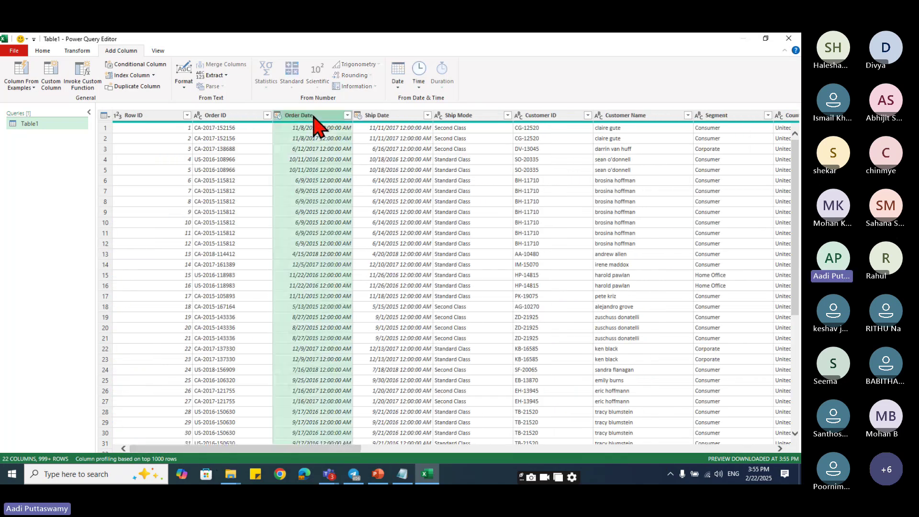
left_click(400, 83)
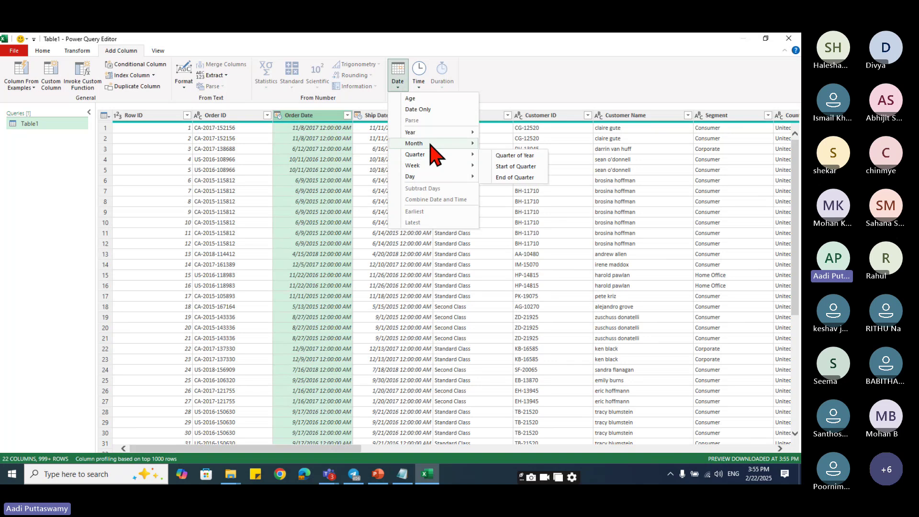
mouse_move(430, 146)
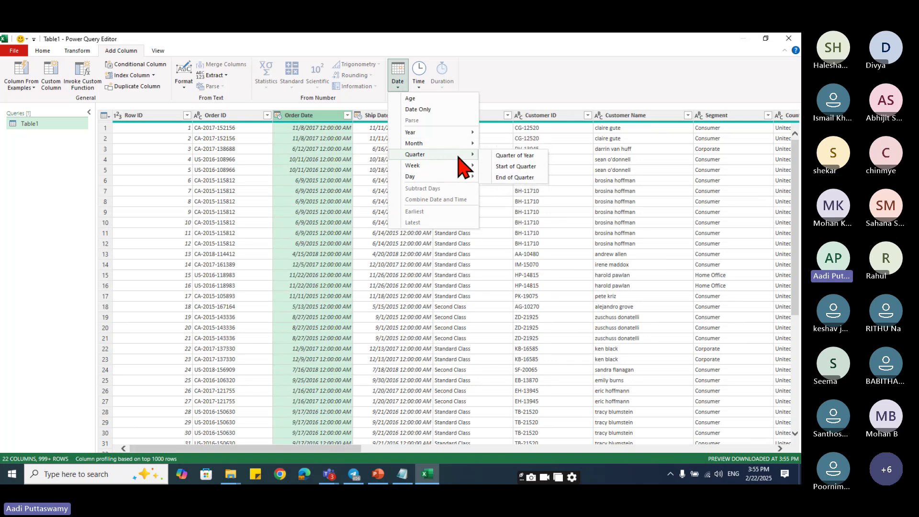
left_click(526, 157)
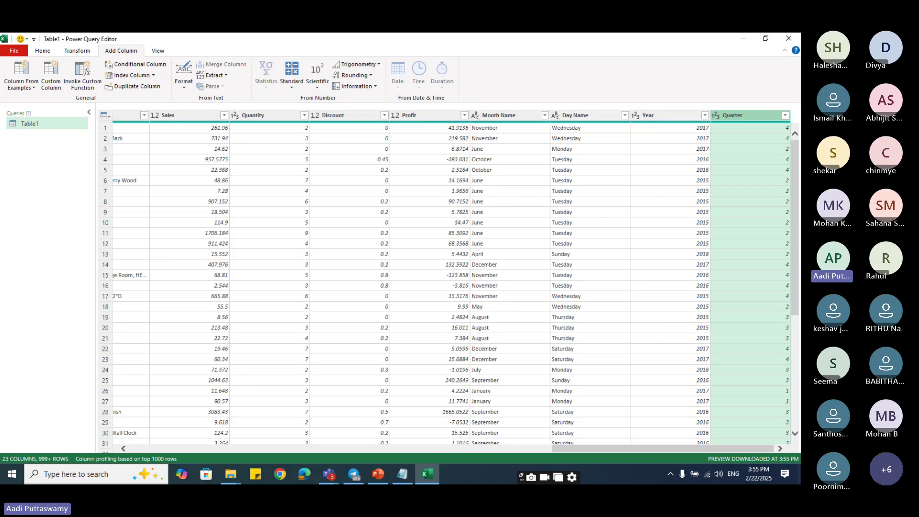
left_click_drag(555, 448, 131, 459)
left_click(223, 116)
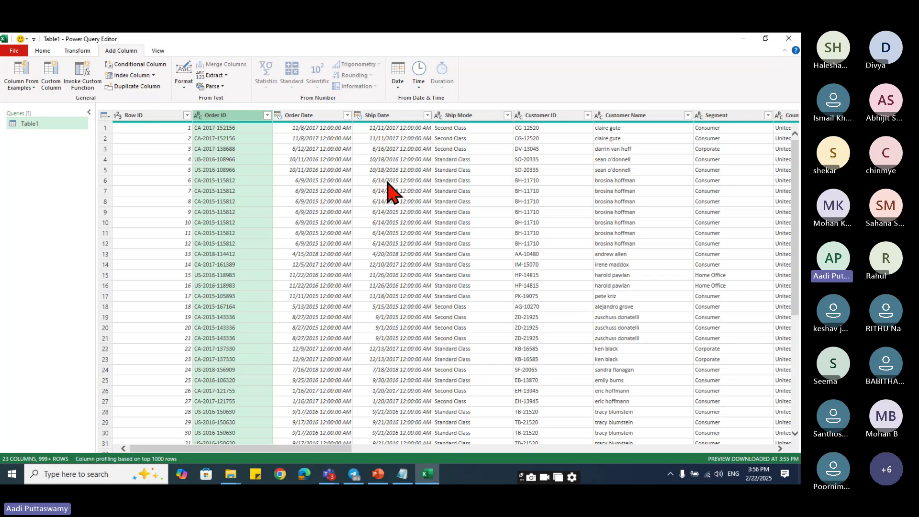
- Close & Load the query, then check the new Month Name, Day Name, Year and Quarter columns
left_click(76, 51)
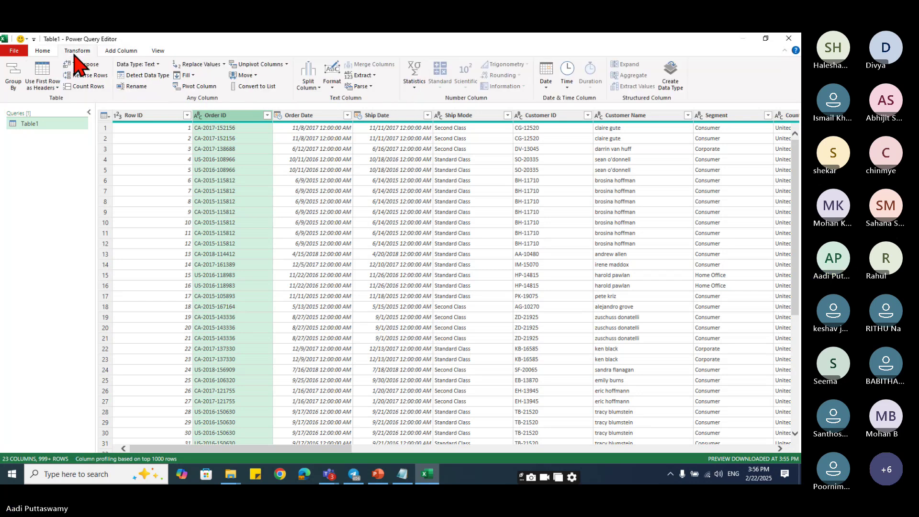
left_click(44, 50)
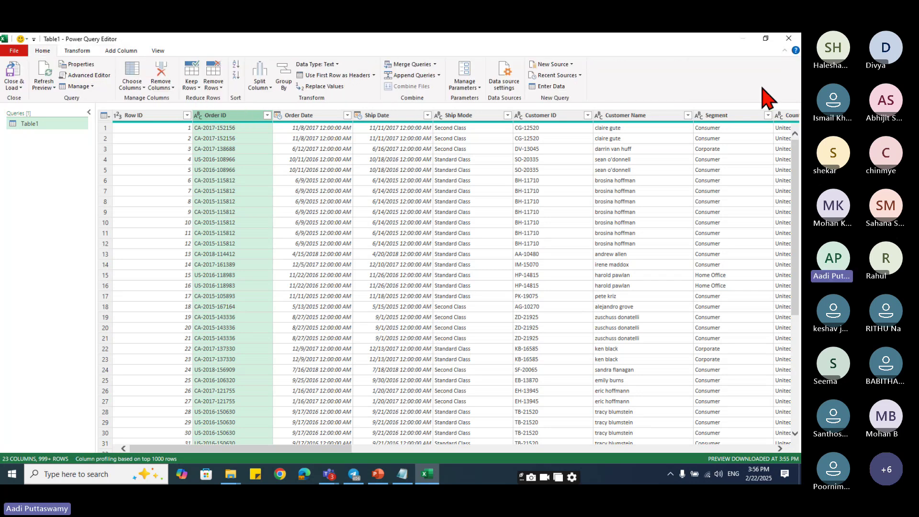
left_click(14, 88)
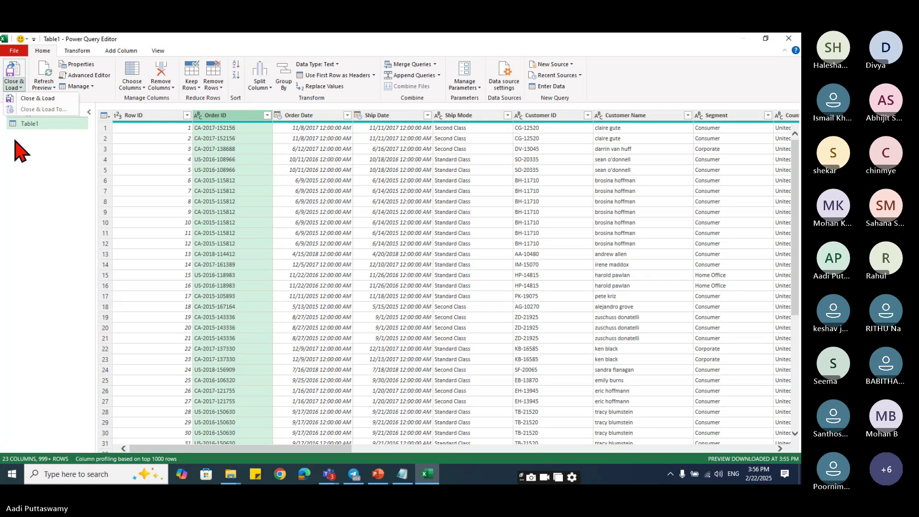
left_click(44, 100)
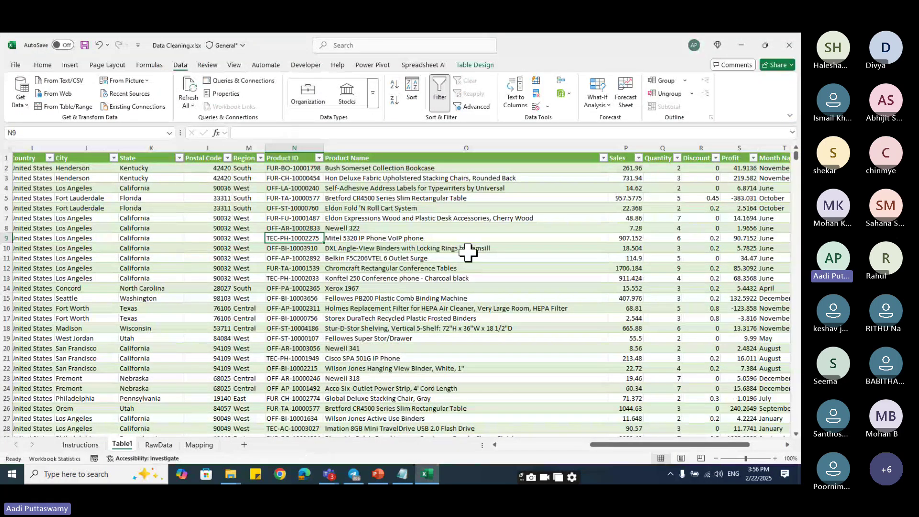
left_click_drag(670, 444, 704, 444)
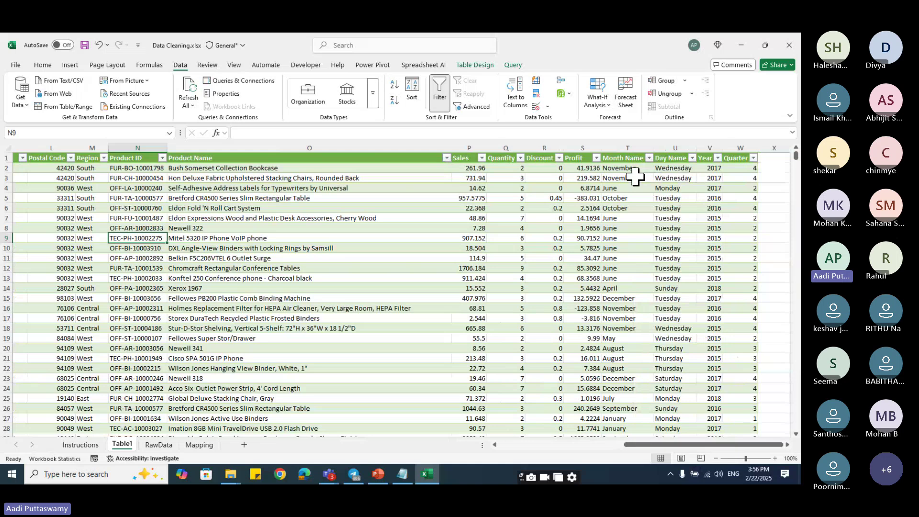
left_click(625, 159)
left_click(682, 159)
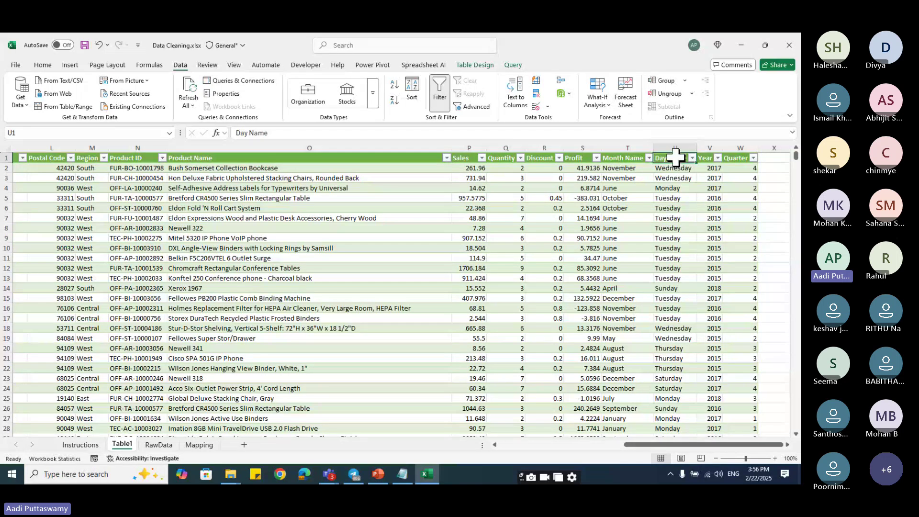
left_click(712, 161)
left_click(737, 159)
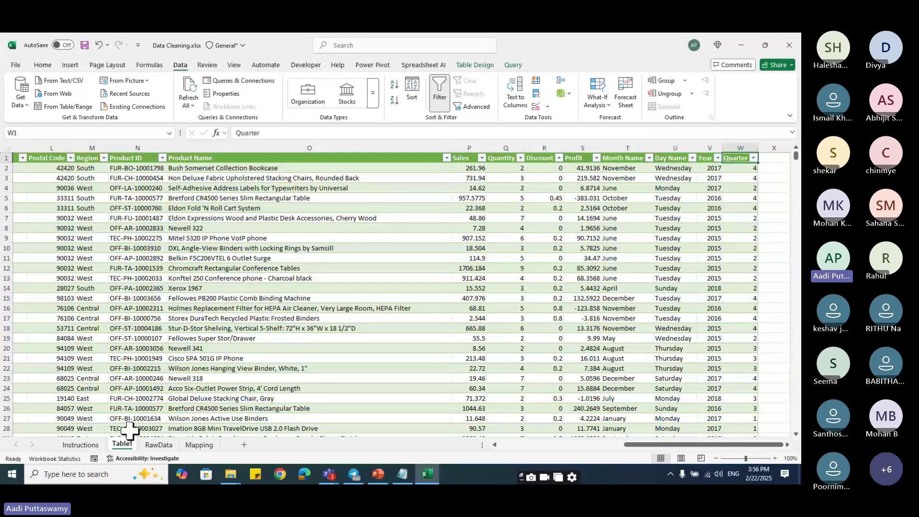
- Review the week, month, quarter and year tasks on Instructions, then return to Table1
left_click(81, 445)
left_click(190, 269)
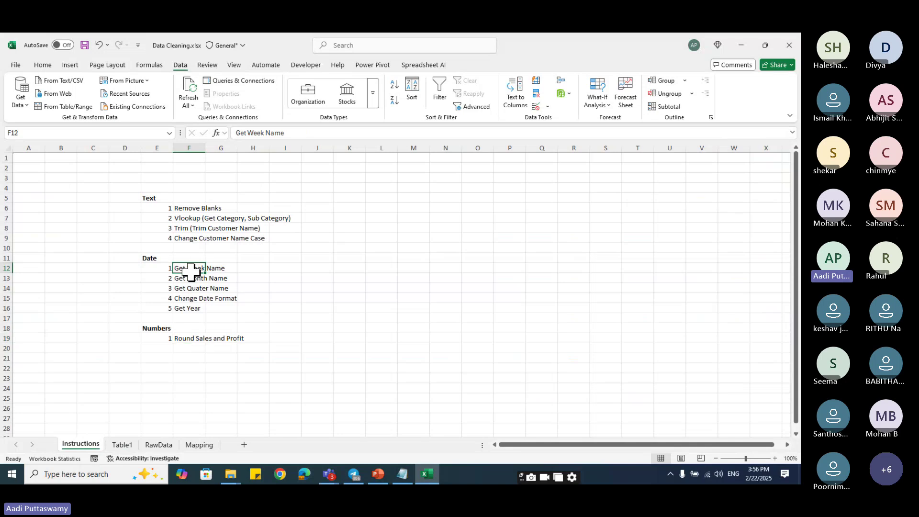
mouse_move(190, 271)
left_mouse_down()
mouse_move(189, 299)
mouse_move(185, 266)
left_mouse_up()
left_click(189, 308)
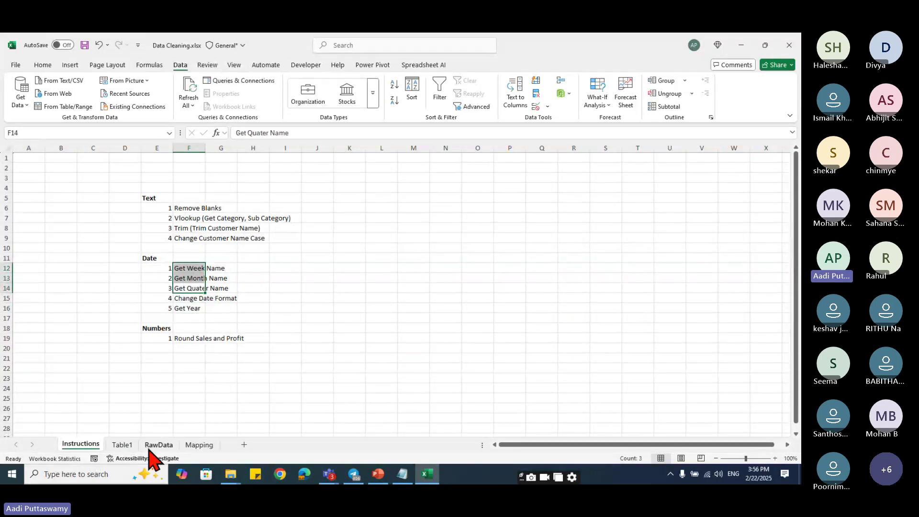
left_click(123, 445)
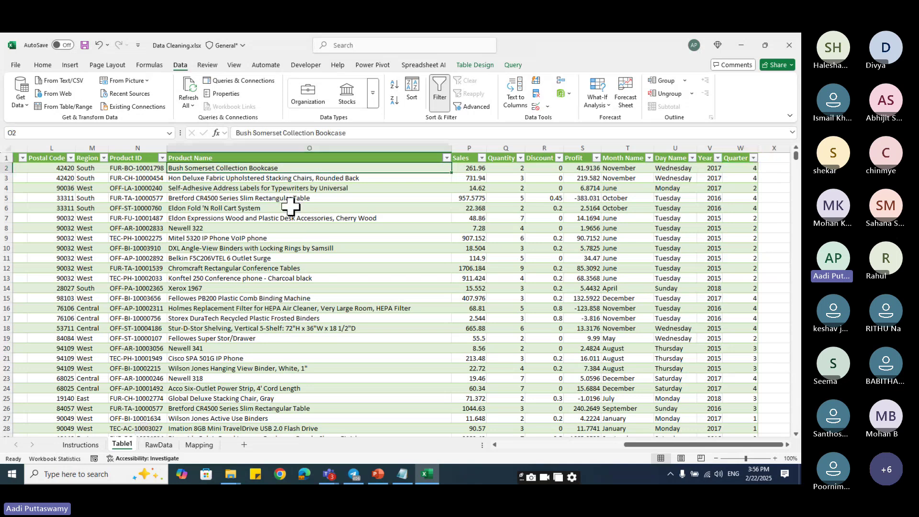
- Format the Order Date and Ship Date data in the 14-Mar-12 date style, e.g. 08-Nov-17
key("Home")
key("Right")
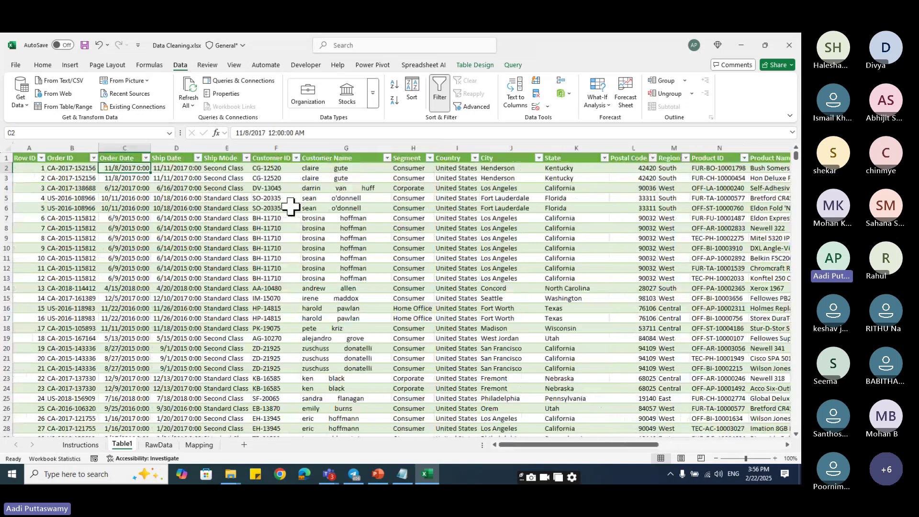
key("shift+Right")
key("ctrl+shift+Down")
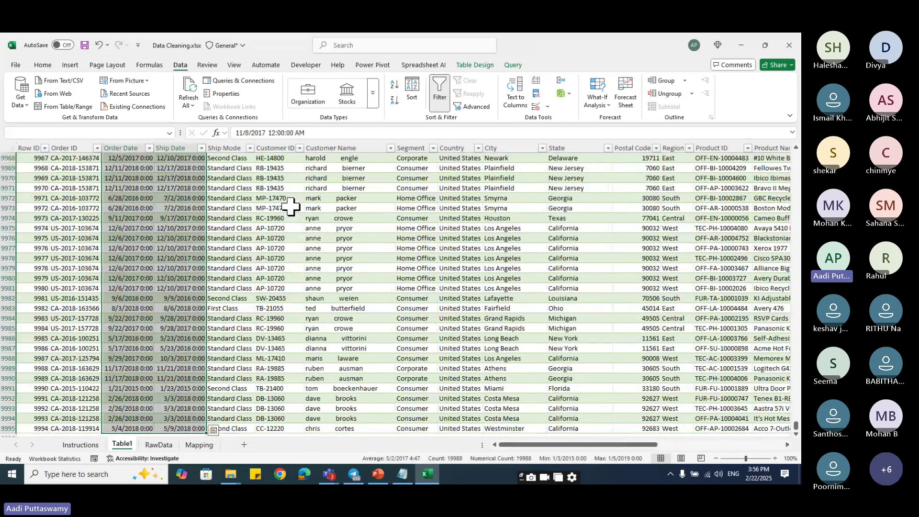
key("ctrl+BackSpace")
key("ctrl+1")
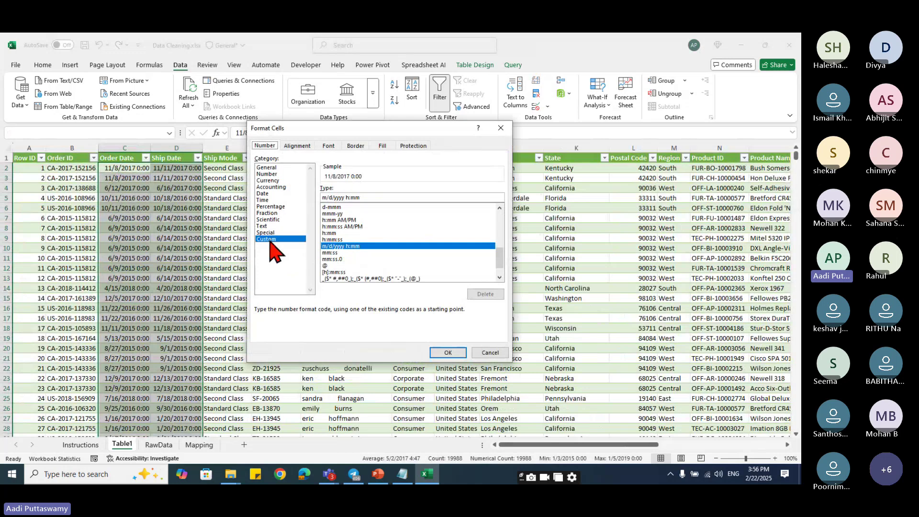
left_click(273, 194)
left_click(354, 236)
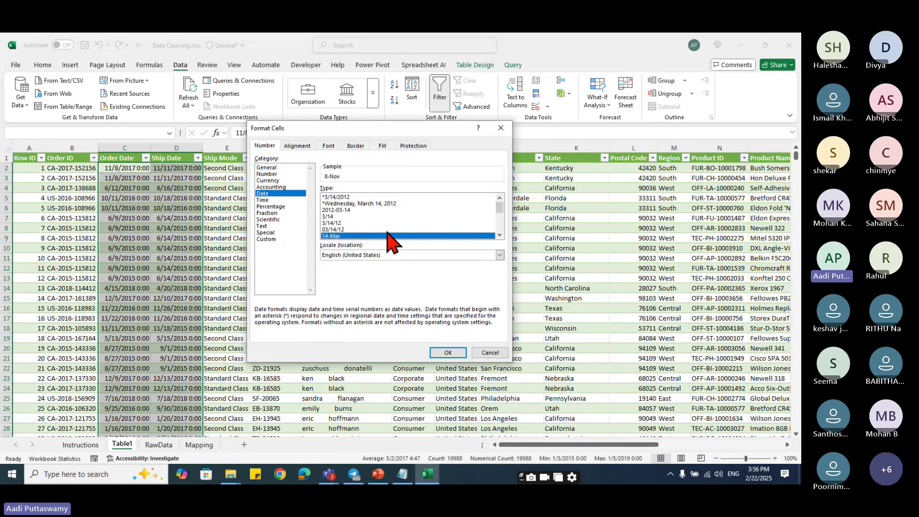
scroll(390, 238, "down", 2)
left_click(343, 229)
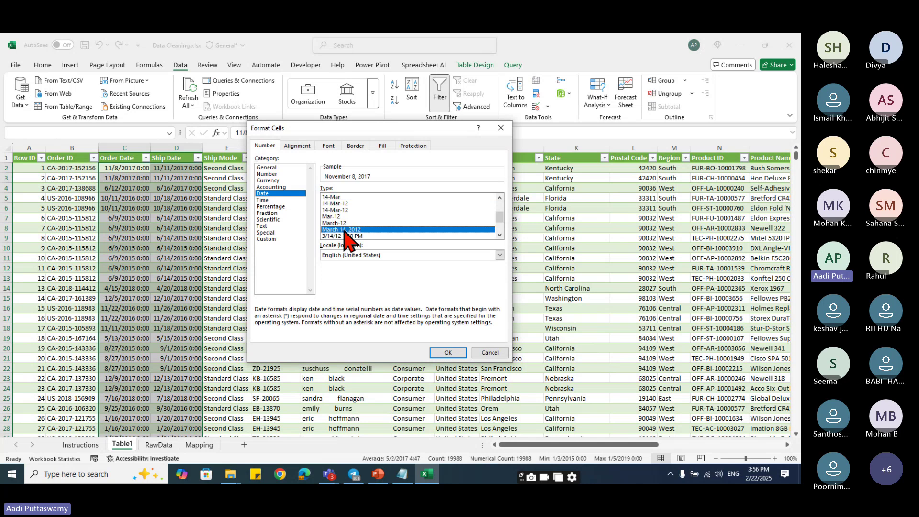
left_click(337, 210)
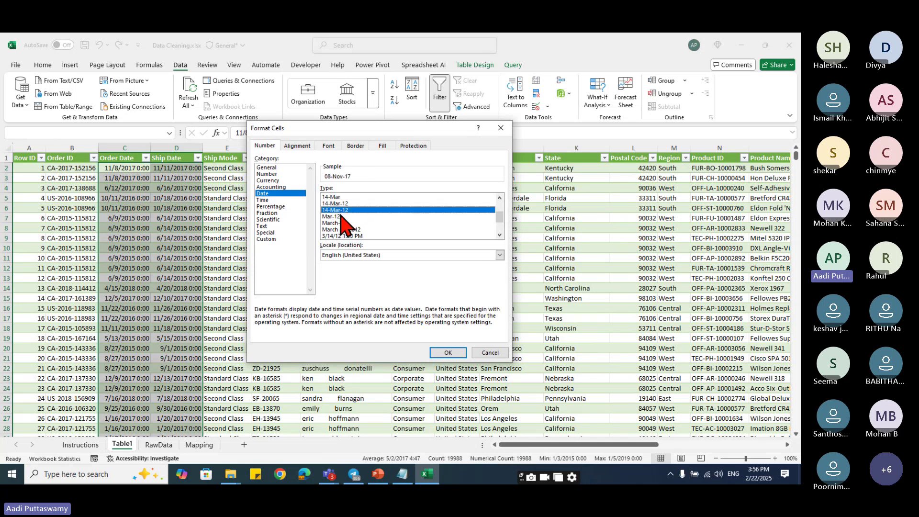
left_click(449, 354)
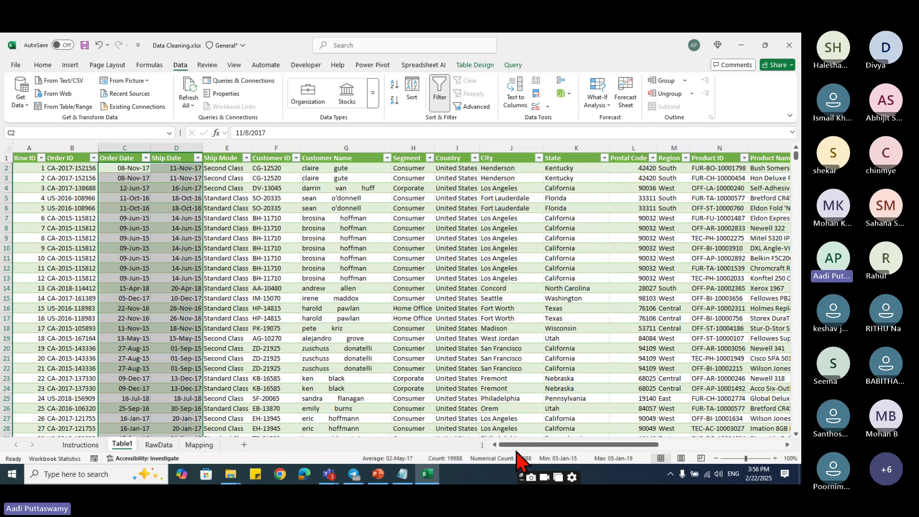
left_click_drag(534, 445, 736, 447)
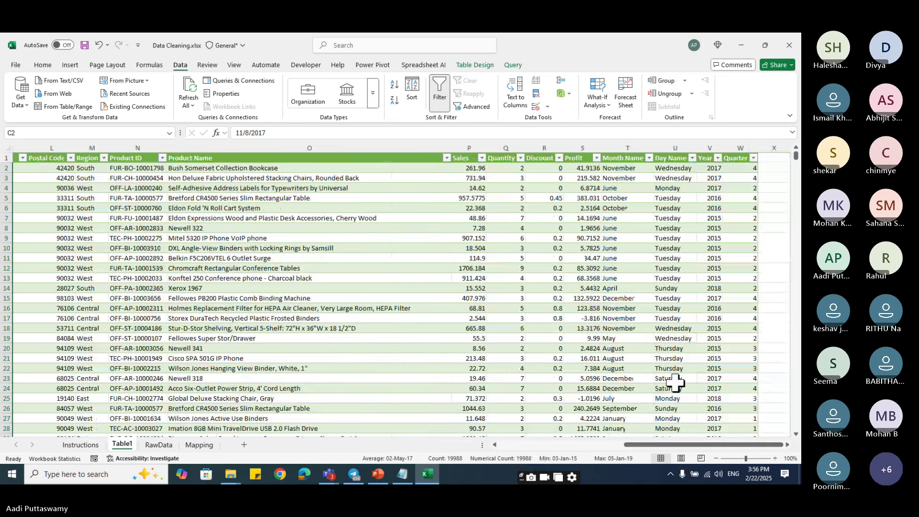
left_click(469, 168)
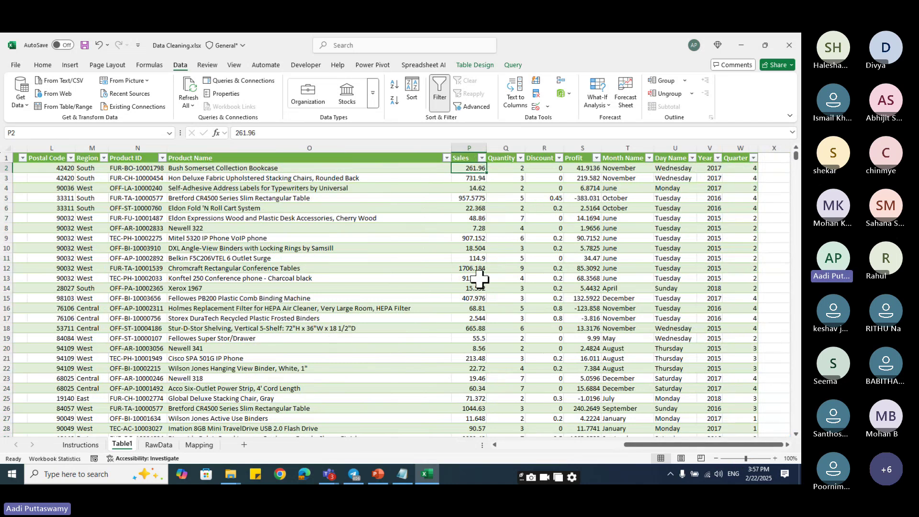
- Check the Round Sales and Profit task, then reopen Table1 in the Power Query Editor
left_click(95, 445)
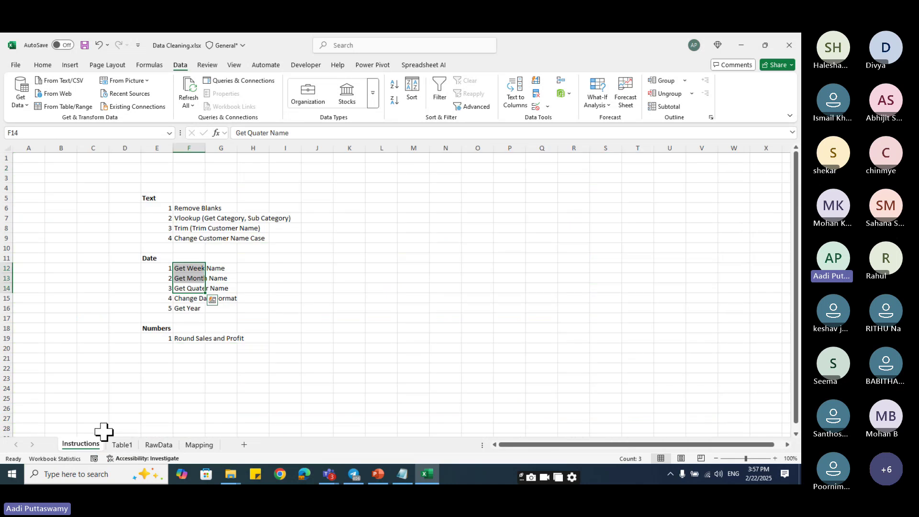
left_click(185, 336)
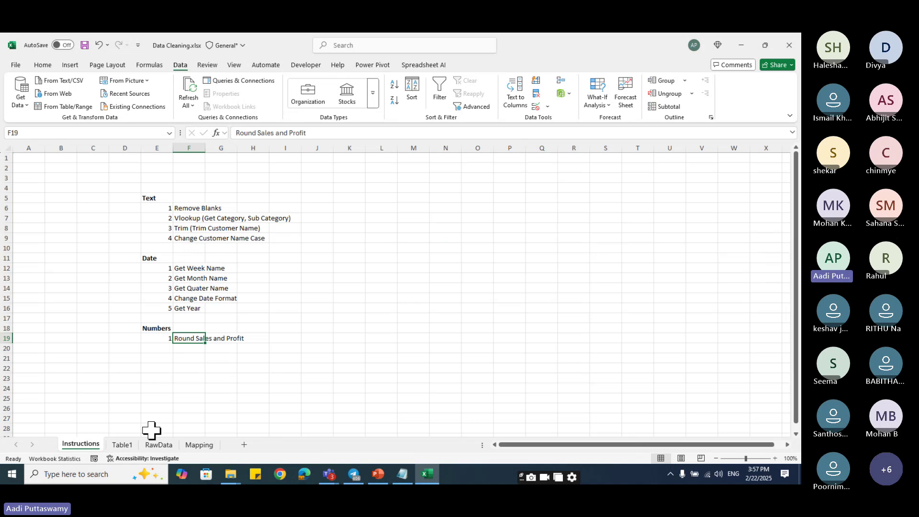
left_click(125, 445)
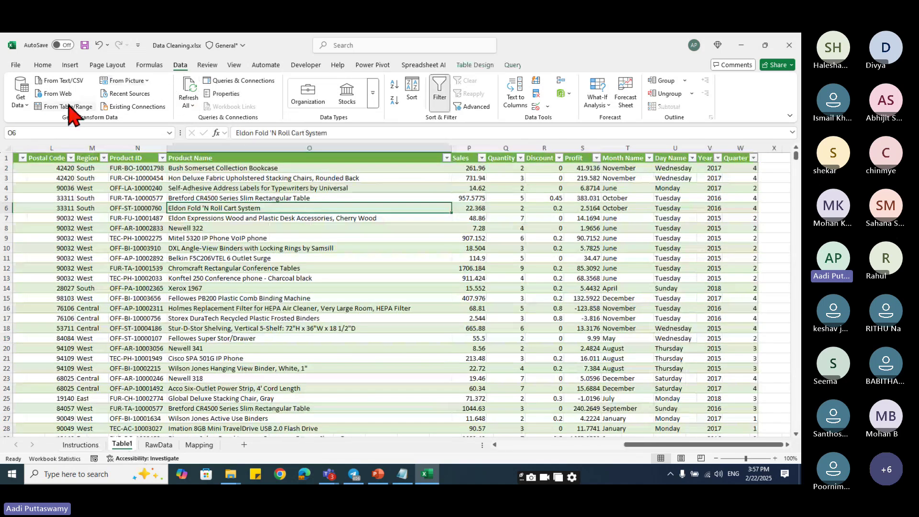
left_click(19, 103)
left_click(67, 266)
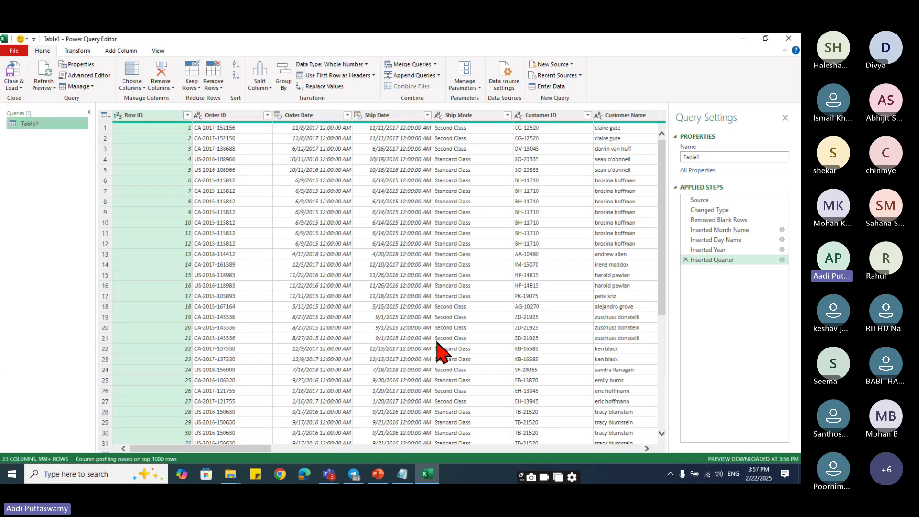
left_click_drag(250, 448, 650, 457)
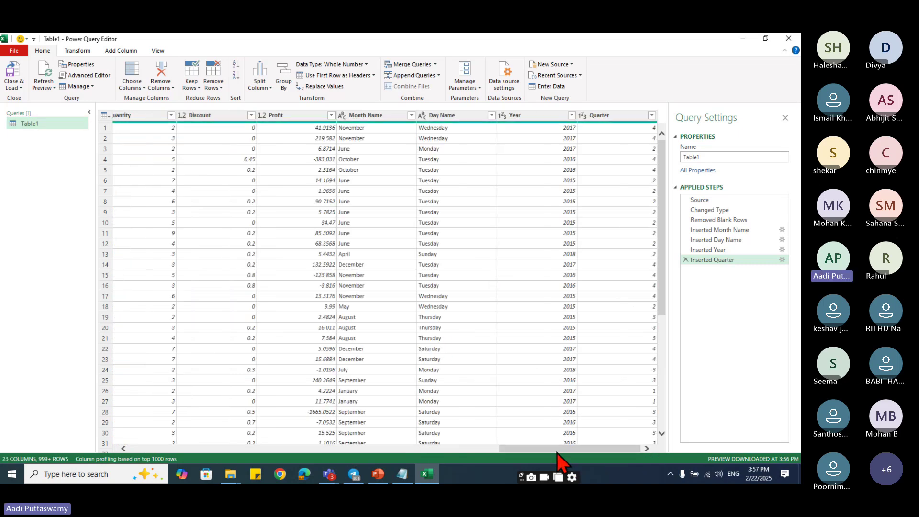
left_click_drag(557, 453, 479, 449)
- Round the Sales column to 1 decimal place
left_click(330, 116)
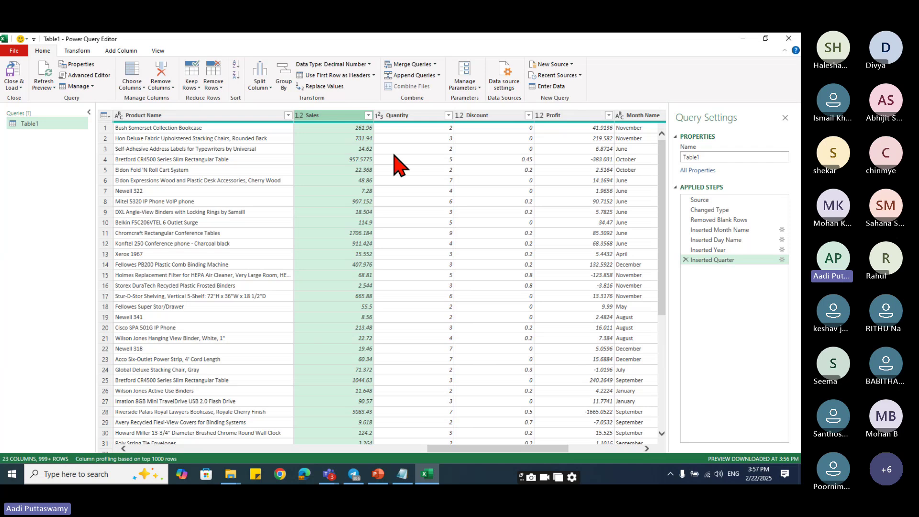
left_click(77, 50)
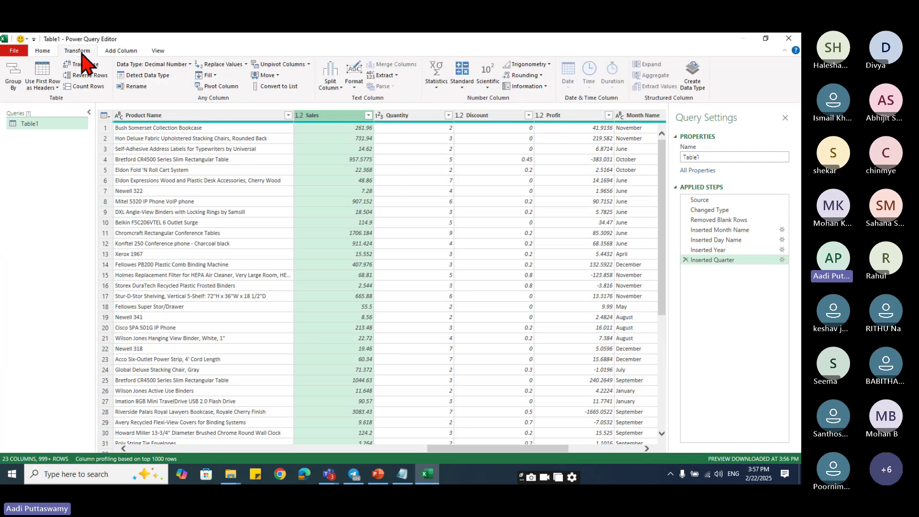
left_click(120, 51)
left_click(79, 51)
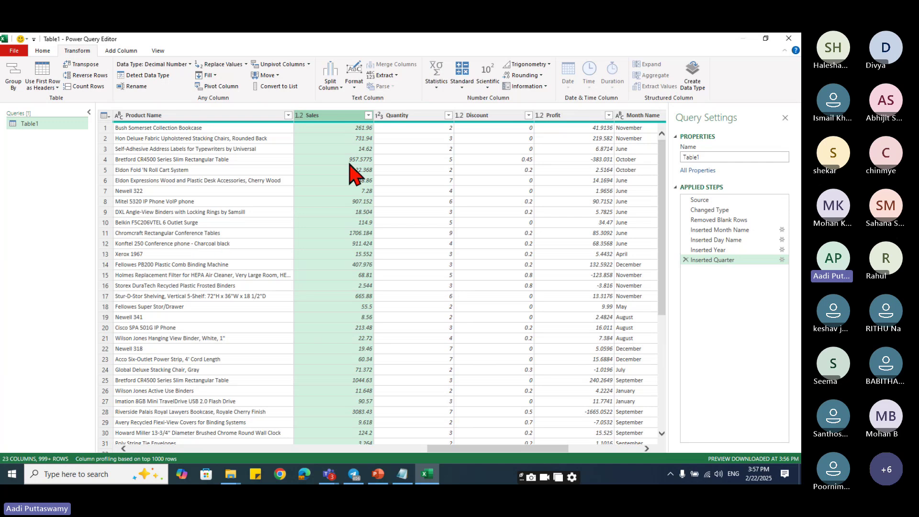
left_click(541, 78)
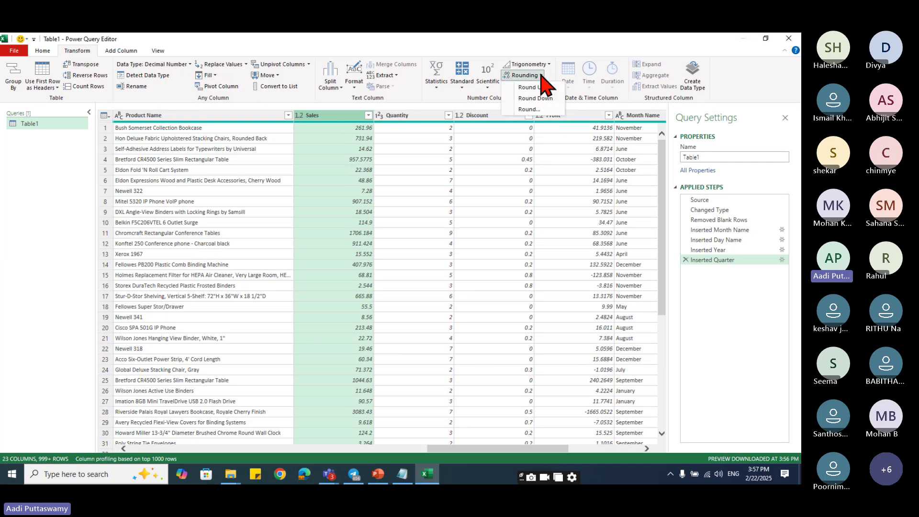
left_click(533, 116)
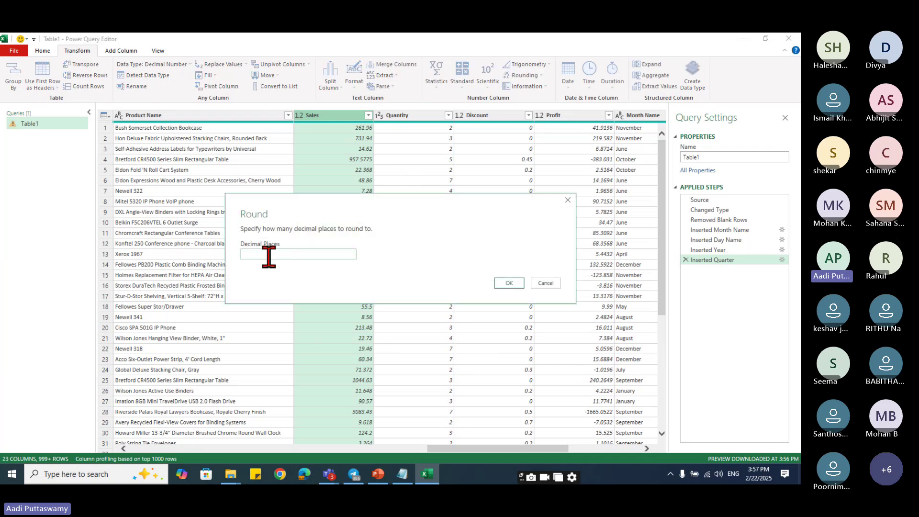
type("1")
left_click(510, 284)
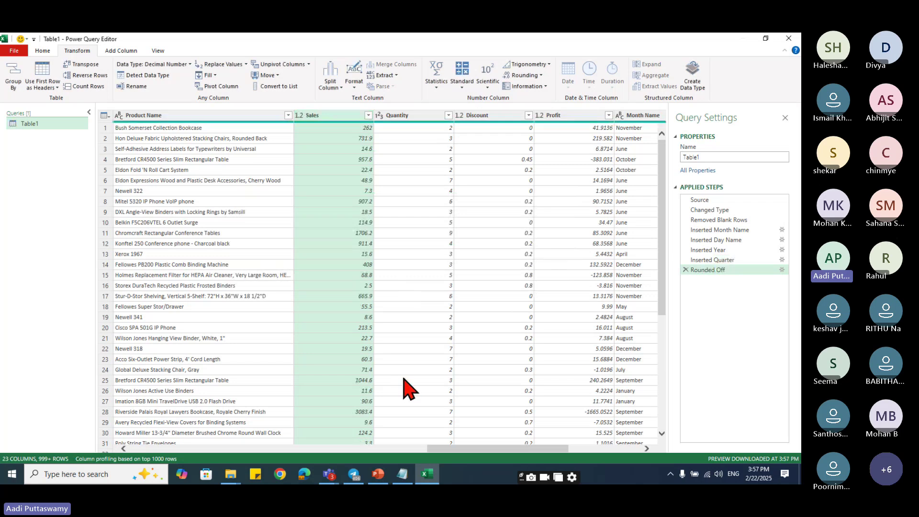
- Round the Profit column as well and load the rounded table back into the workbook
left_click(565, 117)
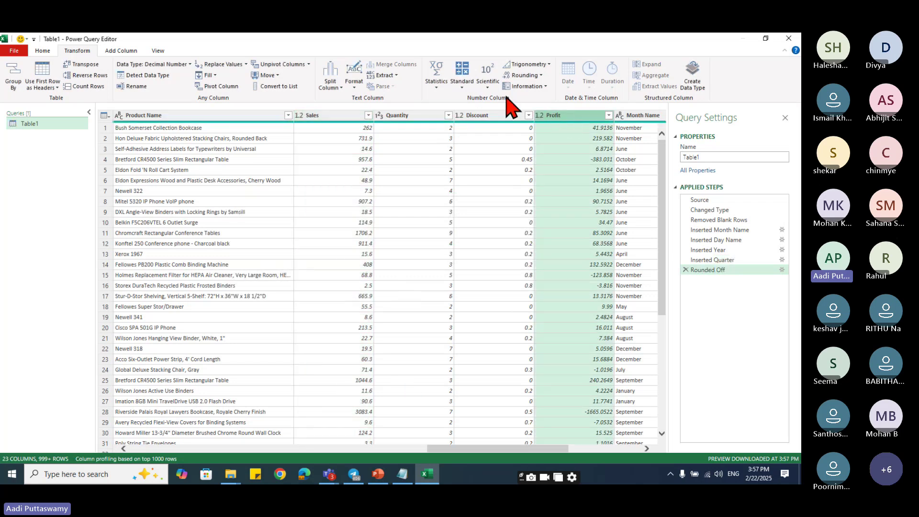
left_click(536, 76)
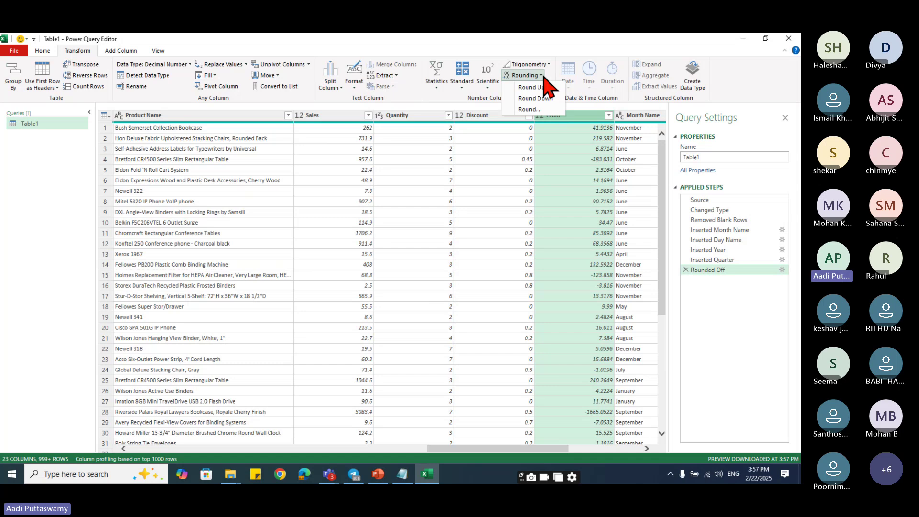
left_click(529, 109)
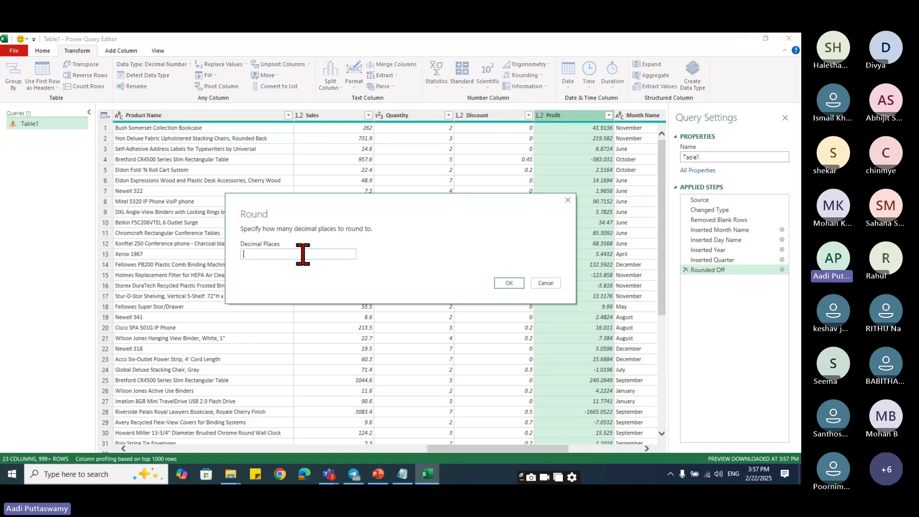
type("2")
left_click(509, 283)
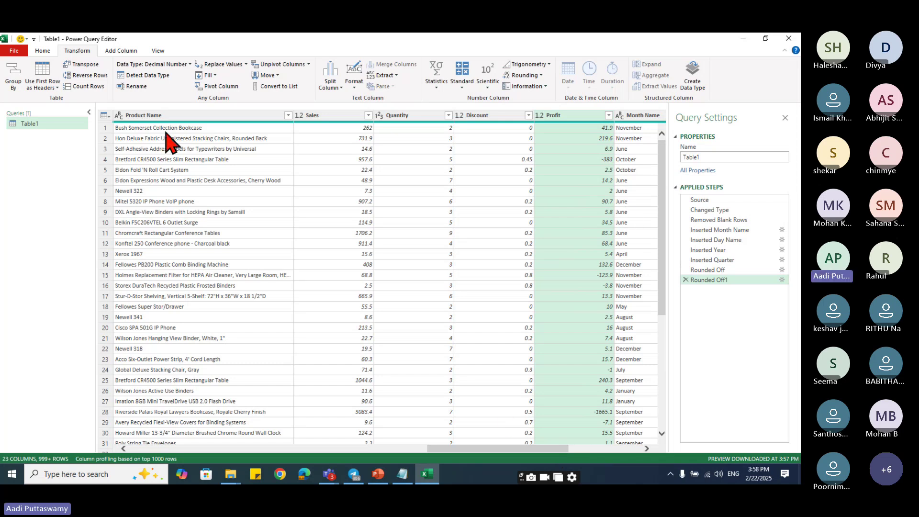
left_click(47, 53)
left_click(14, 86)
left_click(37, 98)
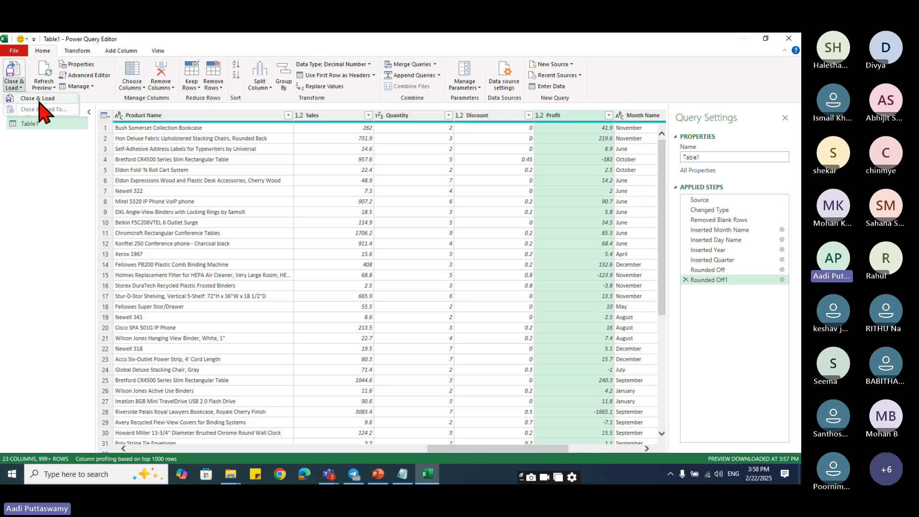
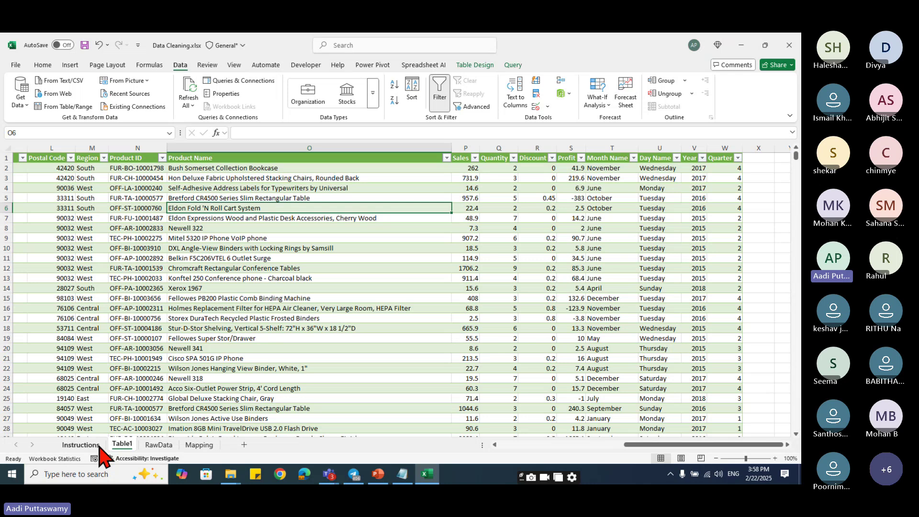
- Show the Instructions sheet, then close the Data Cleaning workbook
left_click(81, 445)
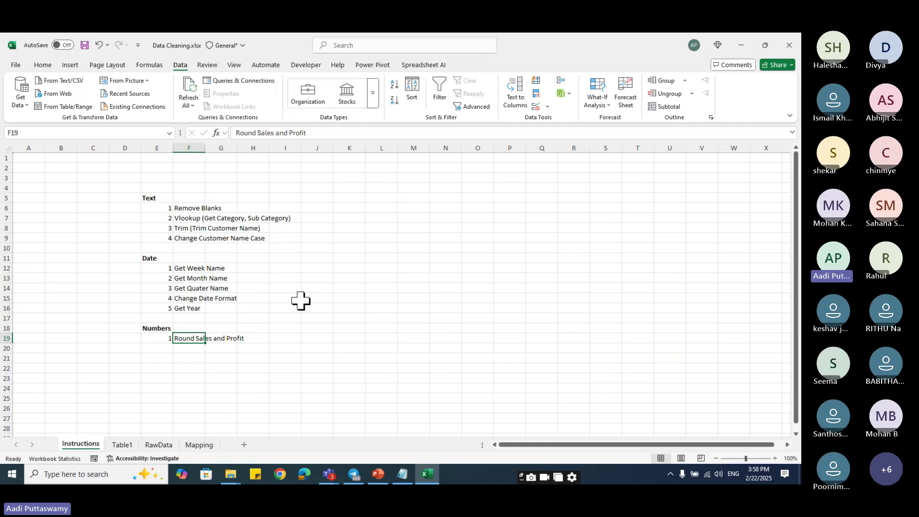
left_click(789, 45)
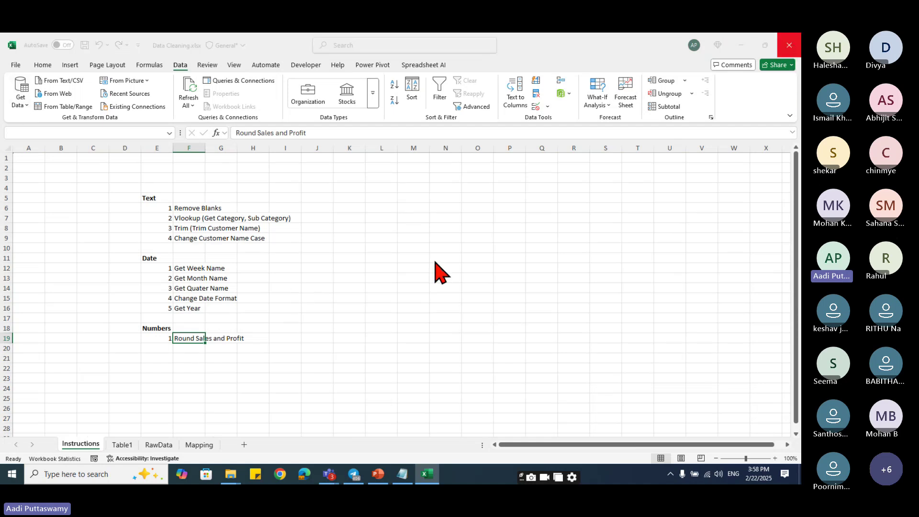
- Discard the unsaved changes and browse up to Local Disk (E:)
left_click(443, 404)
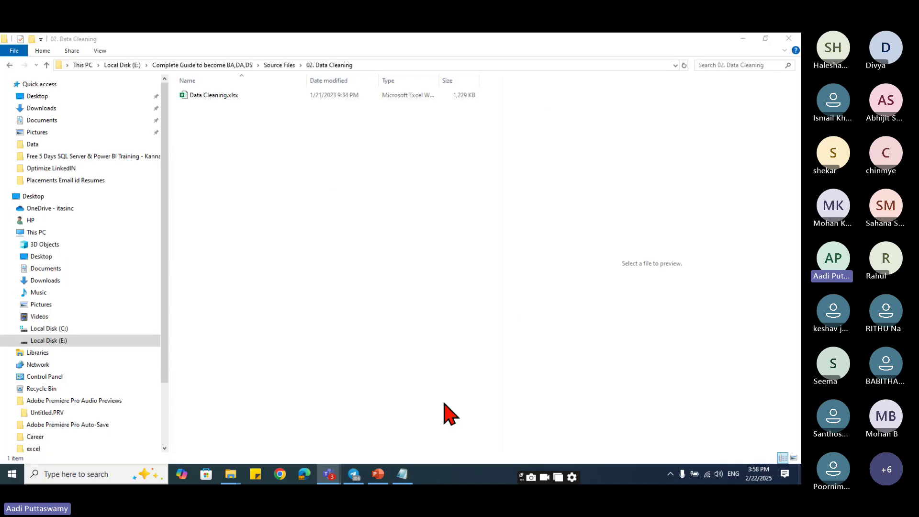
left_click(277, 155)
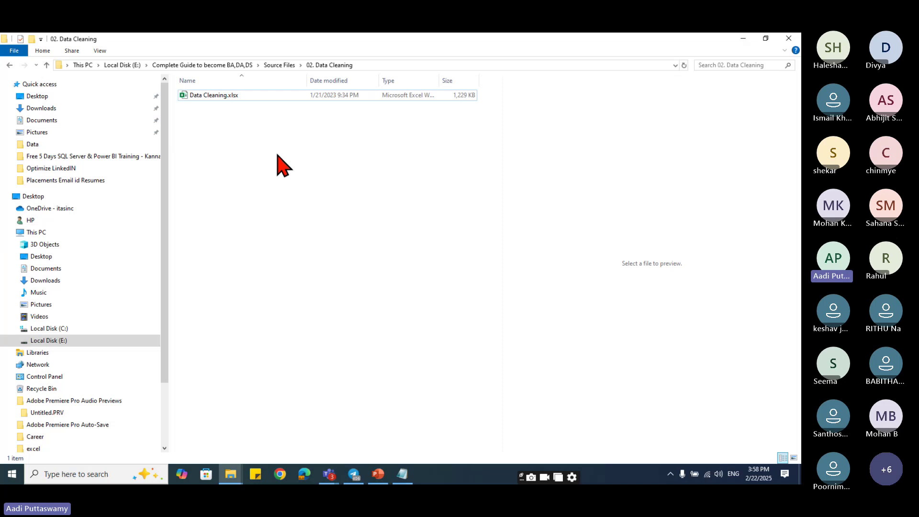
left_click(126, 66)
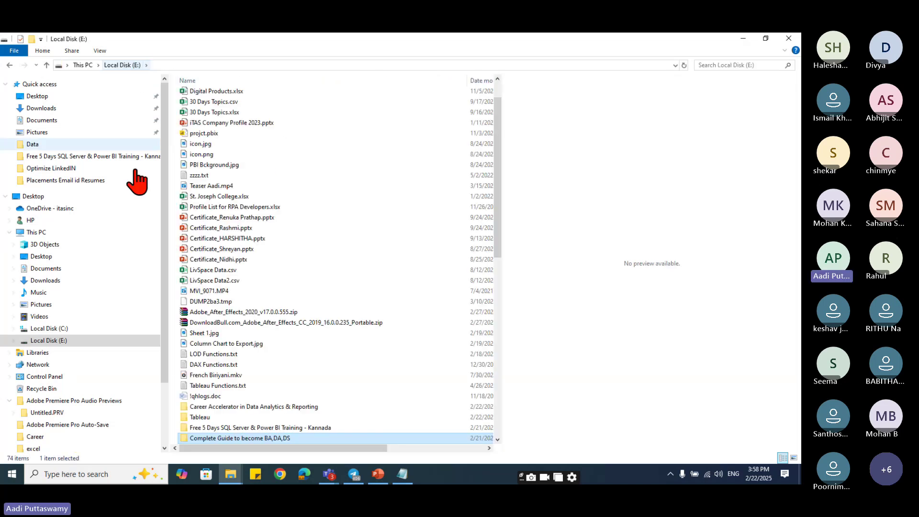
scroll(317, 389, "down", 3)
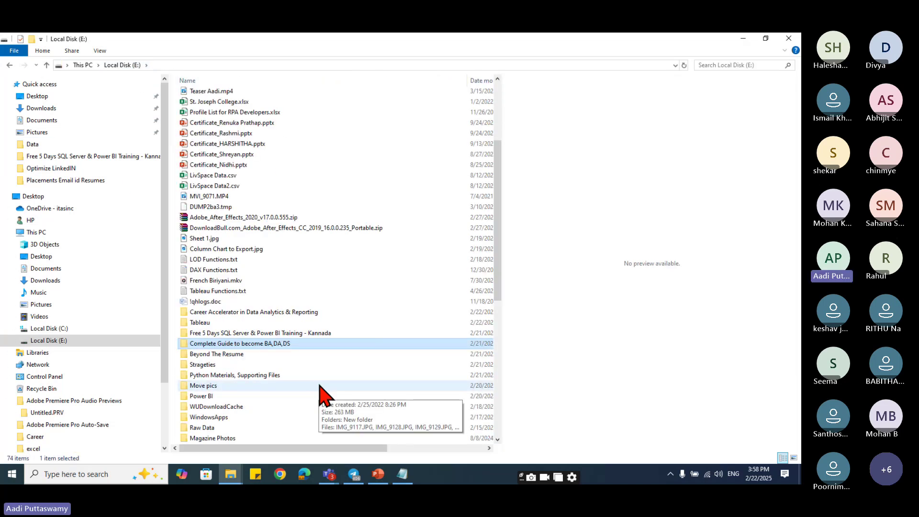
- Open Data Cleaning.xlsx via Career Accelerator > Data for Workshop > 02. Data Cleaning
double_click(260, 312)
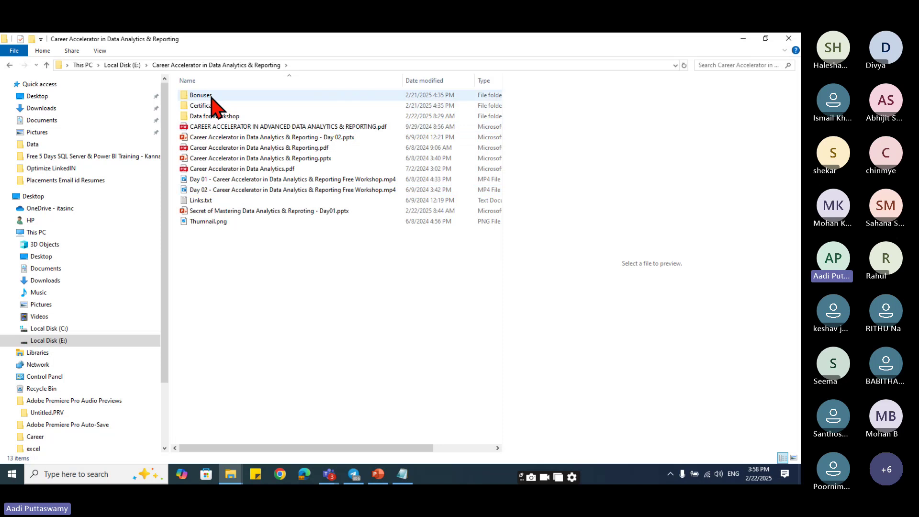
double_click(219, 116)
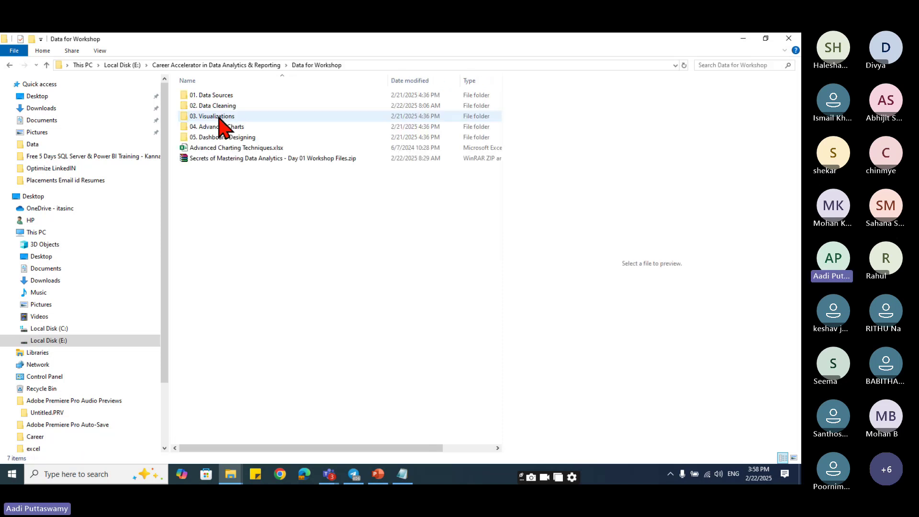
double_click(225, 106)
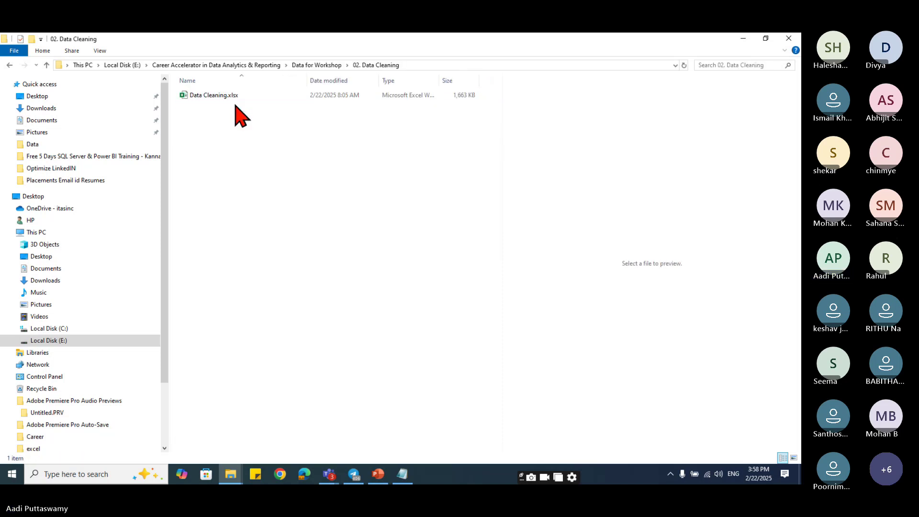
double_click(229, 97)
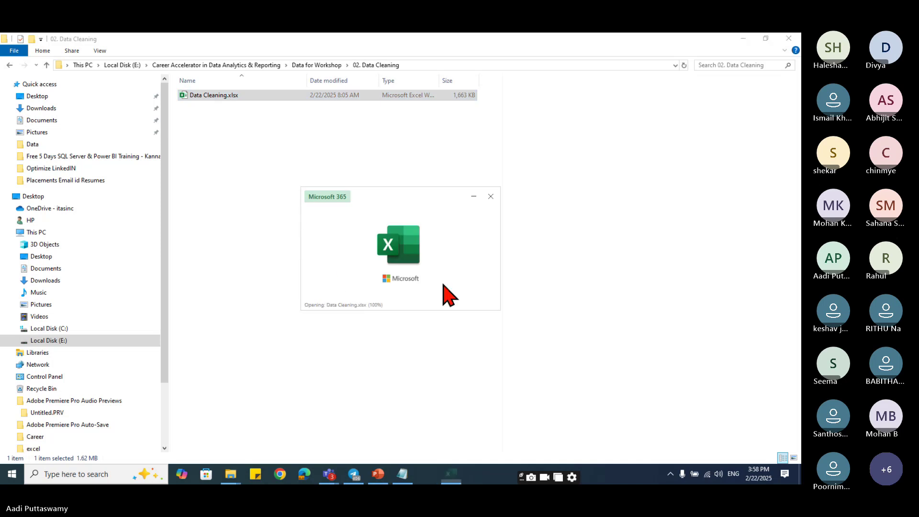
- On the Filter sheet, delete the FILTER formula in H7 and all its spilled results
left_click(210, 444)
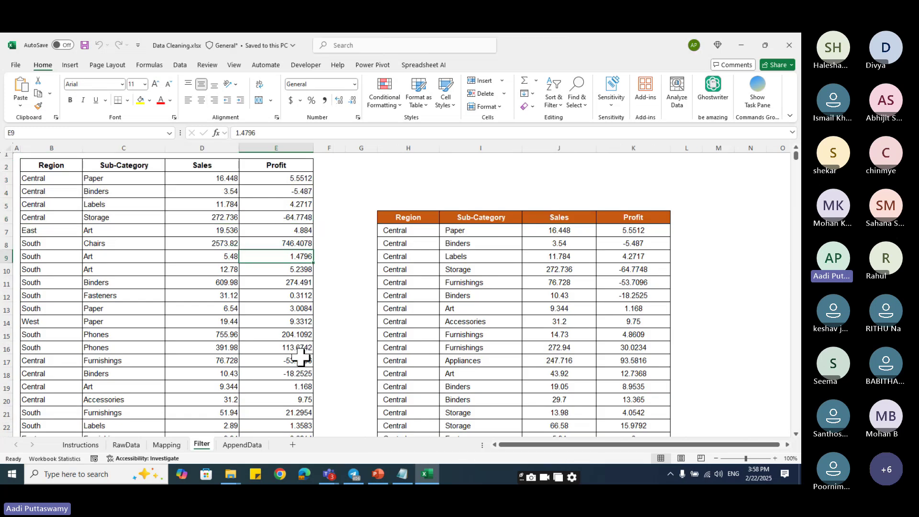
scroll(455, 267, "down", 5)
left_click(428, 255)
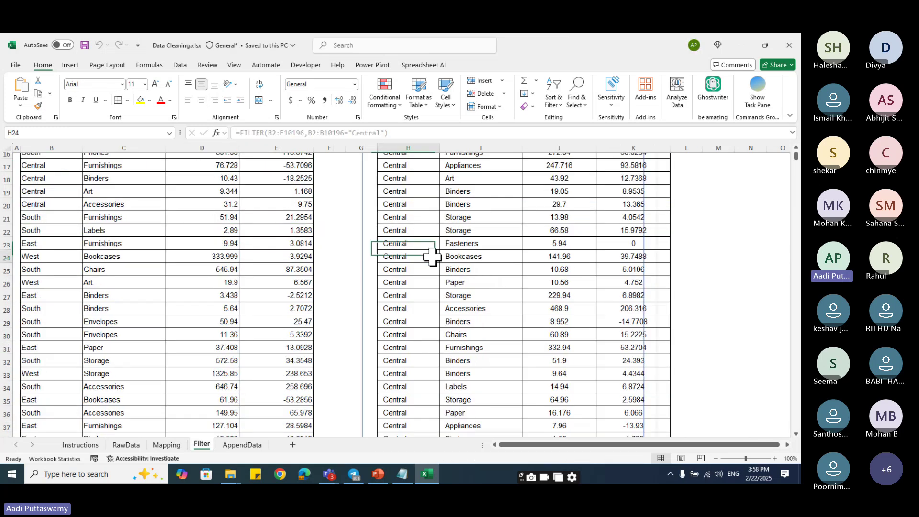
scroll(421, 249, "up", 5)
left_click(412, 229)
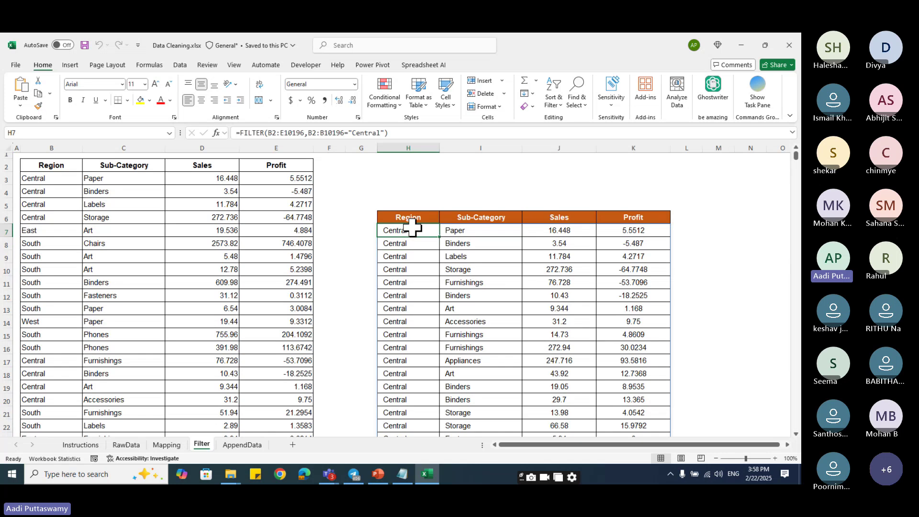
key("ctrl+shift+Right")
key("ctrl+shift+Down")
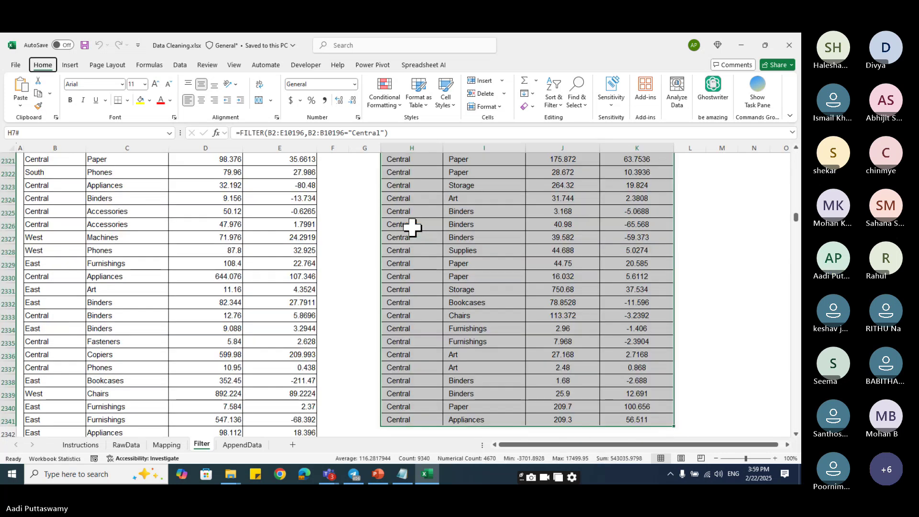
key("Delete")
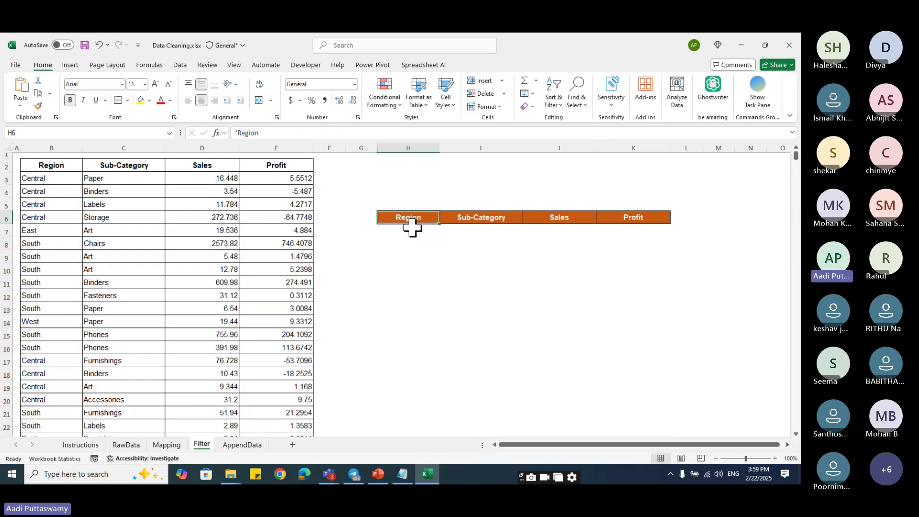
key("Up")
key("Up")
key("Down")
left_click(407, 232)
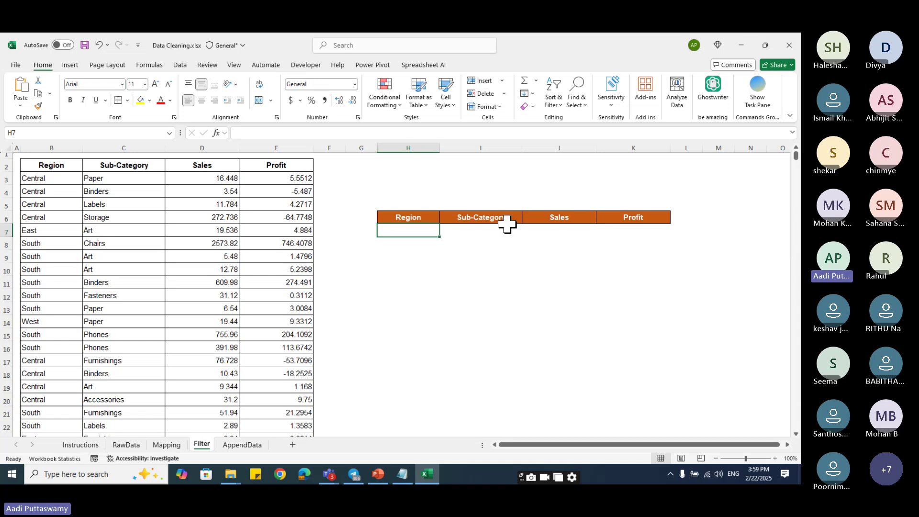
- Review the Central and East tables on the AppendData sheet
left_click(258, 445)
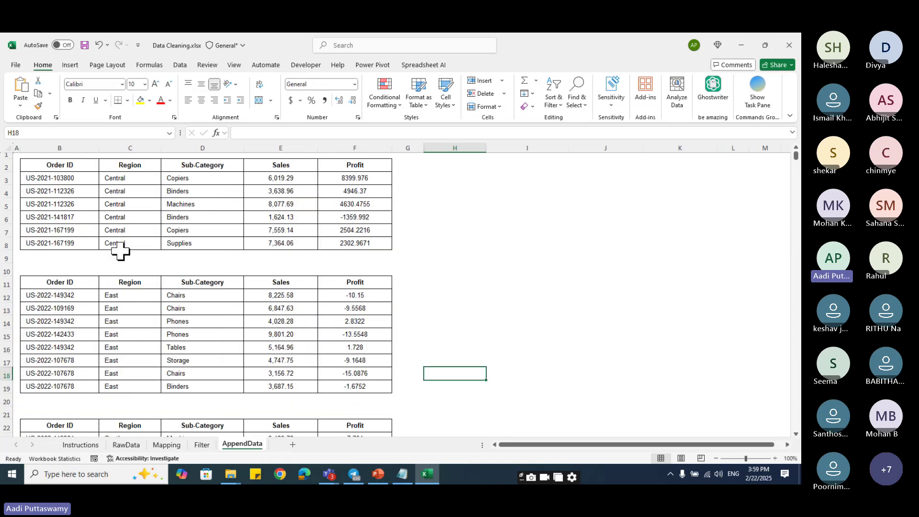
left_click(168, 216)
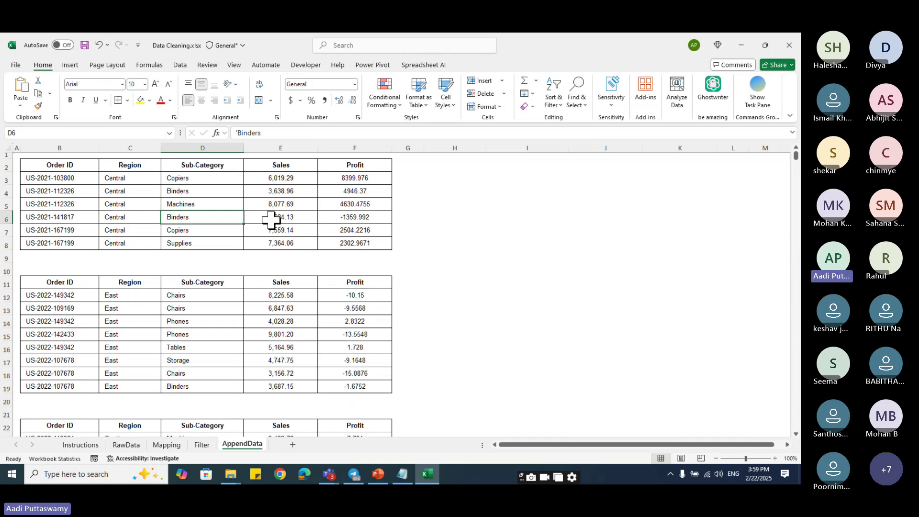
left_click(201, 334)
scroll(274, 392, "down", 9)
scroll(274, 391, "up", 9)
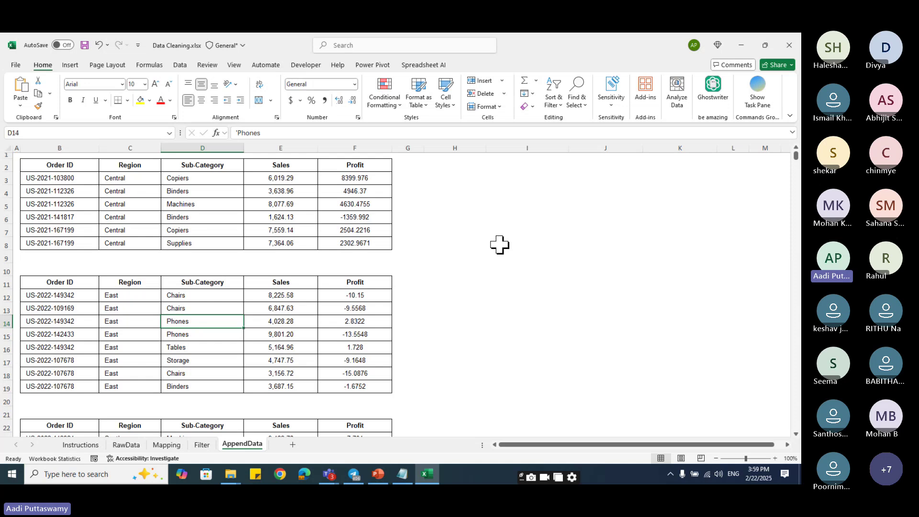
- Return to the Filter sheet and bring up the Teams meeting window
left_click(201, 444)
left_click(242, 444)
left_click(201, 445)
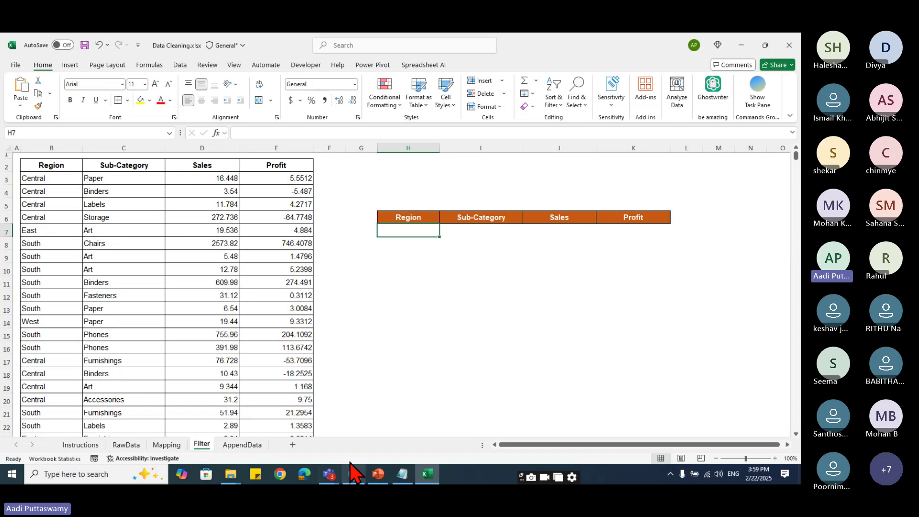
left_click(327, 473)
left_click(326, 460)
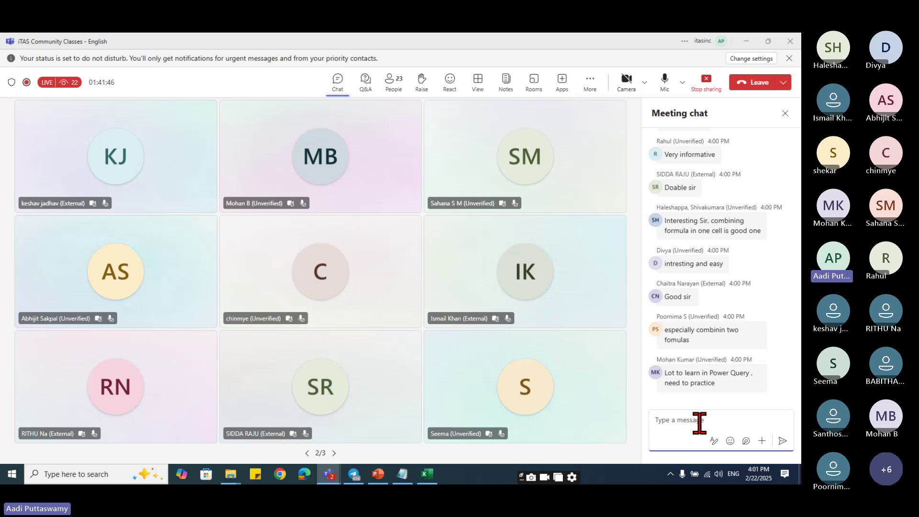
left_click(744, 42)
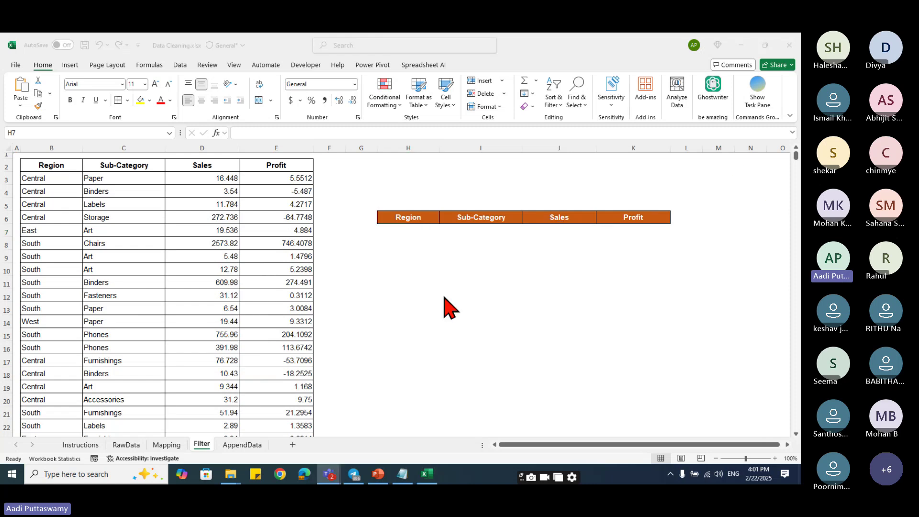
- Back in Excel, highlight the source Region and Sub-Category columns and the empty output range from H7
left_click(405, 232)
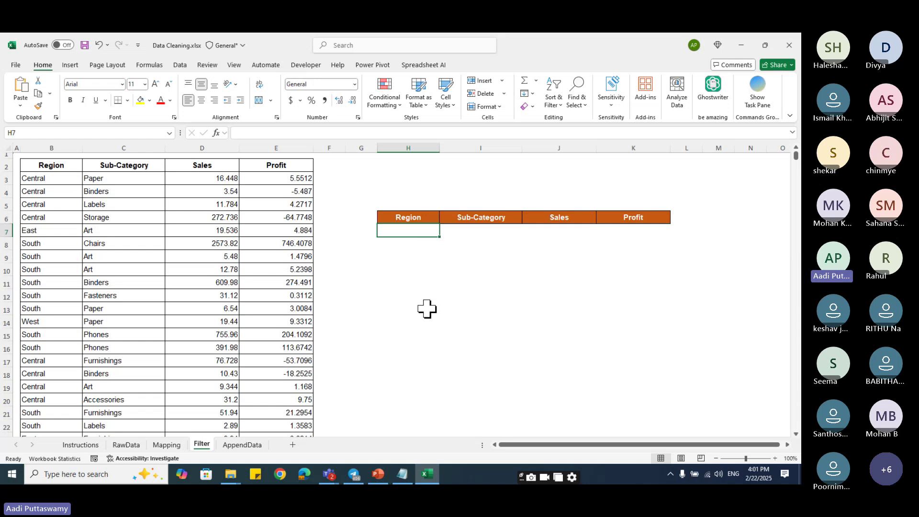
left_click_drag(60, 167, 201, 250)
left_click(202, 254)
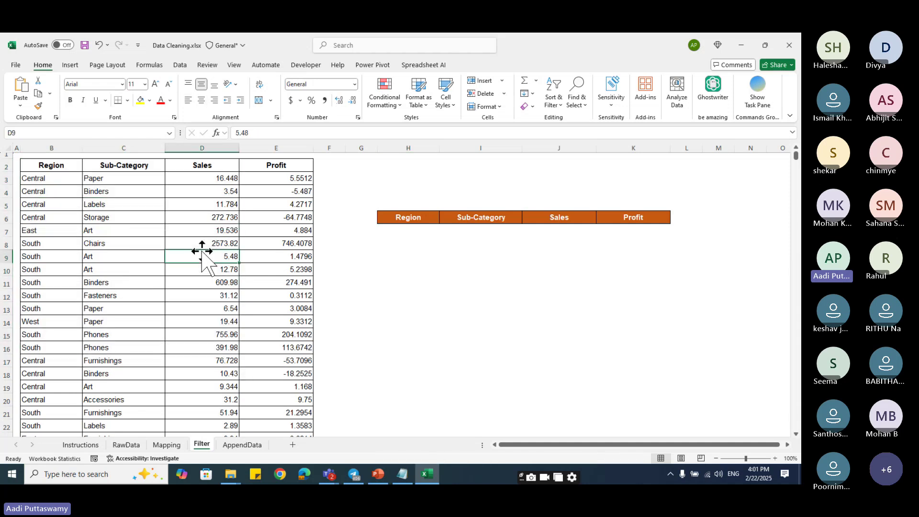
left_click(409, 231)
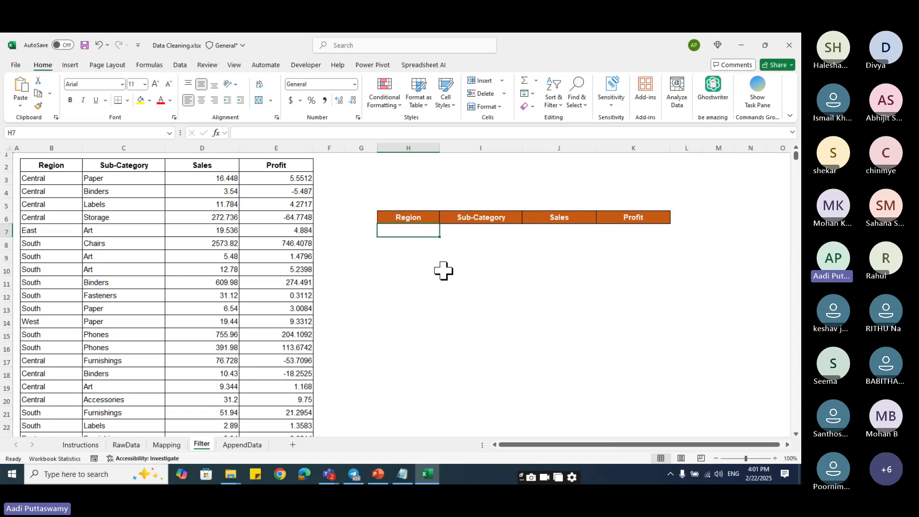
left_click_drag(65, 165, 71, 218)
left_click(395, 231)
left_click_drag(395, 231, 434, 355)
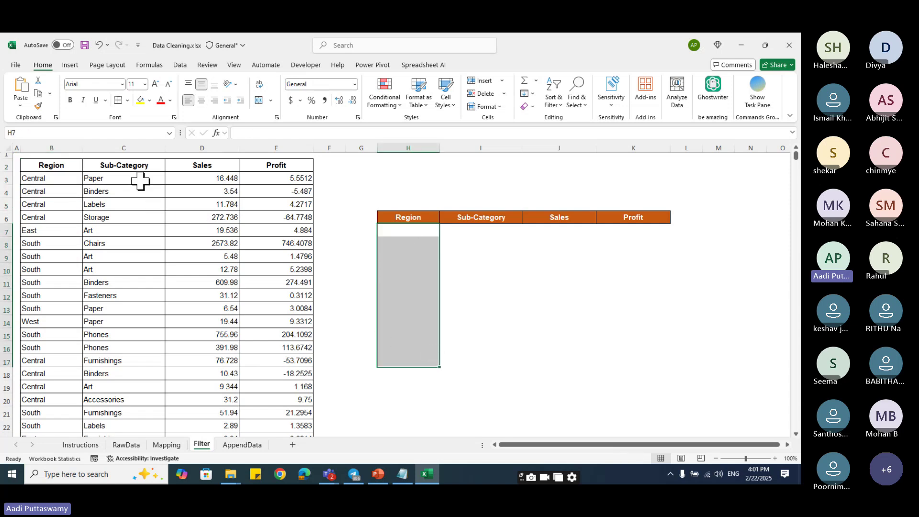
left_click_drag(139, 180, 139, 297)
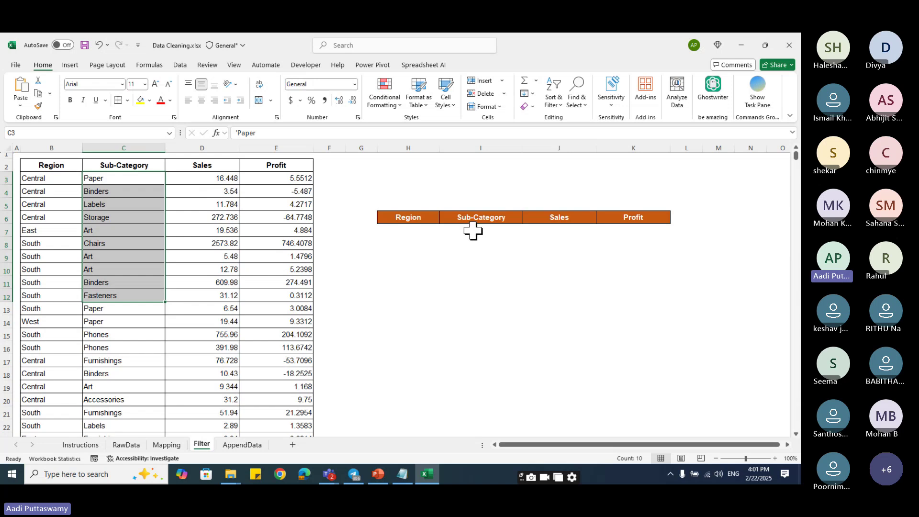
left_click_drag(474, 230, 474, 329)
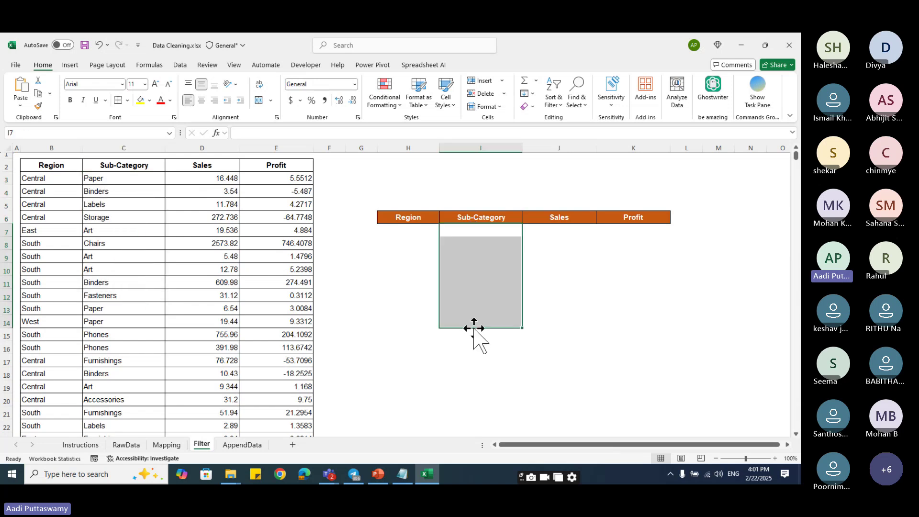
left_click(407, 230)
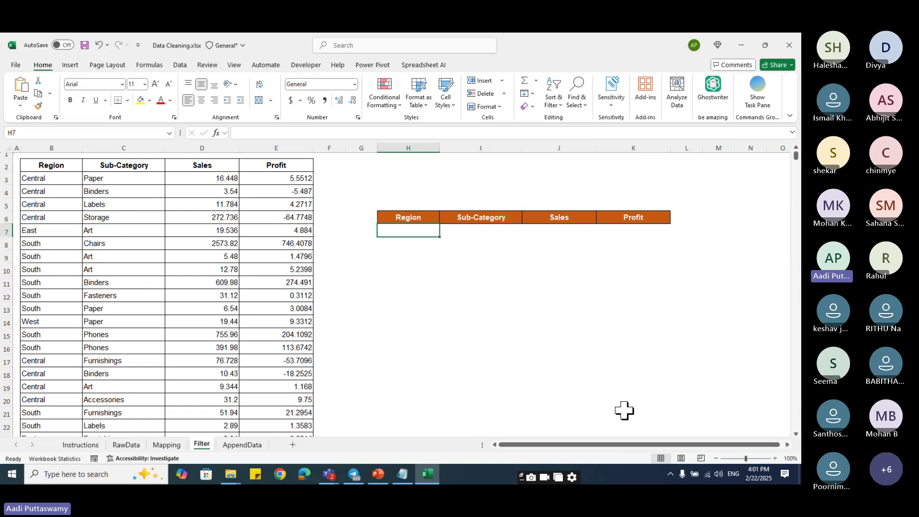
- Enter =FILTER(B2:E10196,B2:B10196="East",0) in H7
type("=")
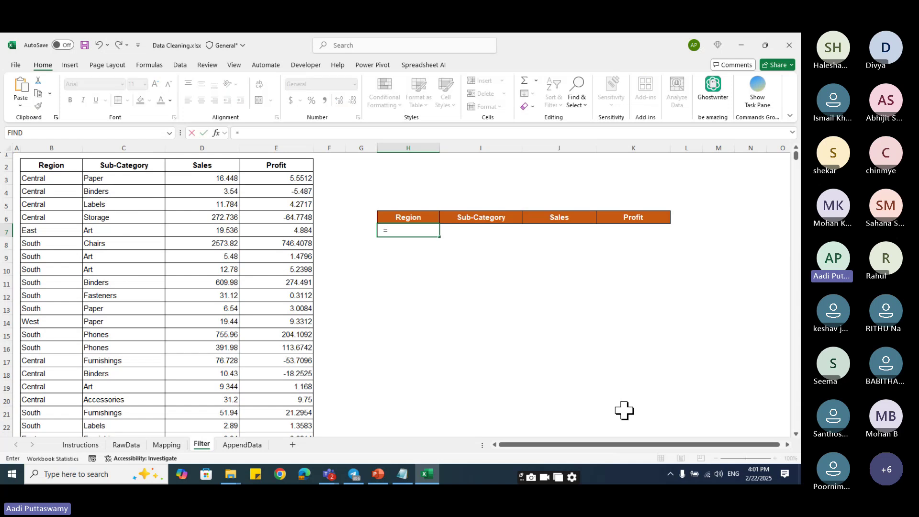
type("filter")
key("Tab")
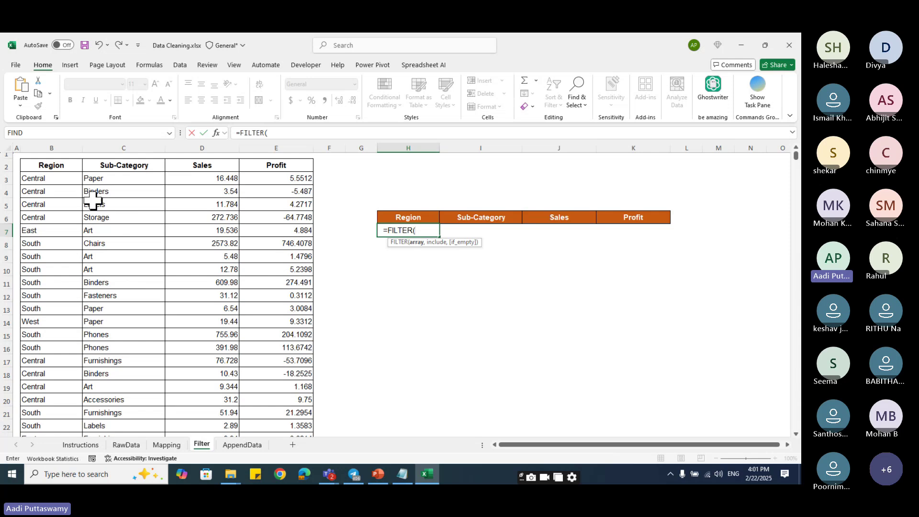
left_click_drag(58, 168, 256, 349)
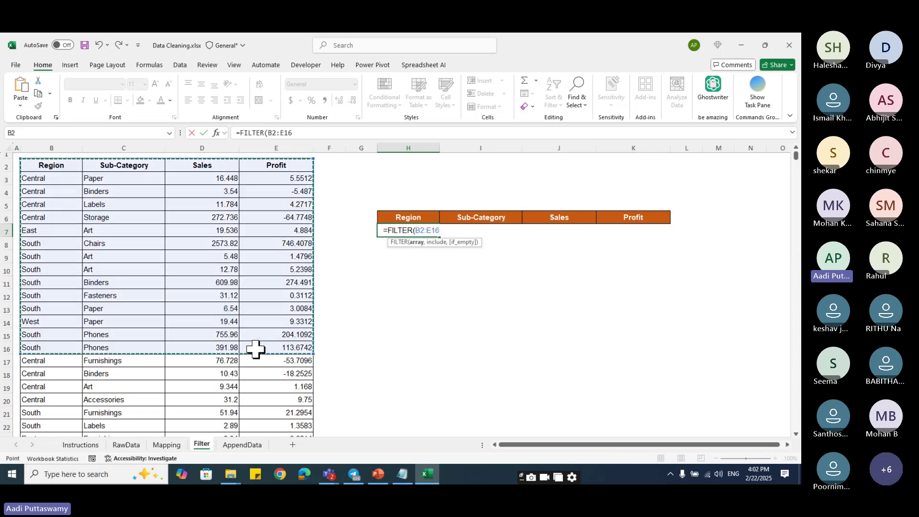
key("ctrl+shift+Down")
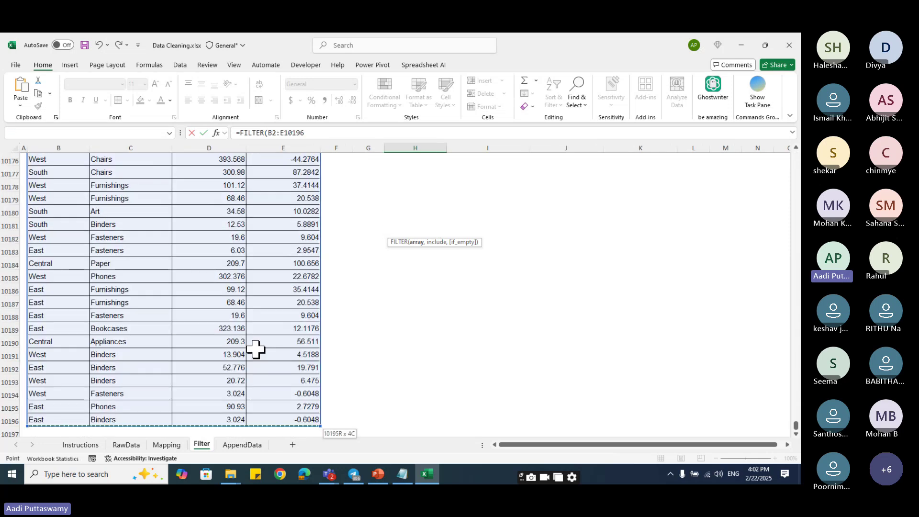
type(",")
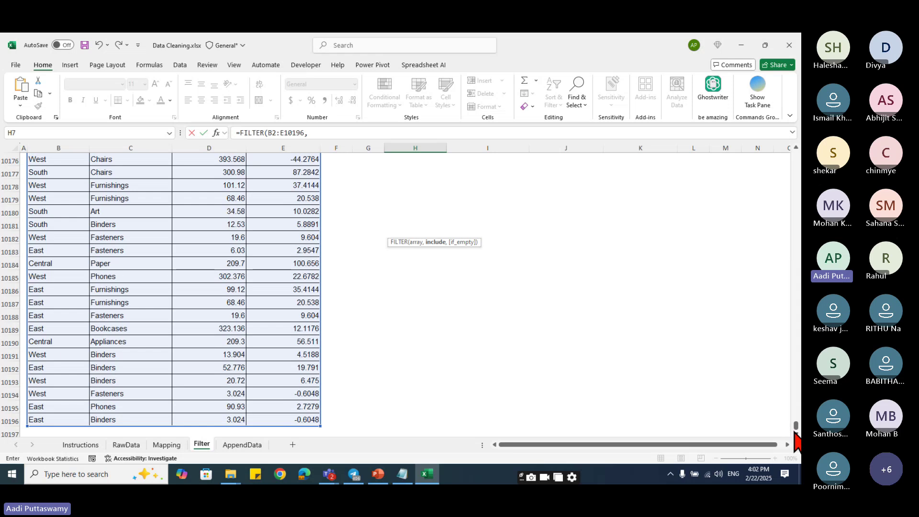
left_click_drag(795, 426, 796, 156)
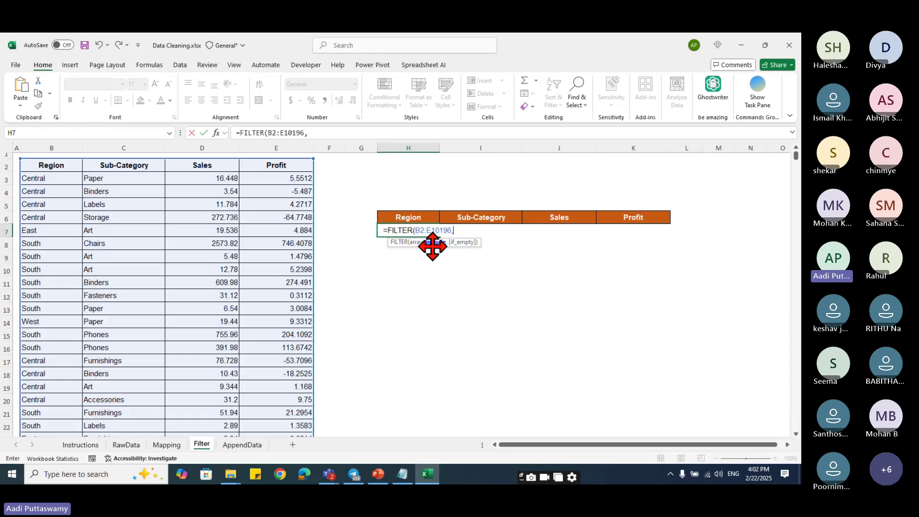
left_click(41, 165)
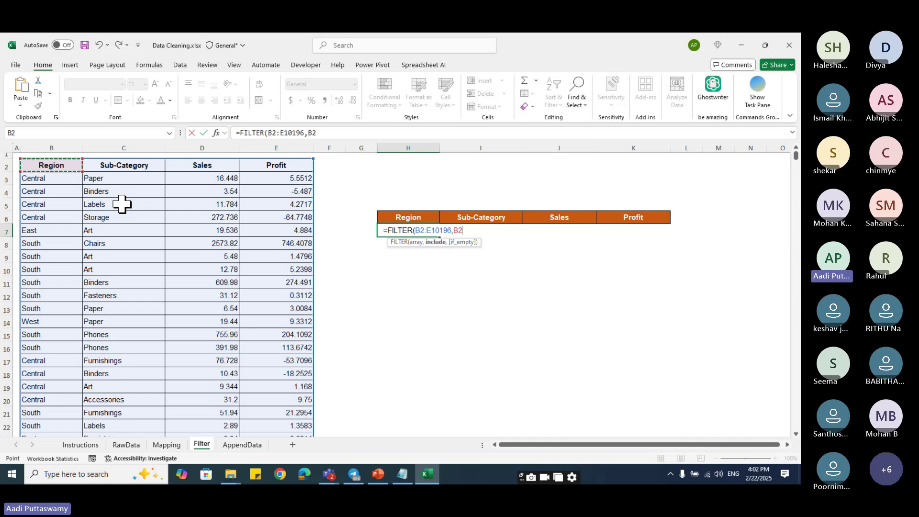
key("ctrl+shift+Down")
type("=")
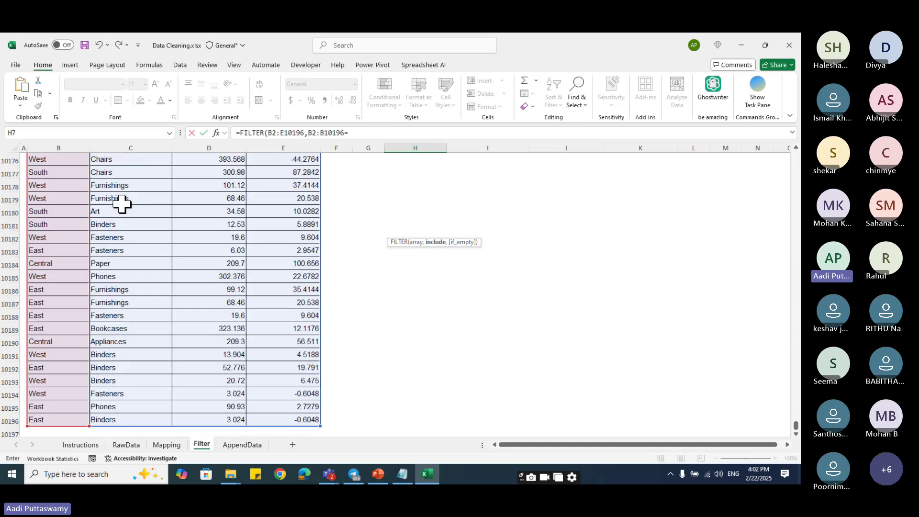
type("\"East\",0")
key("Return")
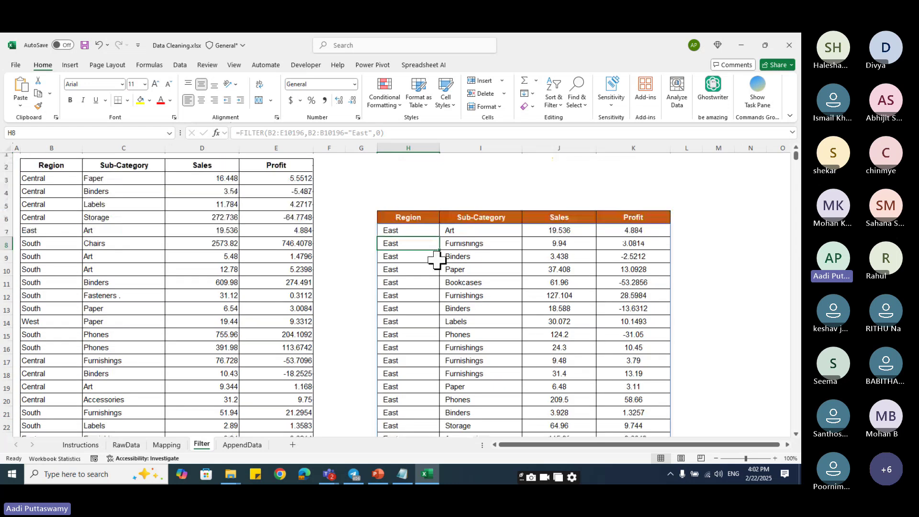
- Scroll through the spilled East rows and recheck the formula in H7
left_click(523, 296)
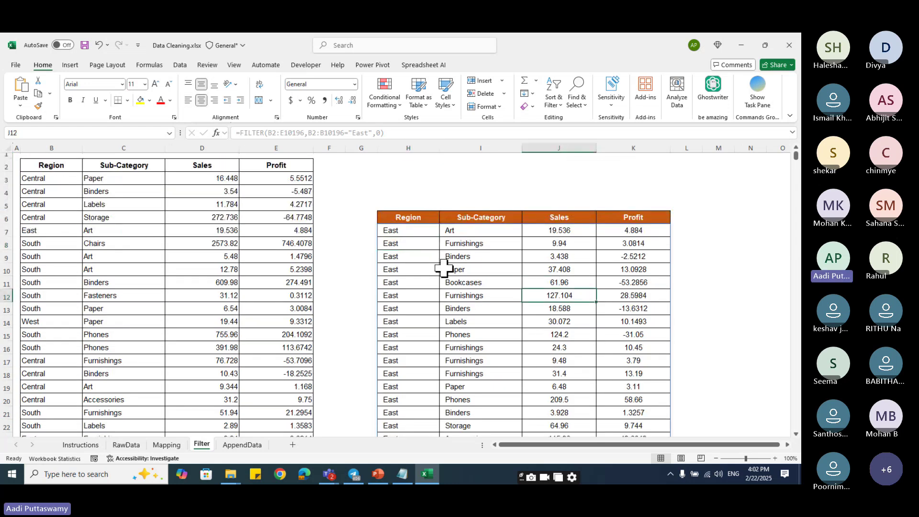
scroll(526, 364, "down", 7)
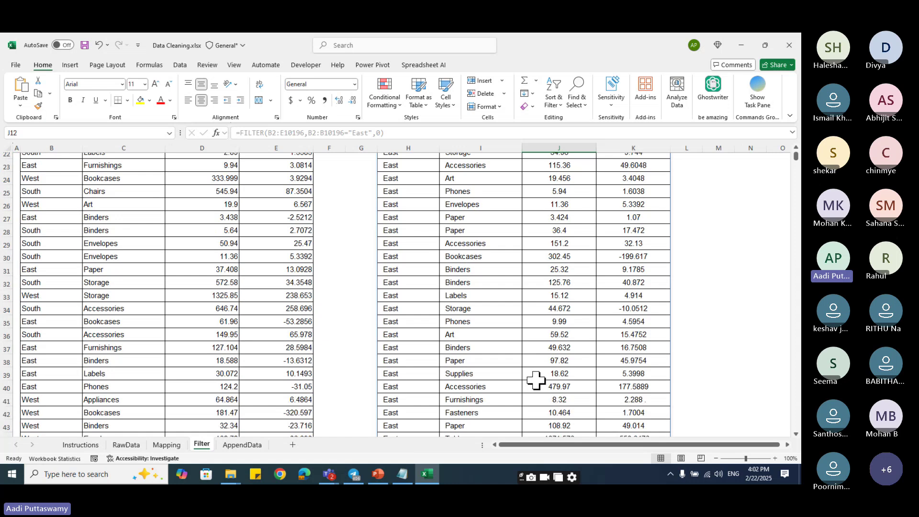
scroll(536, 380, "down", 4)
scroll(535, 380, "up", 11)
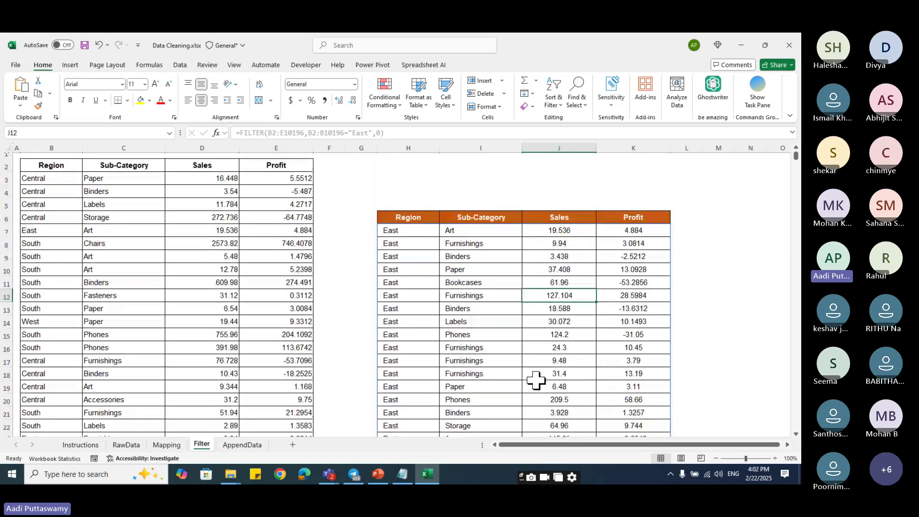
left_click(412, 244)
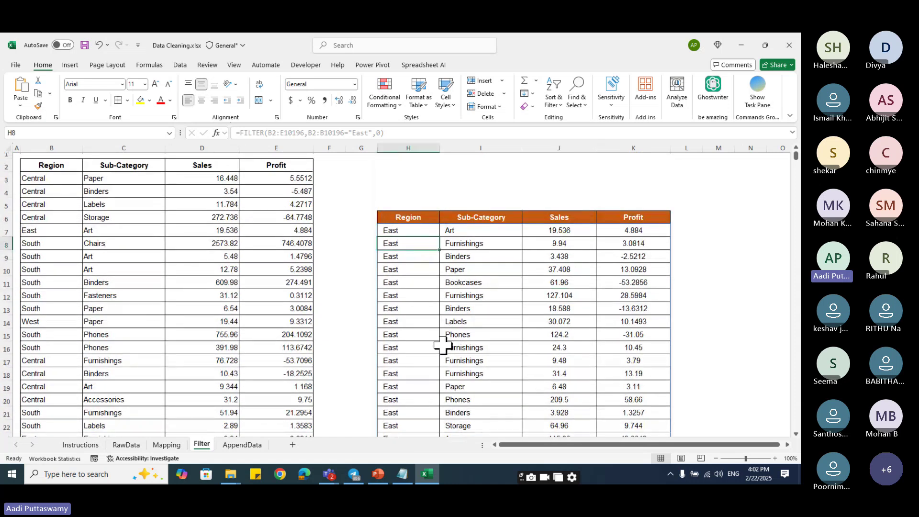
left_click(413, 230)
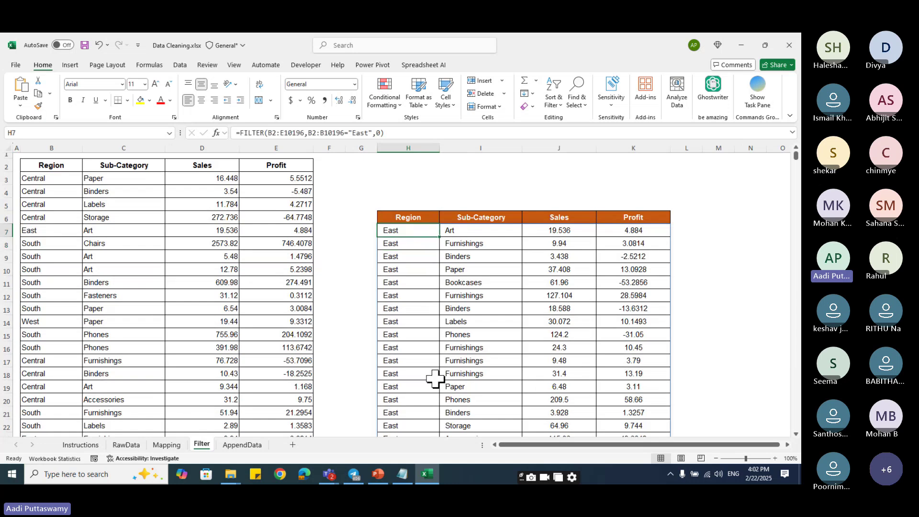
- Type the label Region in H2 and the value East in I2
left_click(405, 165)
type("Region")
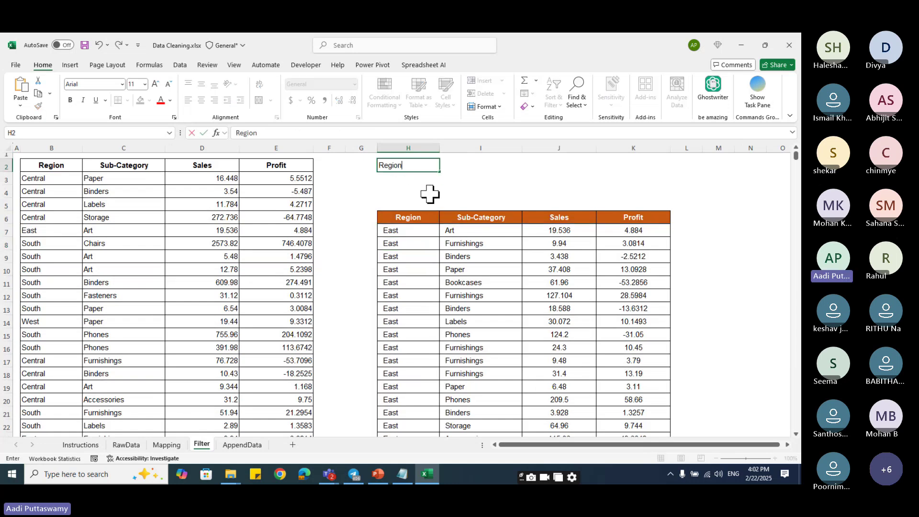
key("Tab")
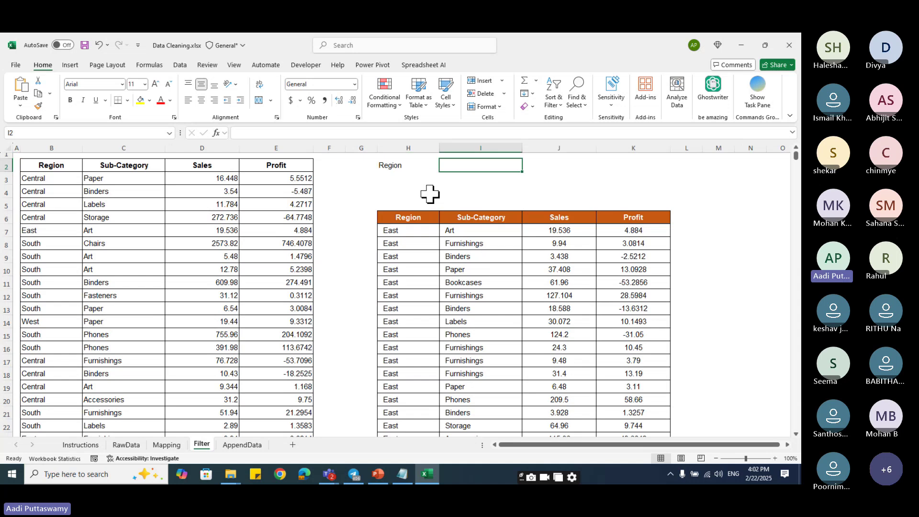
type("East")
key("Return")
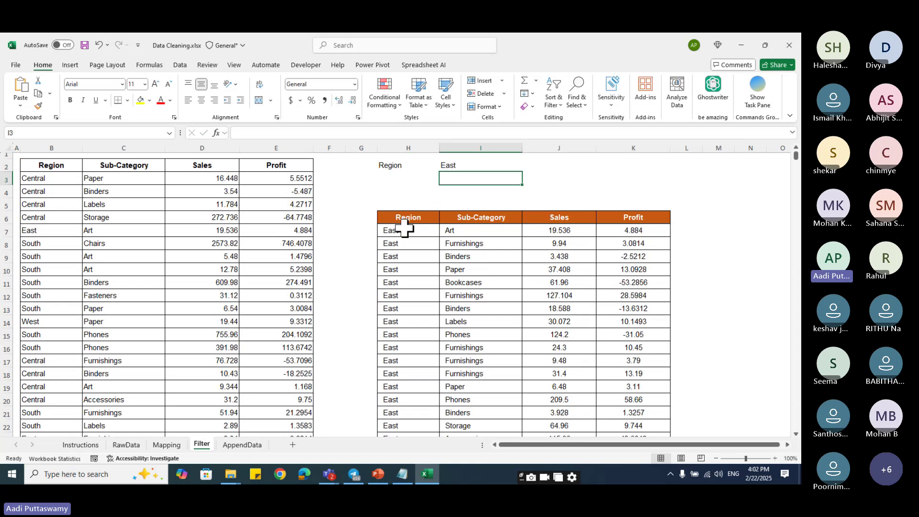
- Replace the hard-coded "East" criterion in H7's FILTER formula with a reference to I2
left_click(397, 231)
double_click(398, 231)
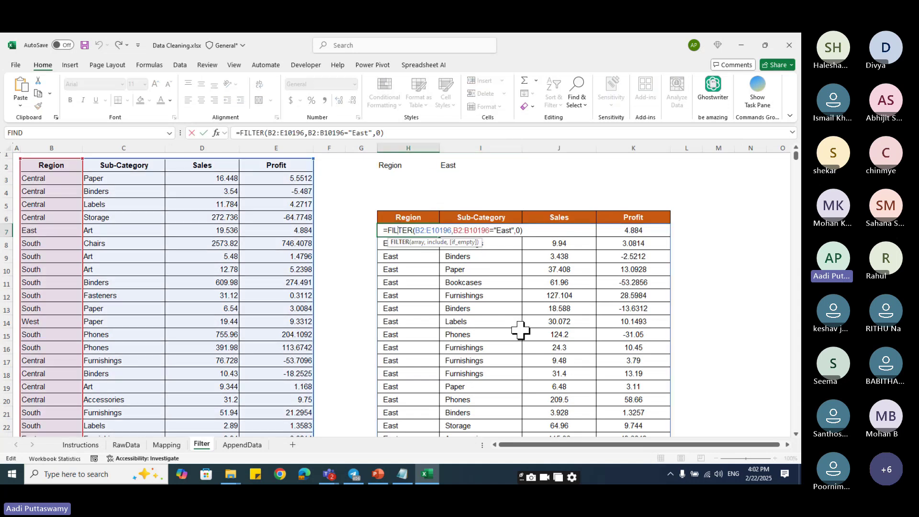
left_click(494, 231)
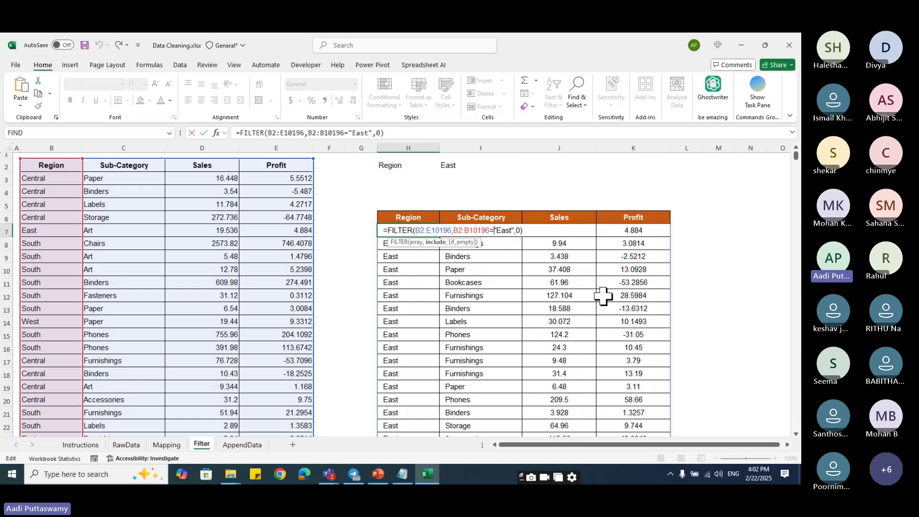
key("Delete")
key("Delete")
key("Delete")
key("Delete")
key("Delete")
key("Delete")
left_click(449, 165)
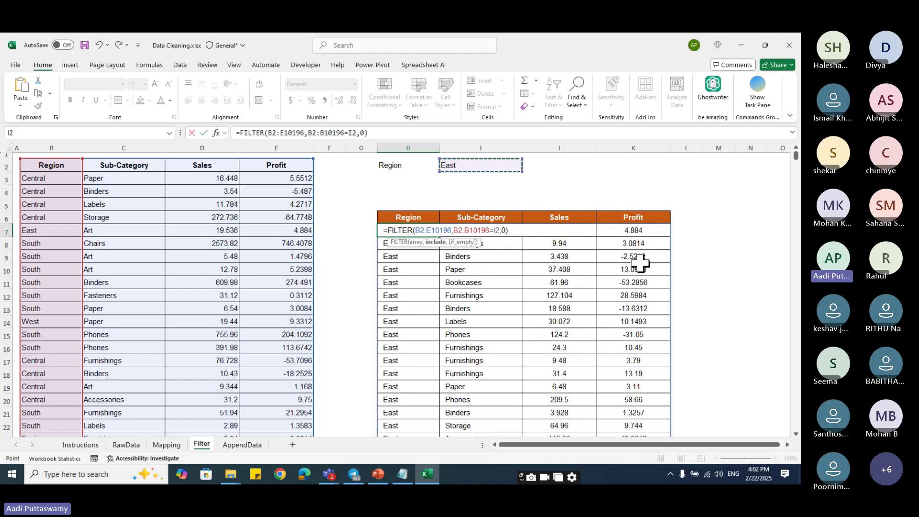
key("Return")
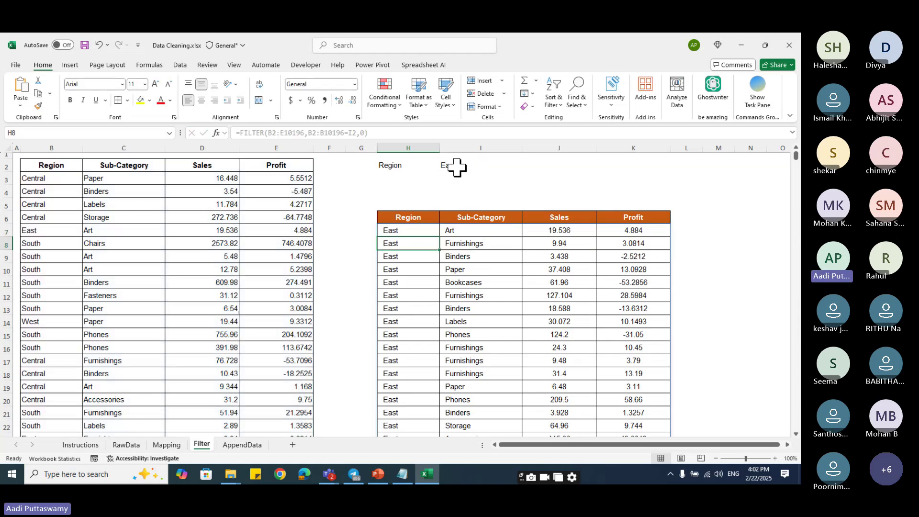
- Change the region in I2 to South, then to West
left_click(454, 166)
type("South")
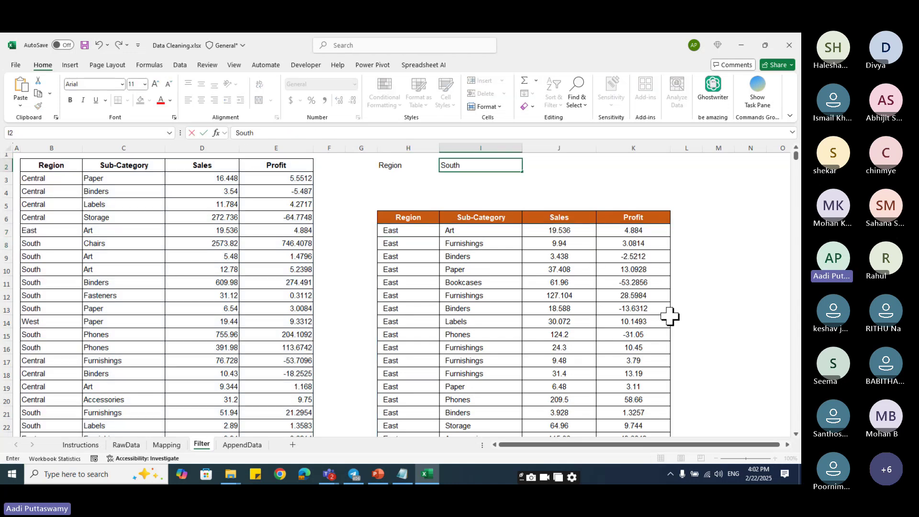
key("Return")
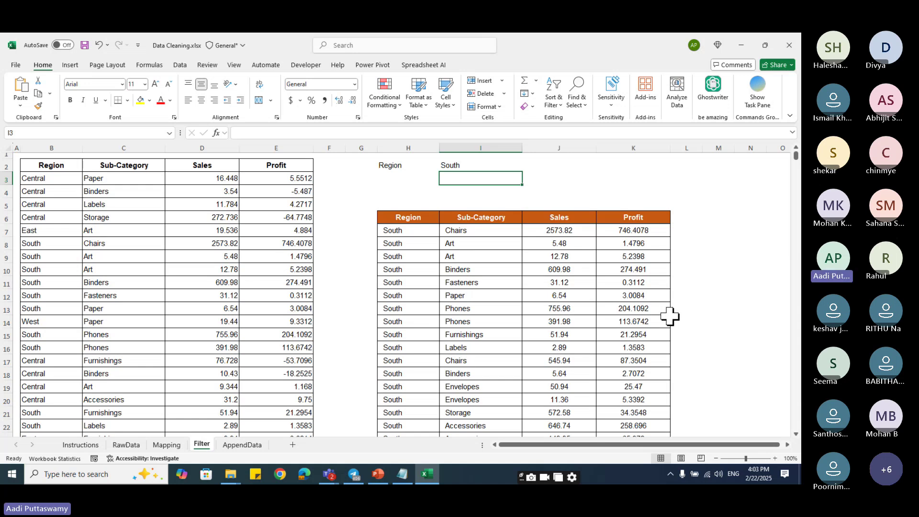
left_click(472, 163)
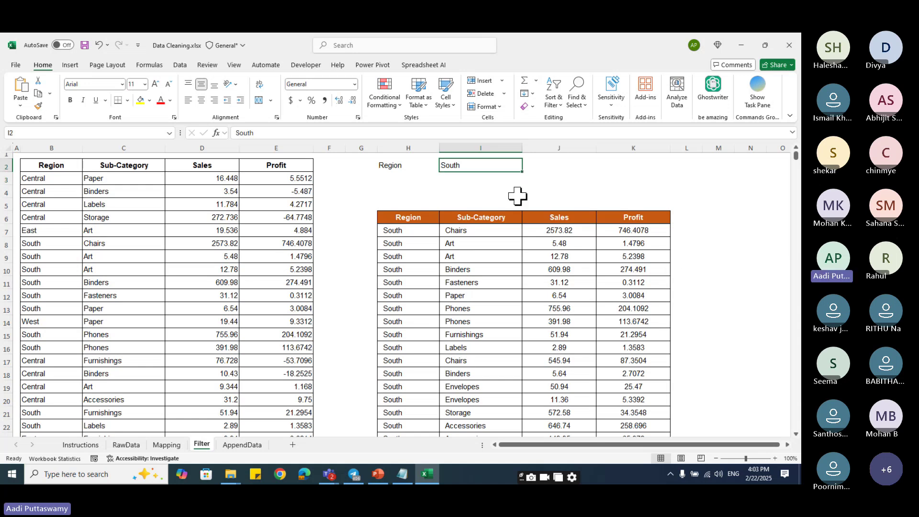
type("West")
key("Return")
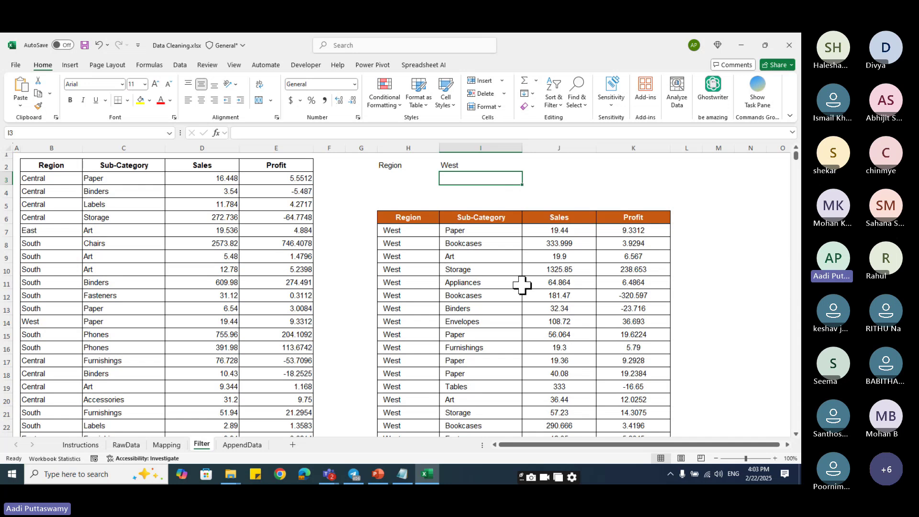
left_click(406, 178)
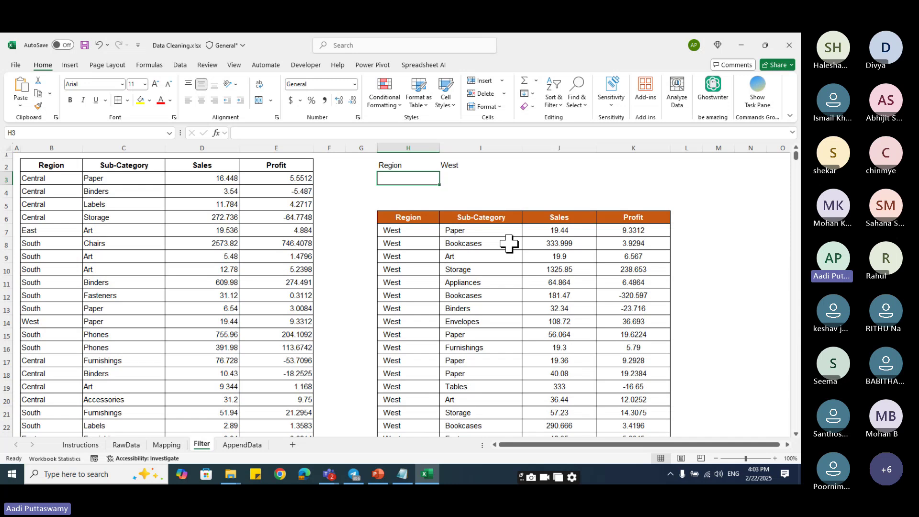
- Label H3 'Sub-Category' and enter Art as its value in I3
type("Sub-Cae")
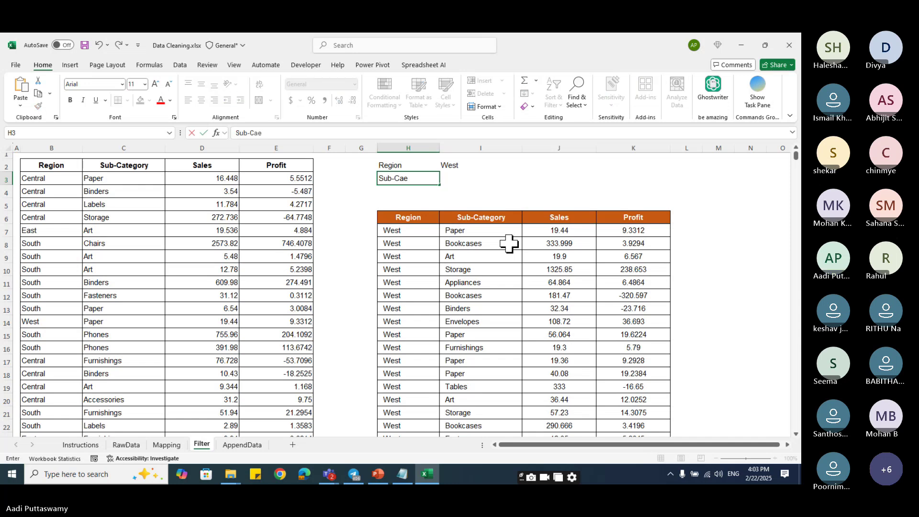
key("BackSpace")
type("tegory")
key("Return")
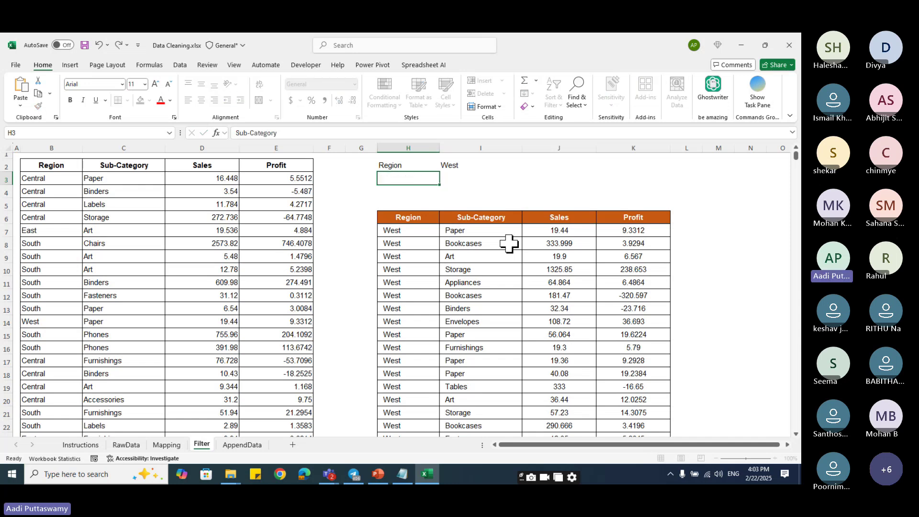
key("Tab")
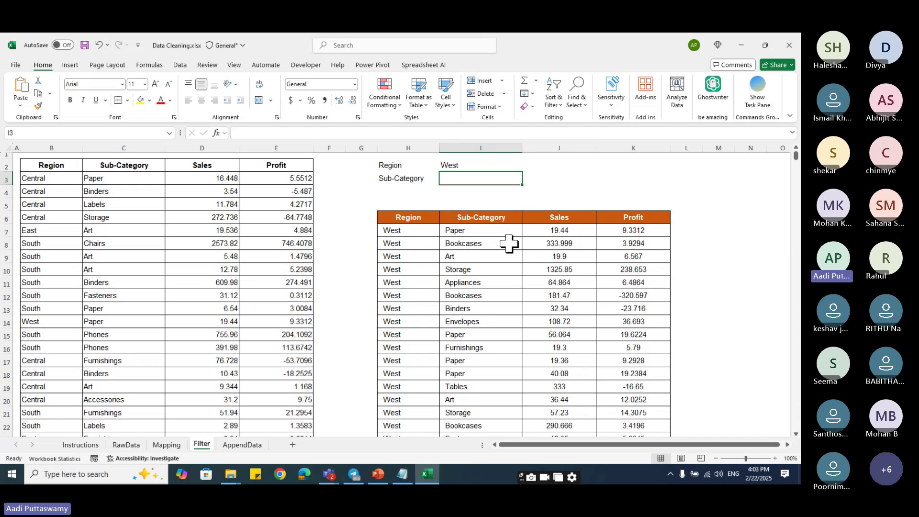
type("A")
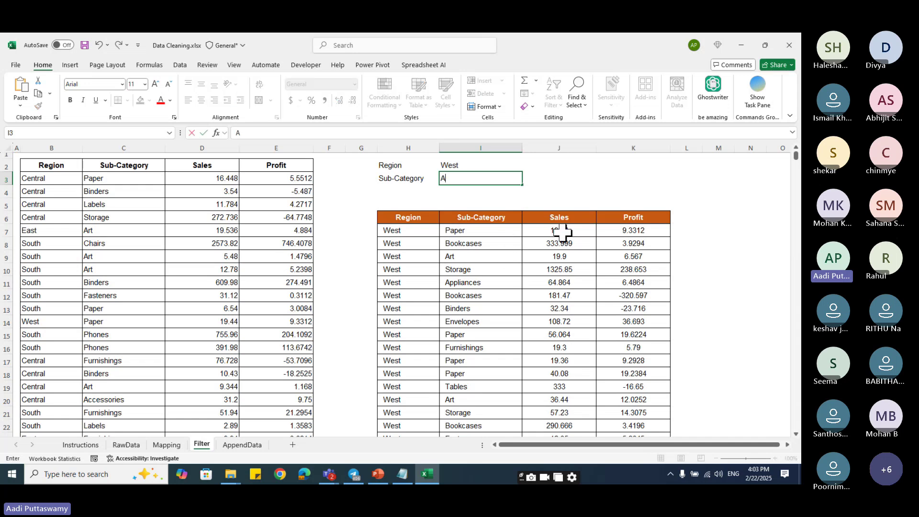
type("rt")
key("Return")
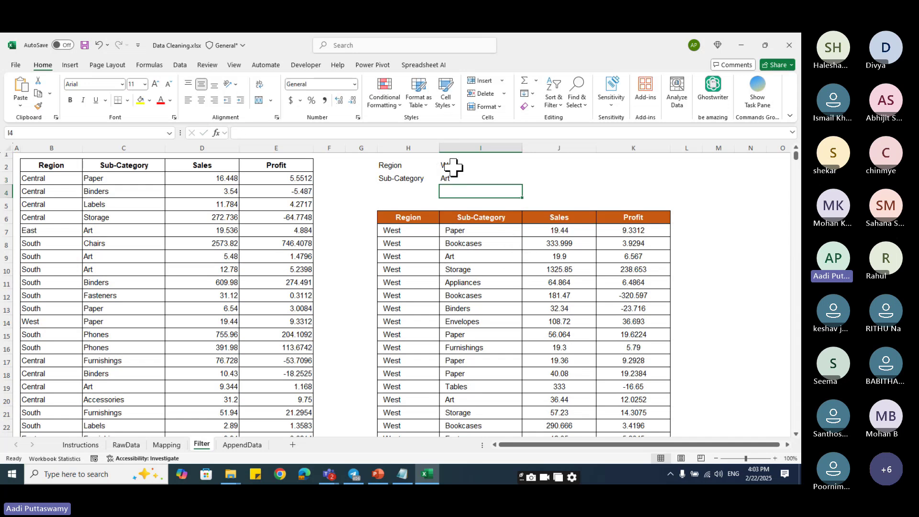
left_click(457, 165)
left_click(460, 179)
left_click_drag(464, 229, 473, 299)
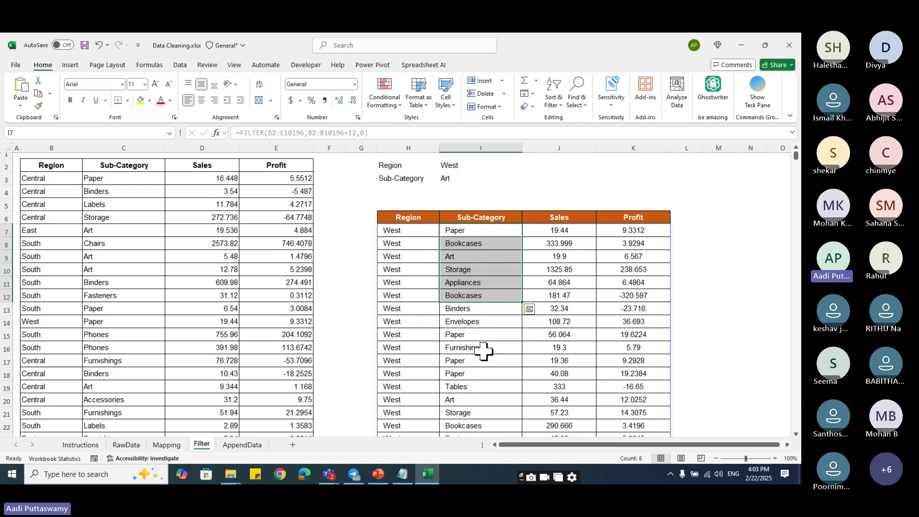
- Change H7 to =FILTER(B2:E10196,(B2:B10196=I2)*(C2:C10196=I3),0)
double_click(417, 233)
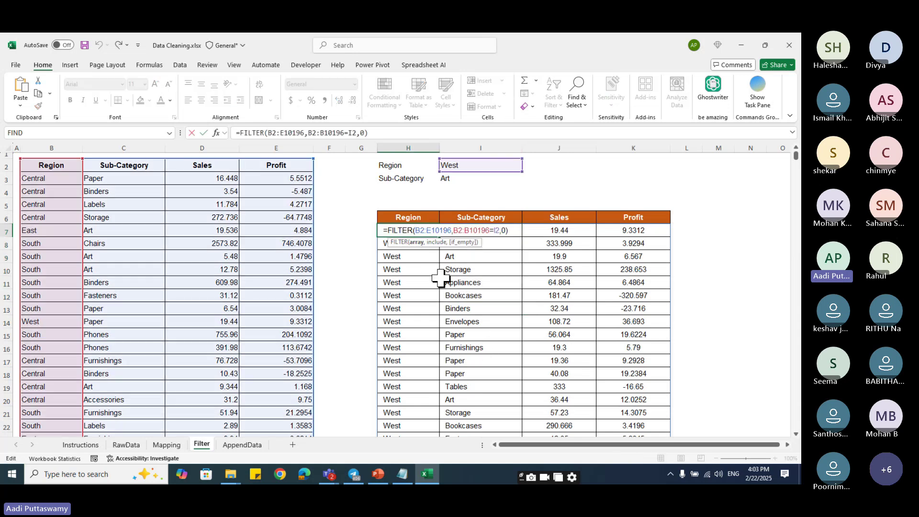
left_click(453, 230)
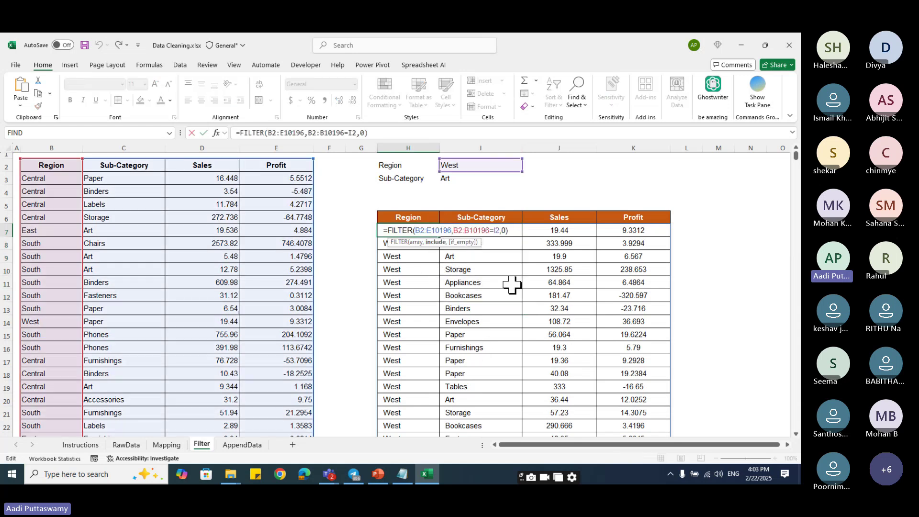
type("(")
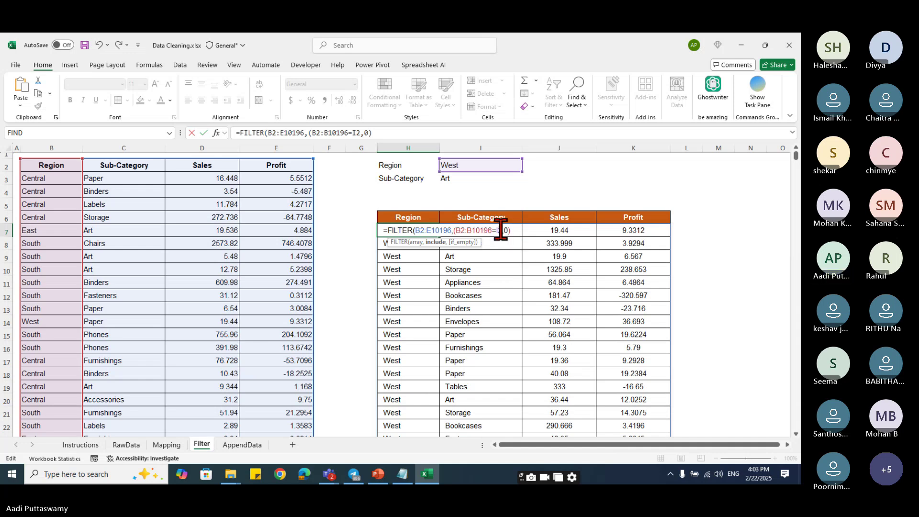
type(")*(")
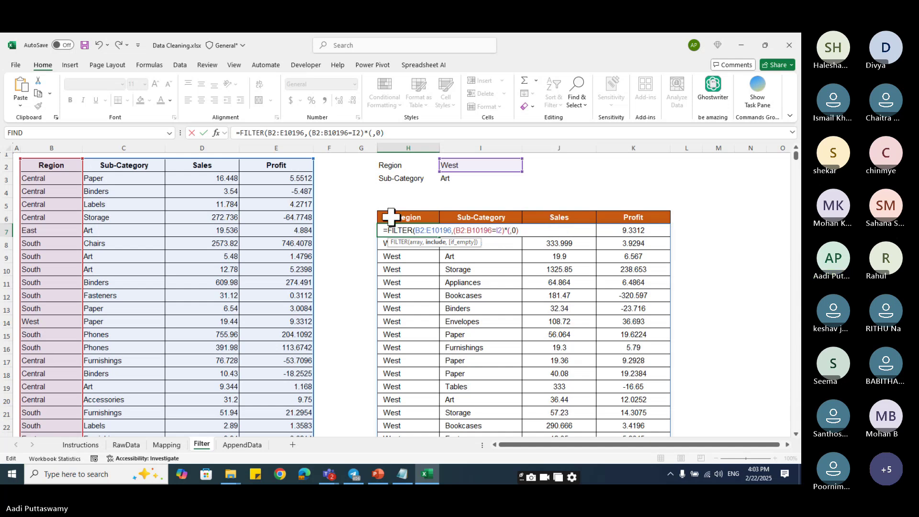
left_click(137, 165)
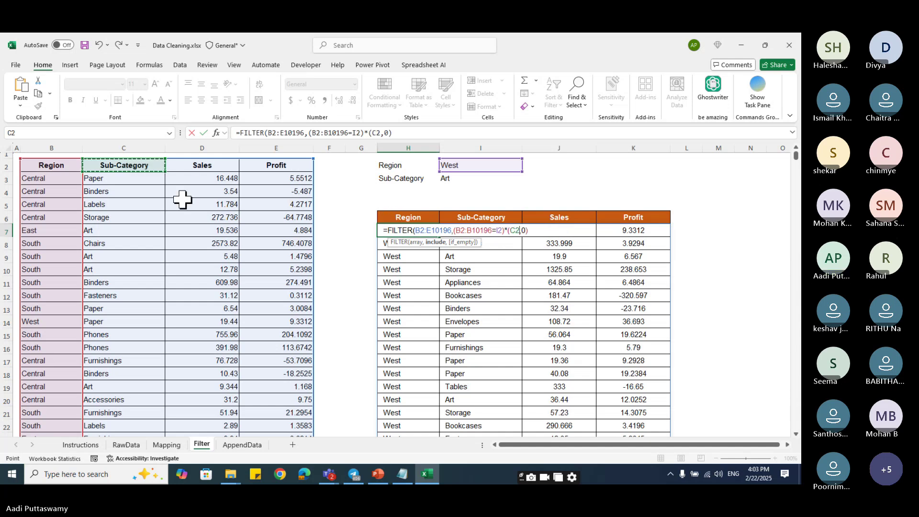
key("ctrl+shift+Down")
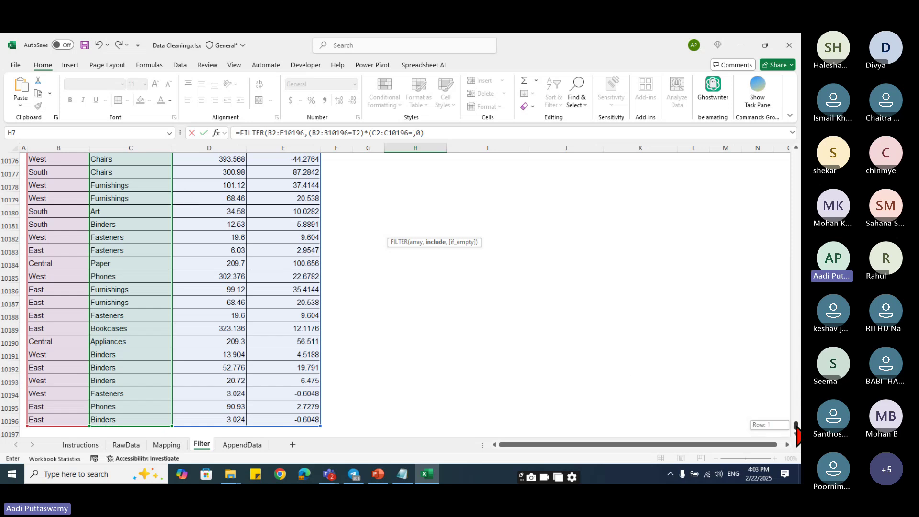
left_click_drag(795, 425, 795, 154)
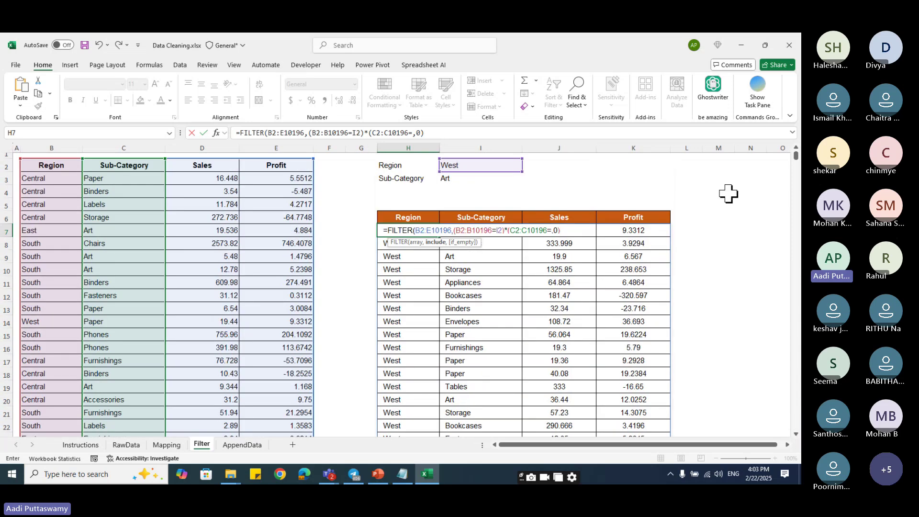
left_click(485, 179)
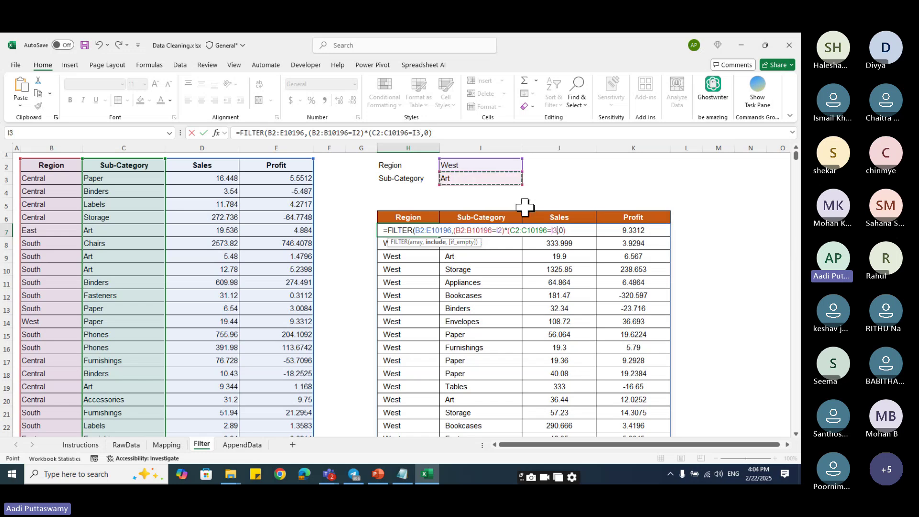
type(")")
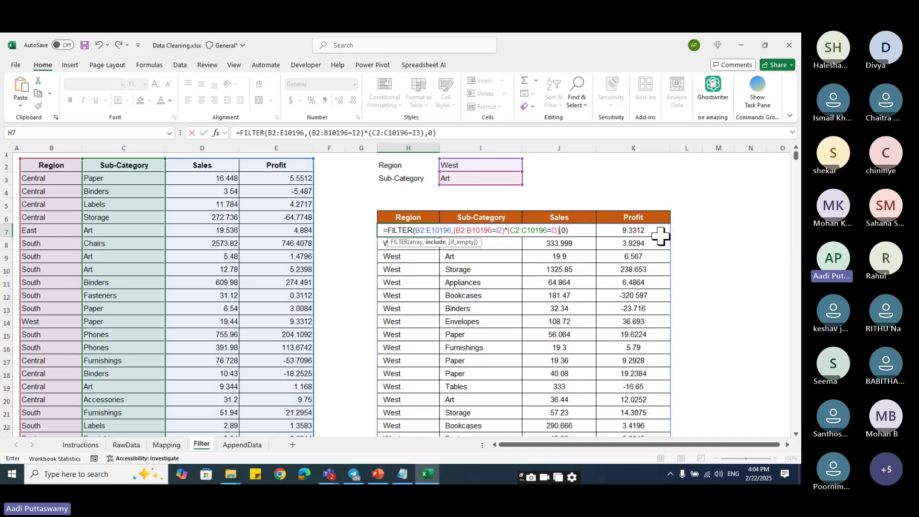
key("Return")
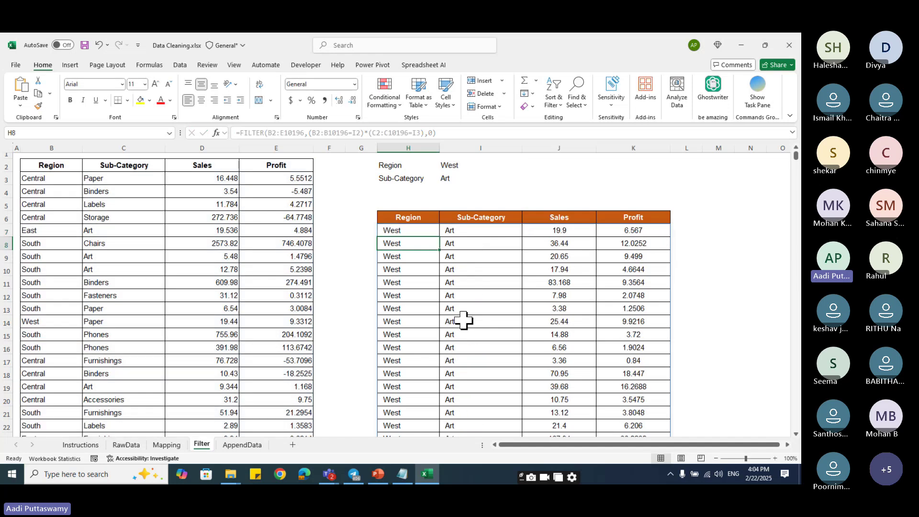
- Set the Sub-Category criterion to Storage and the Region criterion to East
left_click(472, 179)
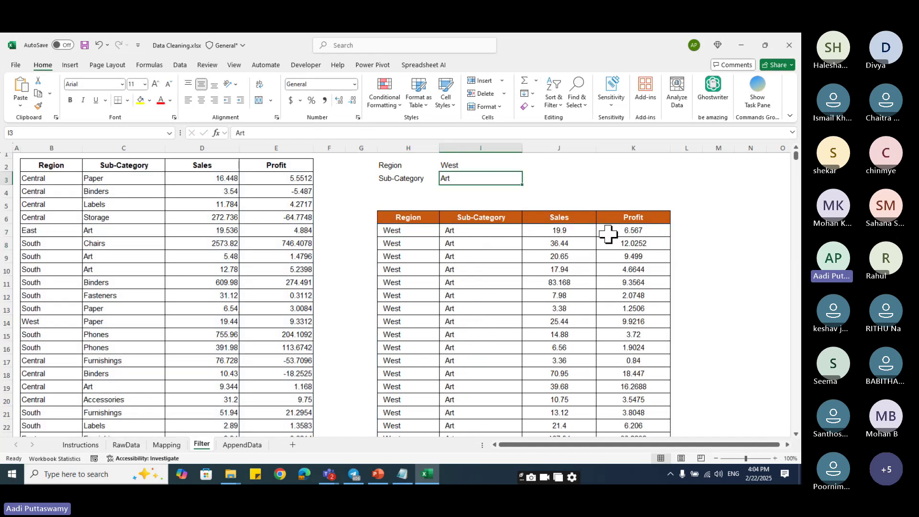
type("Sto")
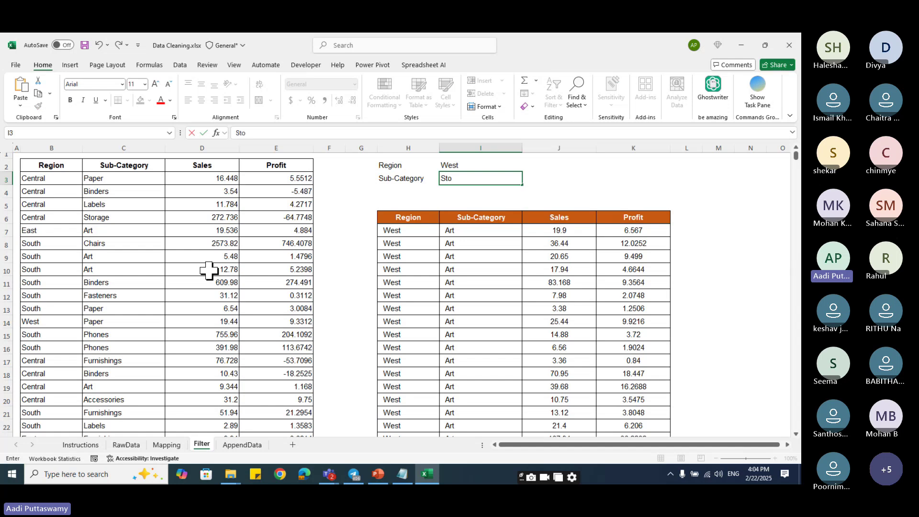
type("rage")
key("Return")
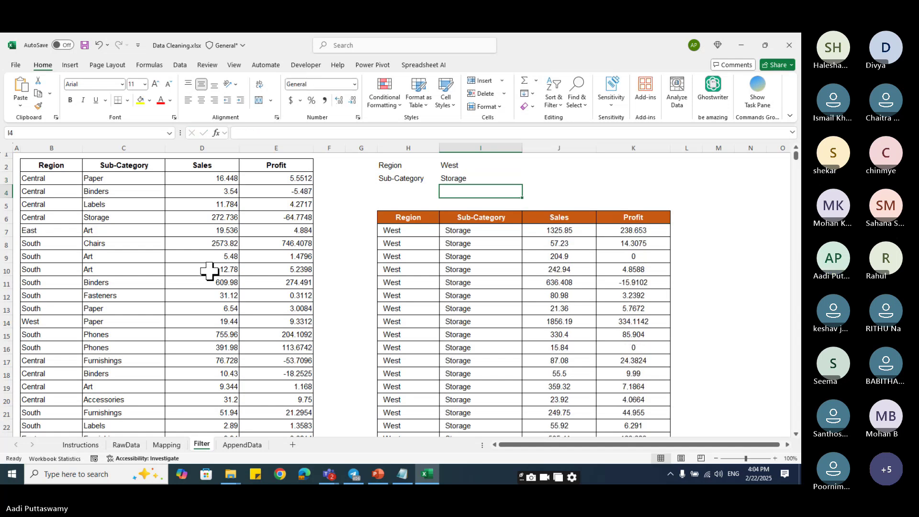
left_click(489, 170)
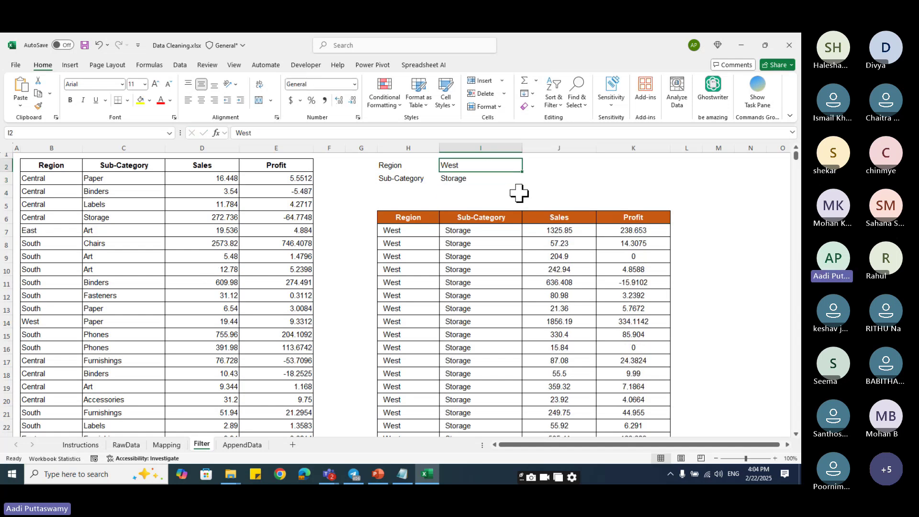
type("Ea")
key("Return")
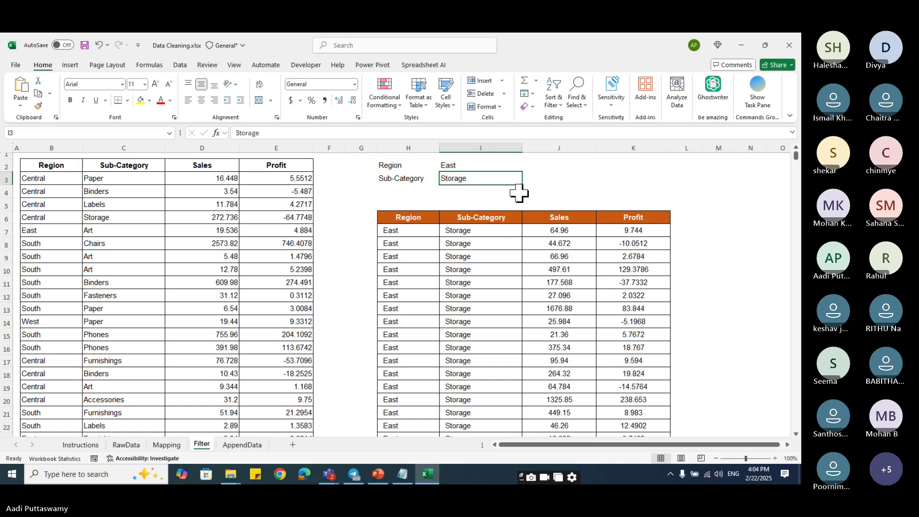
left_click(473, 165)
left_click(473, 178)
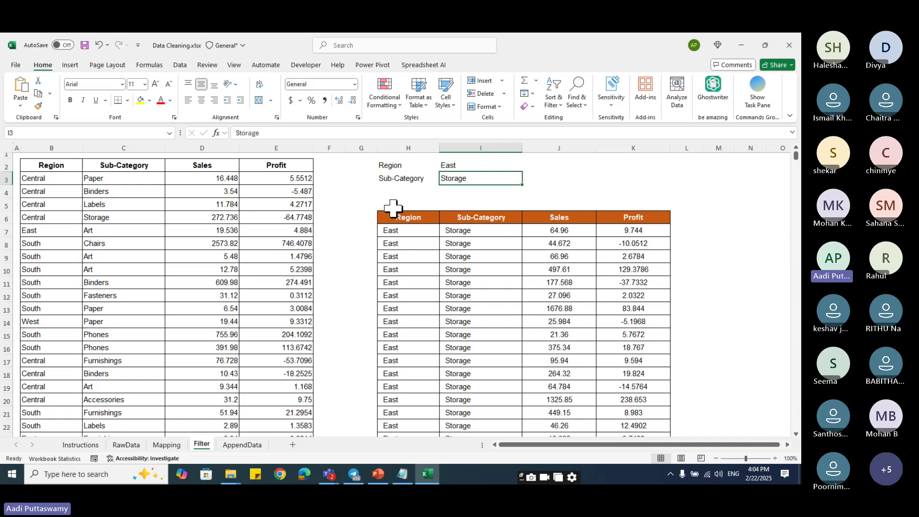
- Add a Sales label in H4
left_click(407, 191)
type("Sales")
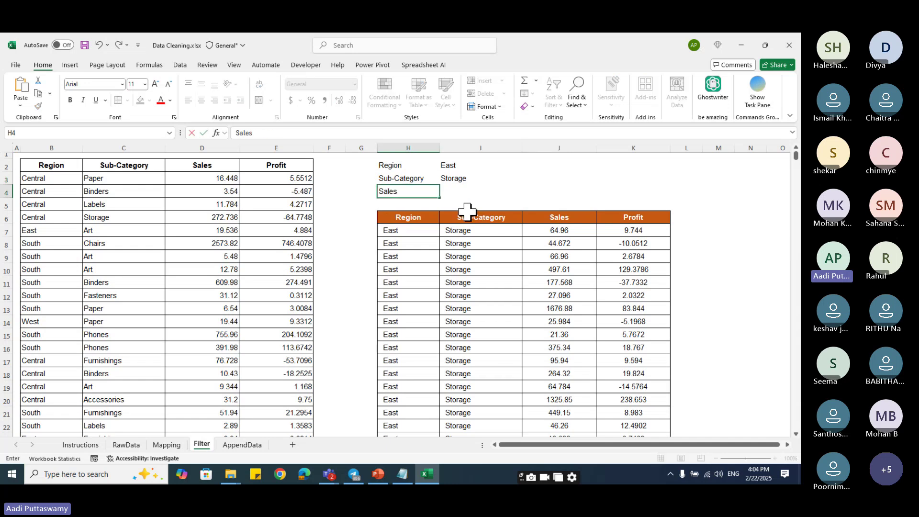
key("Return")
- Enter 500 in I4 and select the three criteria values East, Storage, 500
left_click(460, 191)
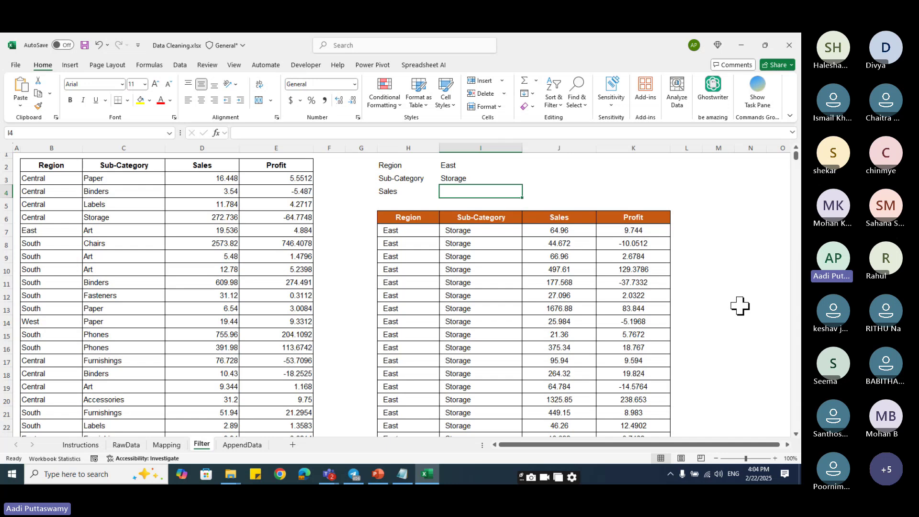
key("F2")
type("500")
key("Return")
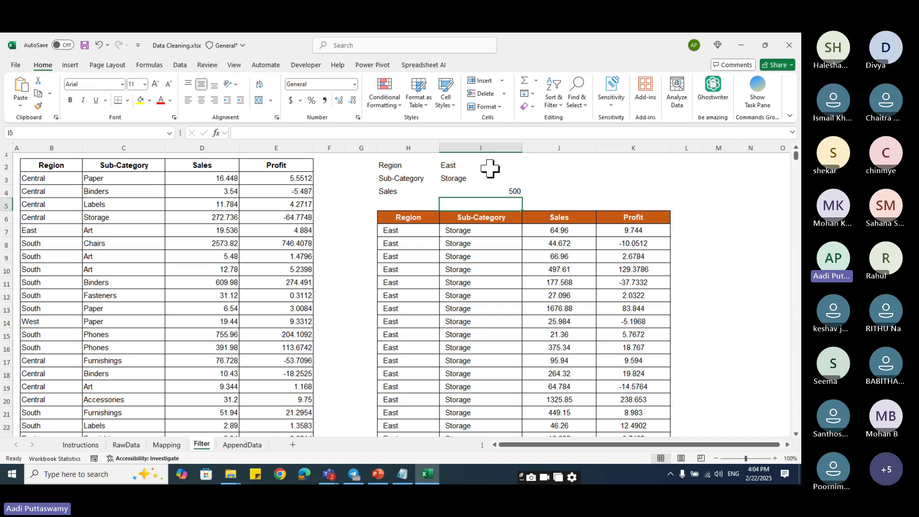
left_click_drag(490, 166, 492, 189)
- Add a condition to the H7 FILTER formula that Sales in column D meet the I4 threshold
double_click(420, 231)
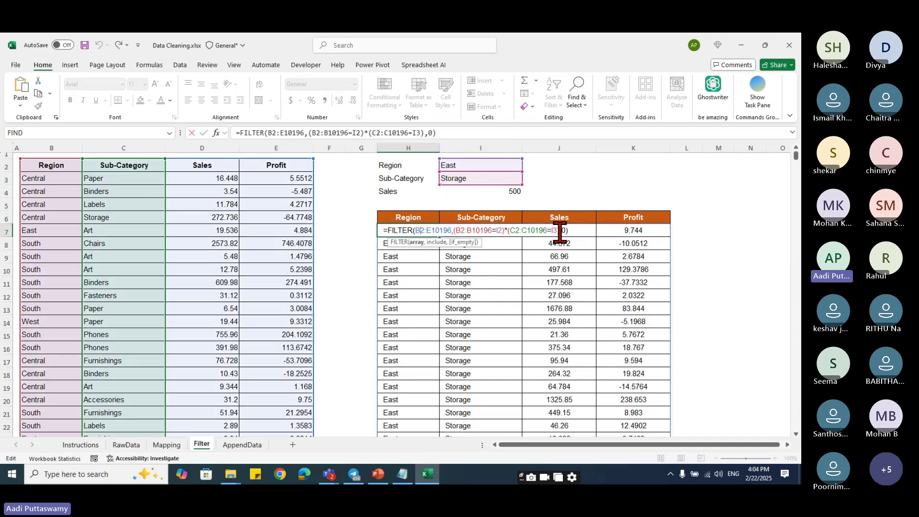
left_click(560, 231)
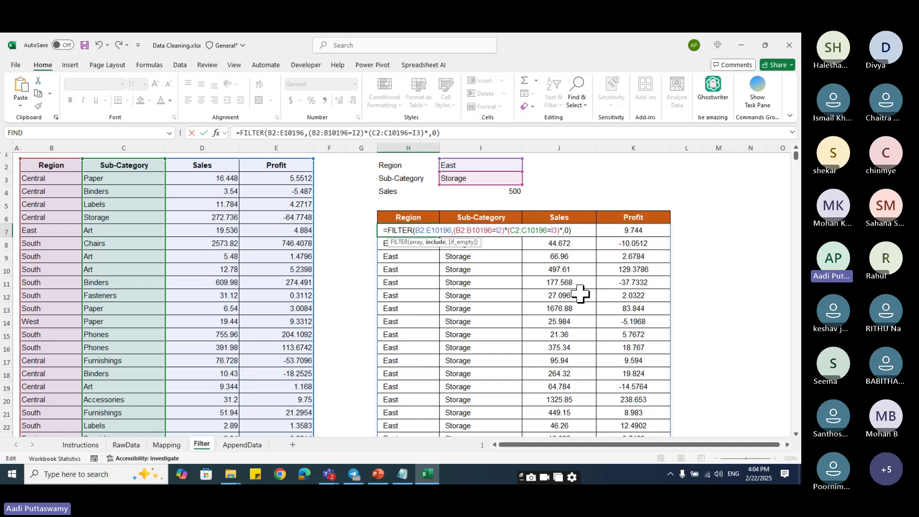
type("*(")
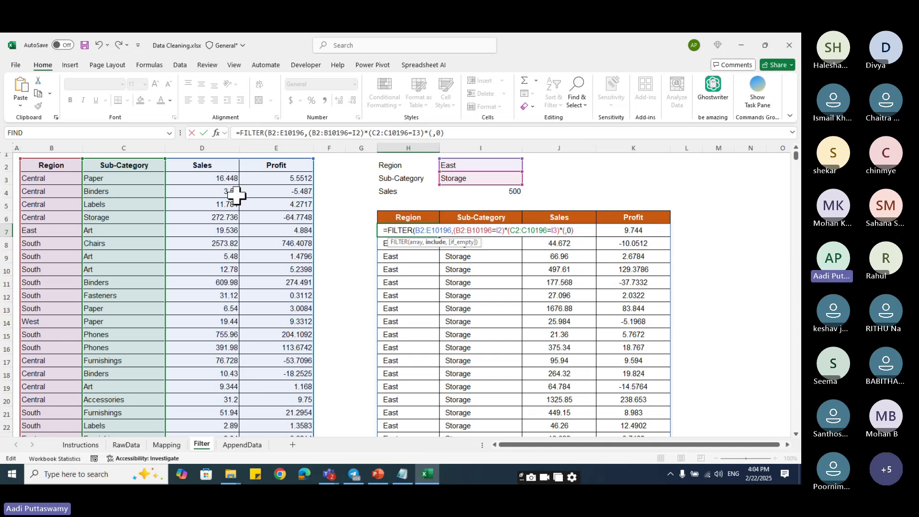
left_click(224, 168)
key("ctrl+shift+Down")
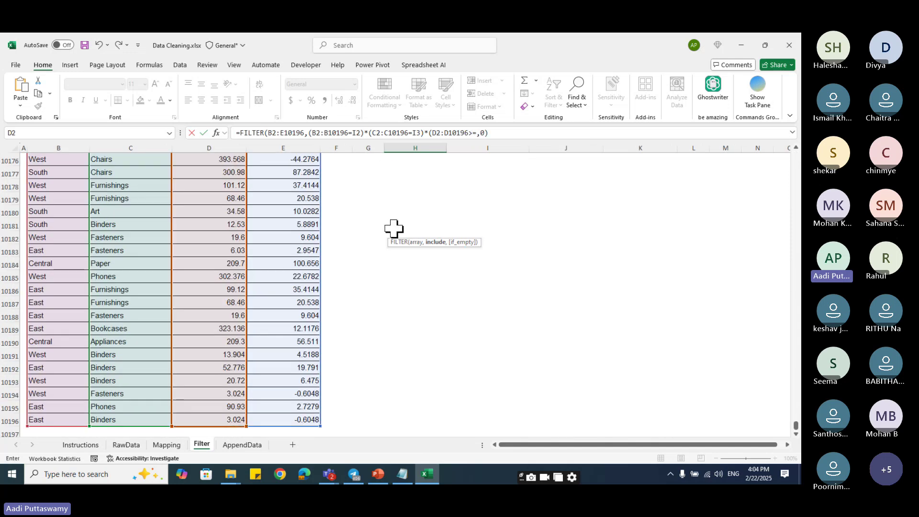
left_click_drag(795, 425, 796, 156)
left_click(509, 192)
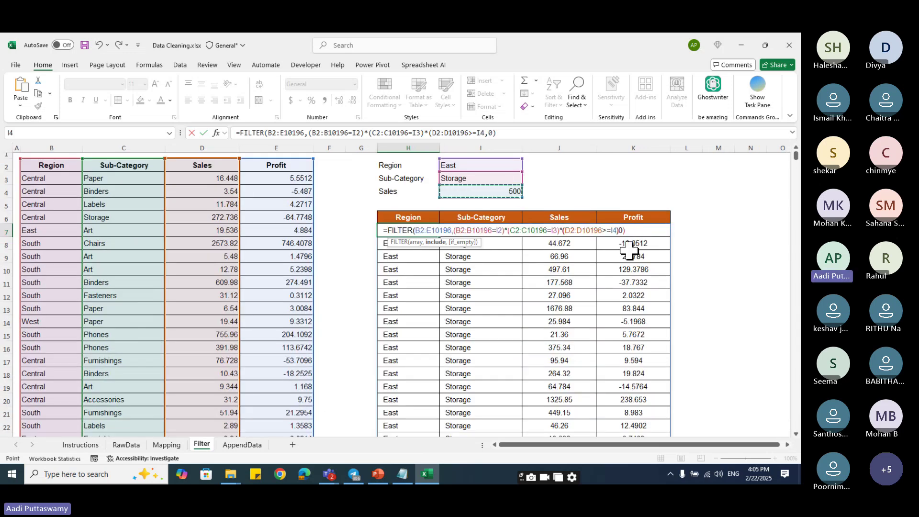
key("Return")
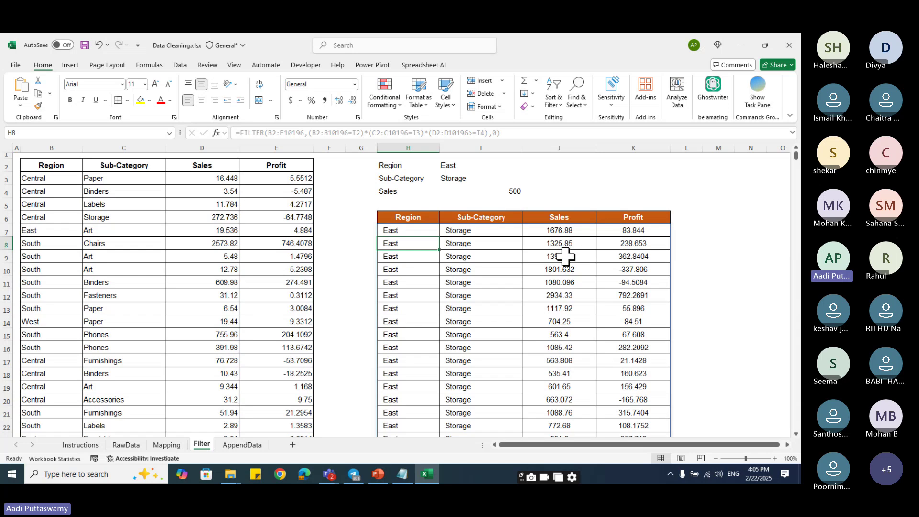
- Raise the Sales threshold in I4 to 2000, leaving three East Storage rows
scroll(576, 314, "down", 1)
scroll(573, 321, "up", 1)
left_click(514, 194)
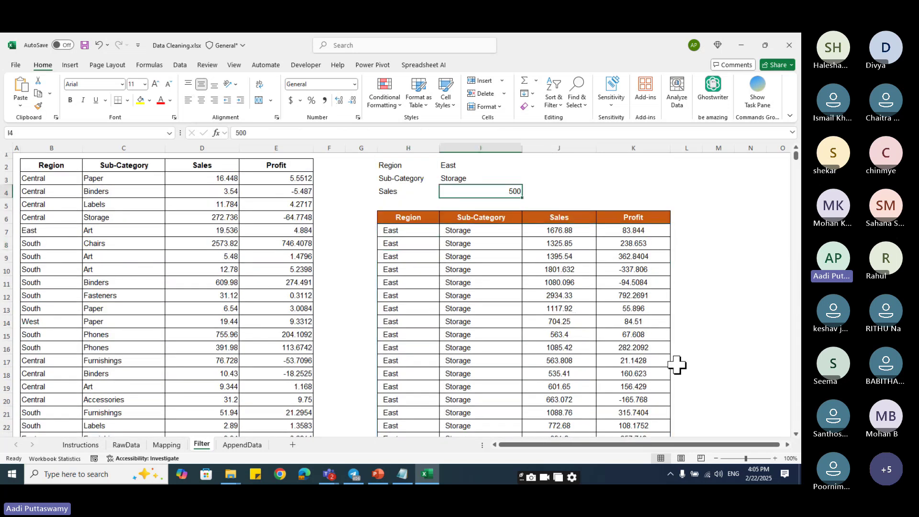
type("2000")
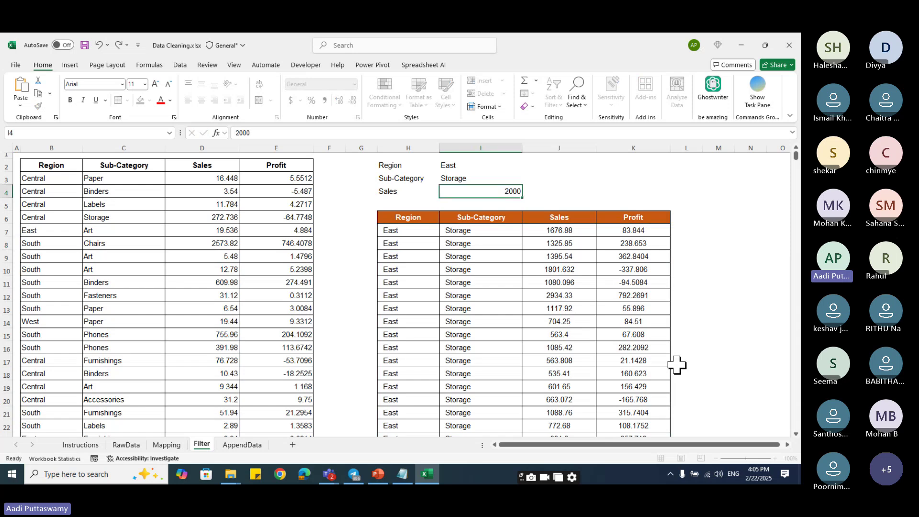
key("Return")
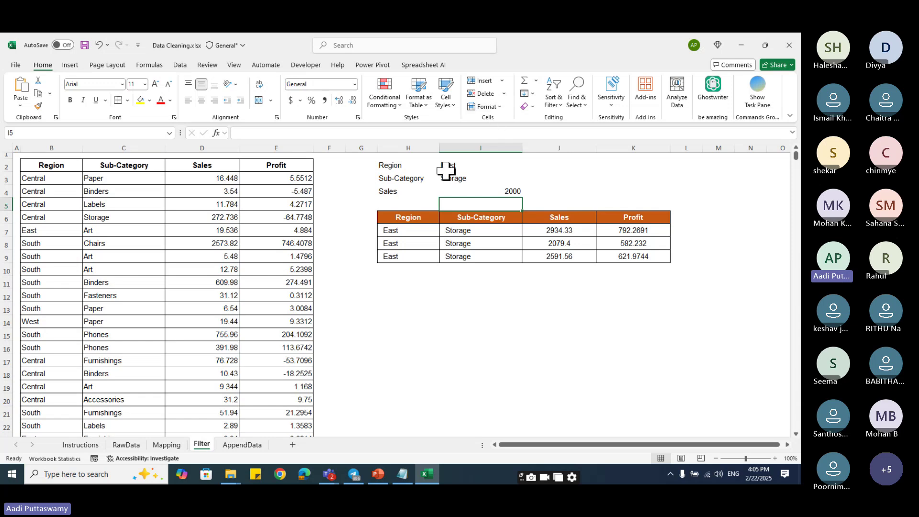
- Copy the Region column into column R and remove duplicates, leaving four regions
left_click_drag(447, 167, 468, 191)
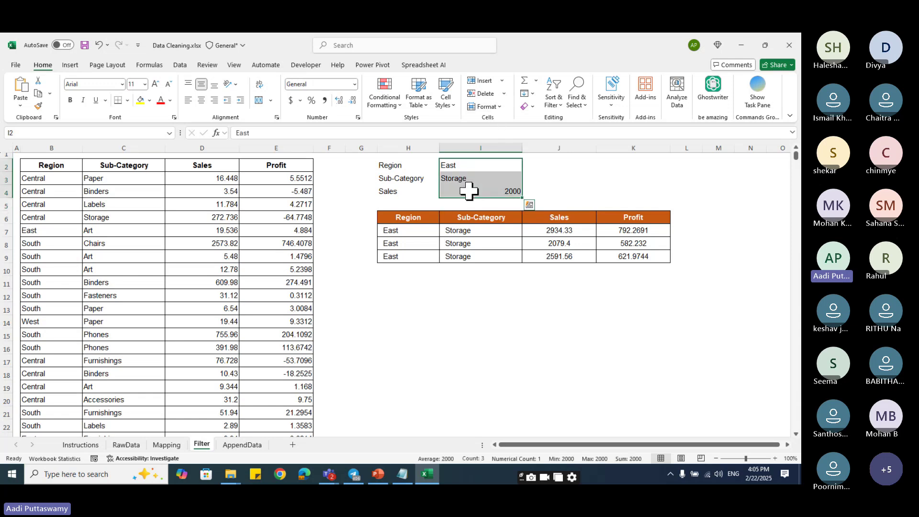
left_click(62, 167)
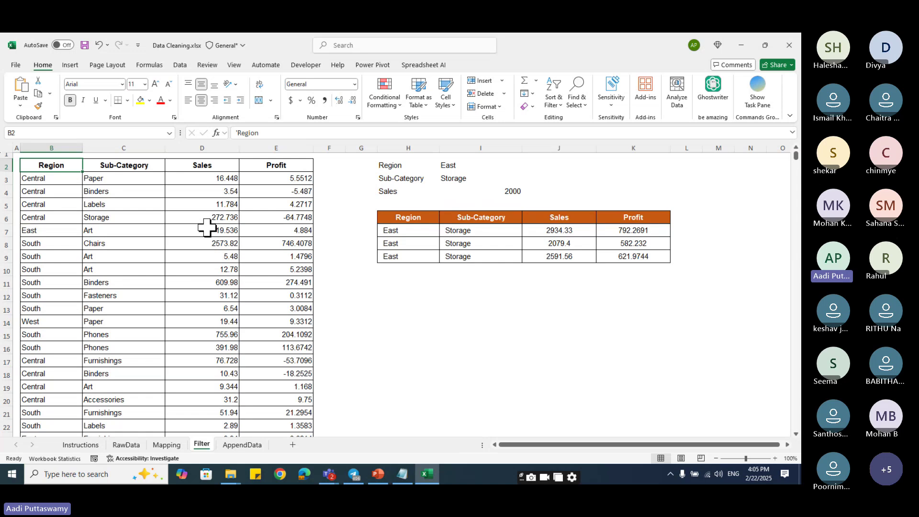
key("ctrl+shift+Down")
key("ctrl+c")
key("ctrl+Up")
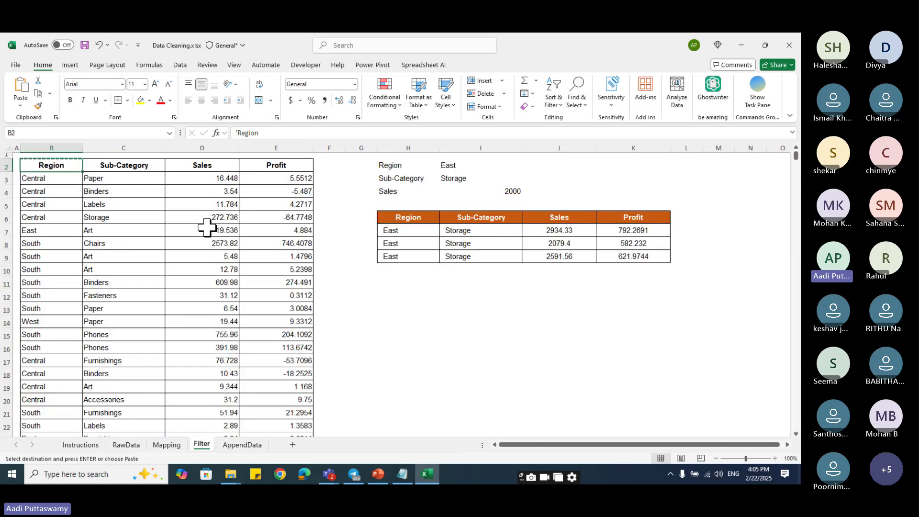
key("Right")
key("Right")
key("Right")
key("Right")
key("Right")
key("Right")
key("Right")
key("Right")
key("Right")
key("Right")
key("Right")
key("Right")
key("Right")
key("Right")
key("Right")
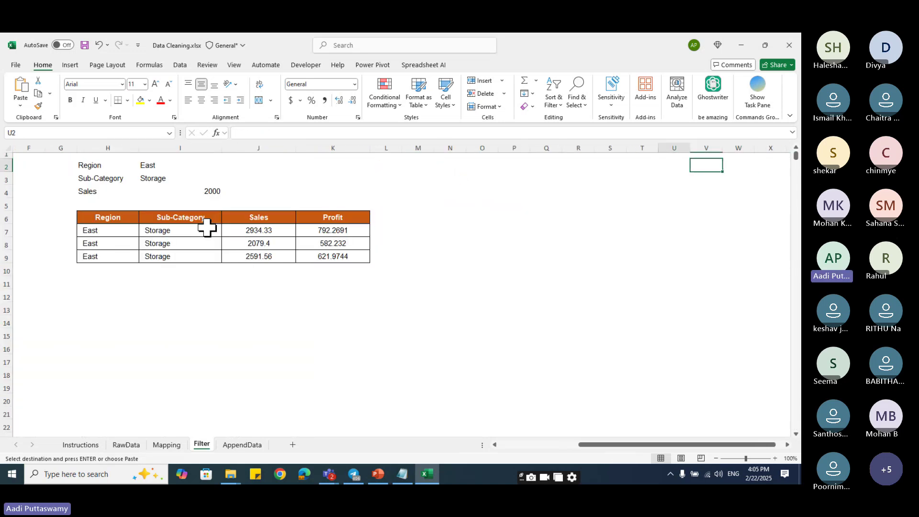
key("ctrl+v")
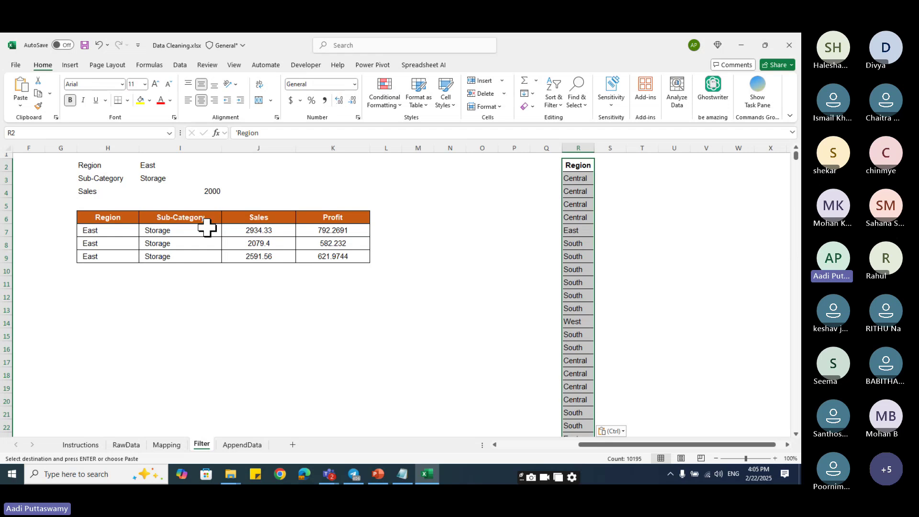
left_click(180, 65)
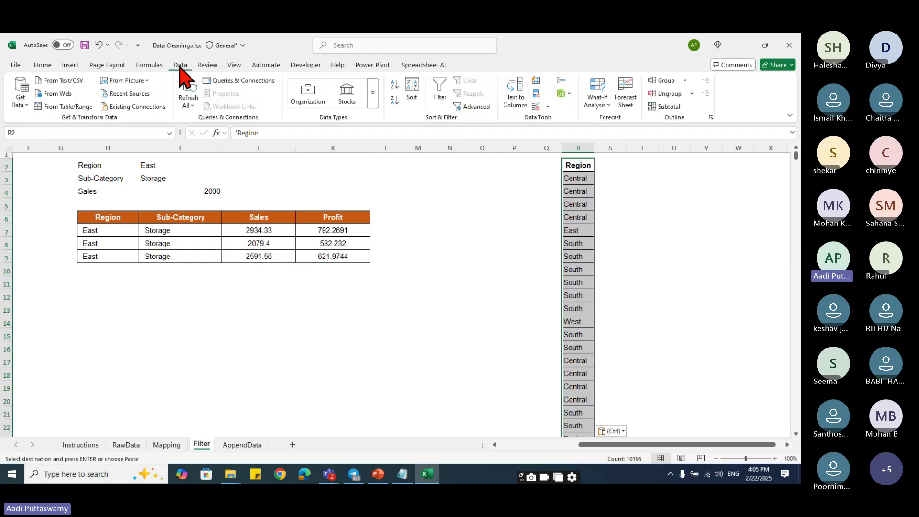
left_click(536, 93)
left_click(424, 307)
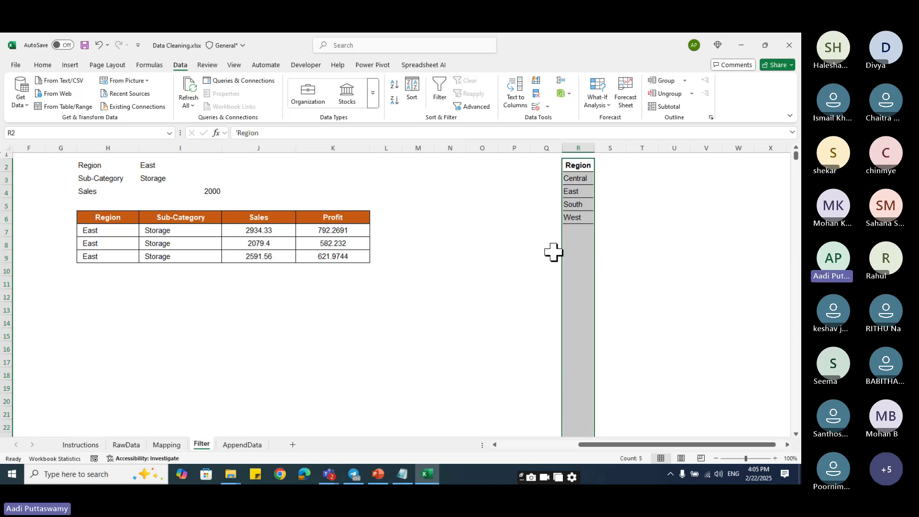
left_click_drag(589, 445, 495, 446)
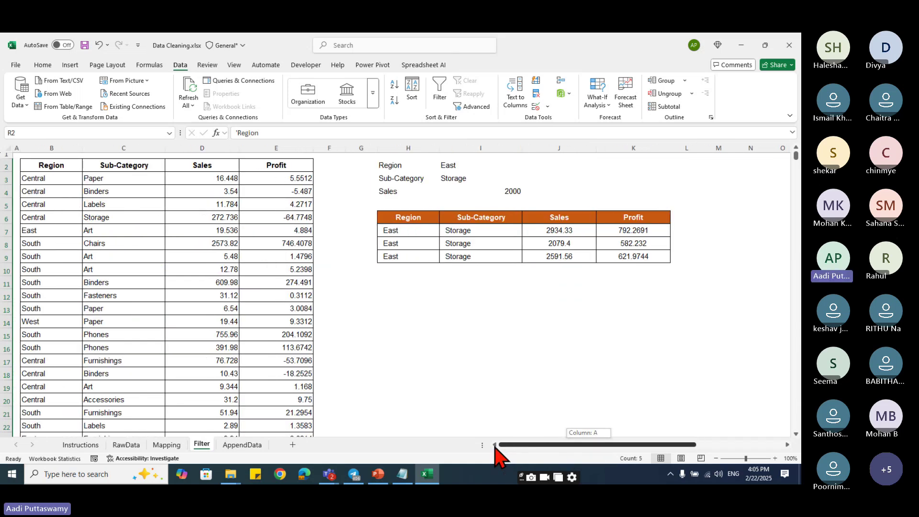
- Copy the Sub-Category column into column T and remove duplicates, leaving 17 sub-categories
left_click(126, 167)
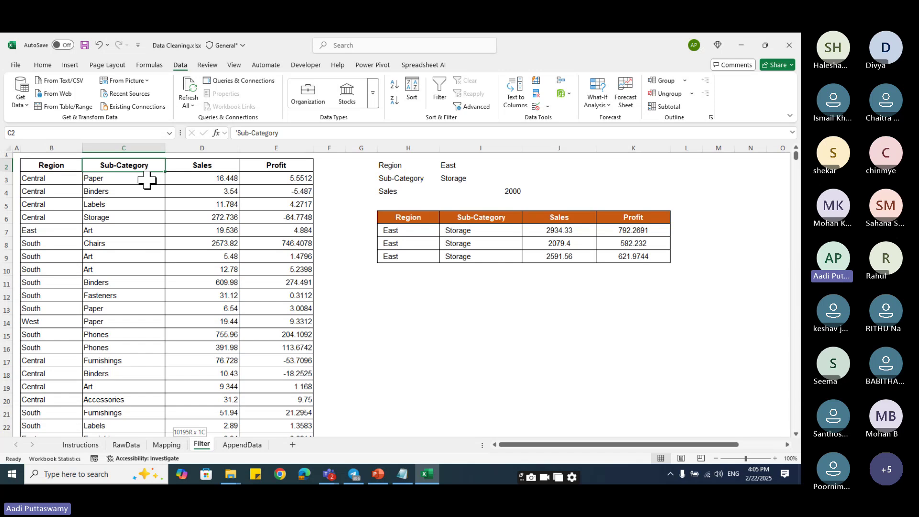
key("ctrl+shift+Down")
key("ctrl+c")
key("ctrl+Up")
key("Right")
key("Right")
key("Right")
key("Right")
key("Right")
key("Right")
key("Right")
key("Right")
key("Right")
key("Right")
key("Right")
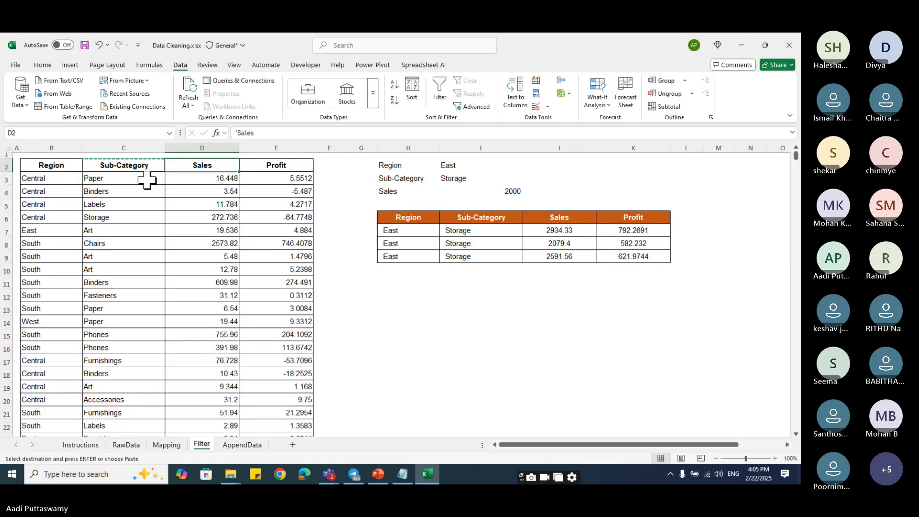
key("Right")
key("Right")
key("Right")
key("Right")
key("Right")
key("Right")
key("Right")
key("Left")
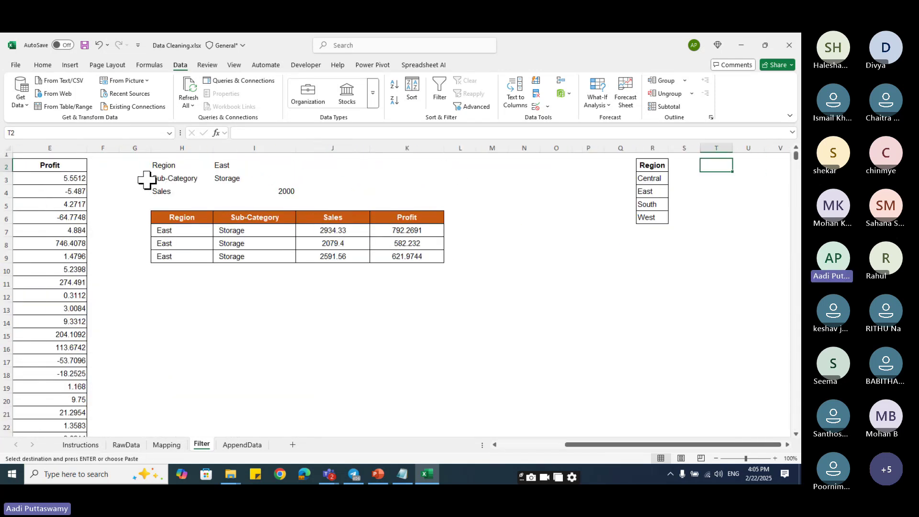
key("ctrl+v")
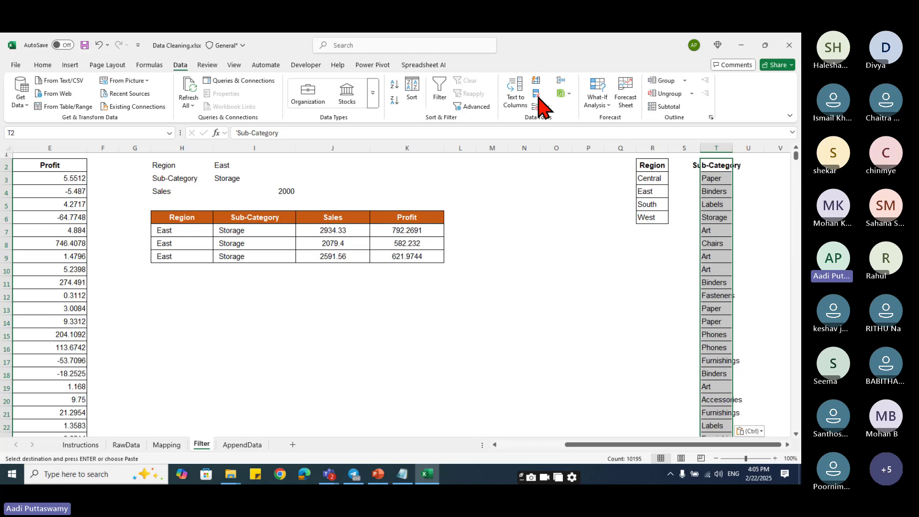
key("Return")
left_click(536, 95)
left_click(424, 307)
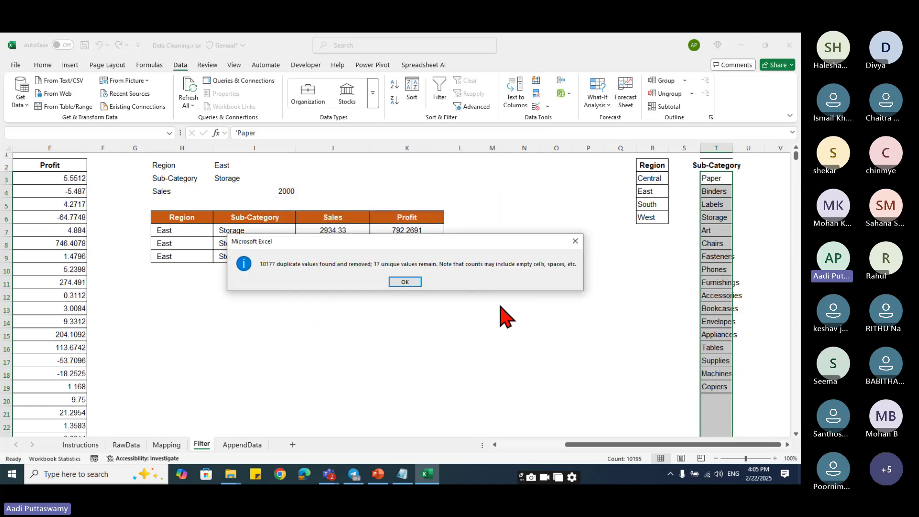
left_click(410, 287)
left_click(577, 320)
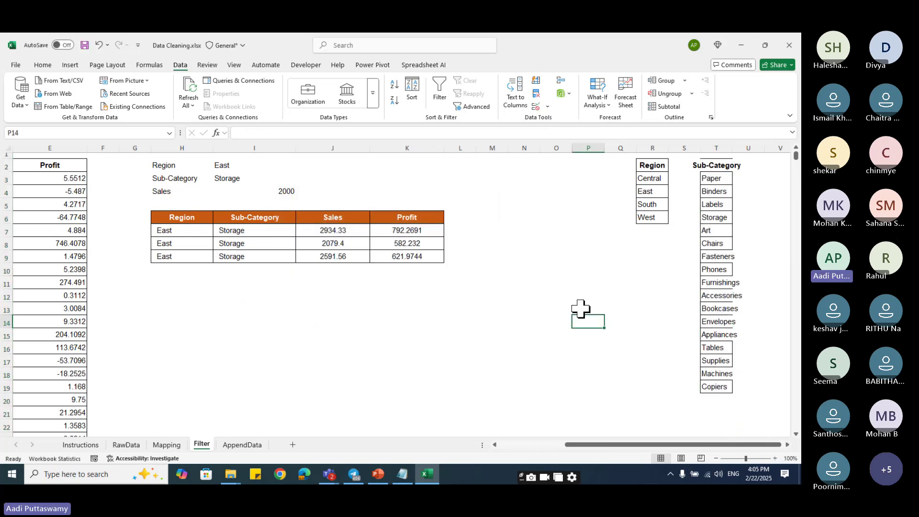
- Restrict the Region cell I2 to a dropdown list sourced from the regions in R3:R6
left_click(233, 166)
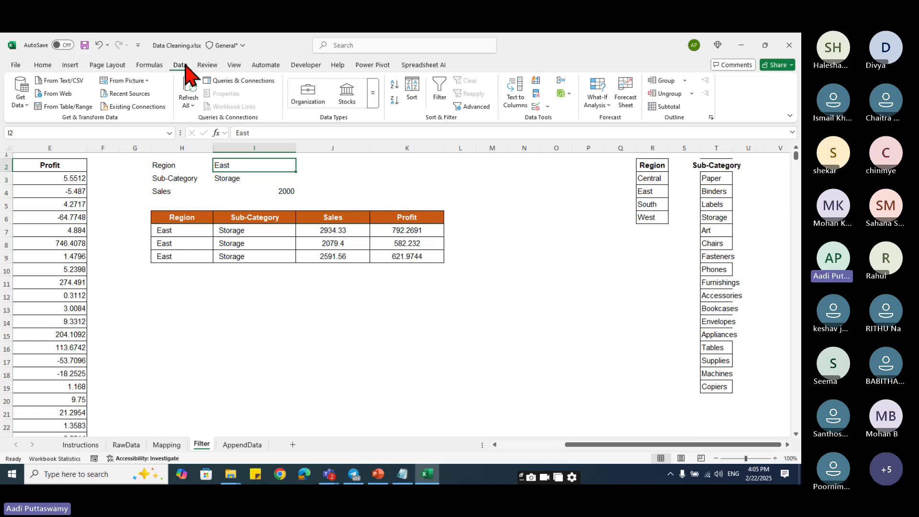
left_click(546, 107)
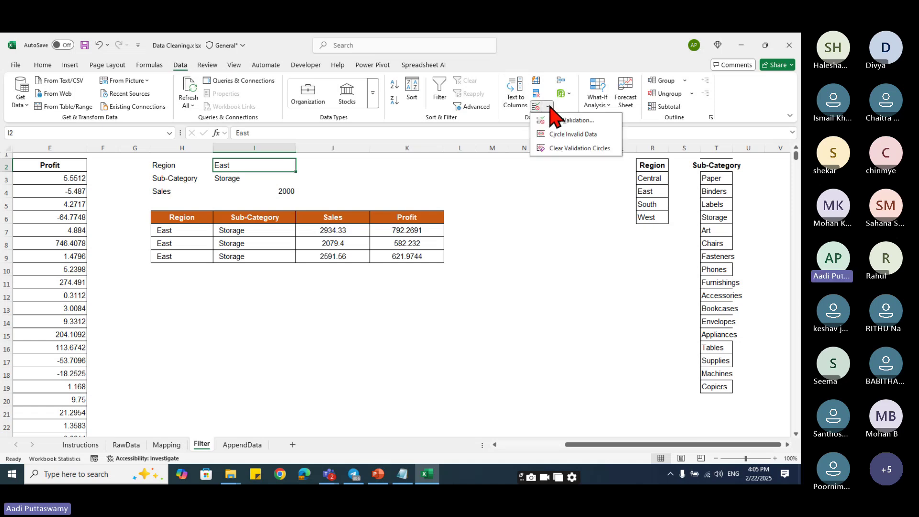
left_click(555, 120)
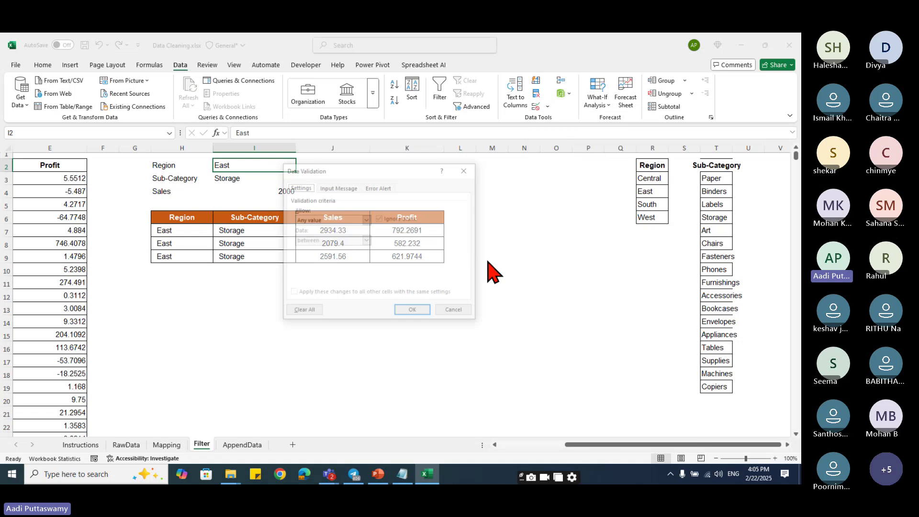
left_click(367, 220)
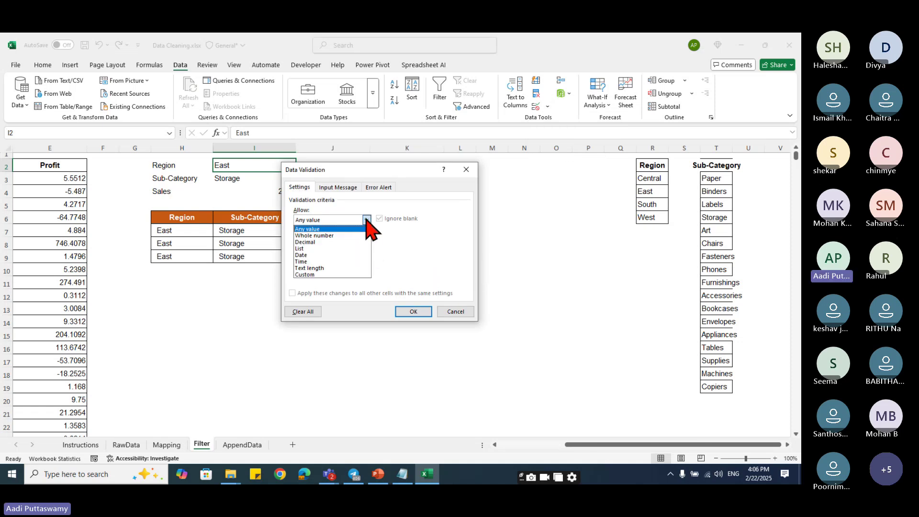
left_click(334, 249)
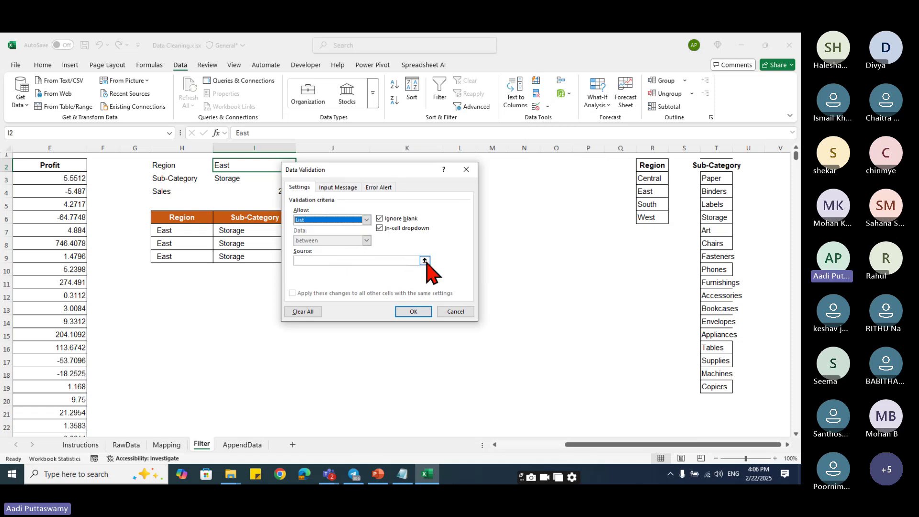
left_click(422, 258)
left_click_drag(651, 178, 650, 218)
left_click(471, 183)
left_click(422, 311)
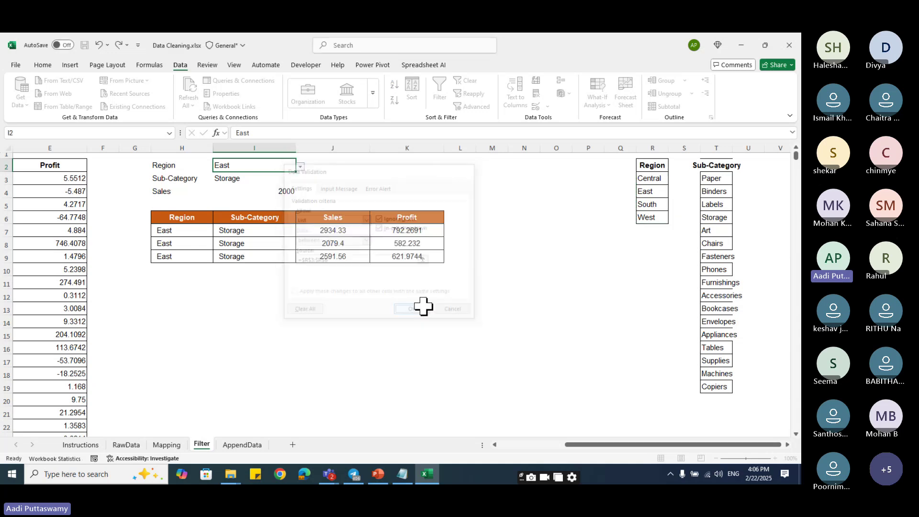
left_click(483, 167)
- Try West, Central and East from the I2 dropdown, finally setting Region to South
left_click(275, 168)
left_click(300, 166)
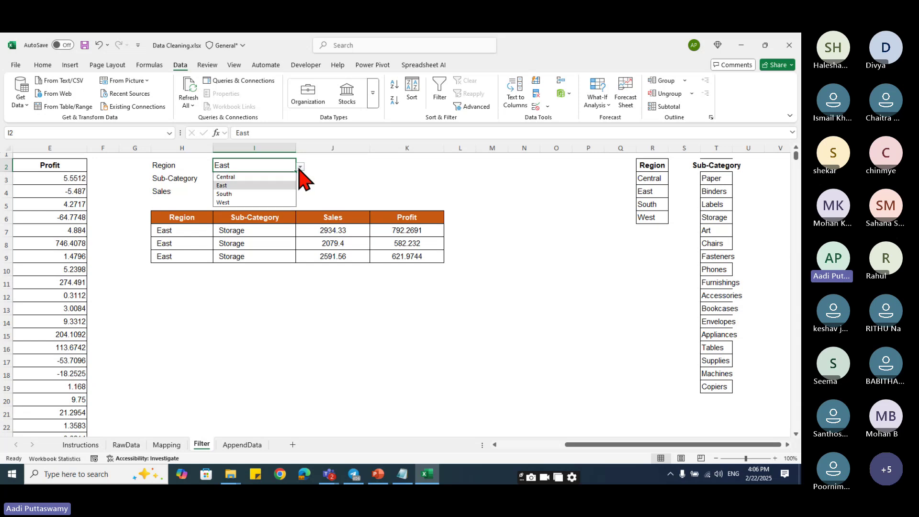
left_click(253, 203)
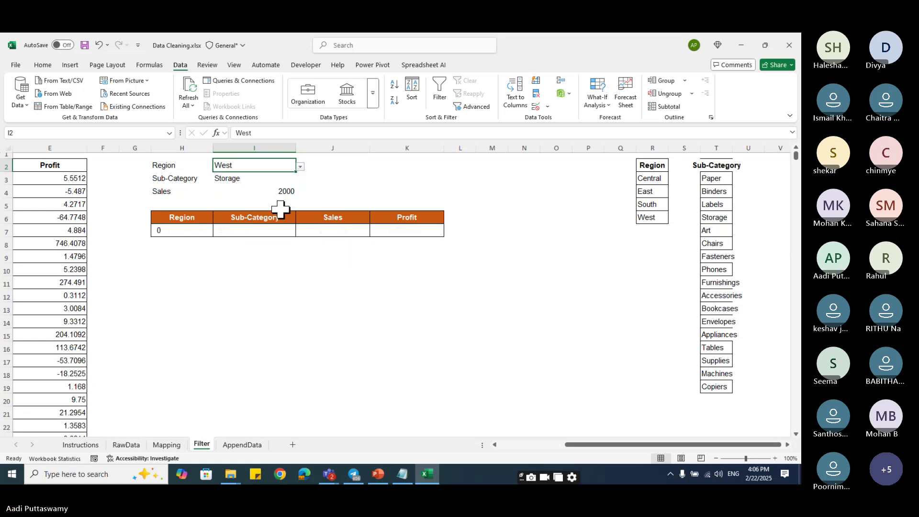
left_click(300, 166)
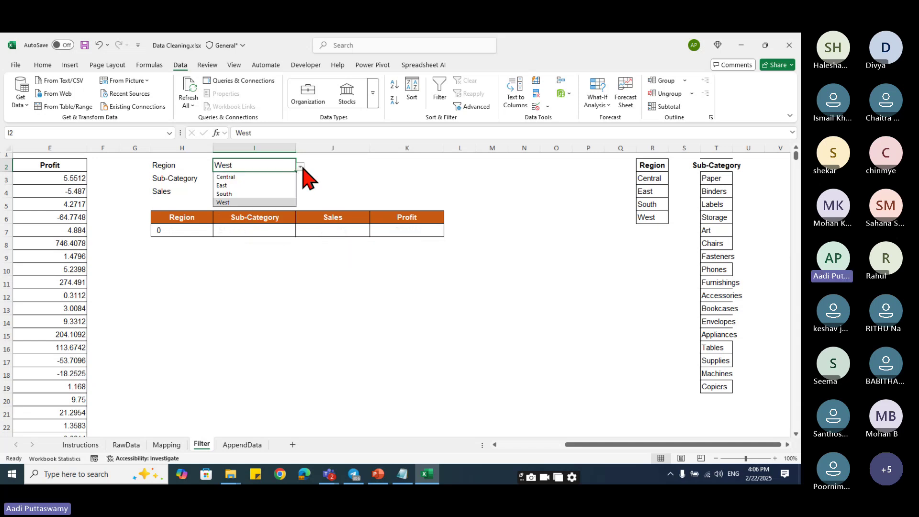
left_click(248, 178)
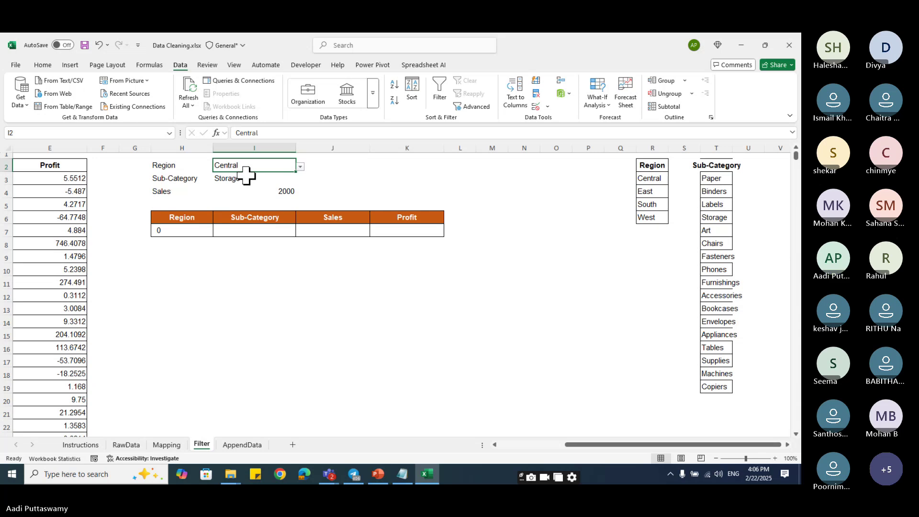
left_click(300, 167)
left_click(226, 185)
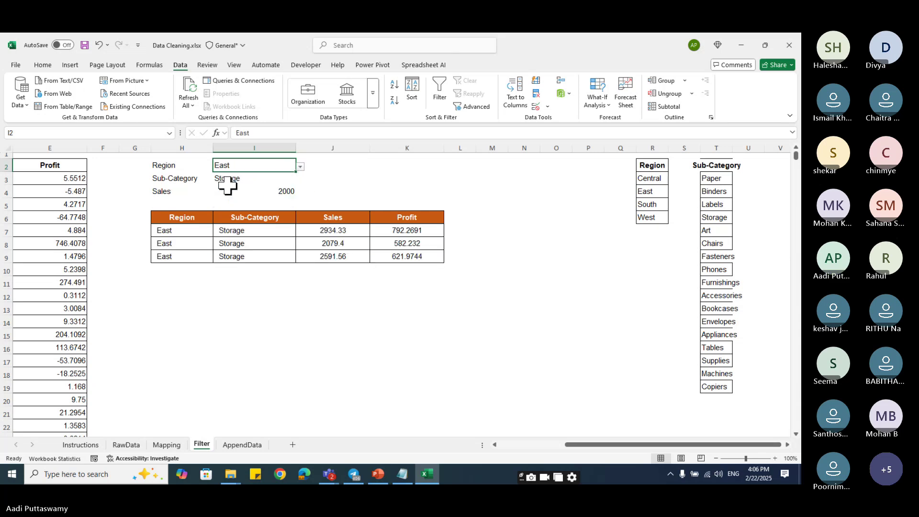
left_click(301, 166)
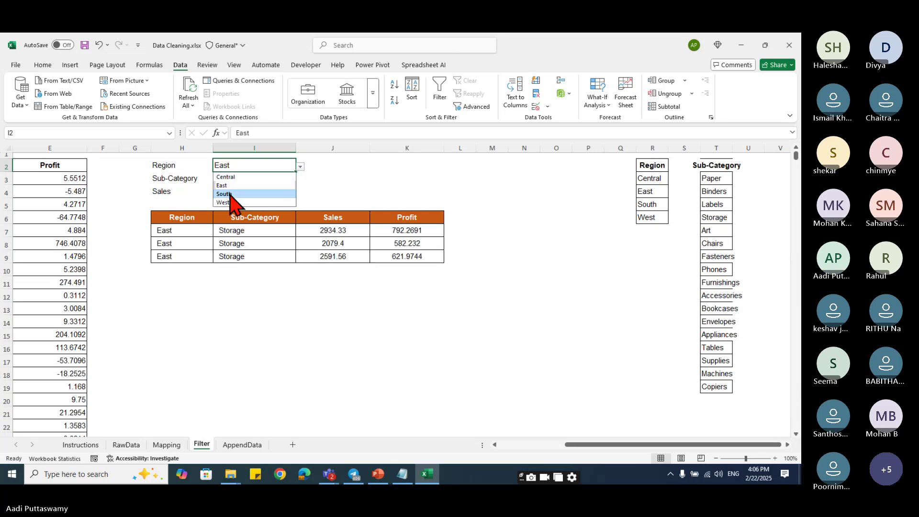
left_click(231, 192)
left_click(258, 179)
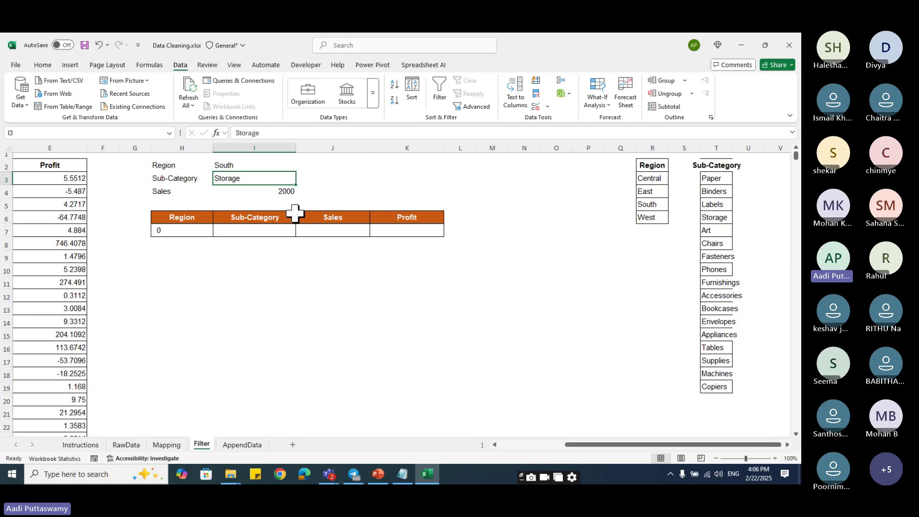
- Give I3 List validation with the sub-category names in $T$3:$T$19 as its source
left_click(547, 107)
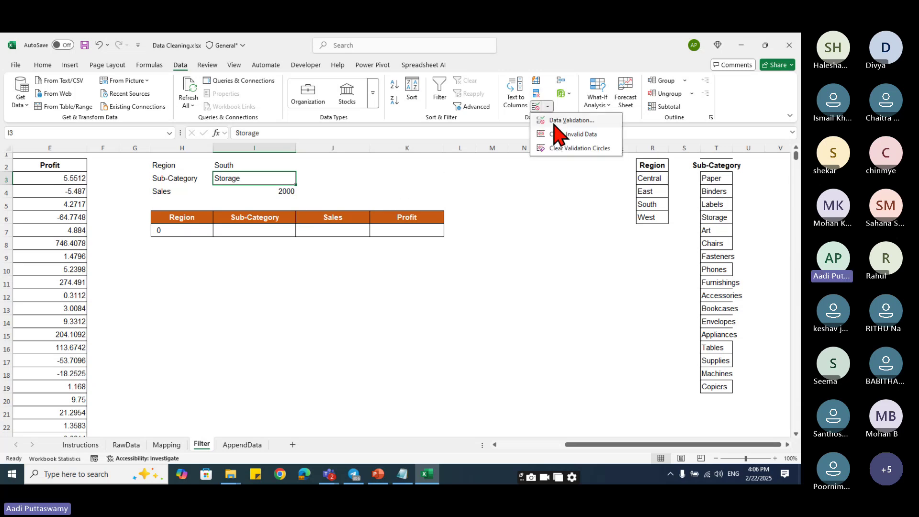
left_click(555, 121)
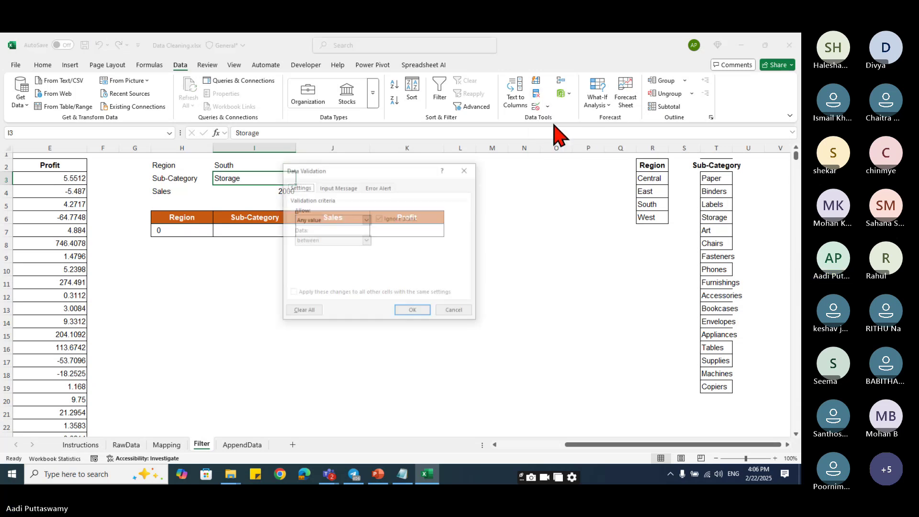
left_click(366, 219)
left_click(316, 249)
left_click(424, 262)
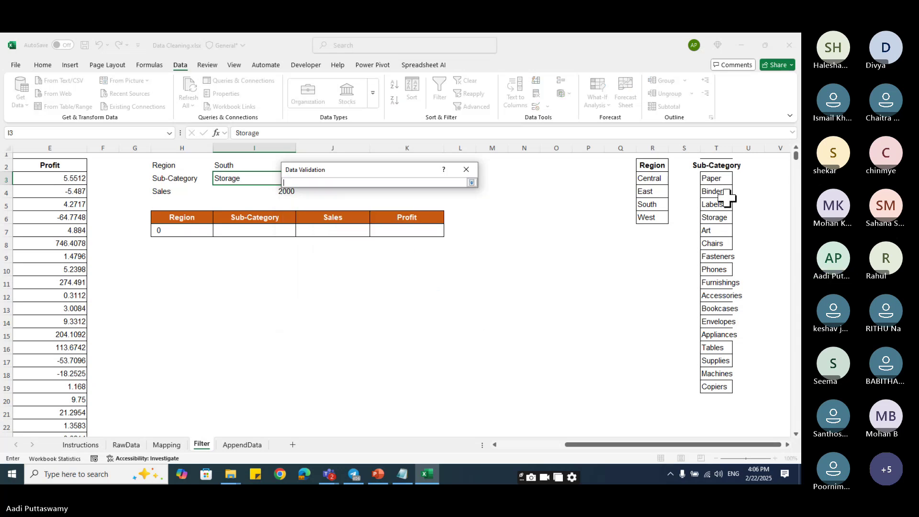
left_click_drag(718, 179, 720, 385)
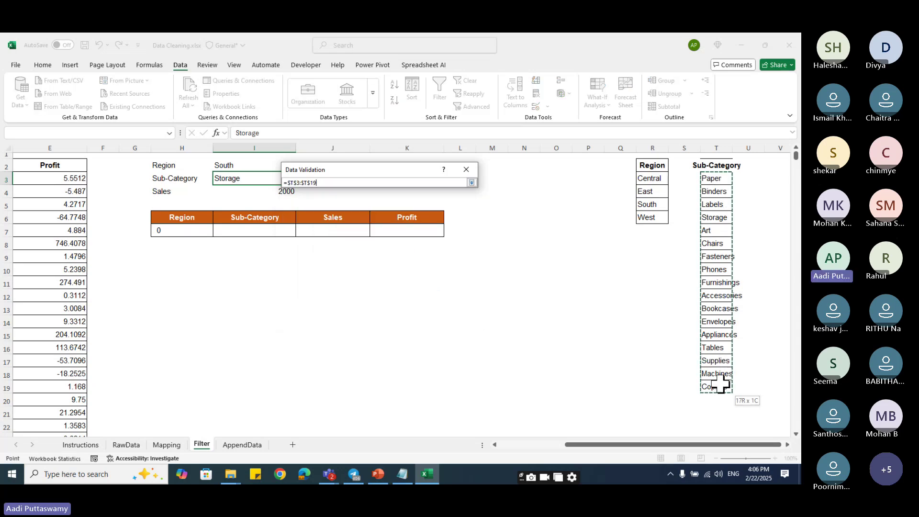
left_click(471, 183)
left_click(420, 311)
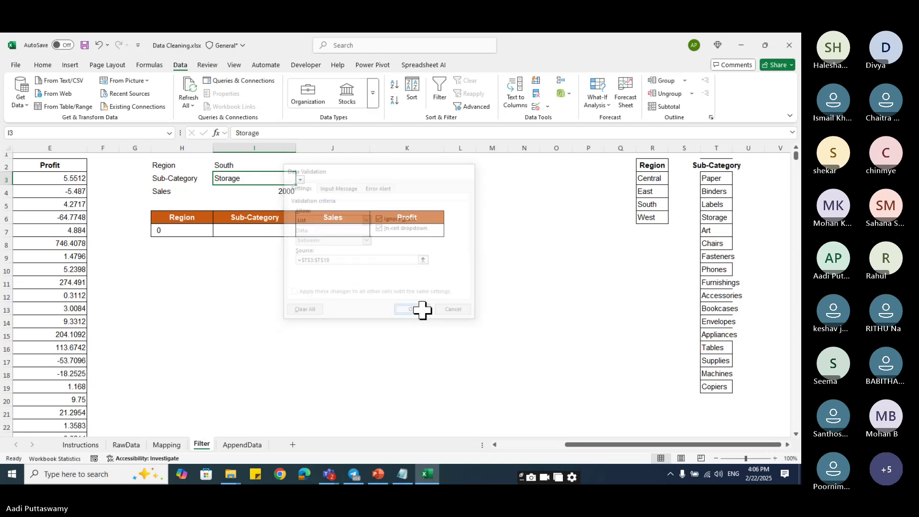
- Test the filter with a Sales minimum of 100, sub-category Binders and region East
left_click(287, 192)
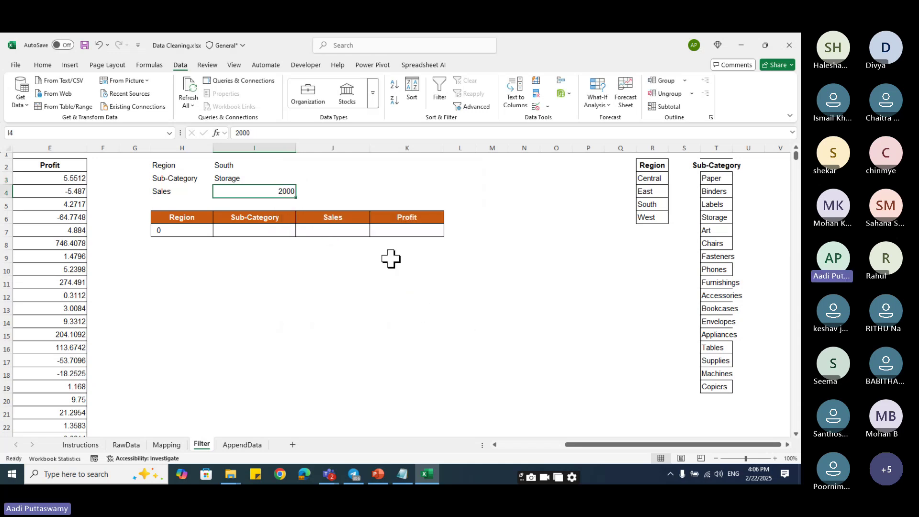
type("100")
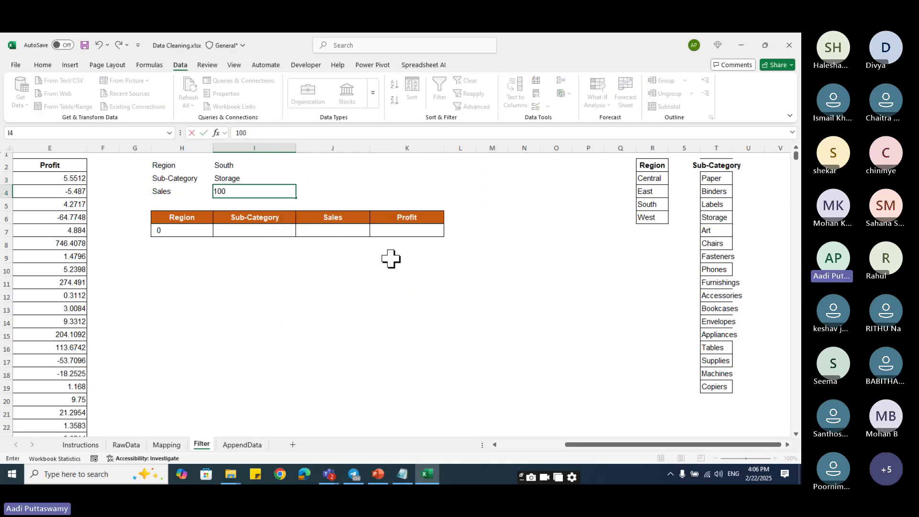
key("Return")
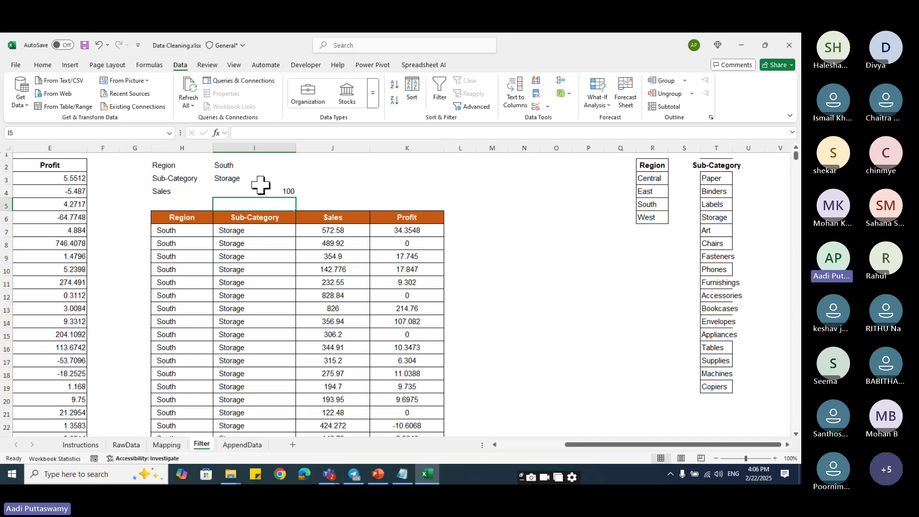
left_click(278, 192)
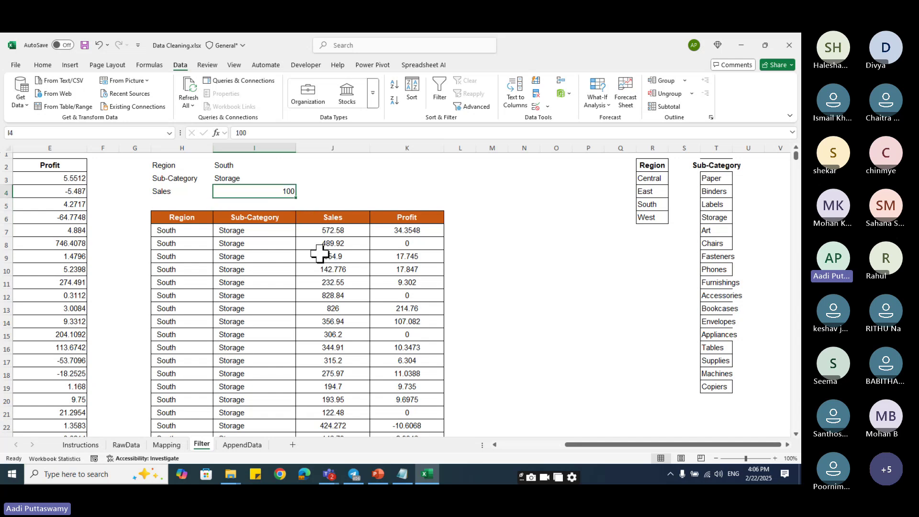
left_click(268, 179)
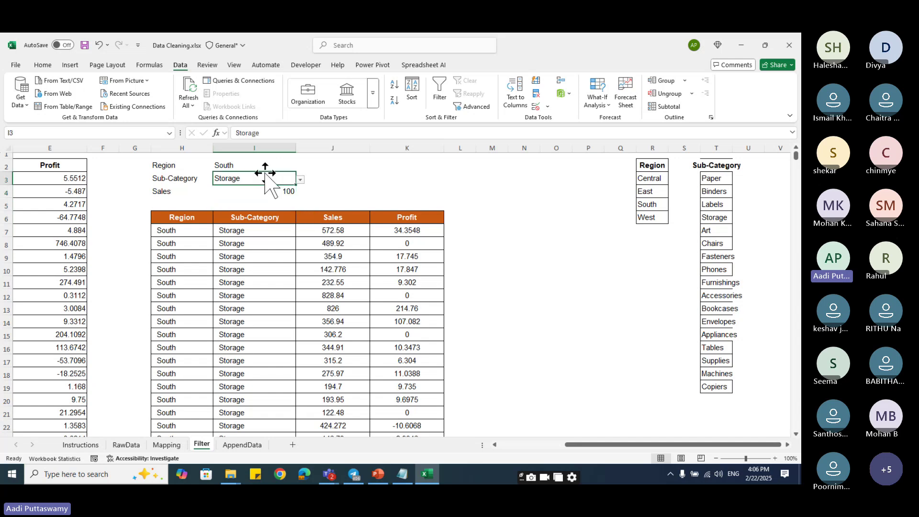
left_click(301, 180)
key("Down")
key("Down")
key("Return")
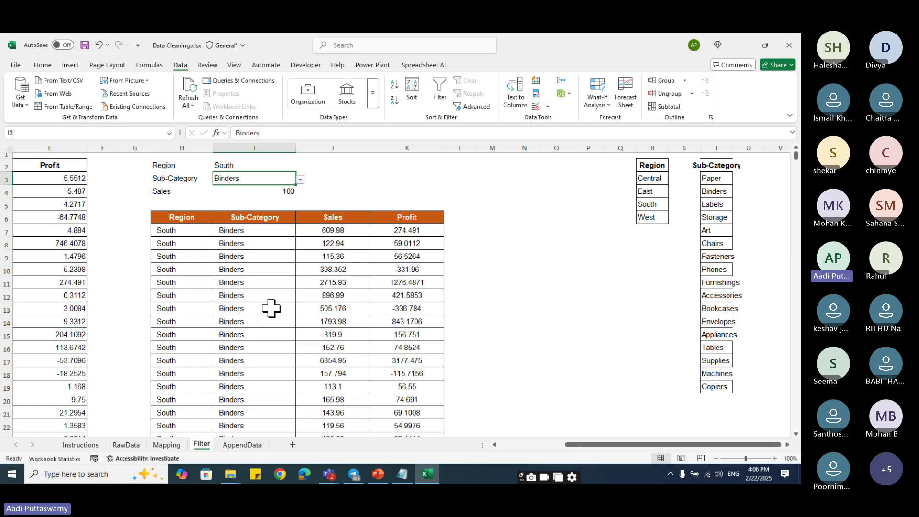
left_click(281, 165)
left_click(301, 166)
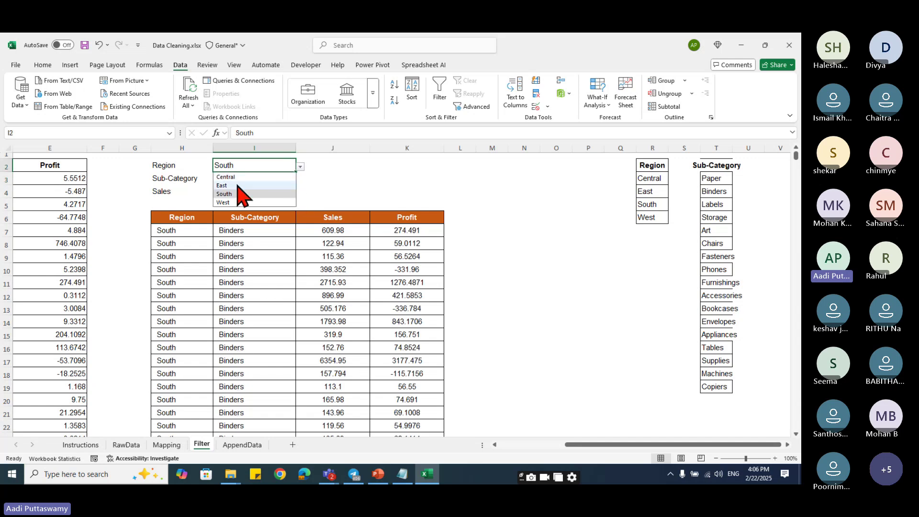
left_click(263, 186)
- Raise the Sales minimum in I4 to 500 and then to 1000
left_click(264, 190)
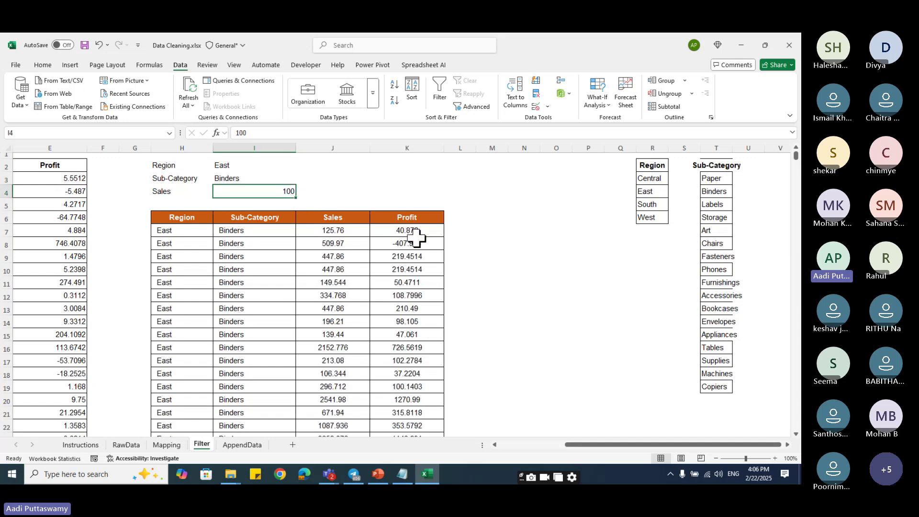
type("500")
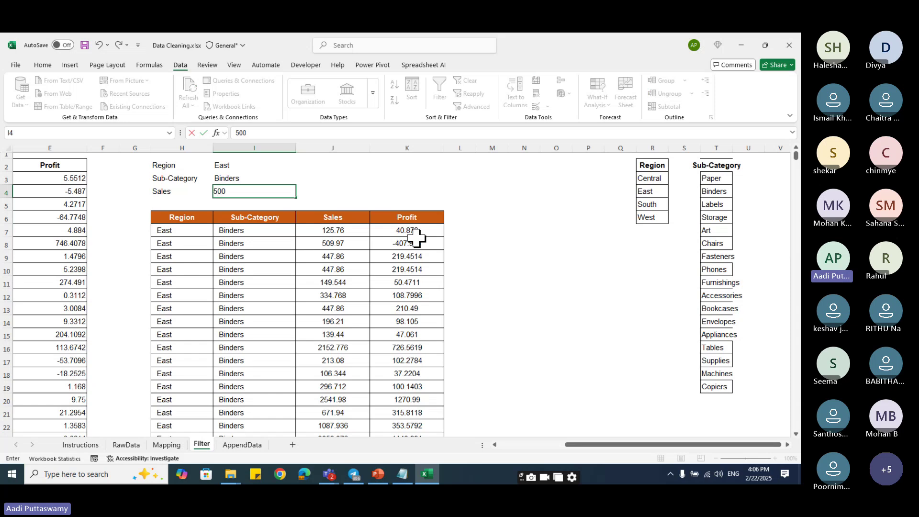
key("Return")
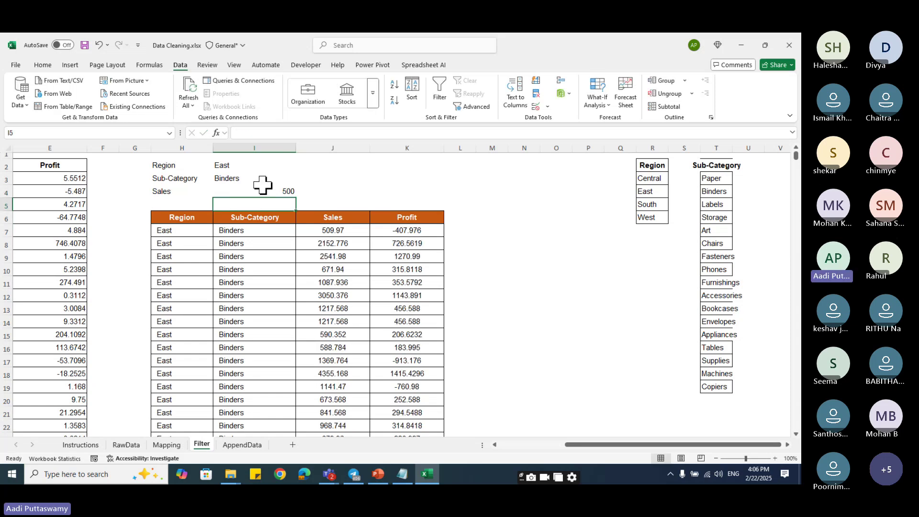
left_click(263, 188)
type("1000")
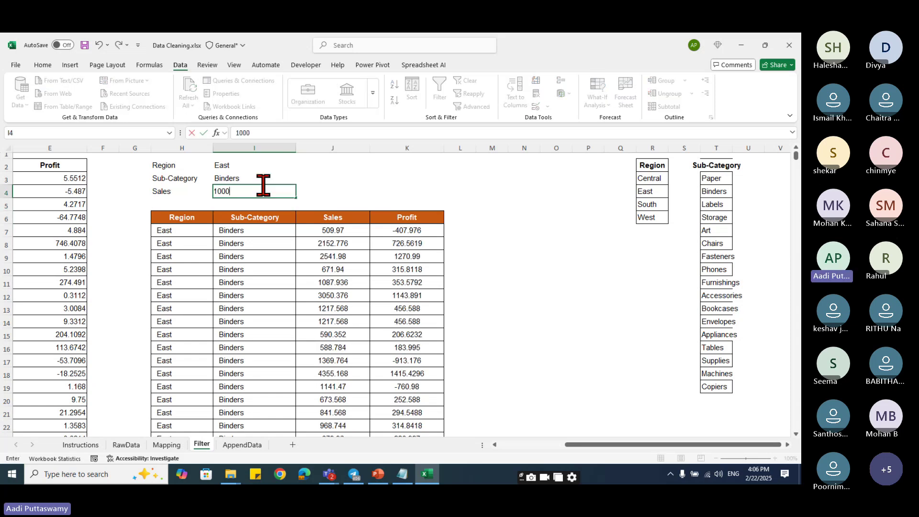
key("Return")
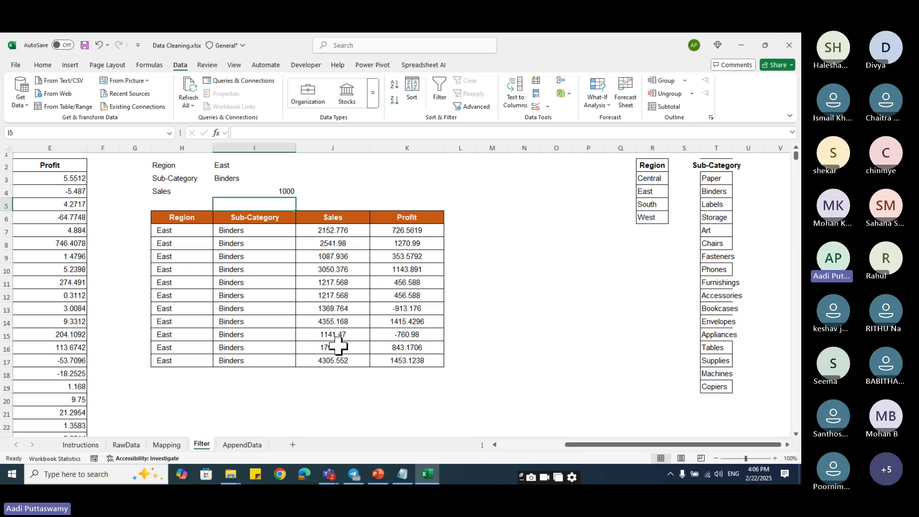
- Set the criteria to Central, Labels and a Sales minimum of 50, giving ten rows
left_click(241, 165)
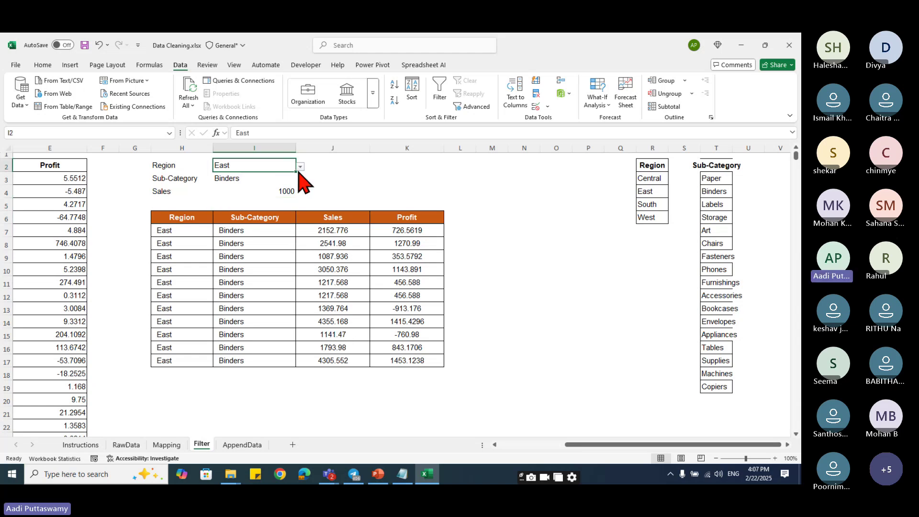
left_click(300, 166)
left_click(261, 178)
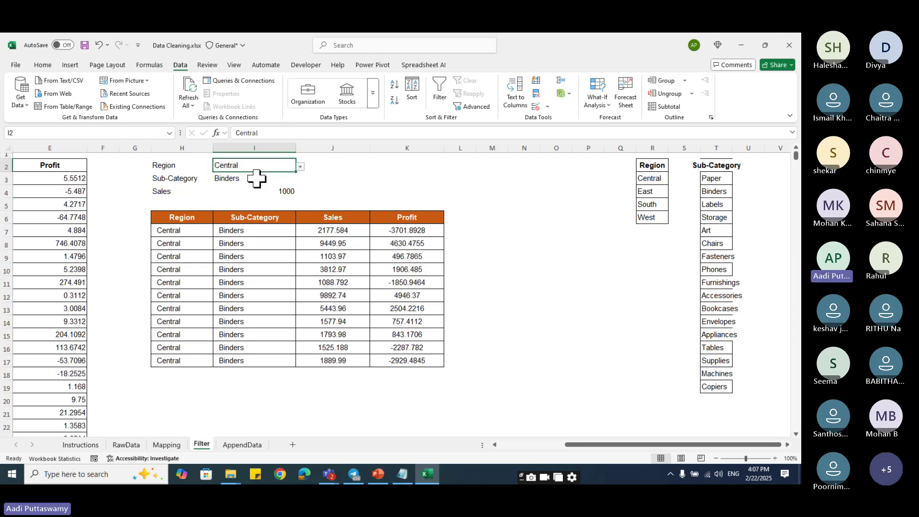
left_click(282, 179)
left_click(300, 179)
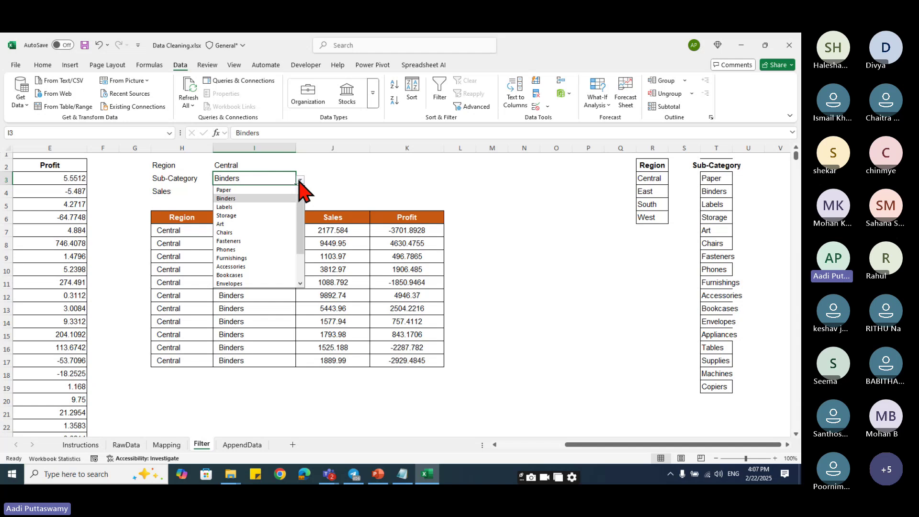
left_click(280, 205)
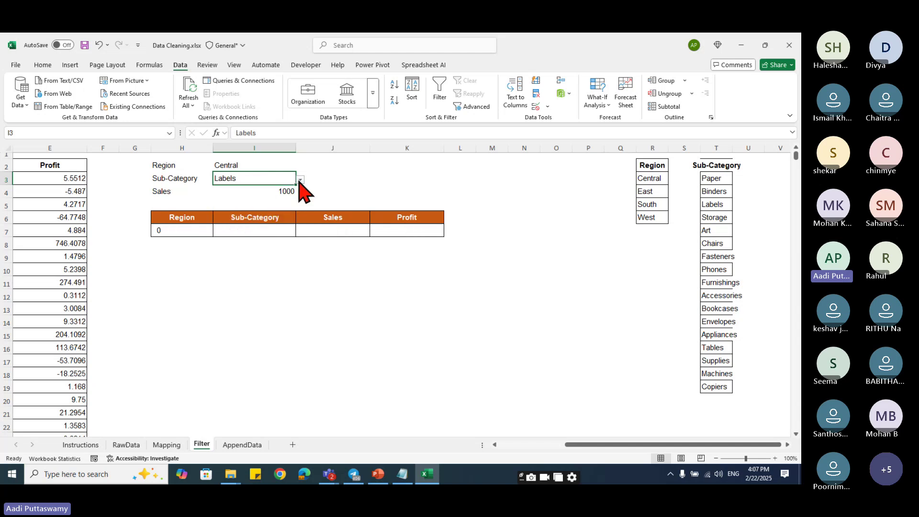
left_click(289, 192)
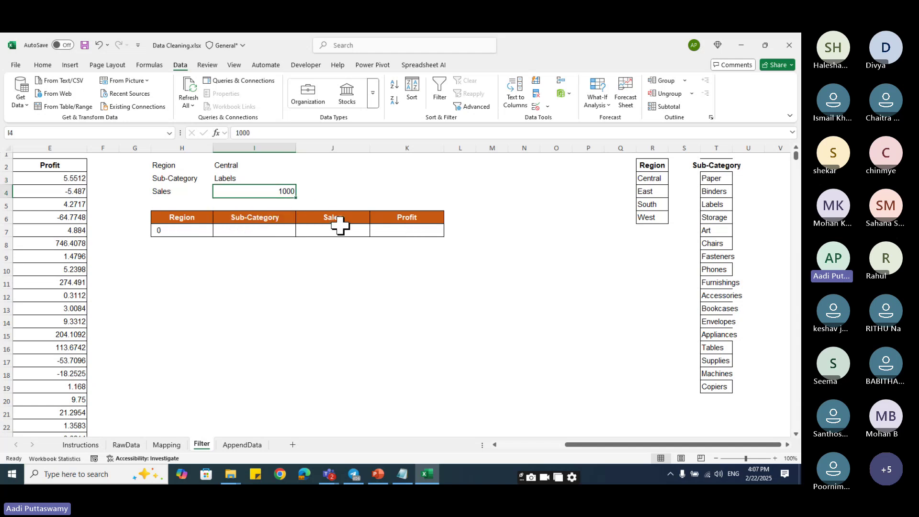
type("50")
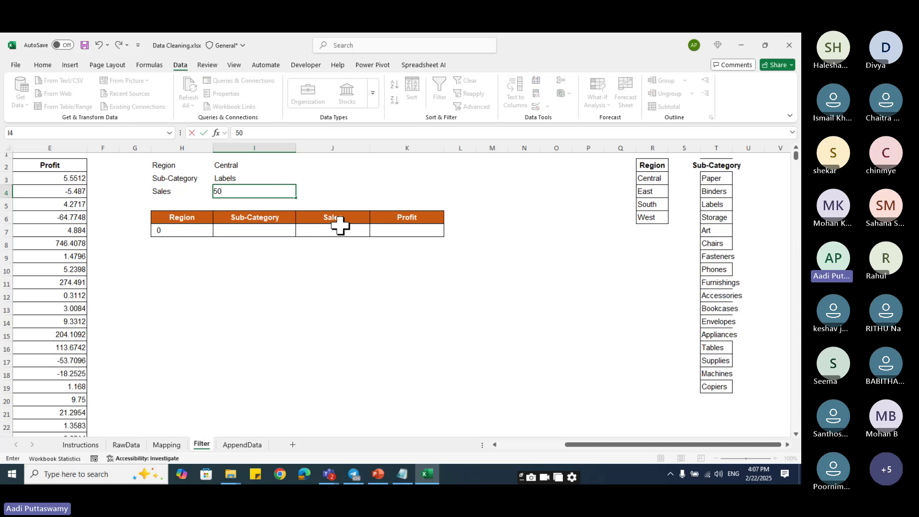
key("Return")
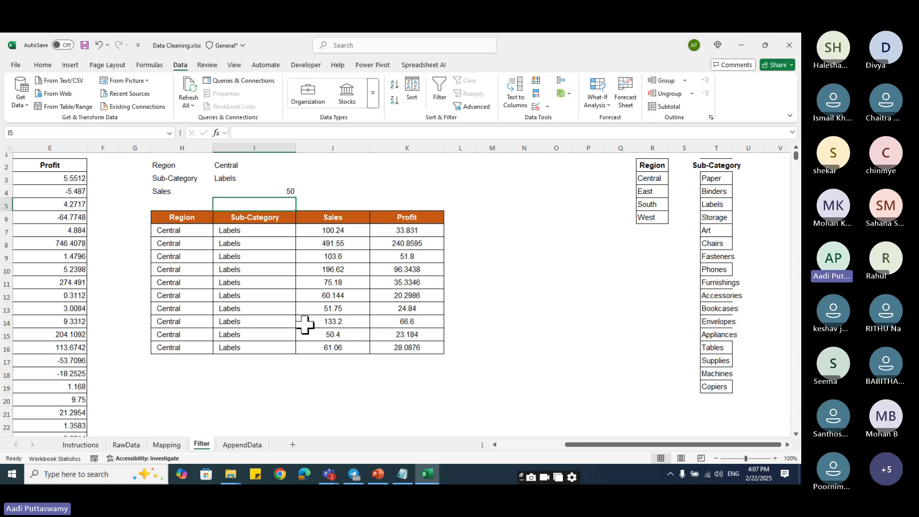
- Inspect the H7 FILTER formula without editing it, then switch to the AppendData sheet
double_click(197, 232)
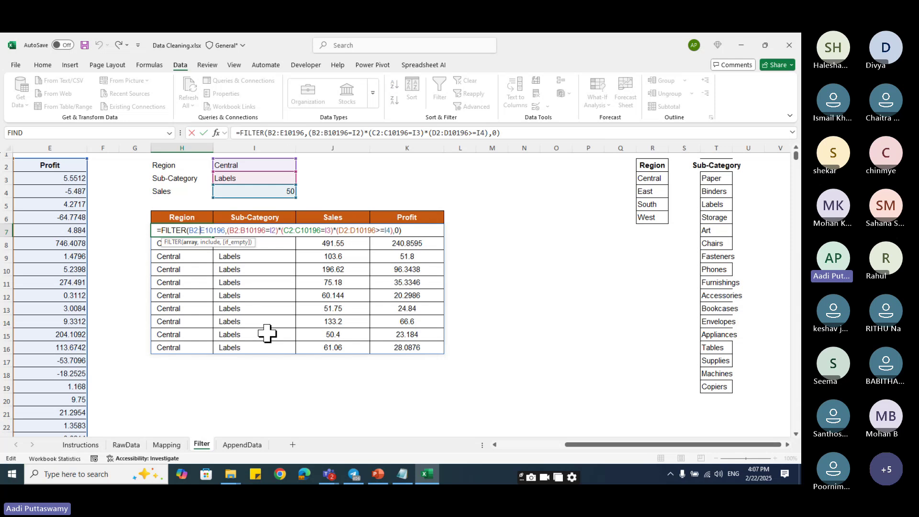
key("Escape")
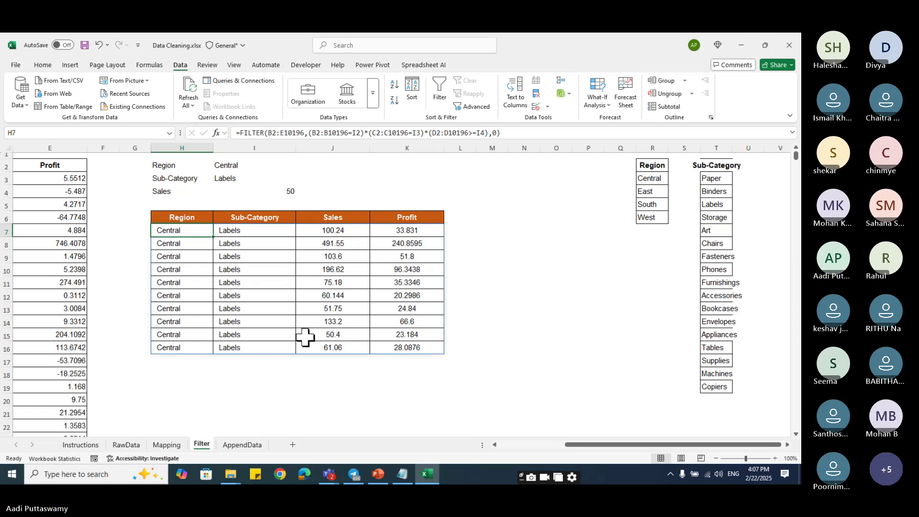
left_click(242, 444)
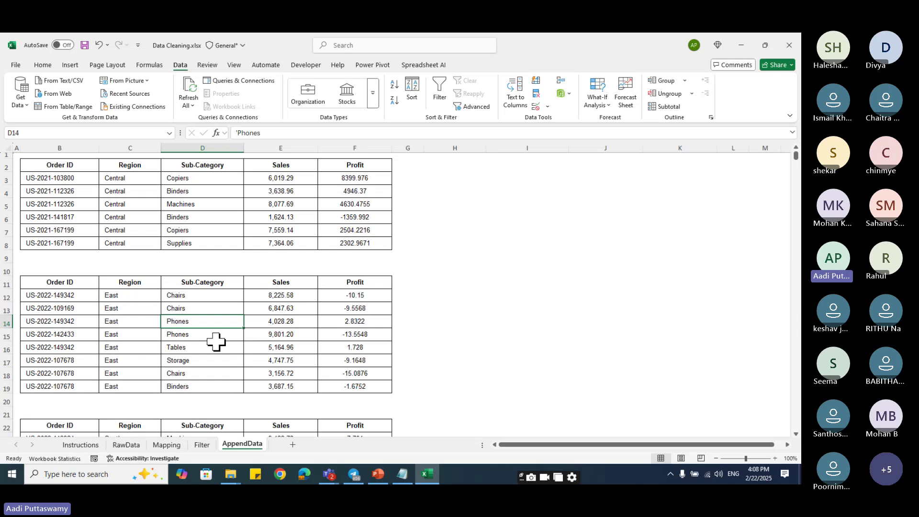
left_click_drag(58, 165, 367, 243)
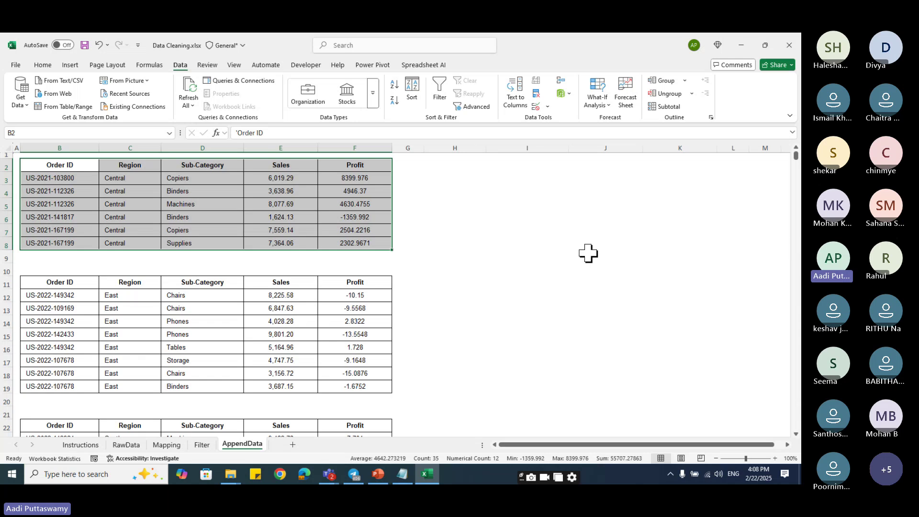
key("ctrl+c")
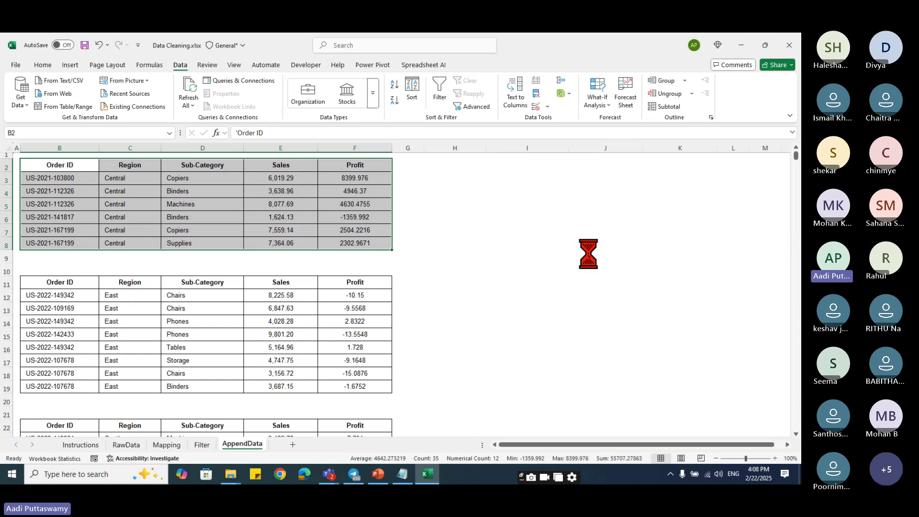
left_click(511, 180)
key("ctrl+v")
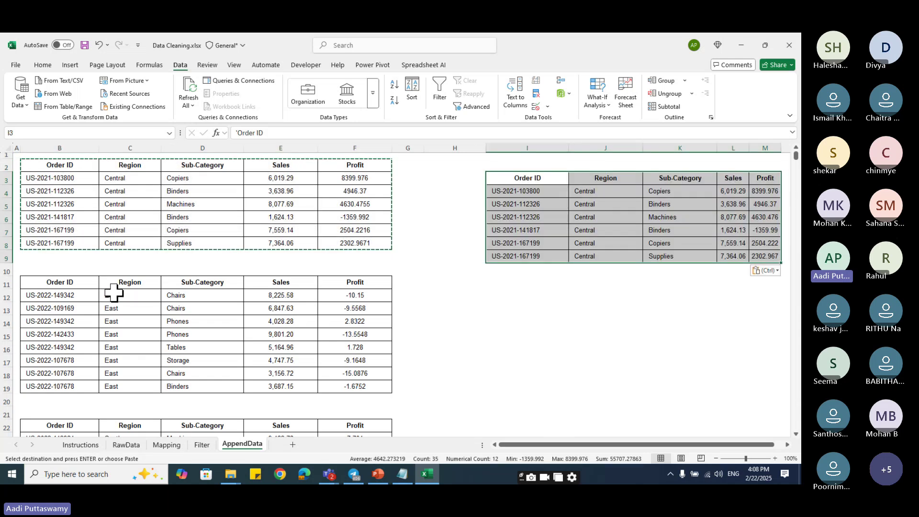
left_click_drag(77, 284, 359, 393)
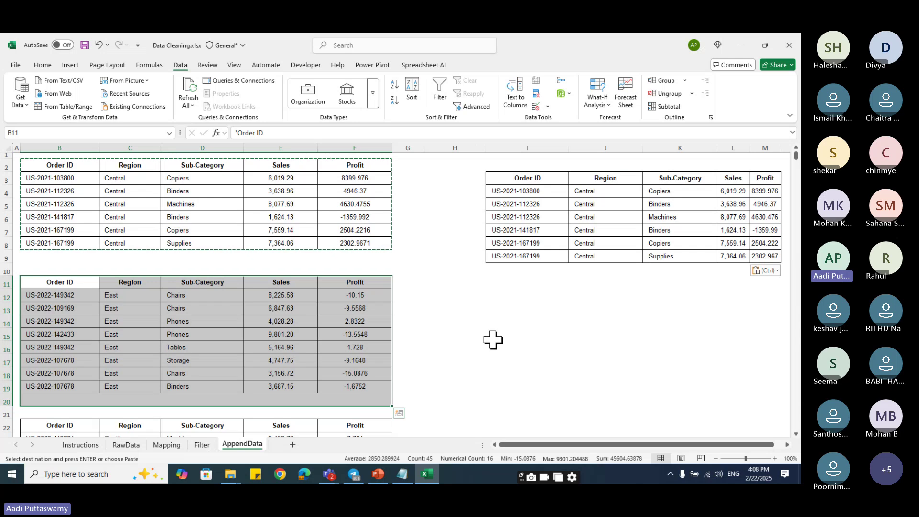
key("ctrl+z")
left_click(497, 184)
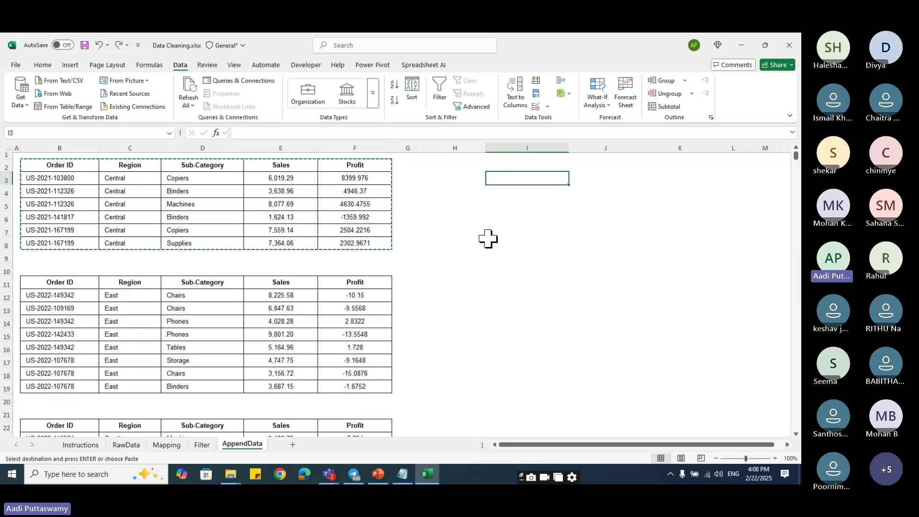
- Enter =VSTACK(B2:F8,B23:F34,B39:F44) in I3 to stack the Central, South and West tables
type("=")
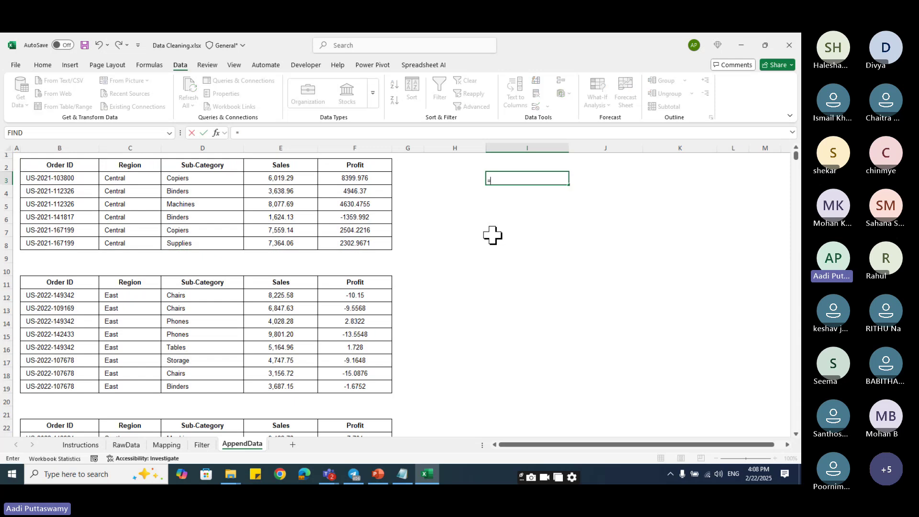
type("vstac")
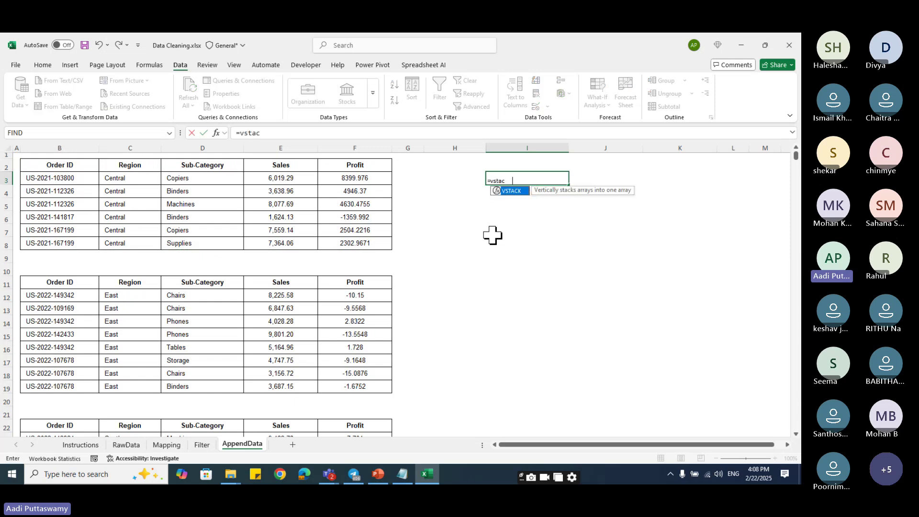
key("Tab")
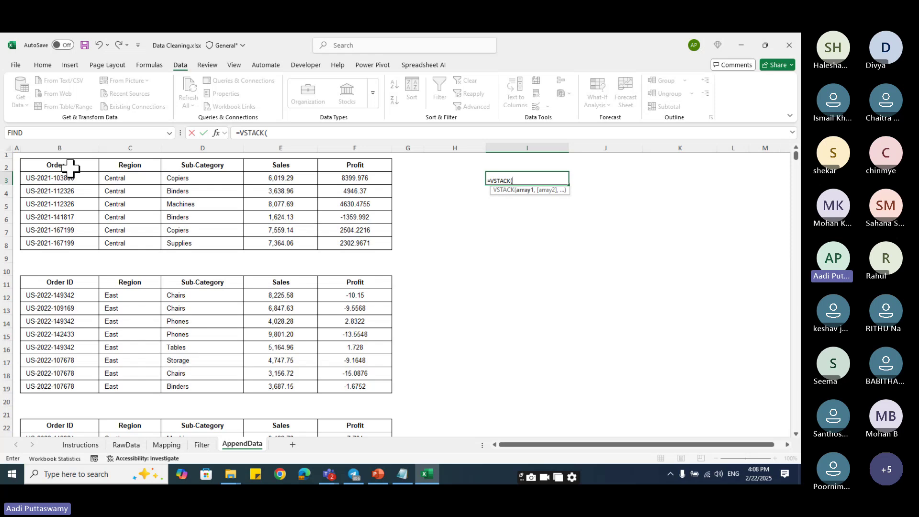
left_click_drag(68, 165, 354, 244)
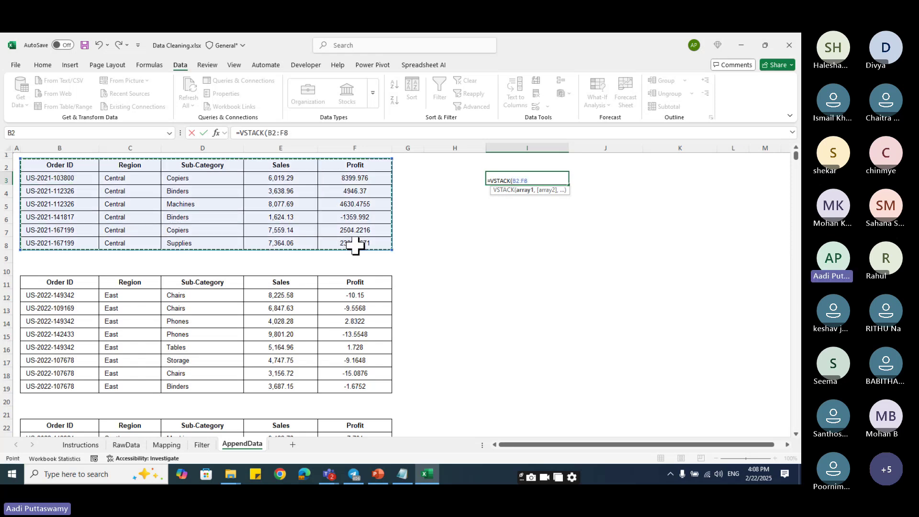
type(",")
left_click_drag(63, 296, 364, 386)
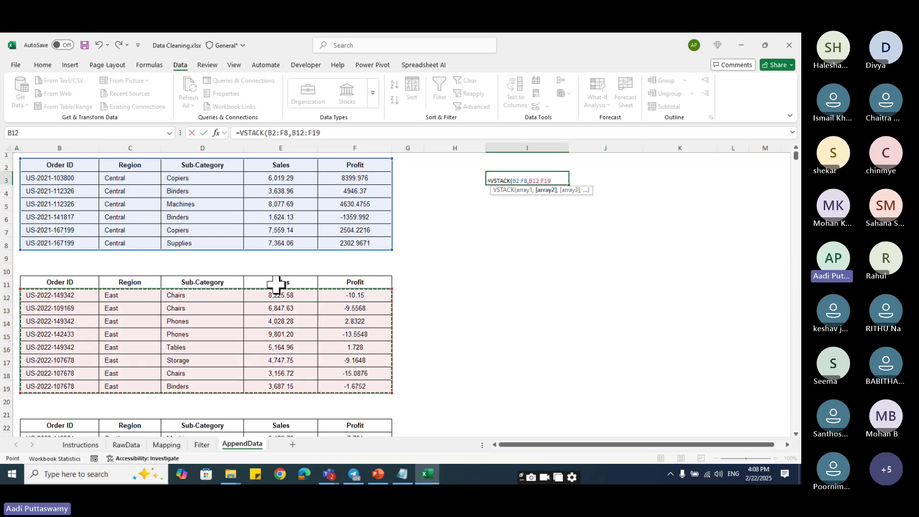
scroll(277, 284, "down", 5)
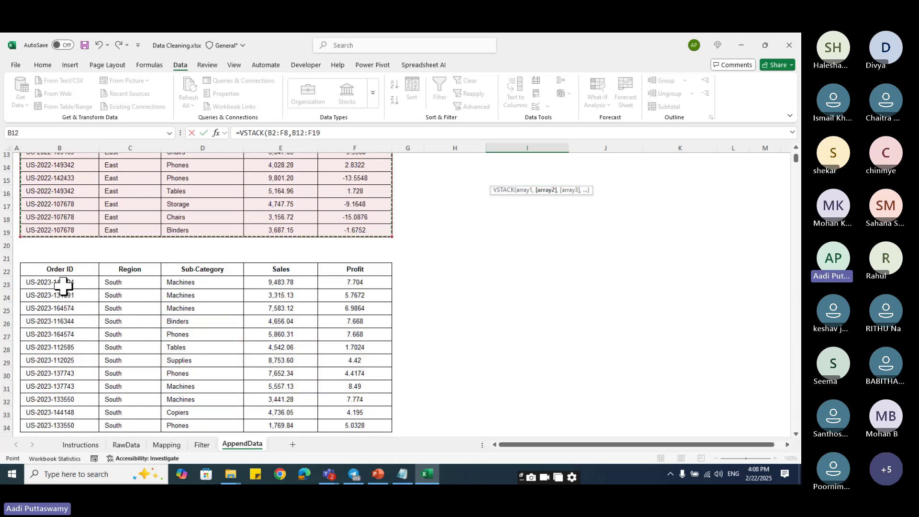
left_click_drag(66, 282, 351, 404)
type(",")
scroll(351, 404, "down", 5)
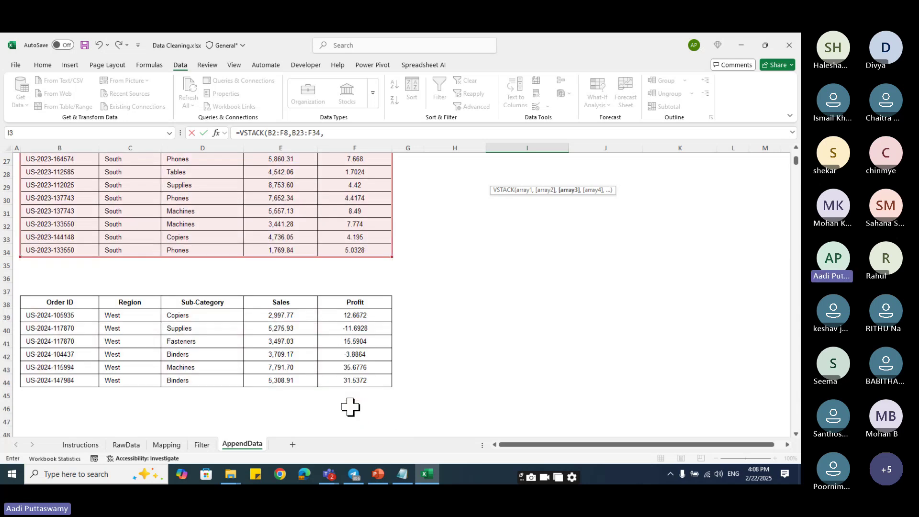
left_click_drag(67, 277, 348, 338)
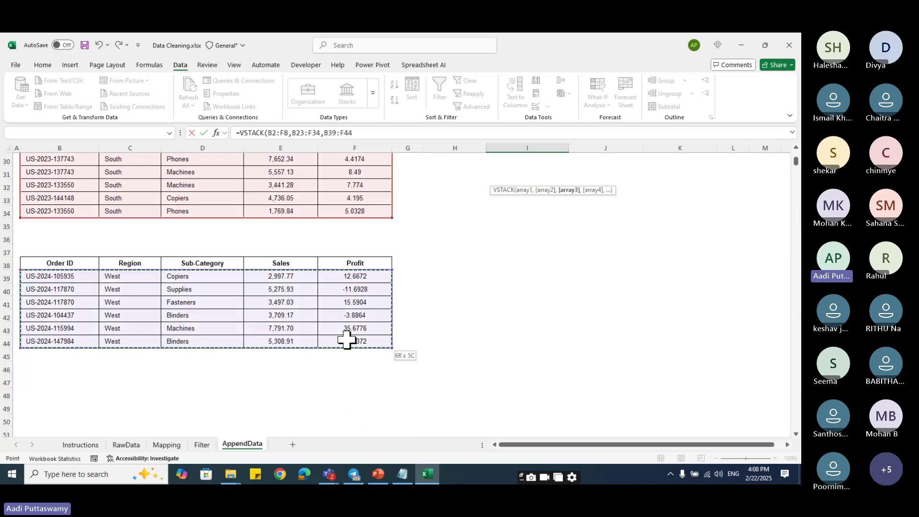
key("Return")
scroll(345, 340, "up", 1)
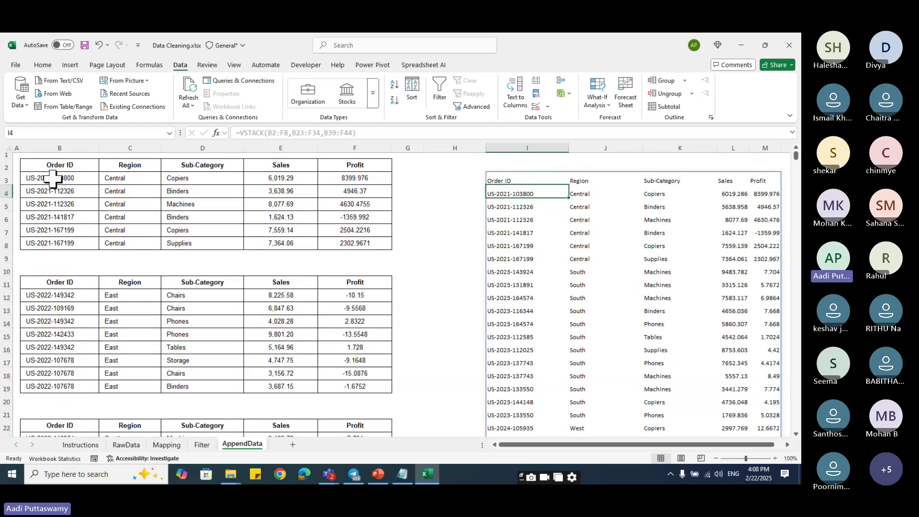
- Paste the formats of data row B3:F3 onto all combined data rows from I4:M4 down
left_click_drag(56, 177, 348, 188)
key("ctrl+c")
left_click(515, 192)
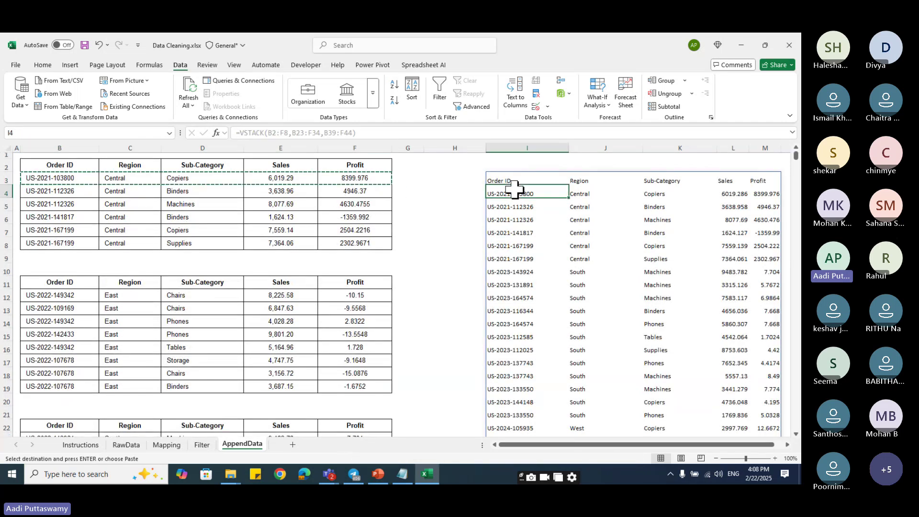
key("shift+Right")
key("shift+Right")
key("shift+Right")
key("shift+Right")
key("ctrl+shift+Down")
key("alt+e")
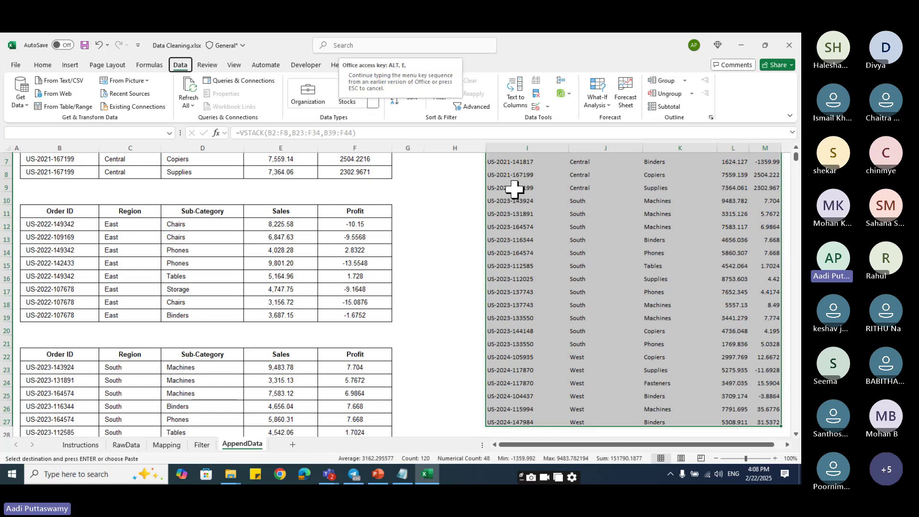
key("s")
key("t")
key("Return")
left_click(514, 189)
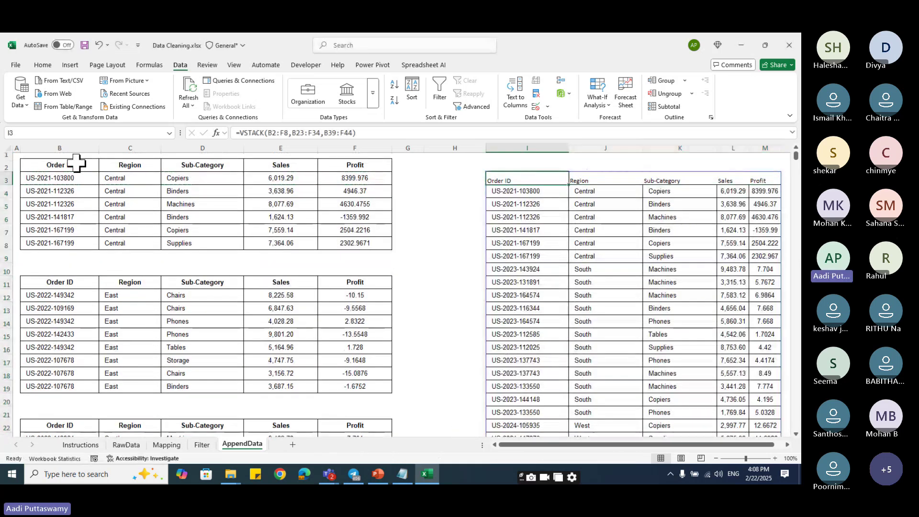
- Paste the header formatting from B2:F2 onto the combined header row I3:M3
left_click_drag(60, 165, 359, 165)
key("ctrl+c")
left_click(502, 178)
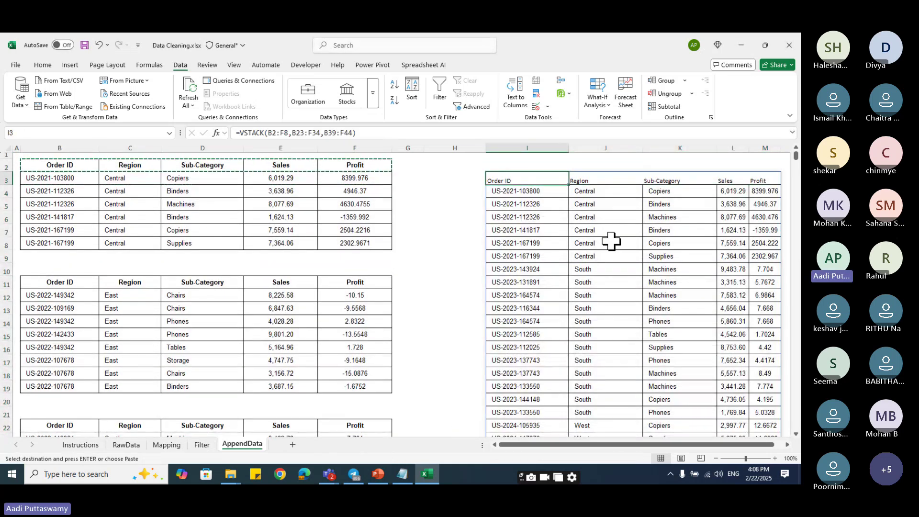
key("alt+e")
key("s")
key("t")
key("Return")
left_click(669, 334)
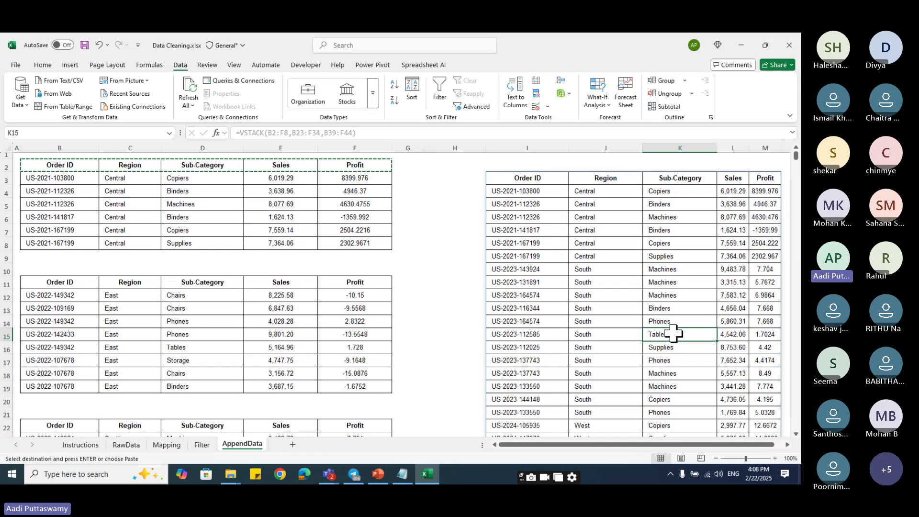
key("Escape")
- Check cells in the combined table and review its VSTACK formula
left_click(786, 445)
scroll(787, 445, "right", 3)
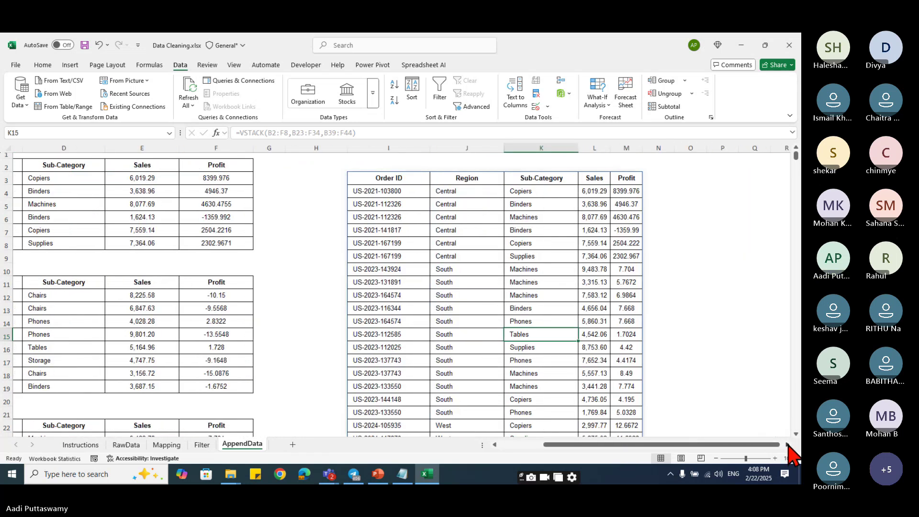
left_click(689, 309)
left_click(419, 242)
left_click(300, 191)
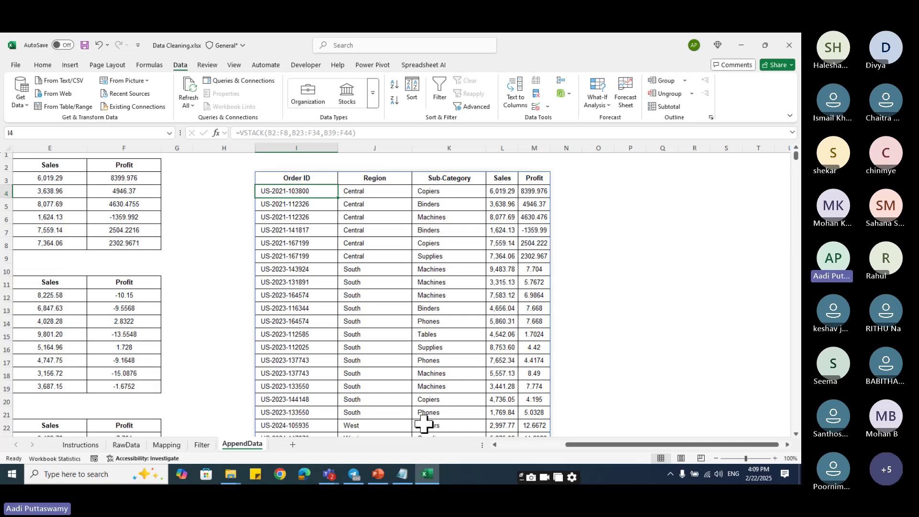
left_click(354, 475)
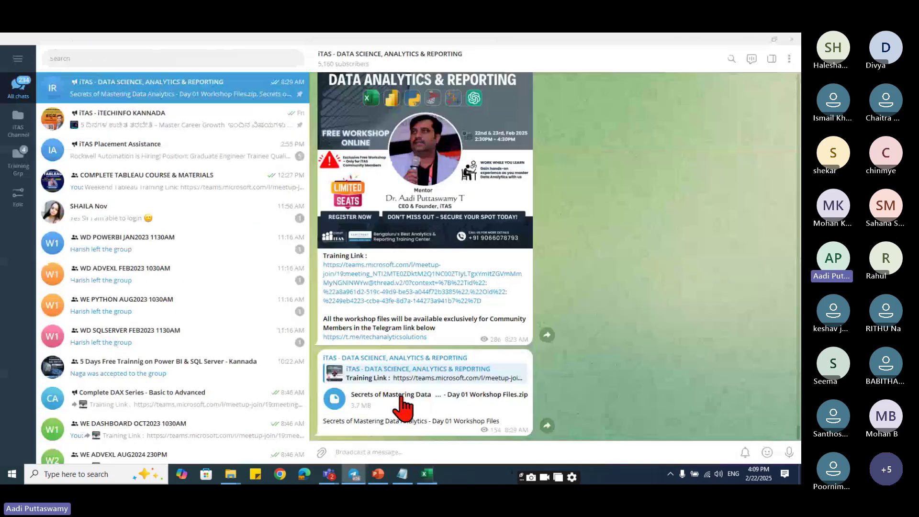
left_click(755, 40)
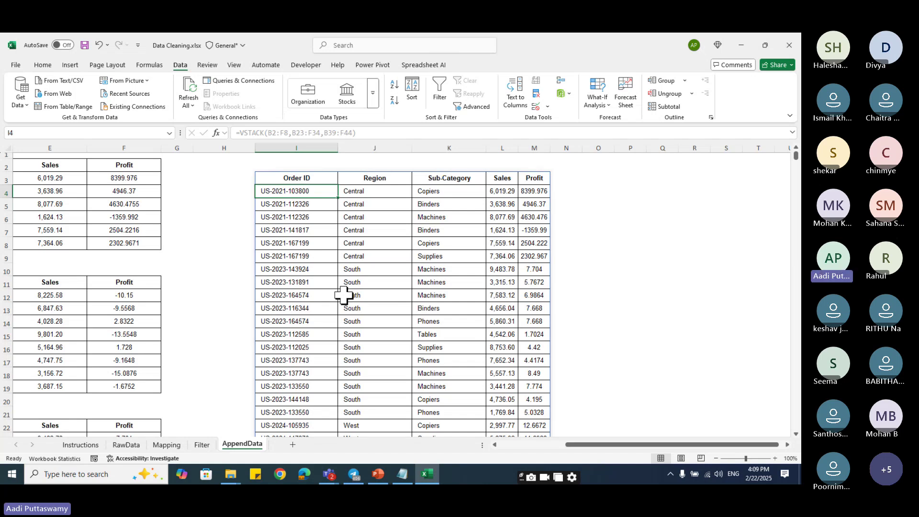
- Go to Data for Workshop > 05. Dashboard Designing and open Dashboard v1.0.xlsx
left_click(488, 256)
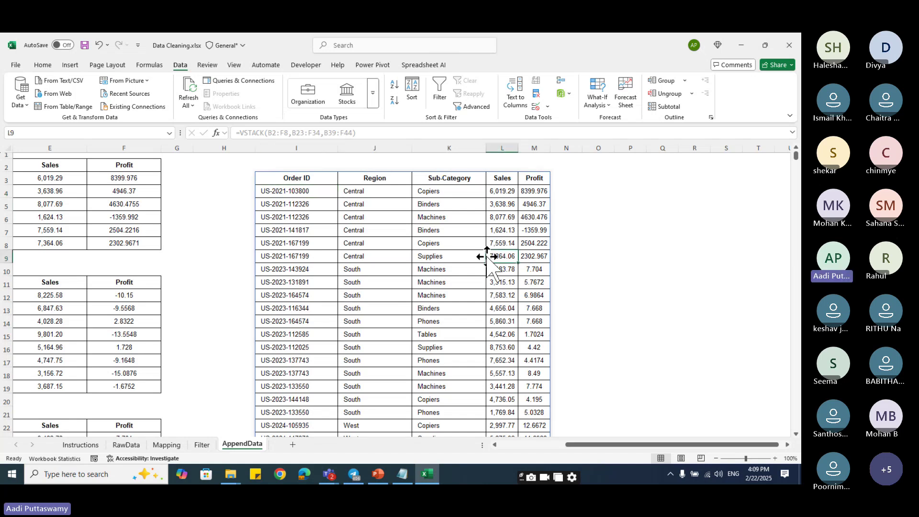
left_click(230, 473)
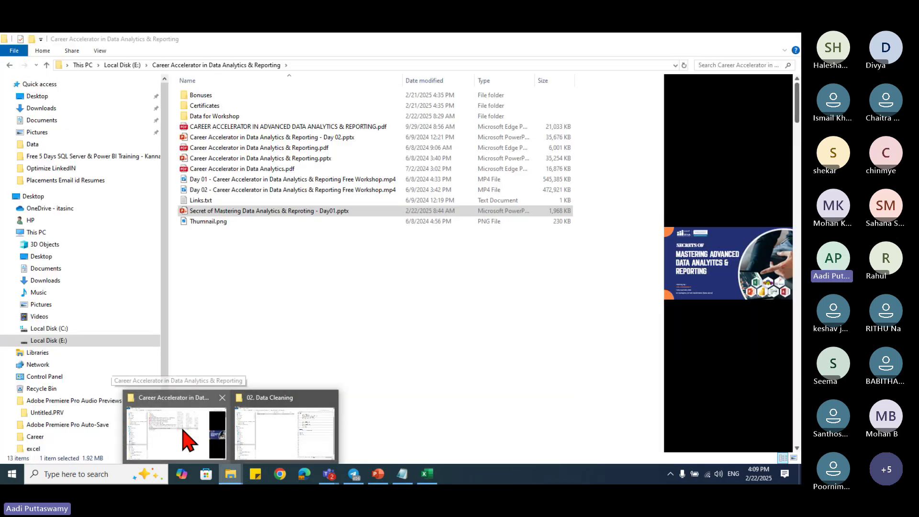
left_click(186, 438)
double_click(218, 117)
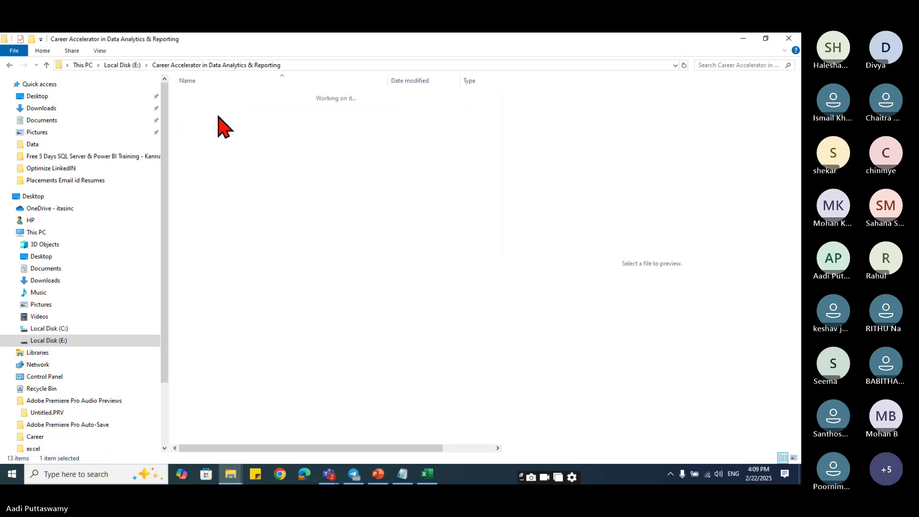
left_click(232, 138)
double_click(230, 136)
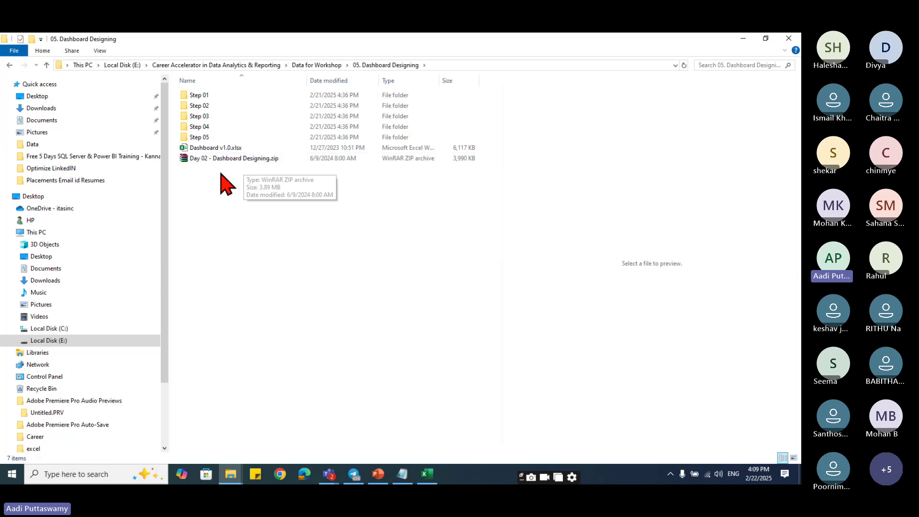
left_click(233, 148)
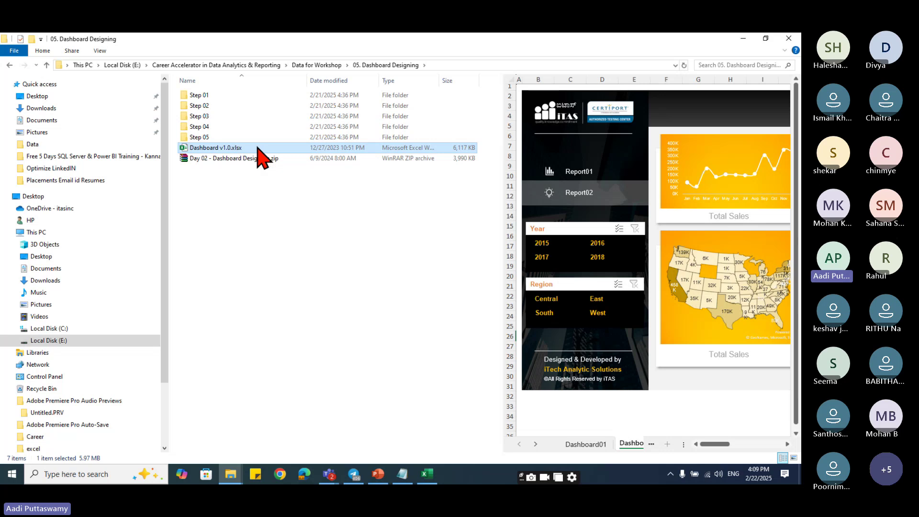
key("alt+Tab")
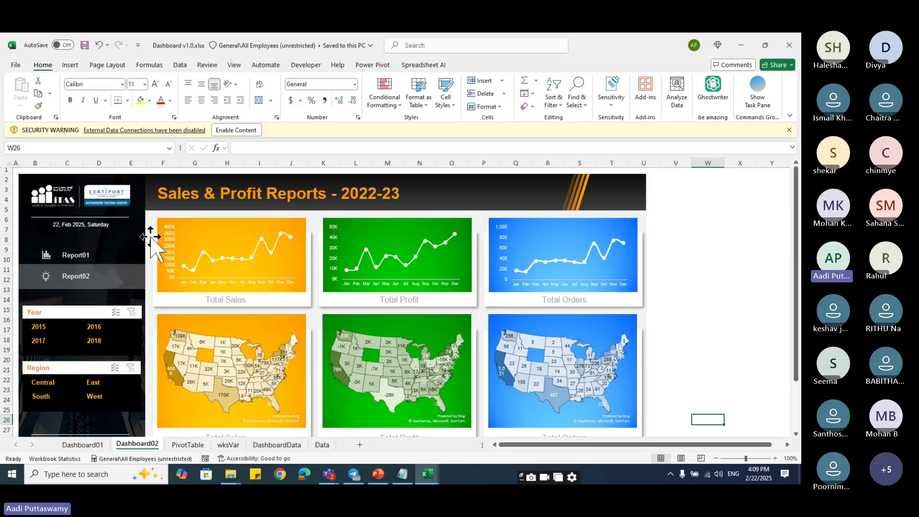
- Enable content, toggle Central and West in the Region slicer, then close Dashboard v1.0.xlsx without saving
left_click(232, 131)
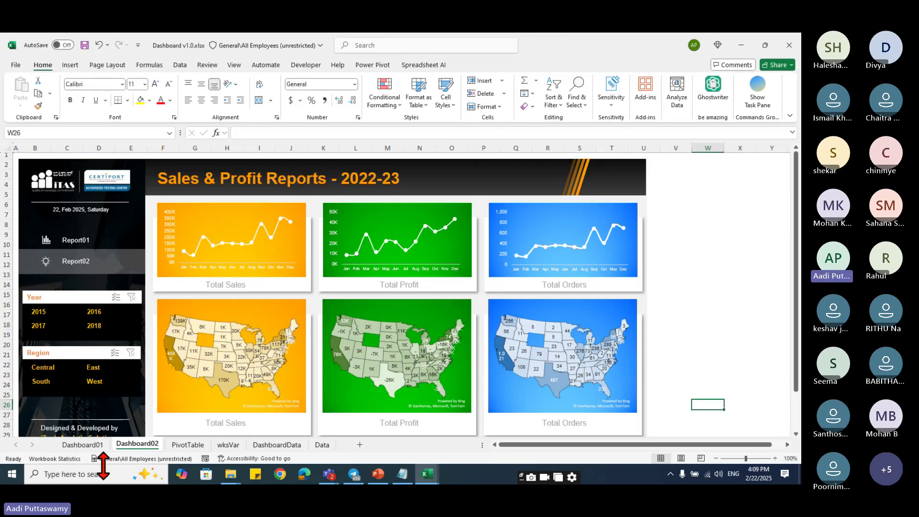
left_click(41, 367)
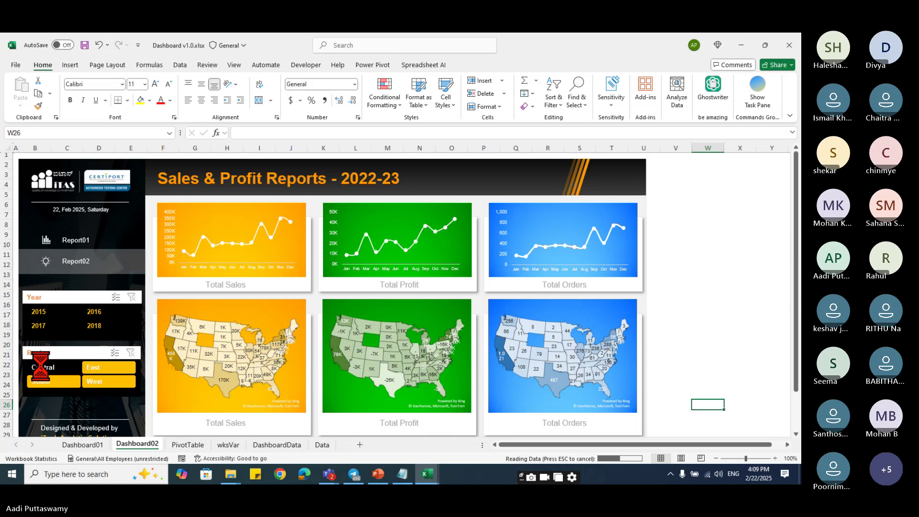
left_click(109, 381)
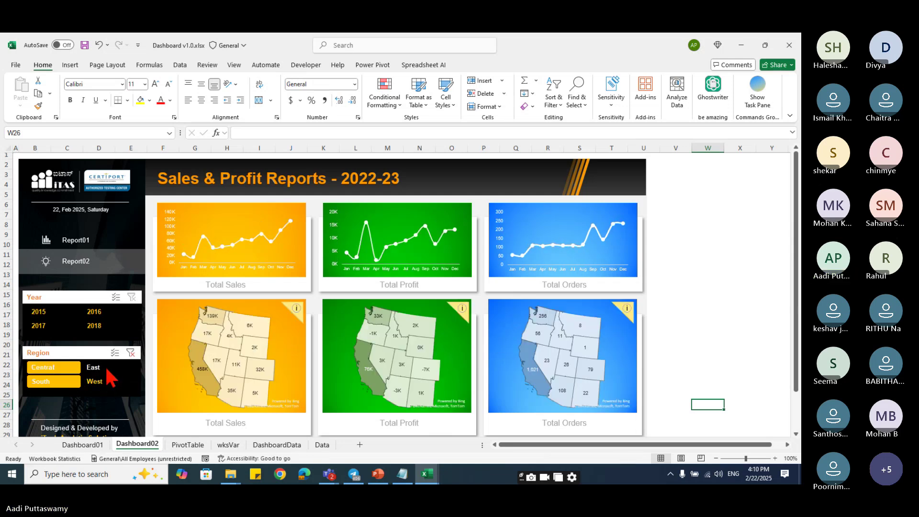
left_click(107, 378)
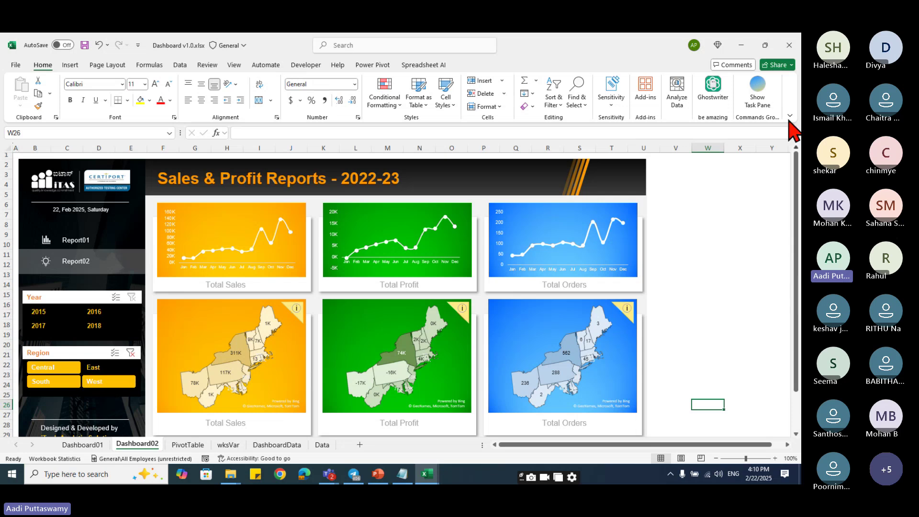
left_click(788, 47)
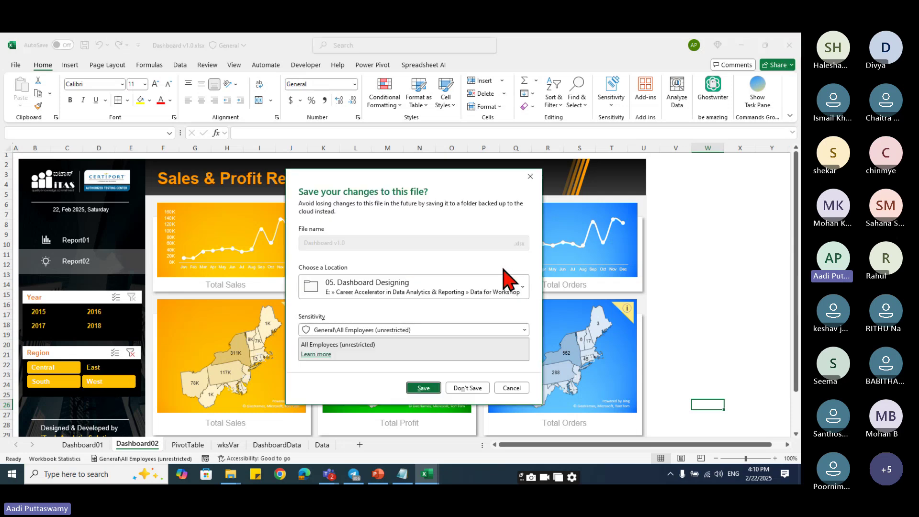
left_click(472, 387)
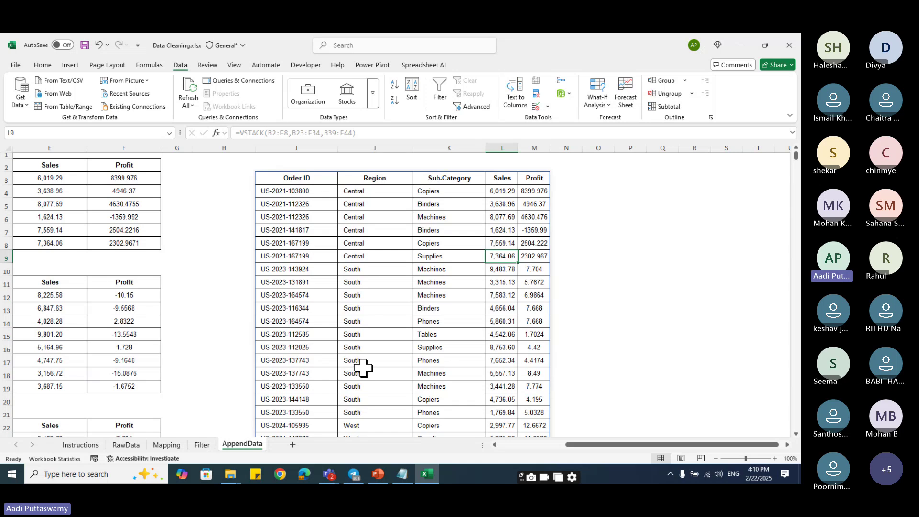
left_click(354, 241)
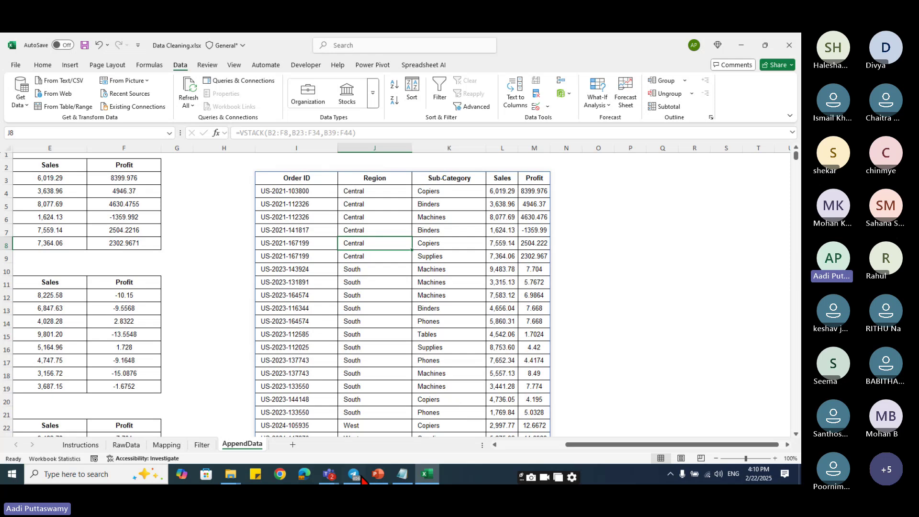
left_click(329, 474)
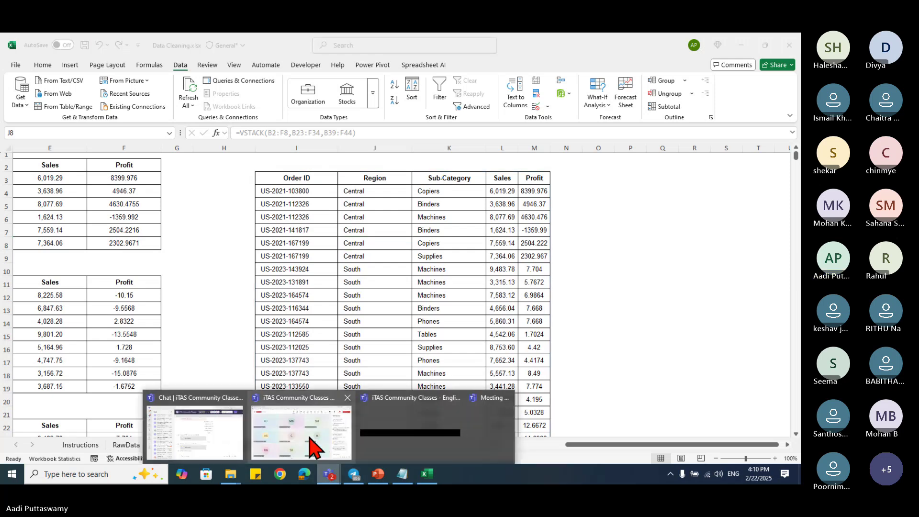
- Bring the Teams class meeting to the front and open its More actions menu
left_click(314, 447)
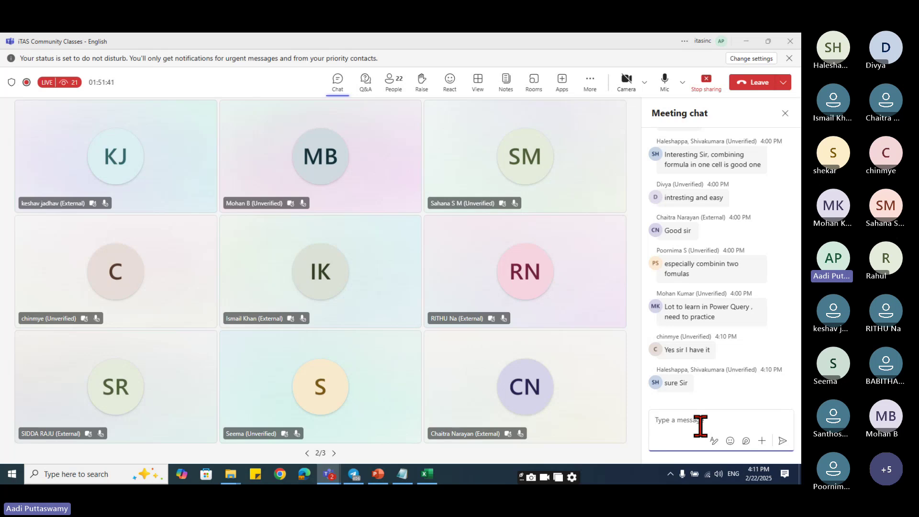
left_click(592, 87)
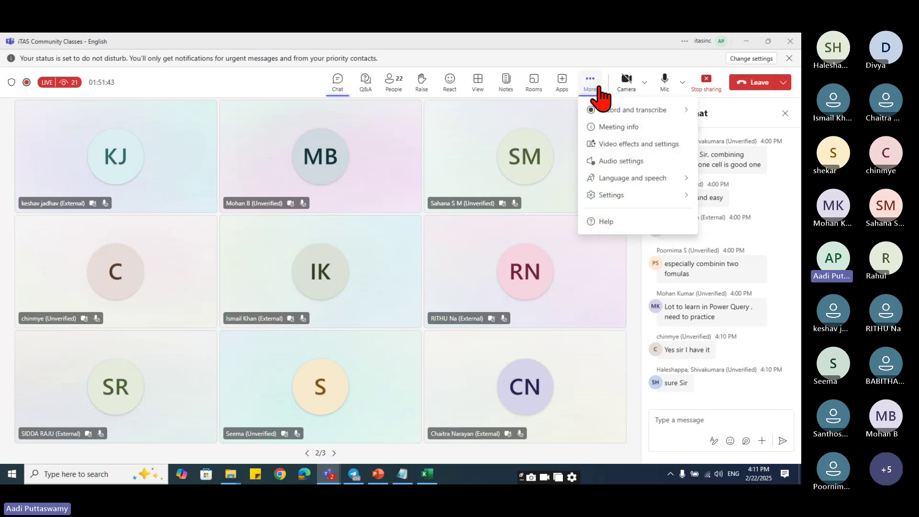
- Turn on 'Allow mic for attendees' under Participation in Meeting options, apply it, and return to chat
mouse_move(625, 196)
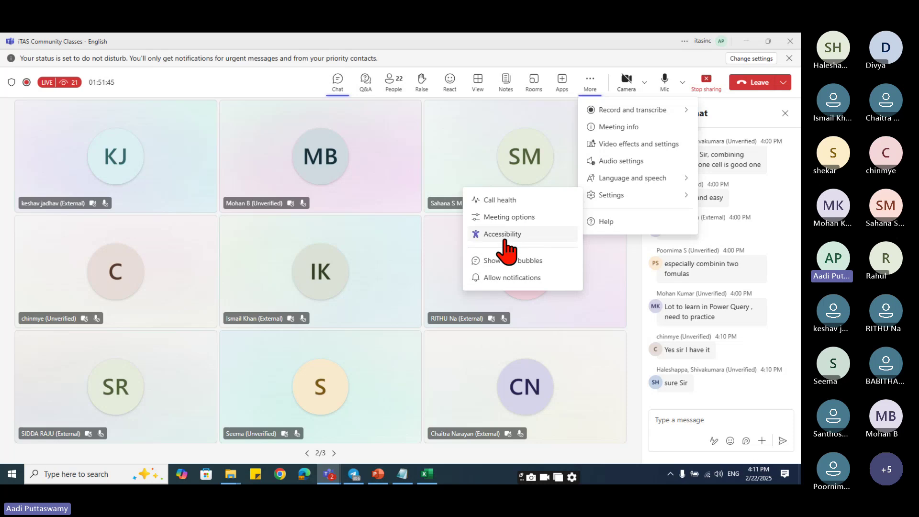
left_click(523, 219)
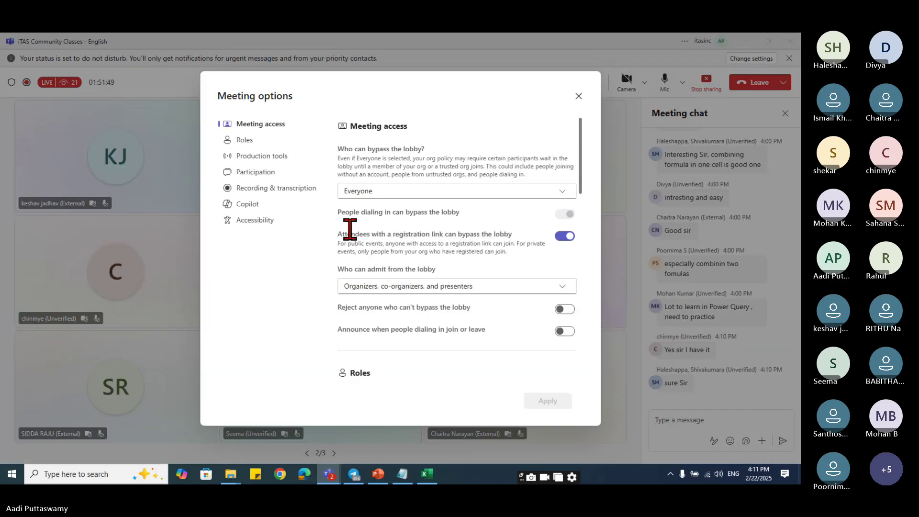
scroll(437, 371, "down", 2)
scroll(437, 371, "down", 6)
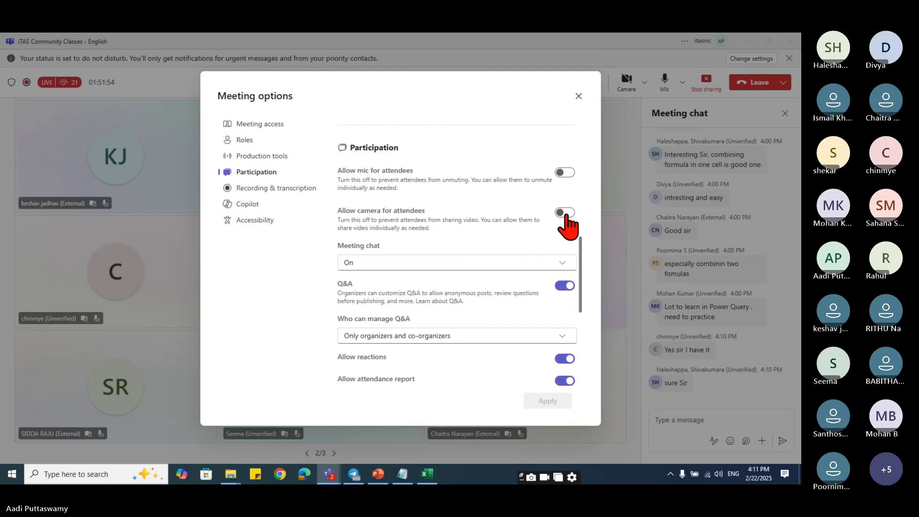
left_click(565, 174)
left_click(549, 401)
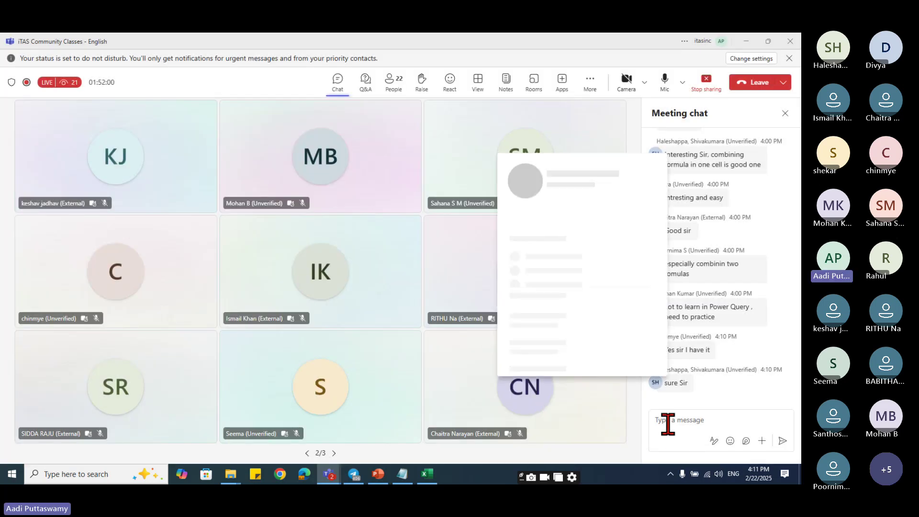
left_click(668, 424)
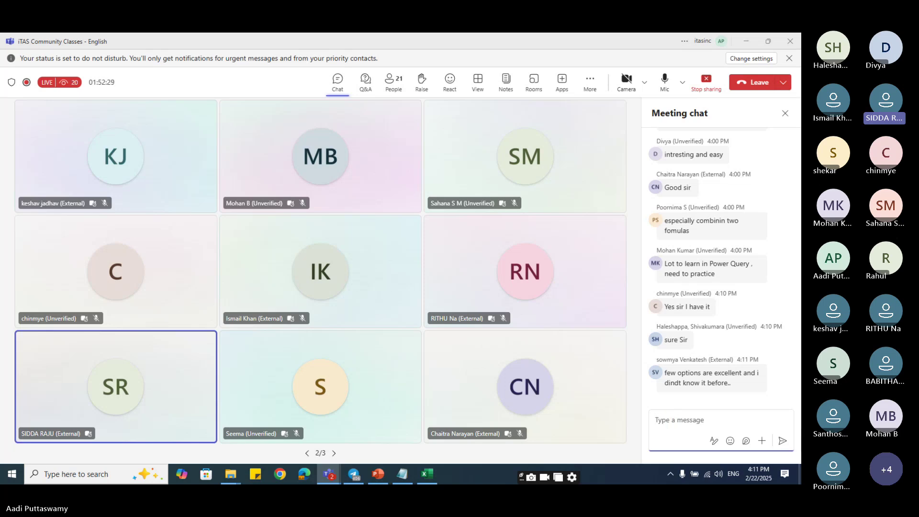
- Check the speaker volume, then post 'thanks all' in the meeting chat
left_click(719, 473)
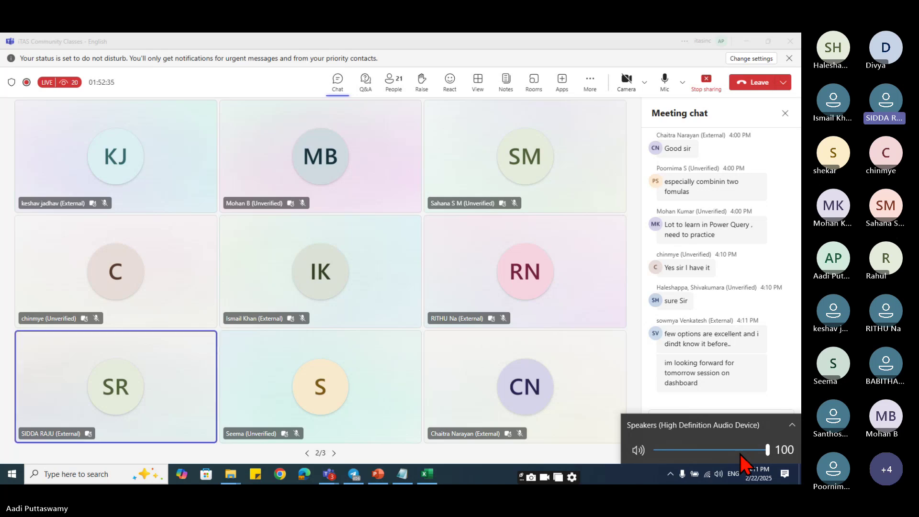
left_click(778, 358)
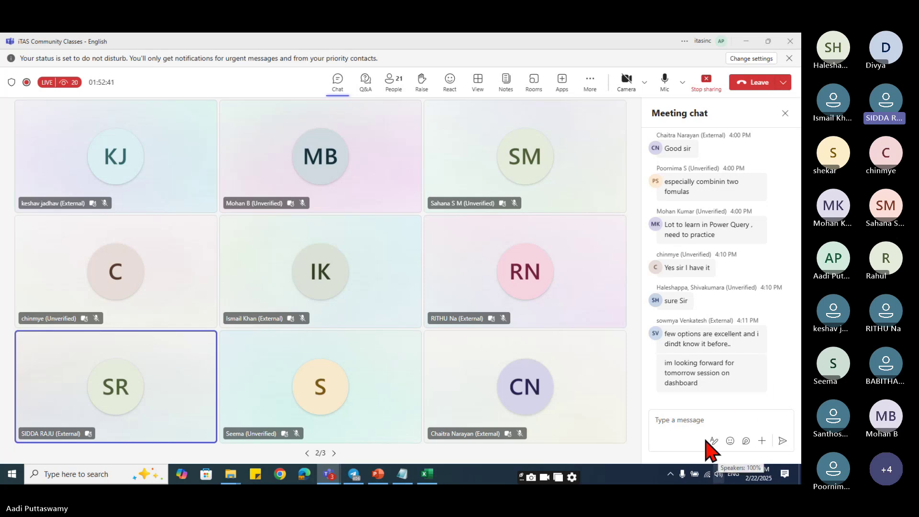
left_click(691, 419)
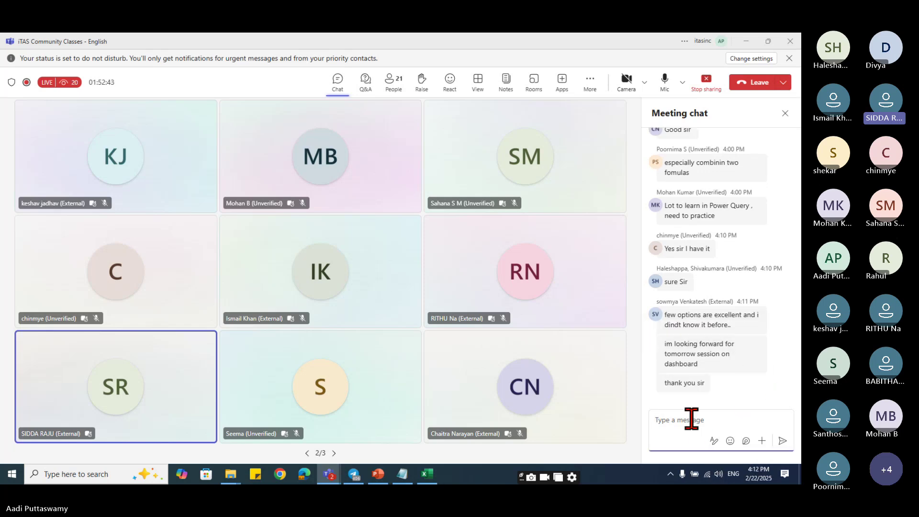
type("thanks all")
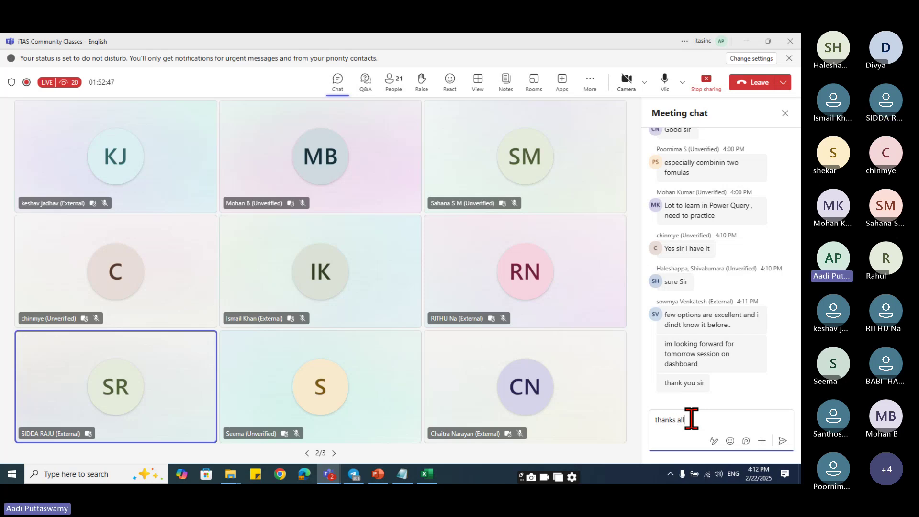
key("Return")
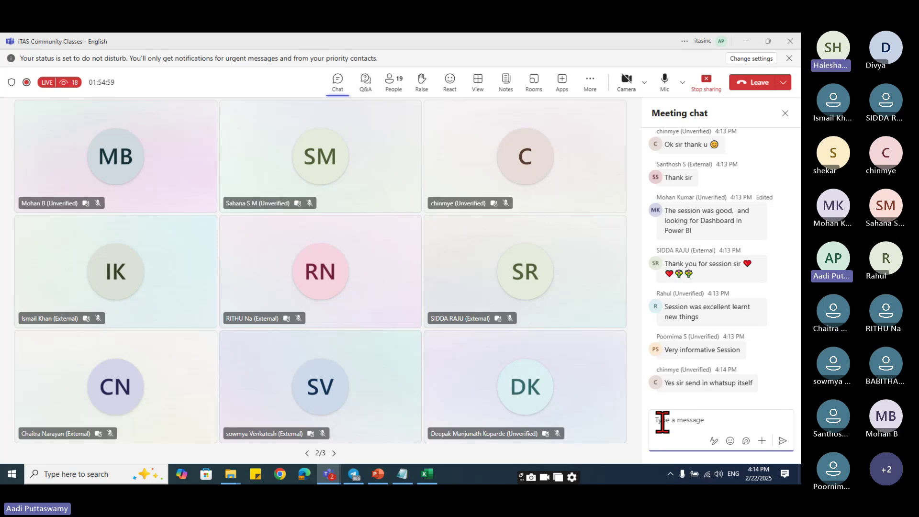
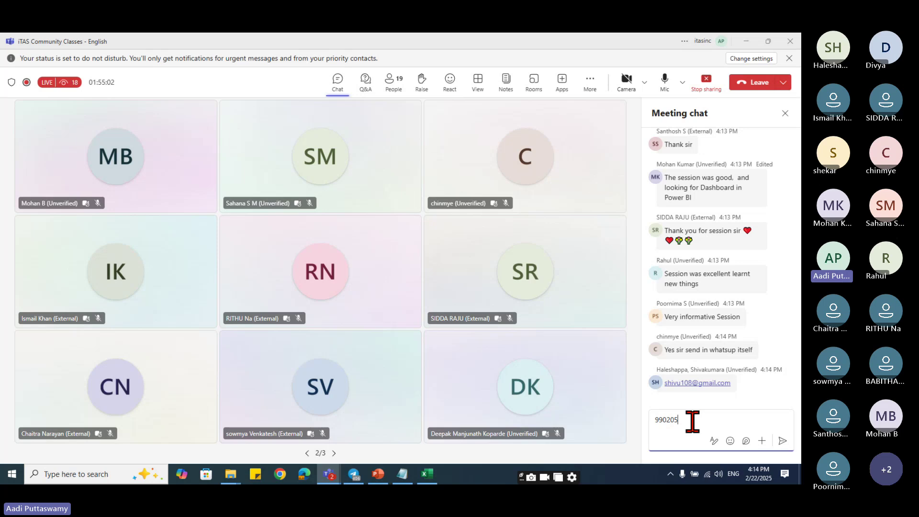
- Send a contact phone number in the meeting chat, then choose End meeting for everyone
key("Return")
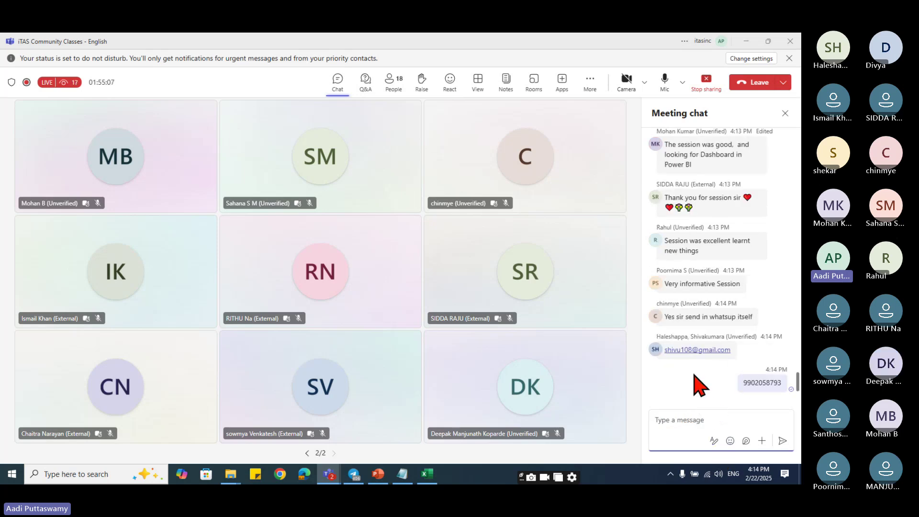
left_click_drag(742, 382, 780, 385)
left_click(703, 424)
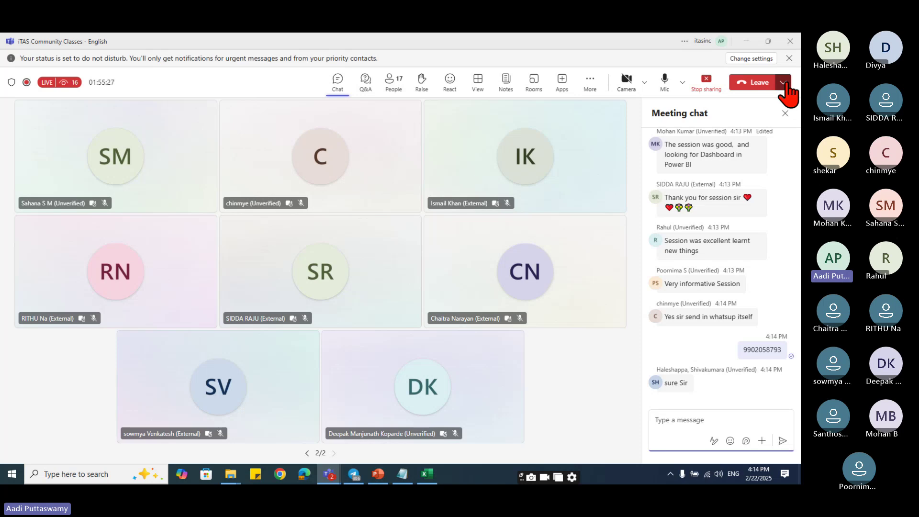
left_click(783, 83)
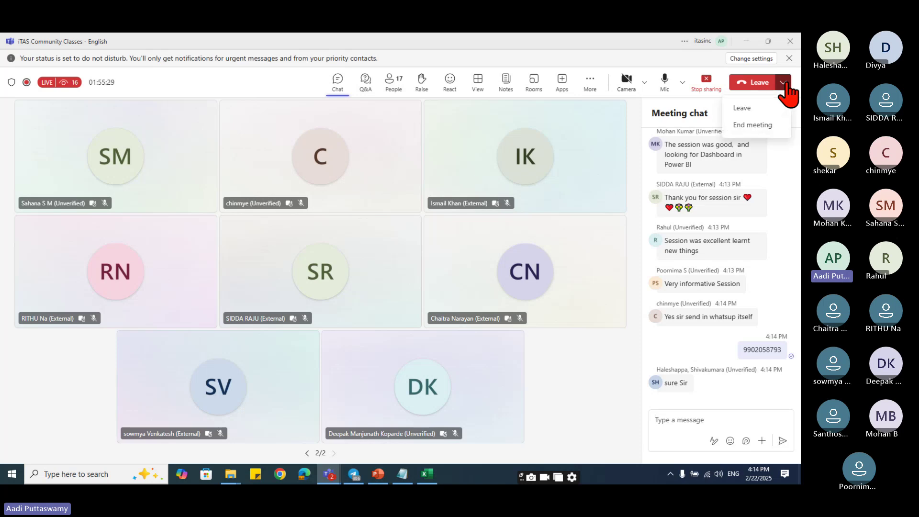
left_click(766, 125)
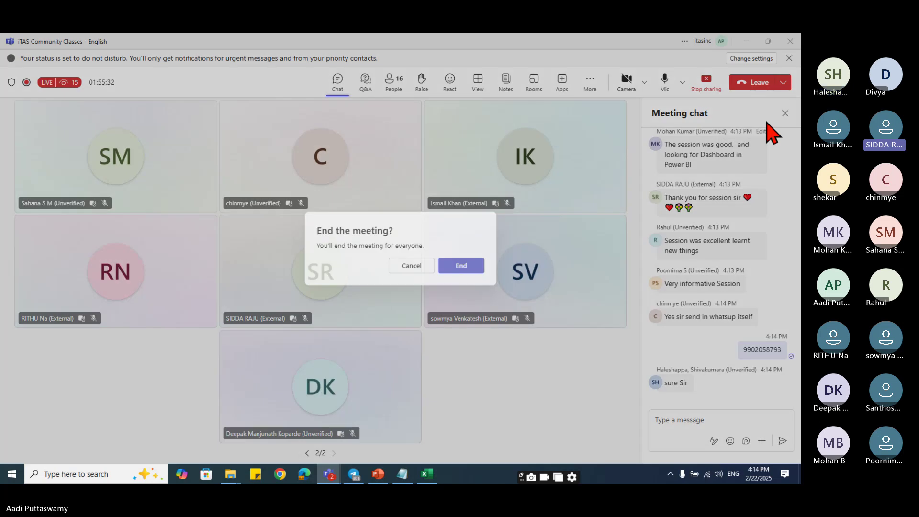